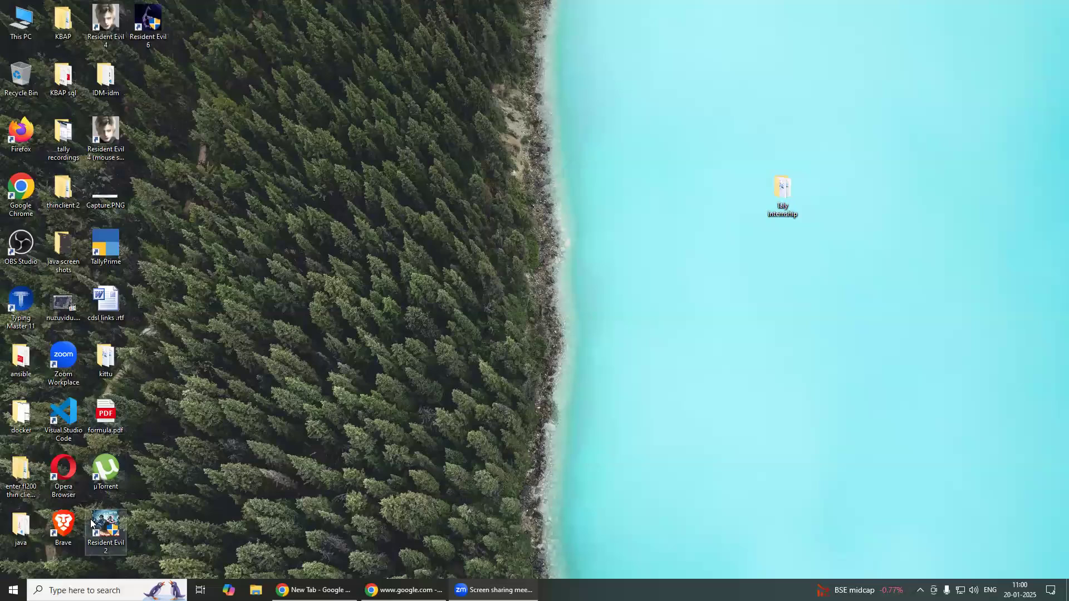
# Delete the µTorrent shortcut from the desktop
pyautogui.rightClick(104, 474)
pyautogui.click(139, 438)
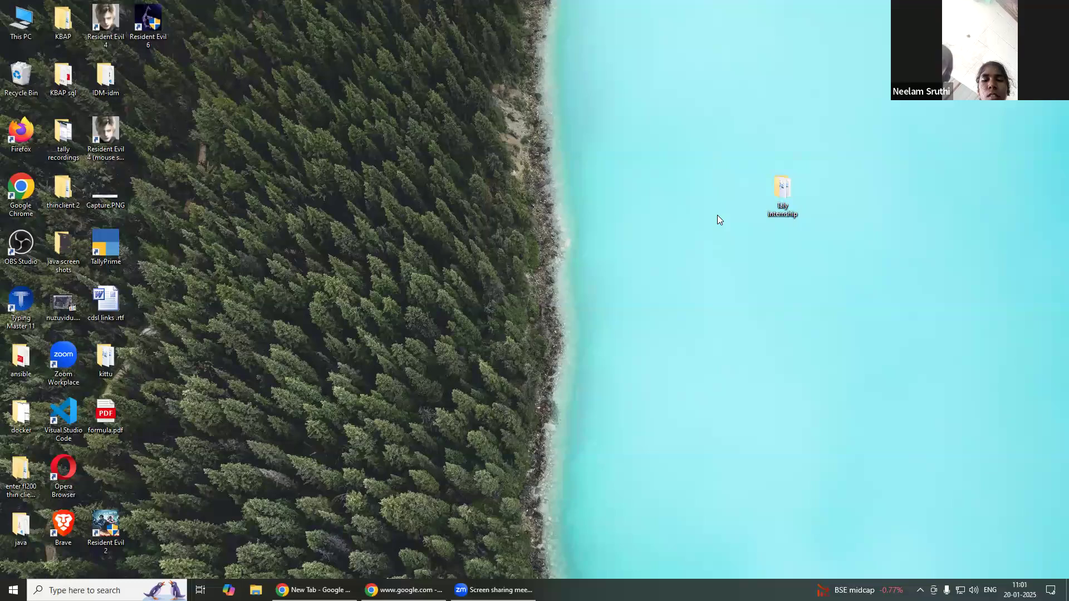
# Open Tally Prime & Stock Market.pdf from the desktop's Taly internship folder
pyautogui.doubleClick(774, 199)
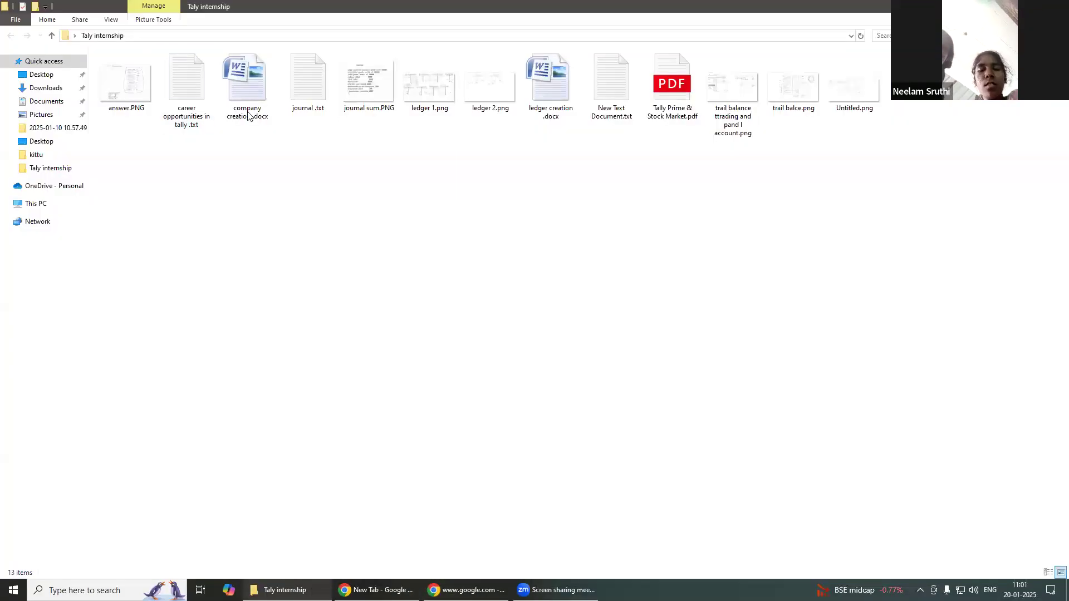
pyautogui.doubleClick(650, 85)
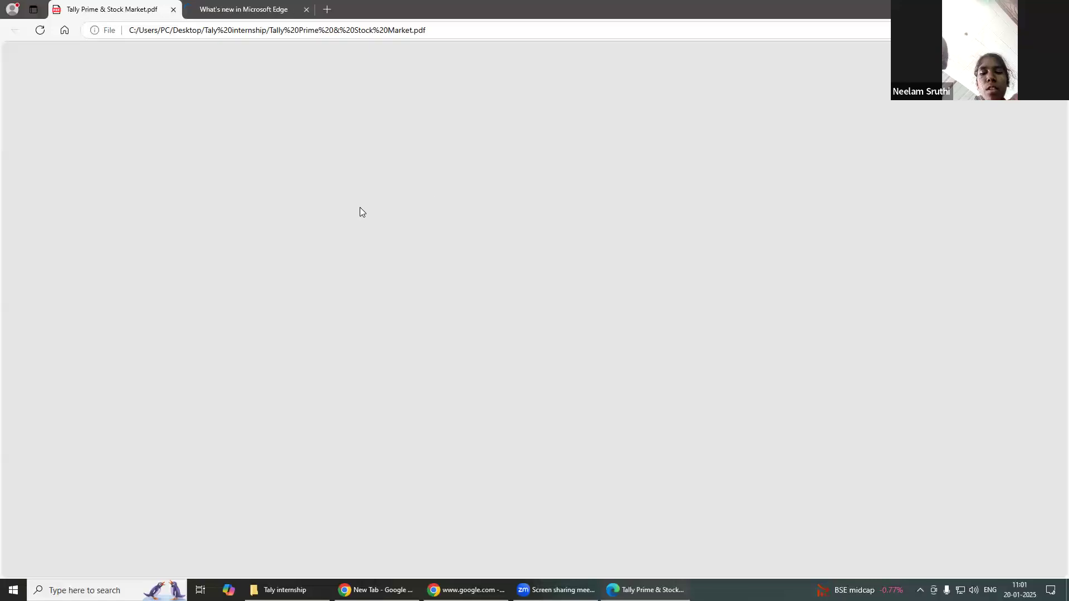
# Examine the January 2025 topics in the internship schedule PDF and return to the Taly internship folder
pyautogui.scroll(1, 358, 209)
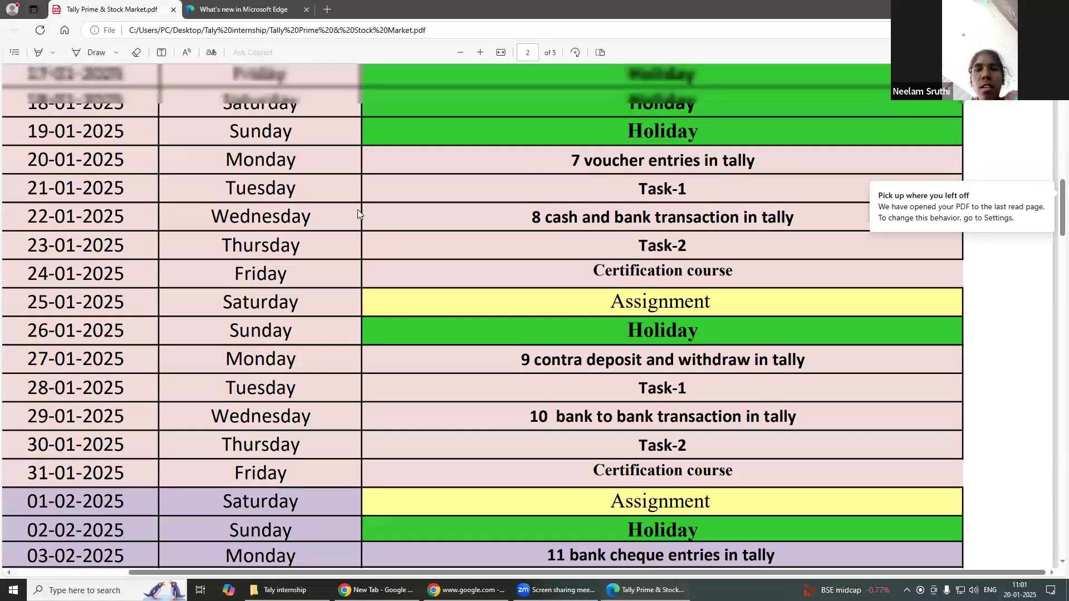
pyautogui.scroll(2, 357, 210)
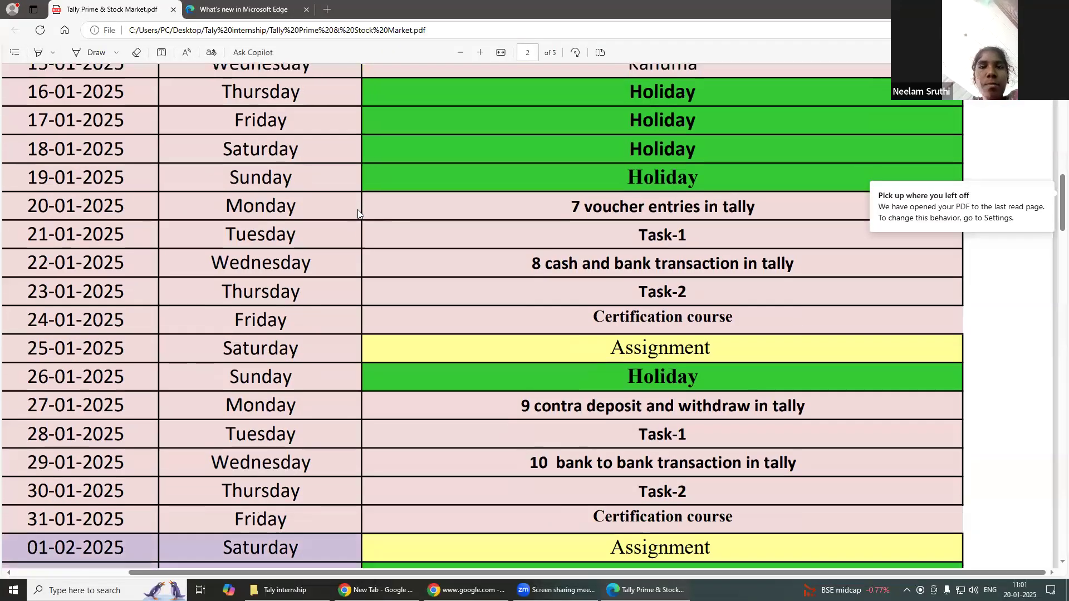
pyautogui.scroll(-2, 357, 209)
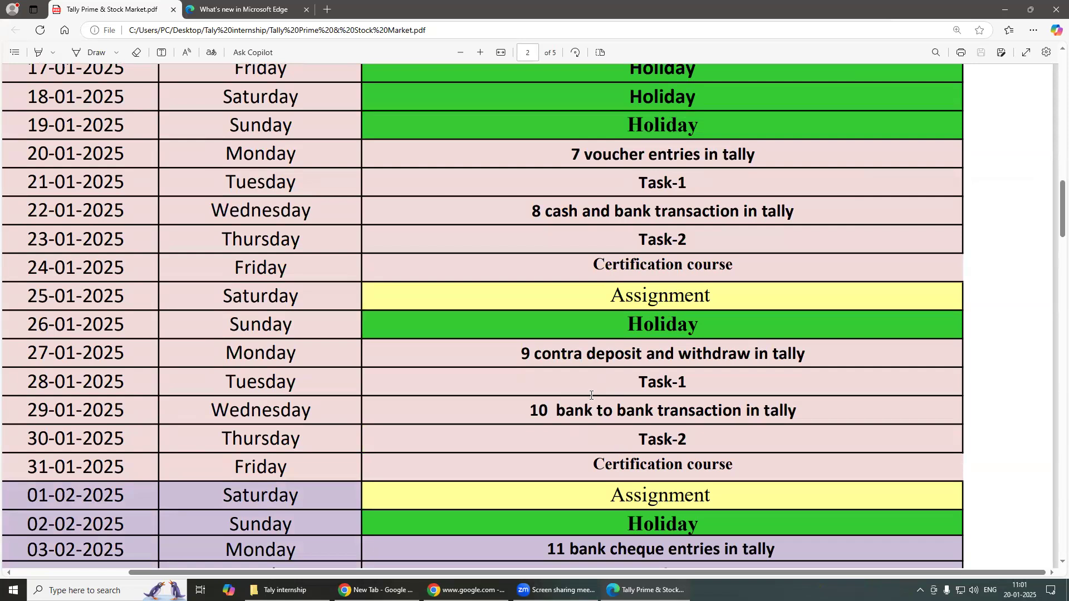
pyautogui.scroll(2, 592, 396)
pyautogui.scroll(-1, 592, 396)
pyautogui.scroll(1, 592, 395)
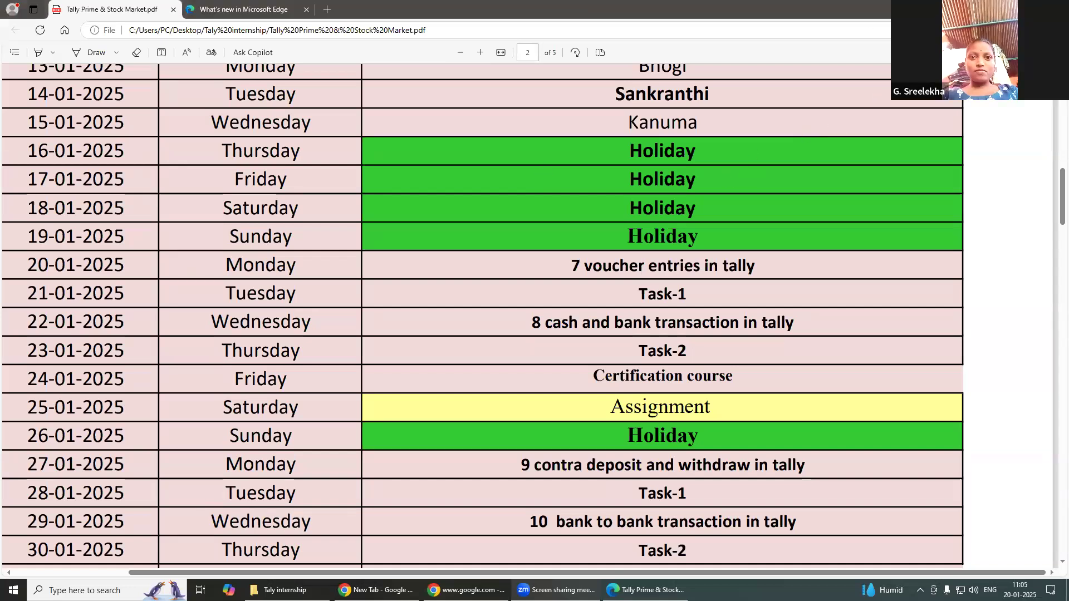
pyautogui.click(1005, 9)
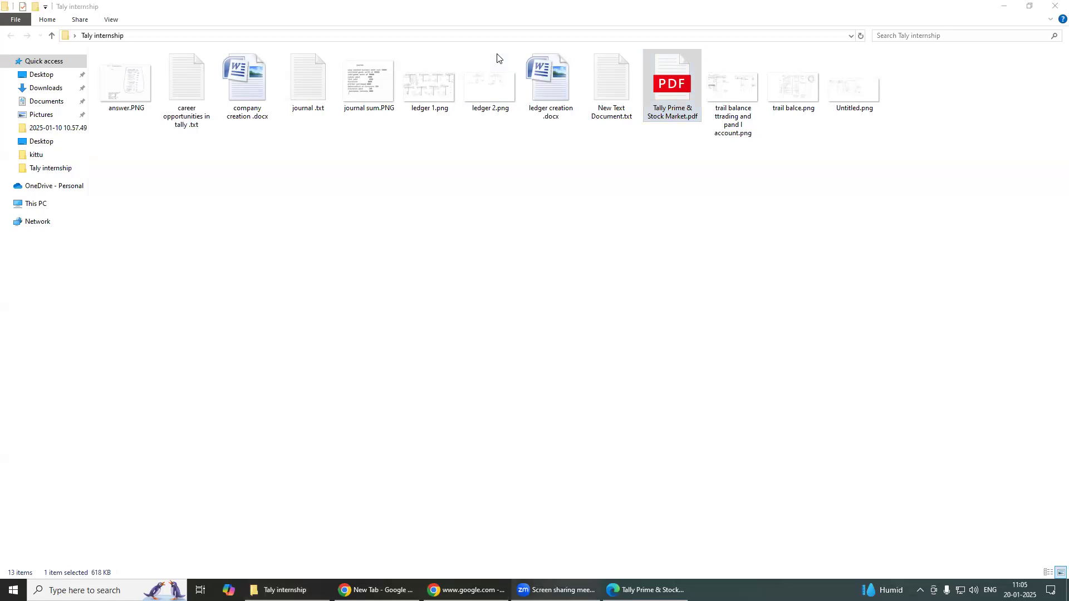
pyautogui.click(630, 164)
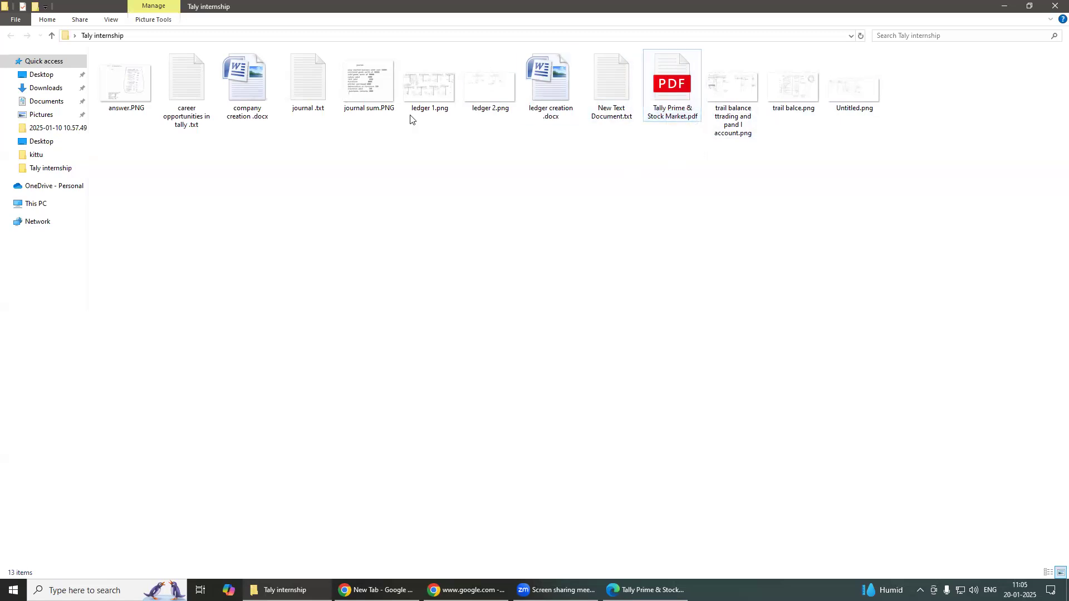
pyautogui.click(83, 590)
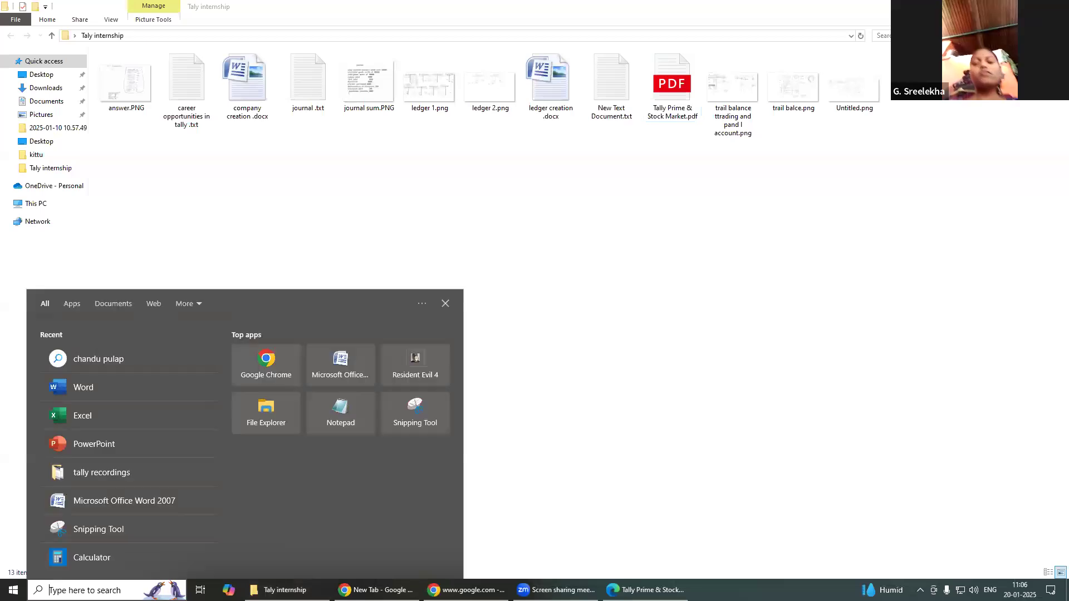
pyautogui.write('ttly')
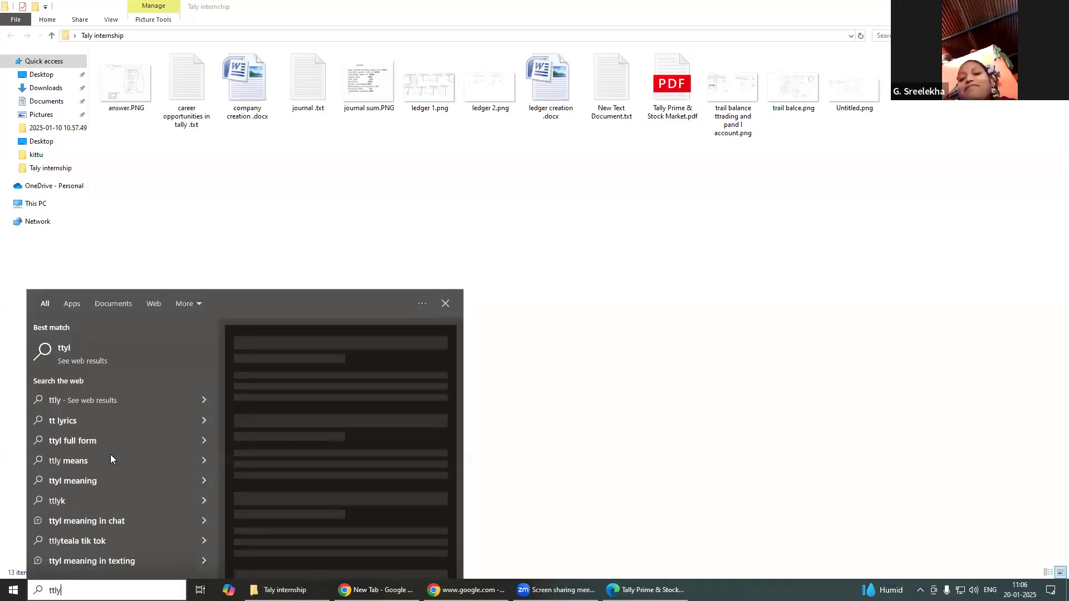
pyautogui.press('BackSpace')
pyautogui.press('BackSpace')
pyautogui.press('BackSpace')
pyautogui.press('BackSpace')
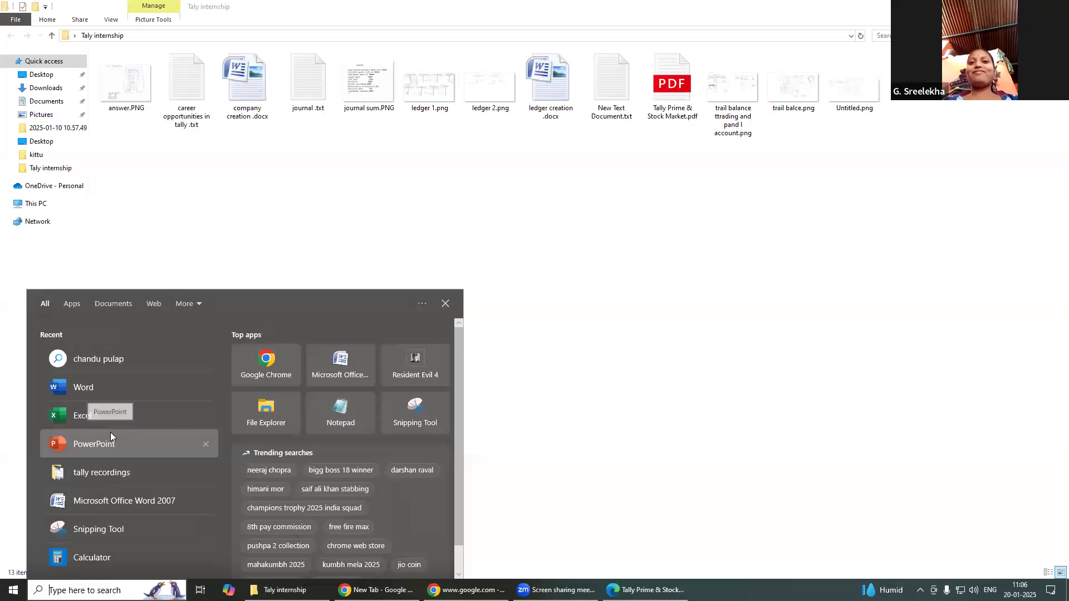
pyautogui.write('lly')
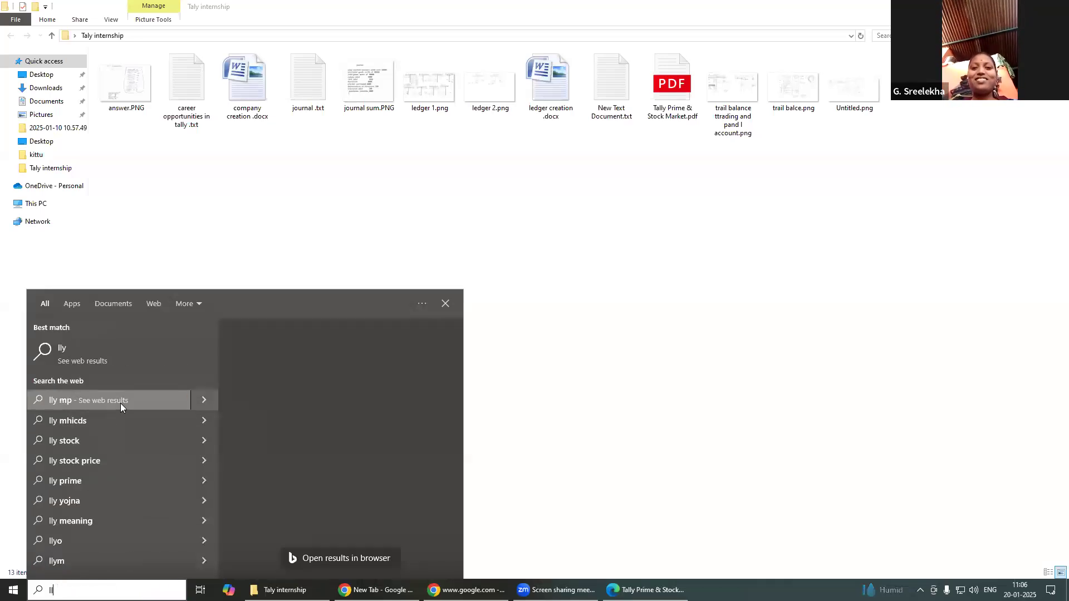
pyautogui.press('BackSpace')
pyautogui.press('BackSpace')
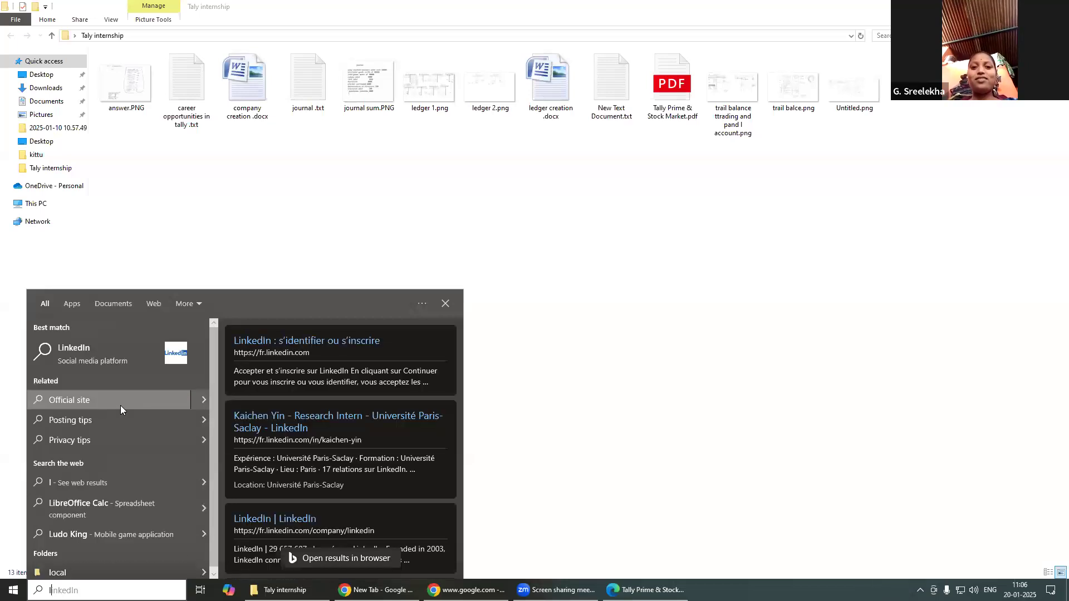
pyautogui.write('al')
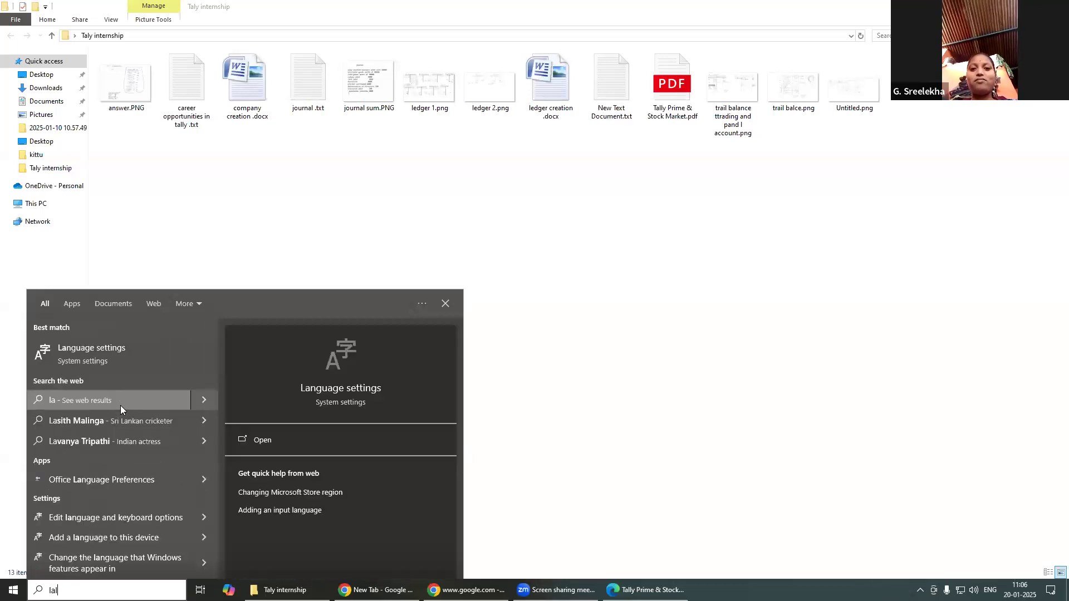
pyautogui.write('y')
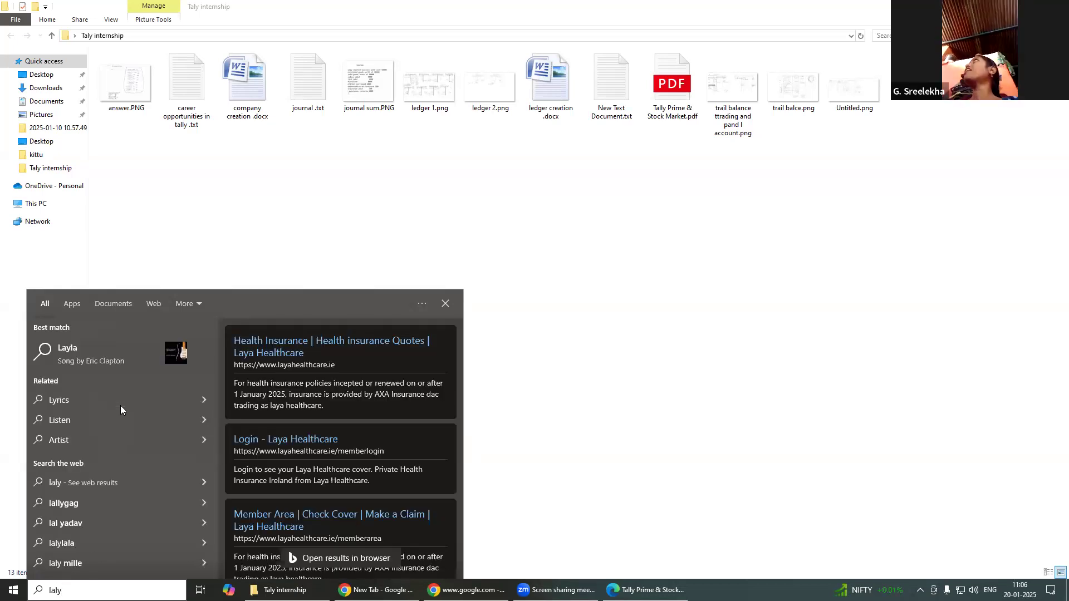
pyautogui.press('Left')
pyautogui.write('l')
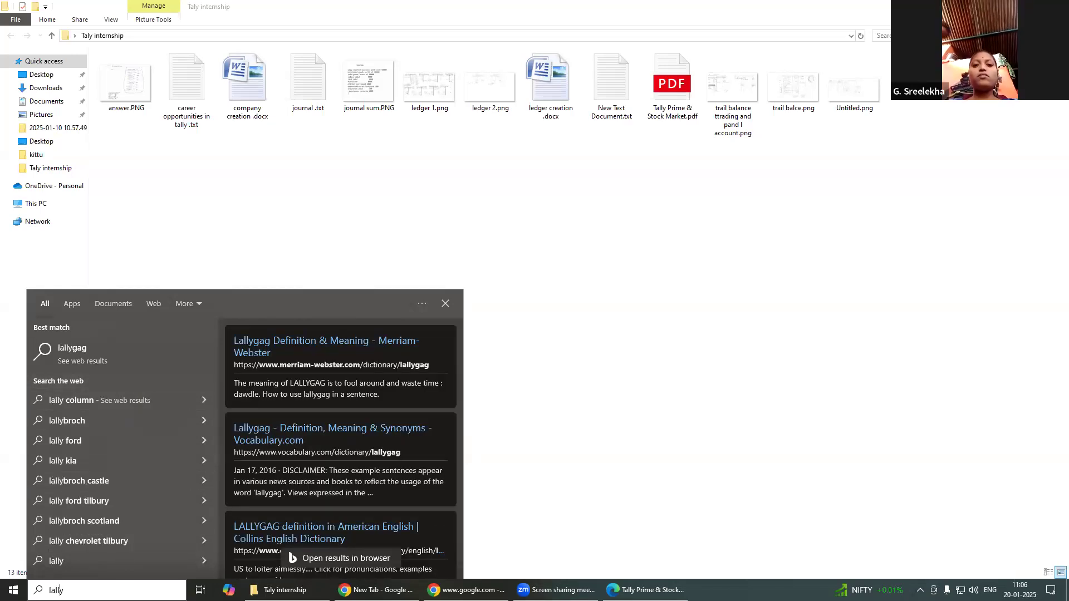
# Search the computer's documents for "tally" and open the folder that contains tally.docx
pyautogui.moveTo(66, 590); pyautogui.dragTo(49, 590)
pyautogui.write('ta')
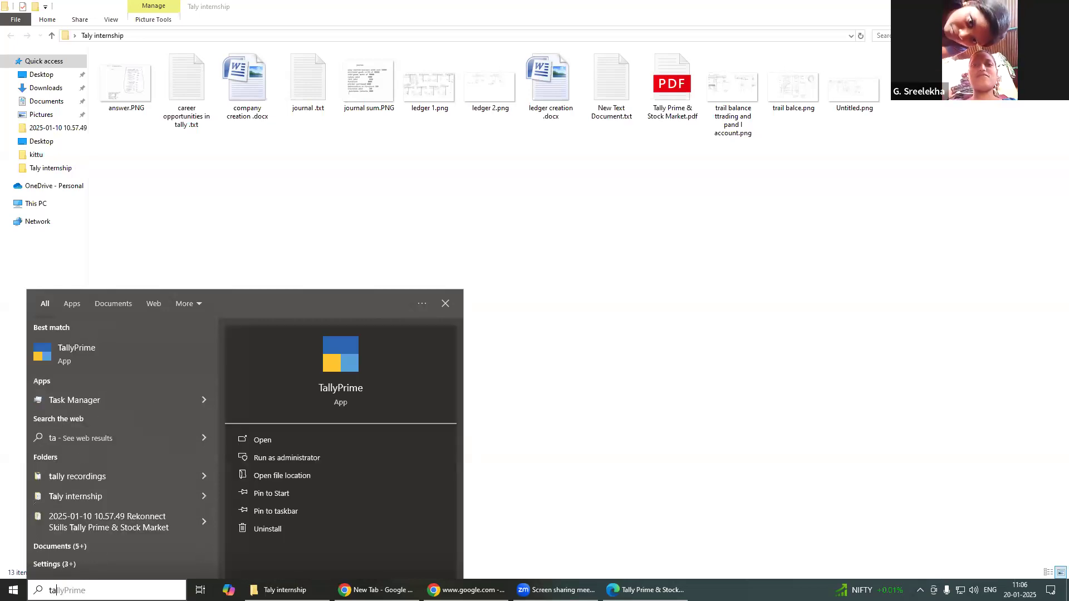
pyautogui.write('l')
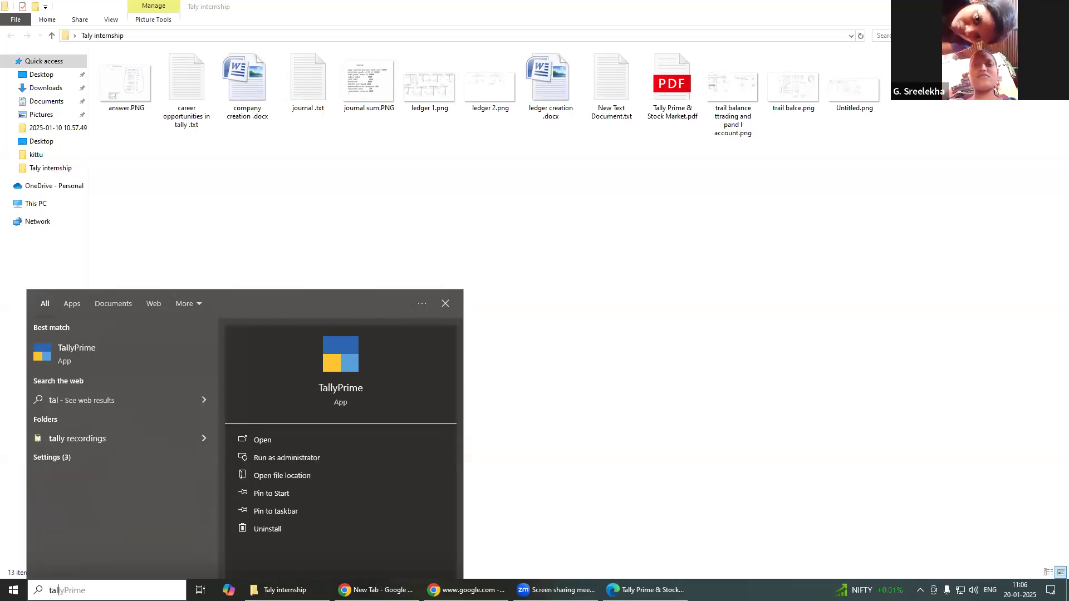
pyautogui.write('ly')
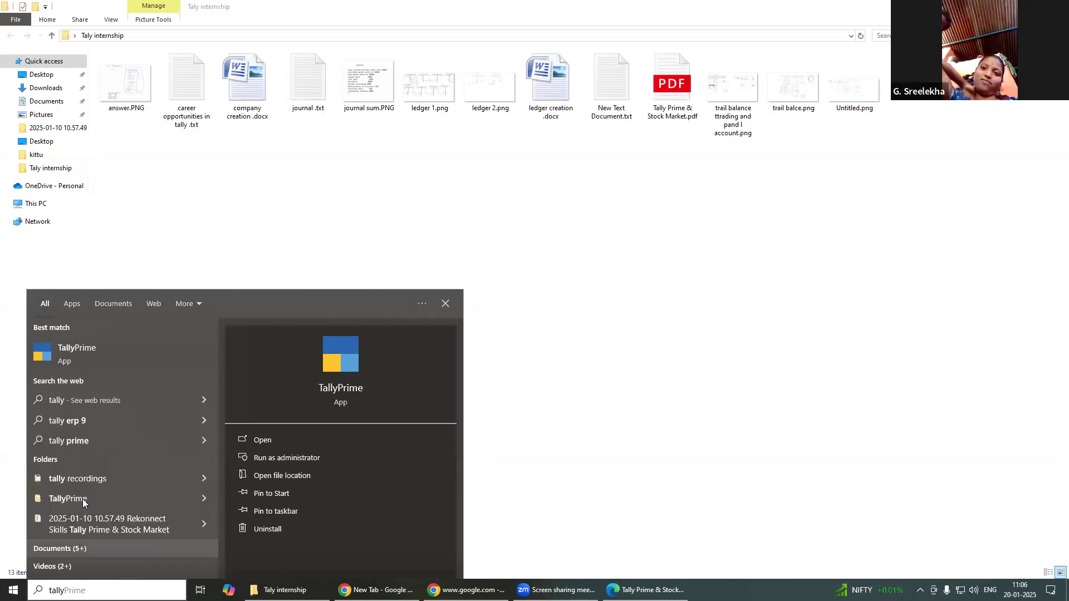
pyautogui.click(76, 551)
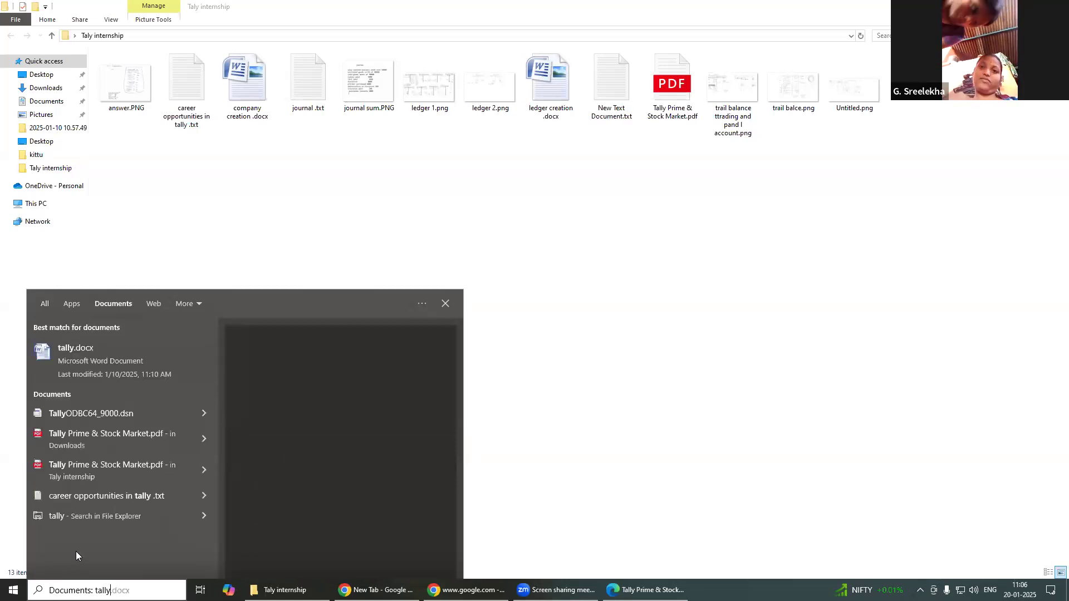
pyautogui.rightClick(93, 363)
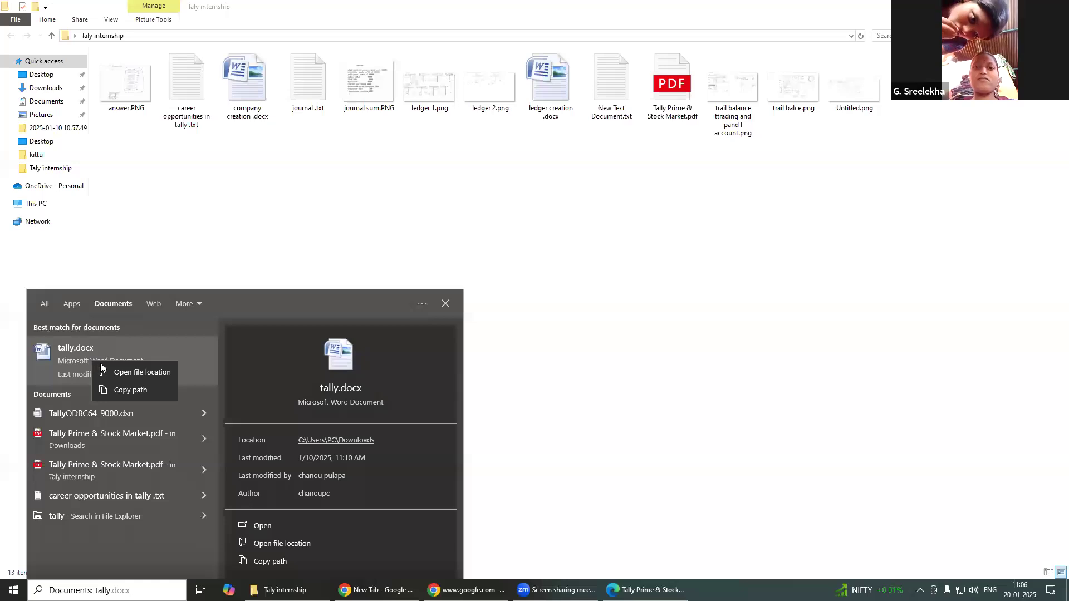
pyautogui.click(133, 372)
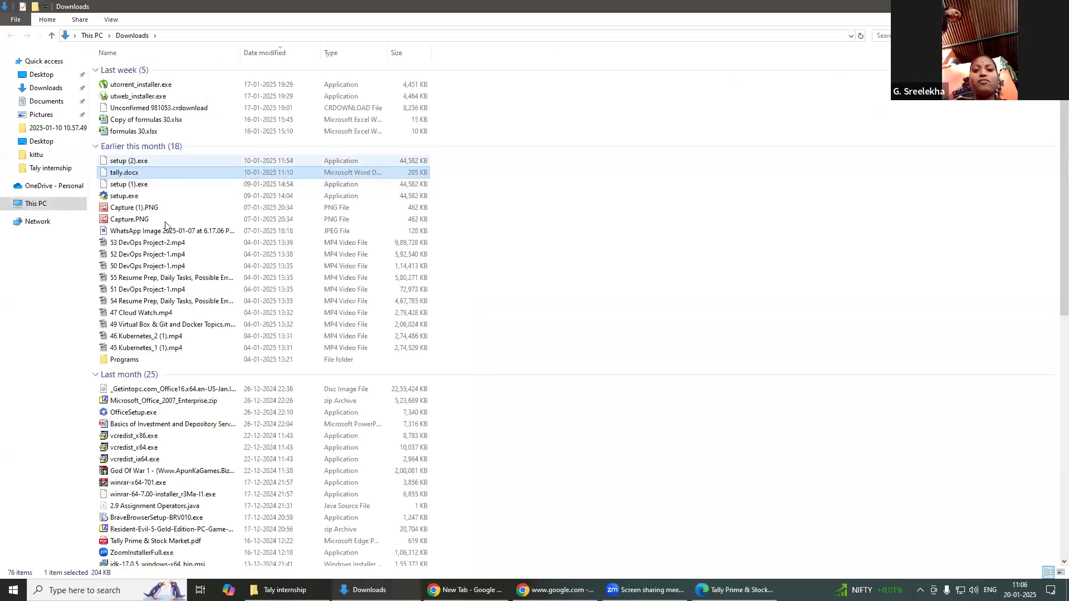
# Move tally.docx from Downloads into the Taly internship folder
pyautogui.rightClick(168, 177)
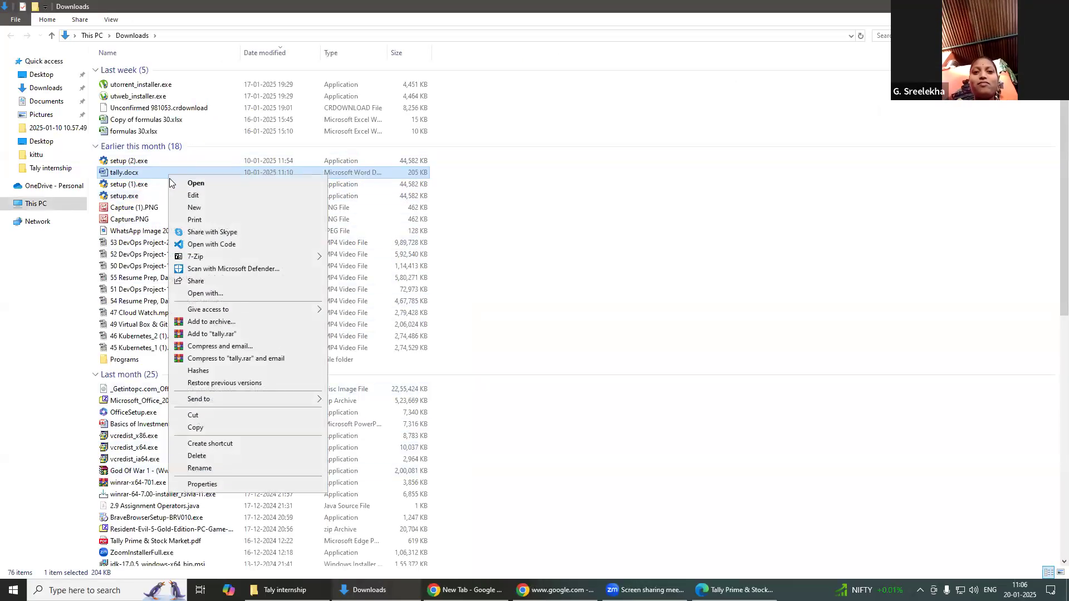
pyautogui.click(199, 419)
pyautogui.hotkey('alt', 'Tab')
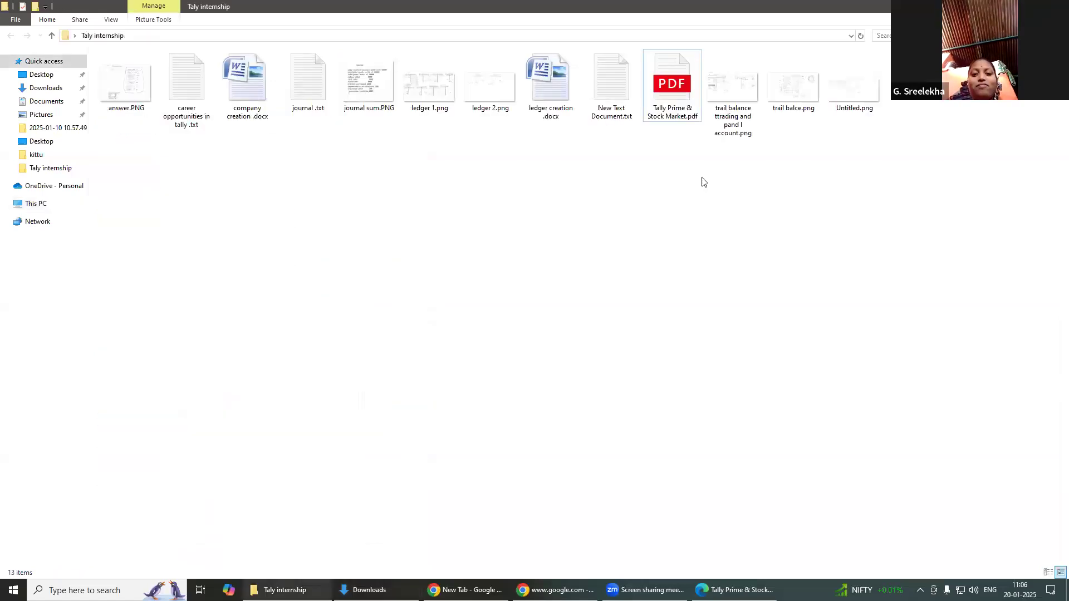
pyautogui.rightClick(504, 231)
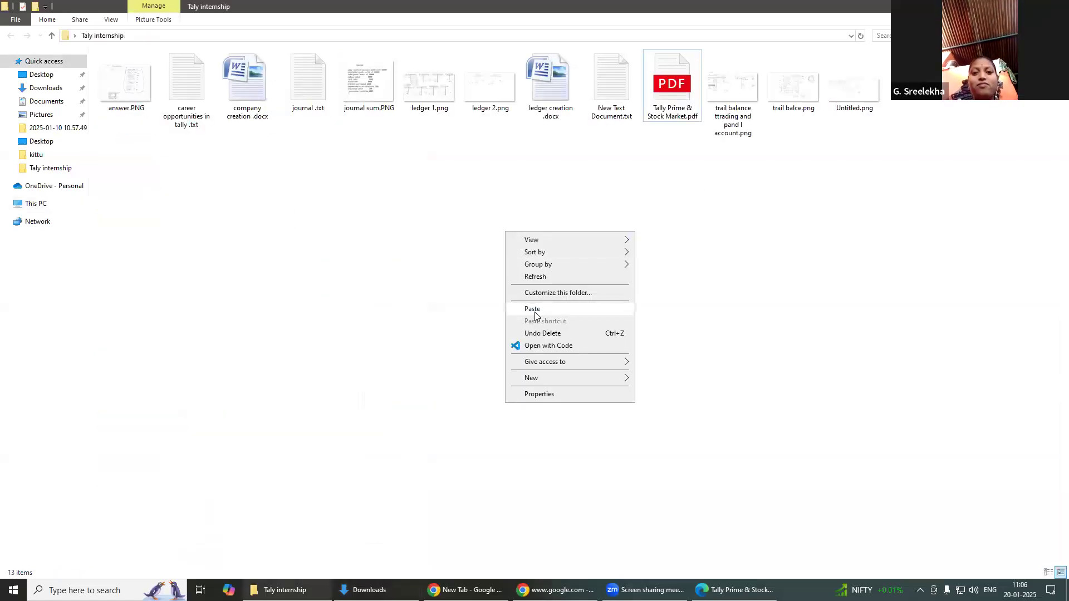
pyautogui.click(533, 311)
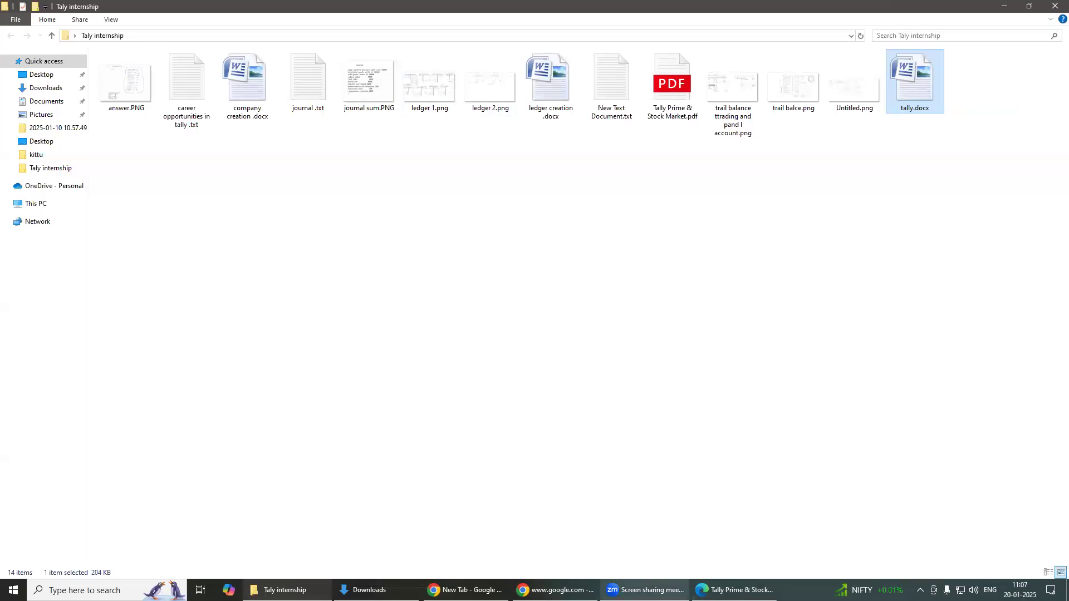
# Review the internship schedule PDF from its beginning in December 2024 through the January 2025 topics
pyautogui.click(735, 590)
pyautogui.scroll(8, 572, 351)
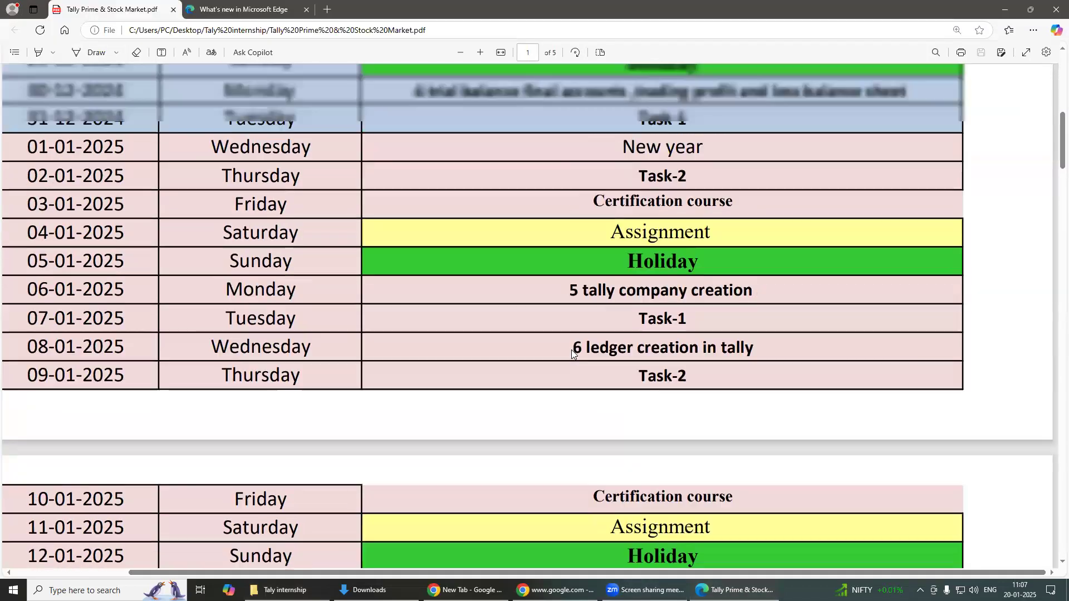
pyautogui.scroll(10, 571, 350)
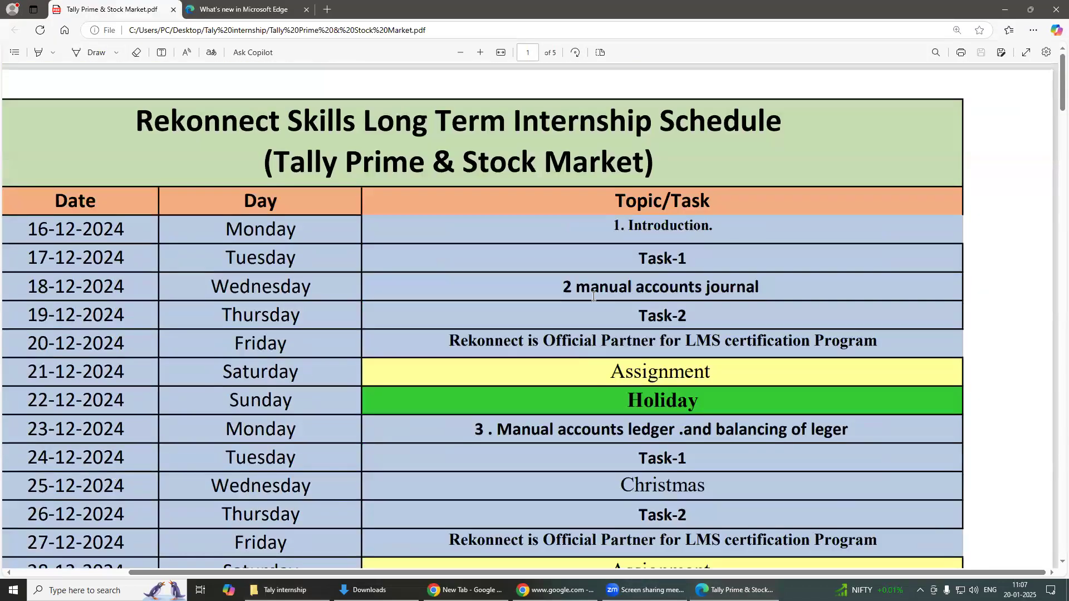
pyautogui.scroll(-2, 586, 299)
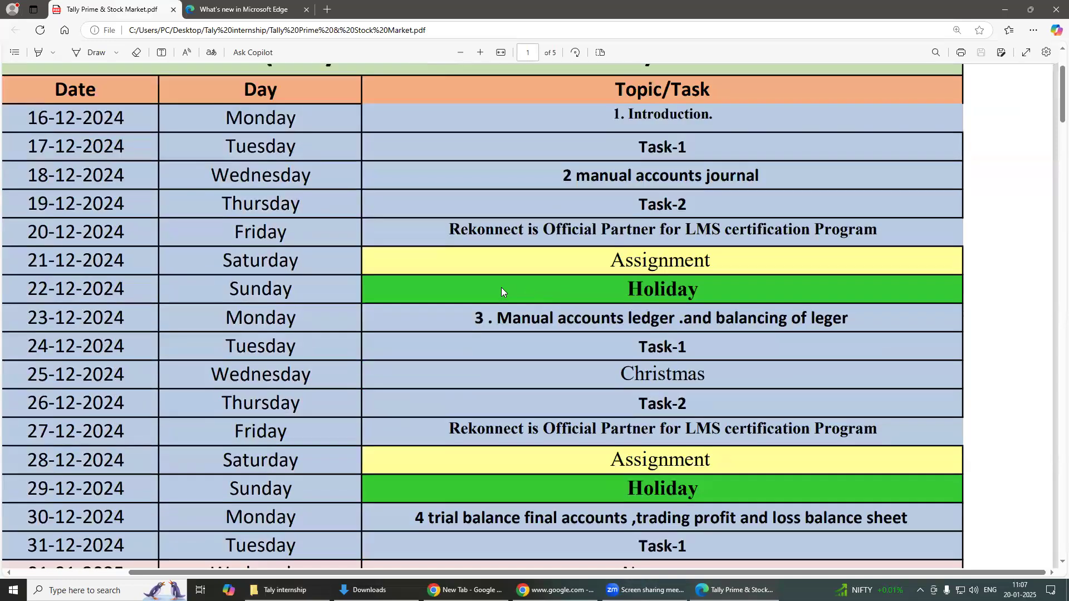
pyautogui.scroll(-3, 501, 287)
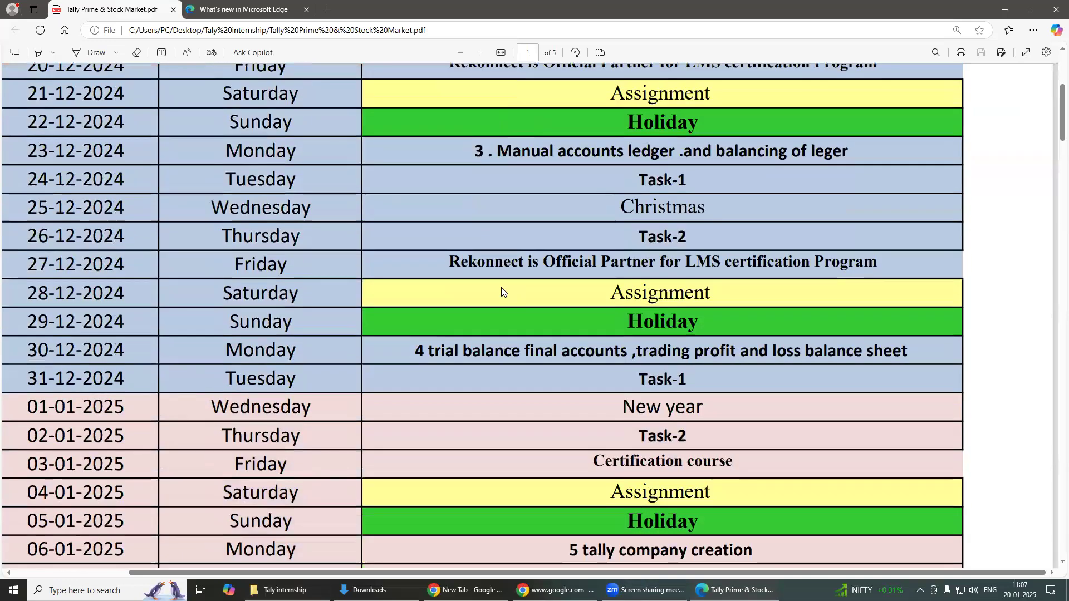
pyautogui.scroll(-1, 501, 288)
pyautogui.scroll(-2, 596, 341)
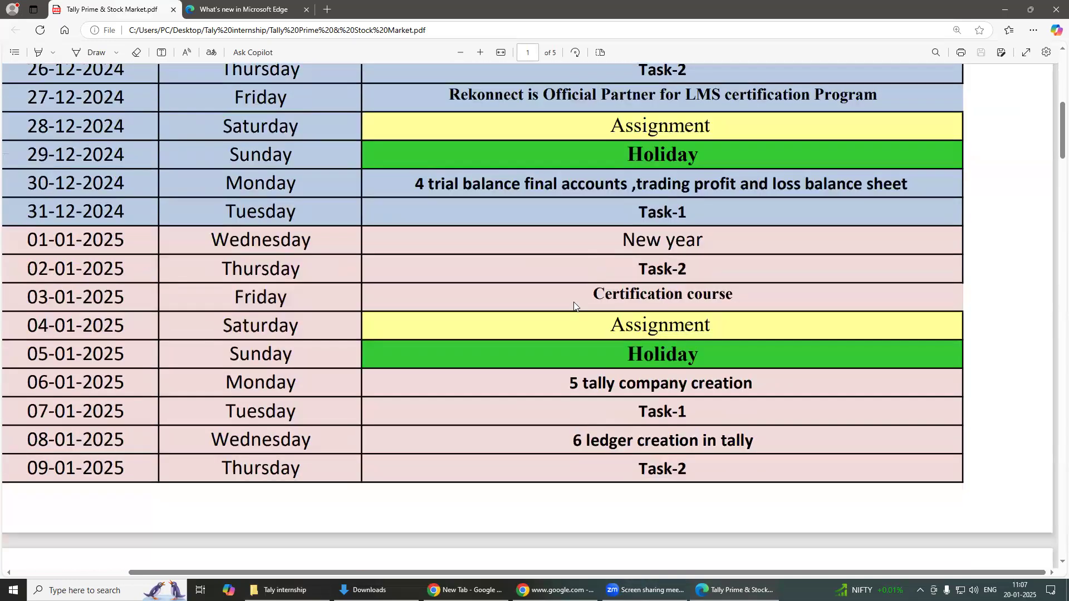
pyautogui.scroll(-1, 641, 312)
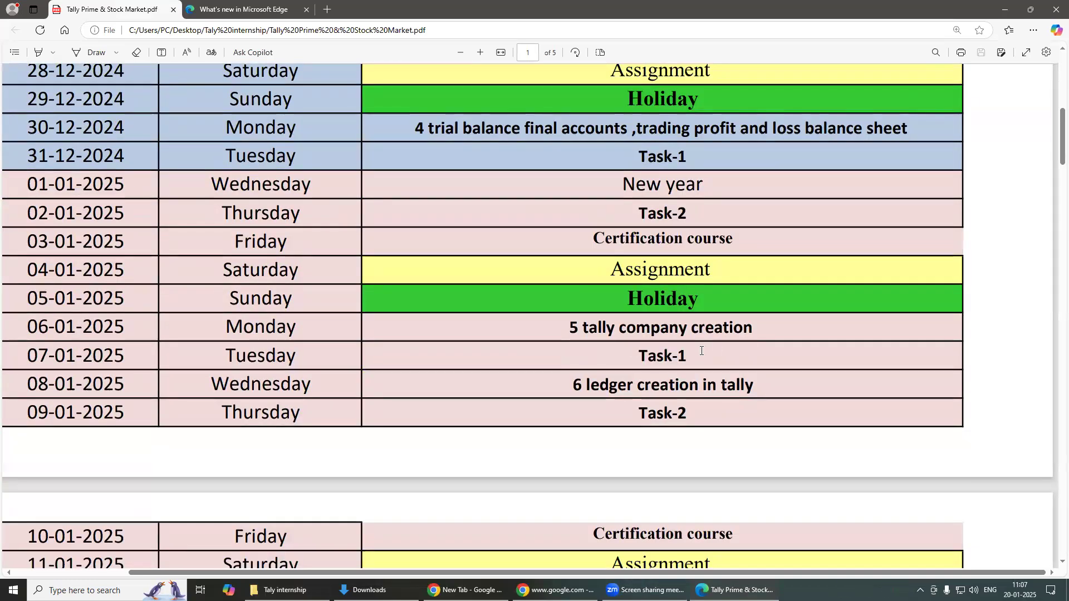
pyautogui.scroll(-5, 599, 382)
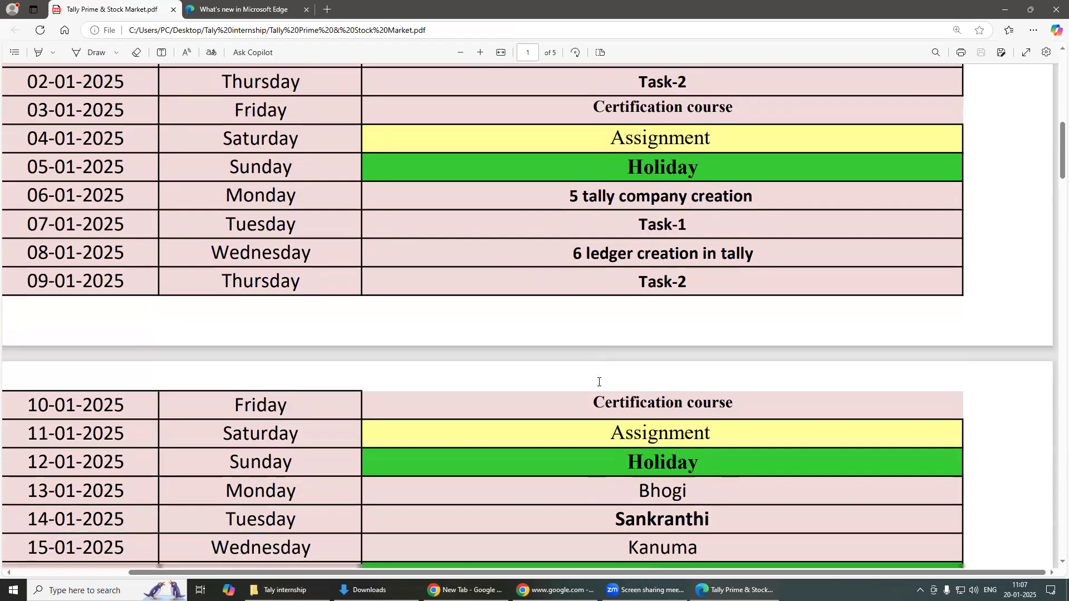
pyautogui.scroll(-2, 599, 383)
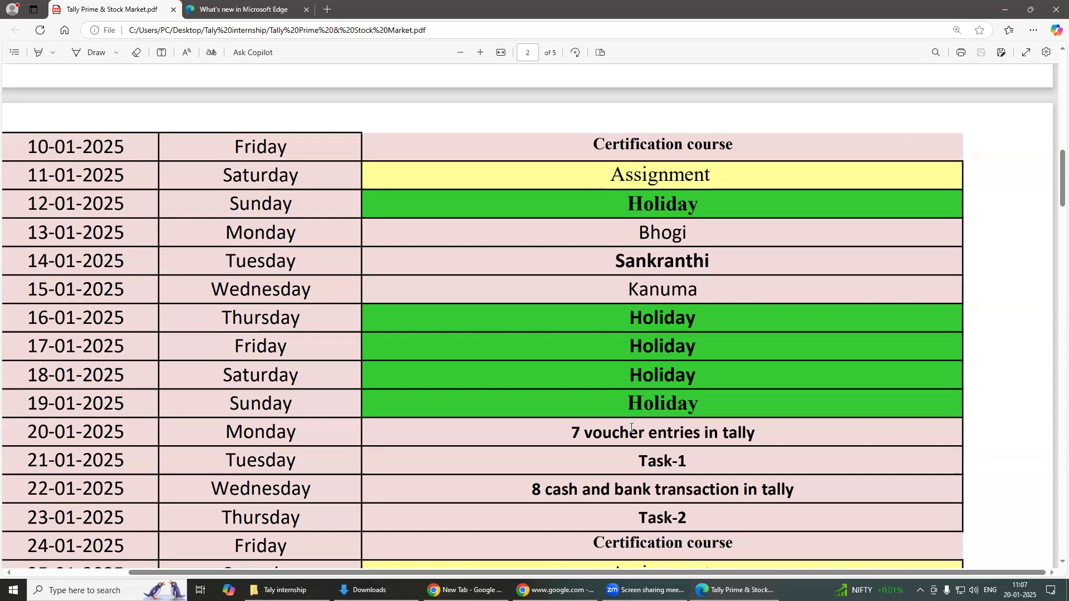
# Compare the December 2024 topics with the January 2025 company, ledger, voucher and cash and bank topics in the internship schedule
pyautogui.scroll(7, 610, 425)
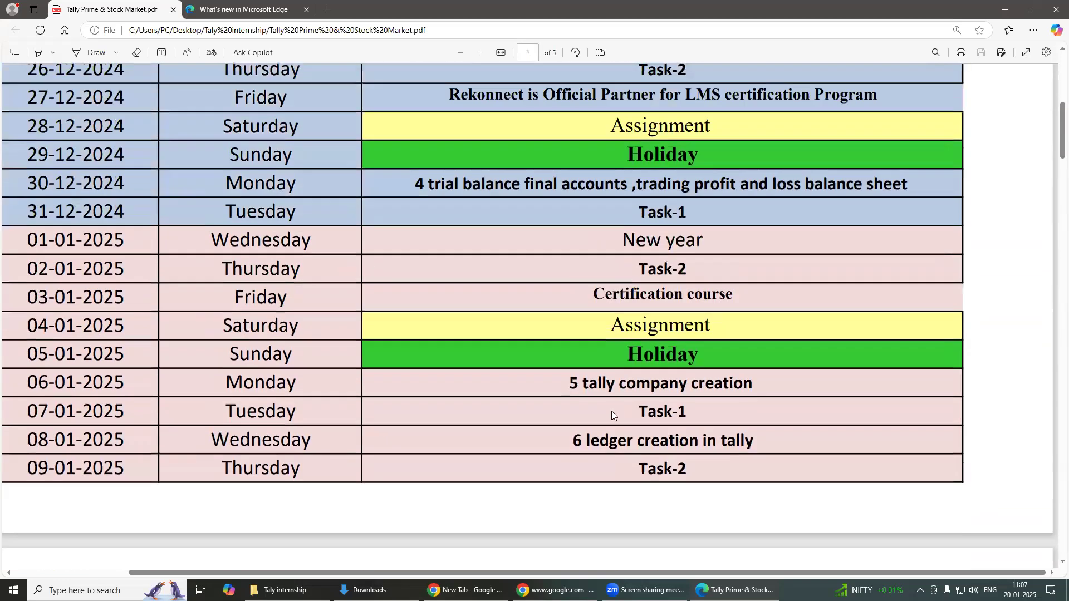
pyautogui.scroll(-10, 611, 411)
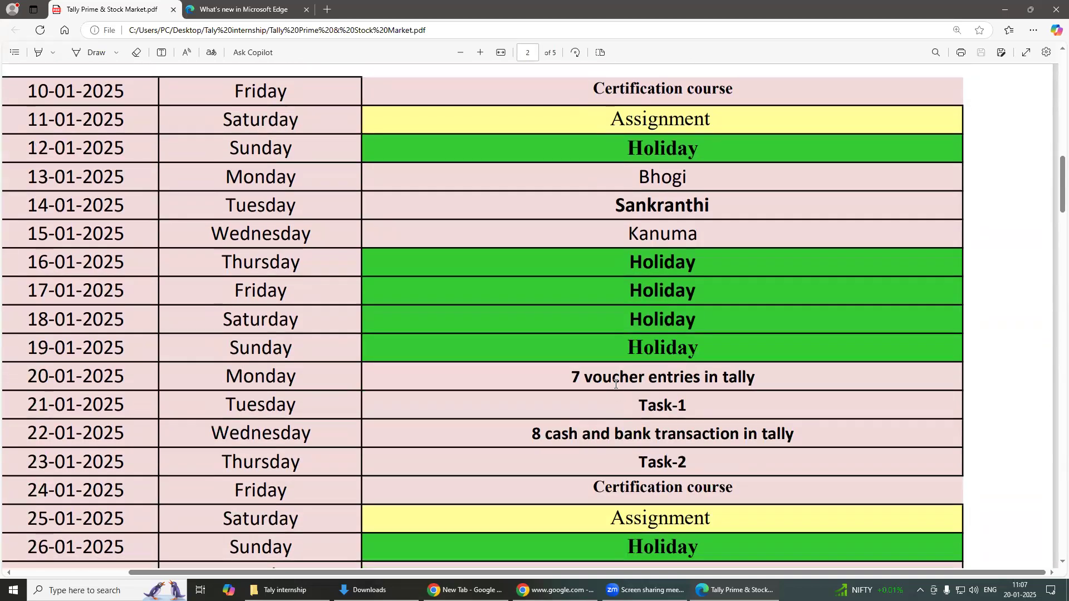
pyautogui.scroll(8, 616, 384)
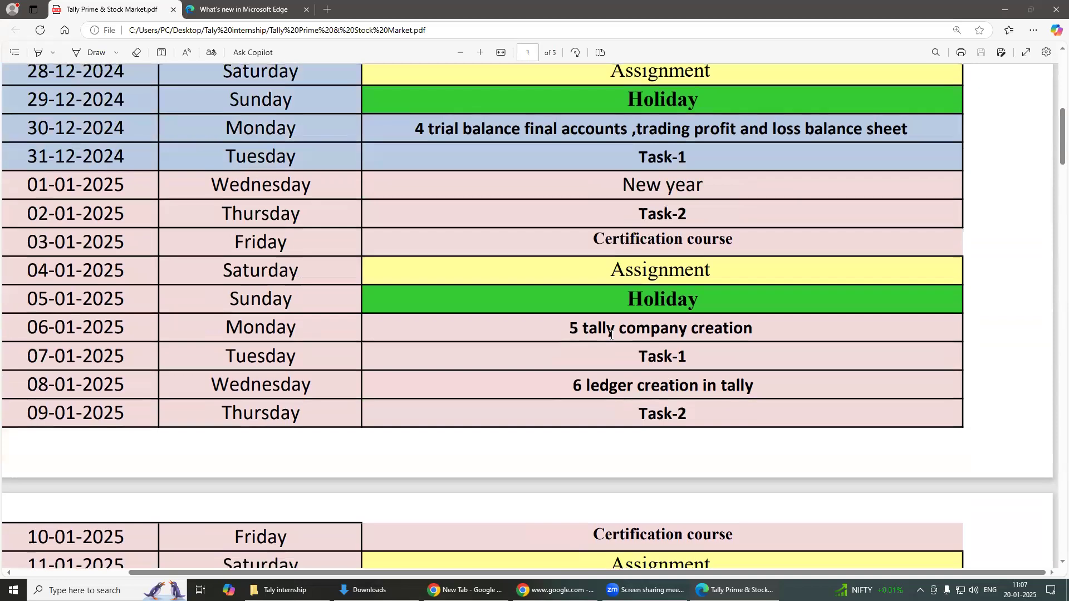
pyautogui.scroll(10, 611, 335)
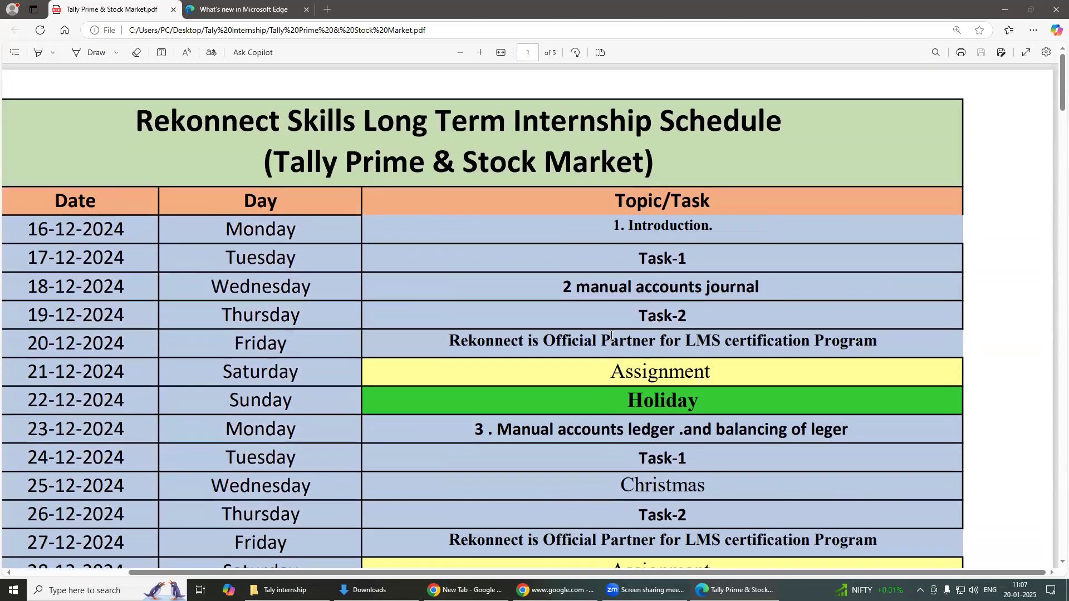
pyautogui.scroll(-10, 550, 379)
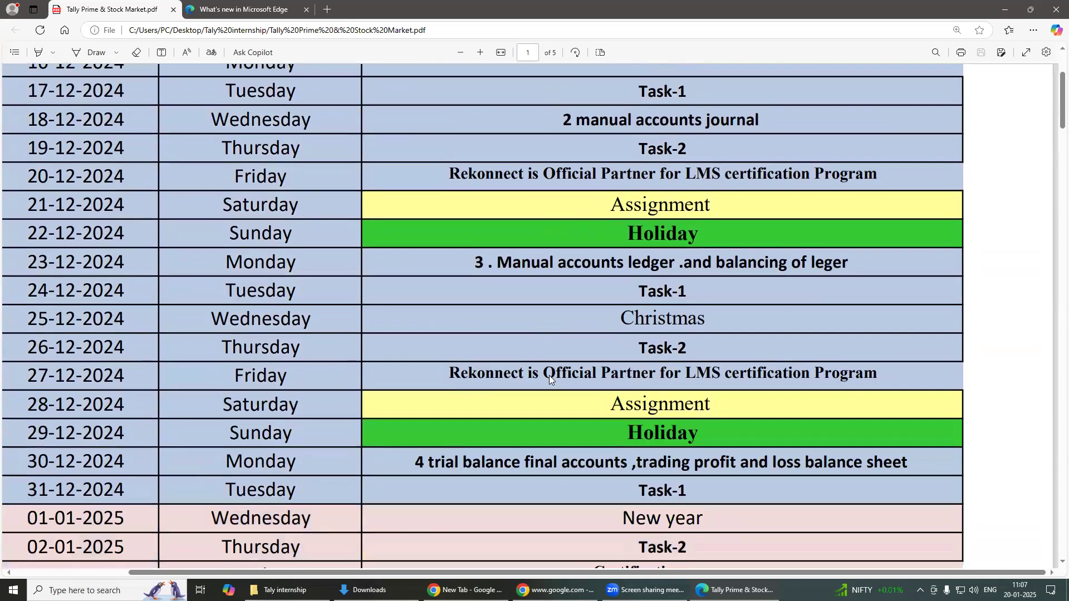
pyautogui.scroll(2, 720, 242)
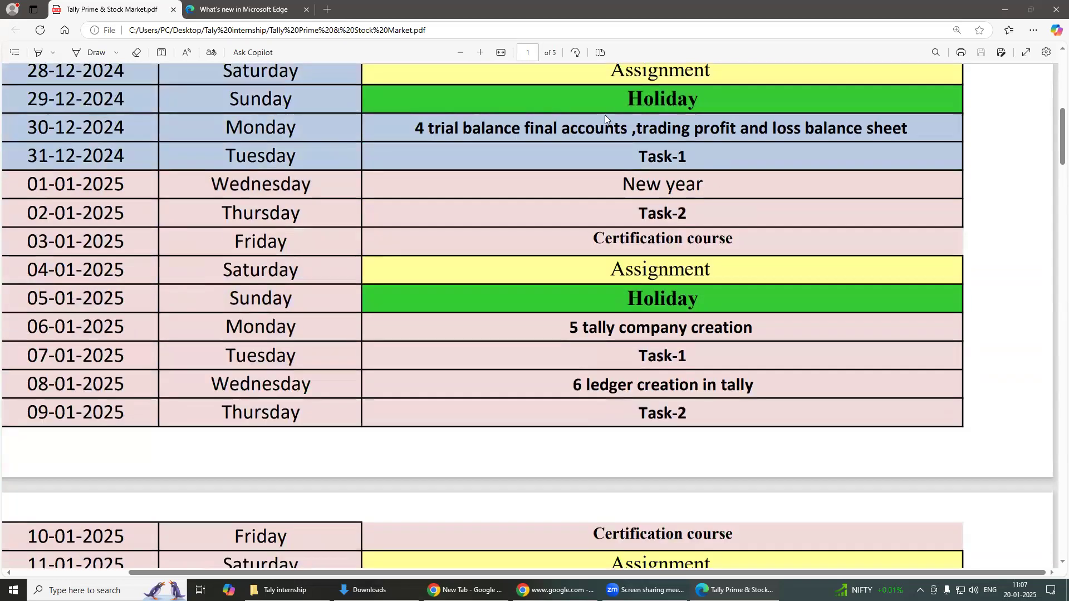
# Put the schedule and folder windows away, close Downloads, and start TallyPrime in Educational Mode
pyautogui.click(1004, 9)
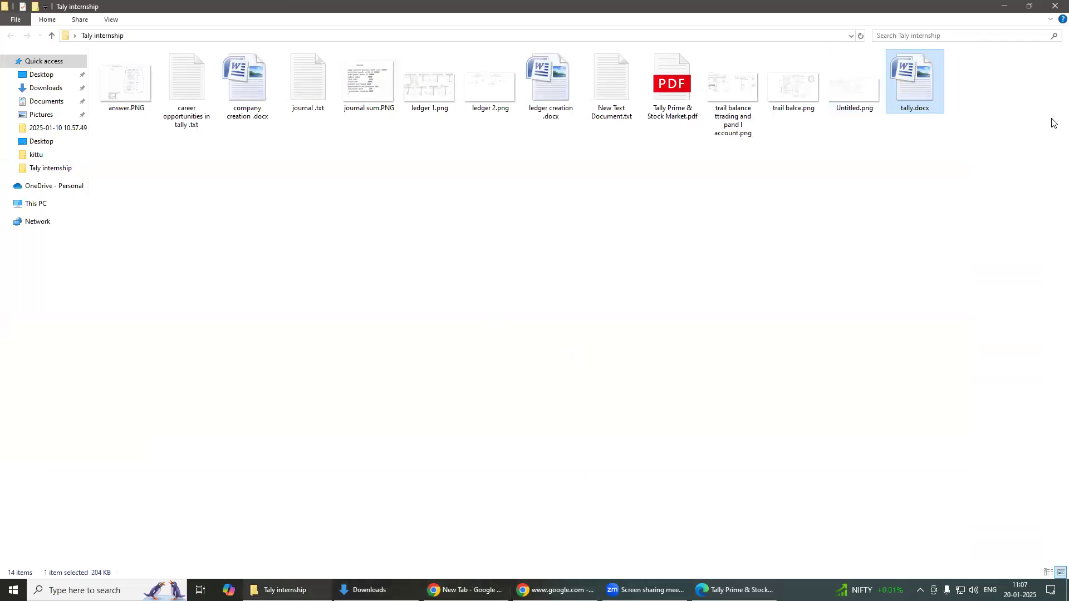
pyautogui.click(1006, 8)
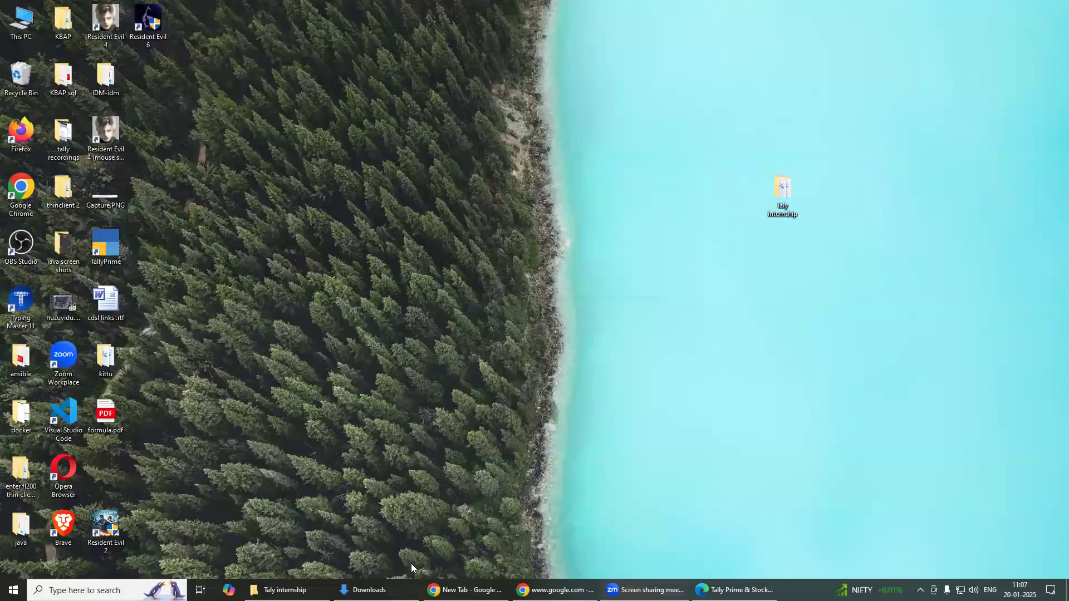
pyautogui.click(368, 591)
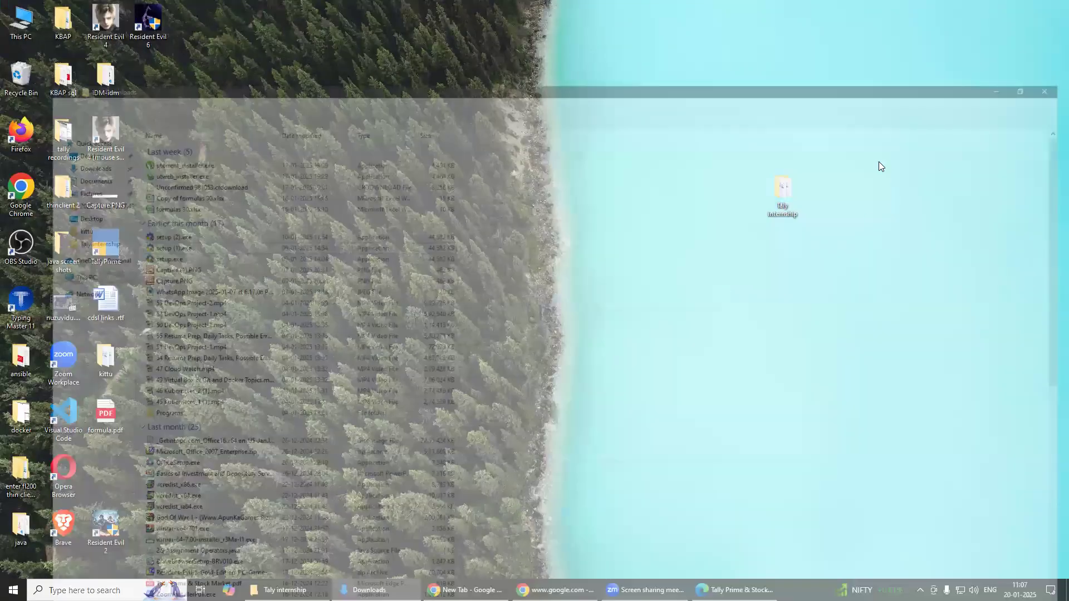
pyautogui.click(1054, 5)
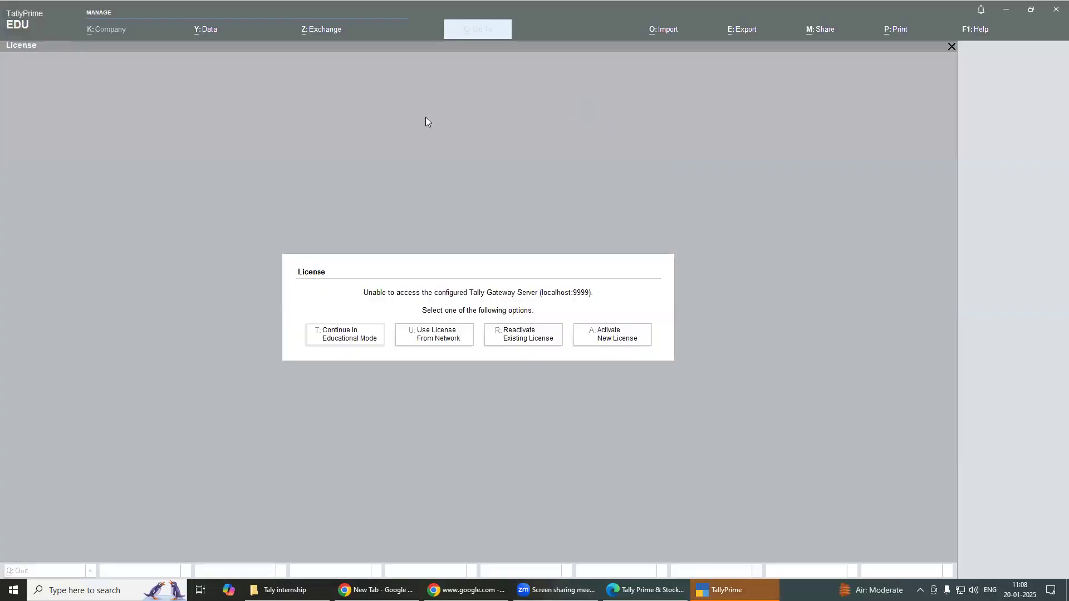
pyautogui.click(348, 339)
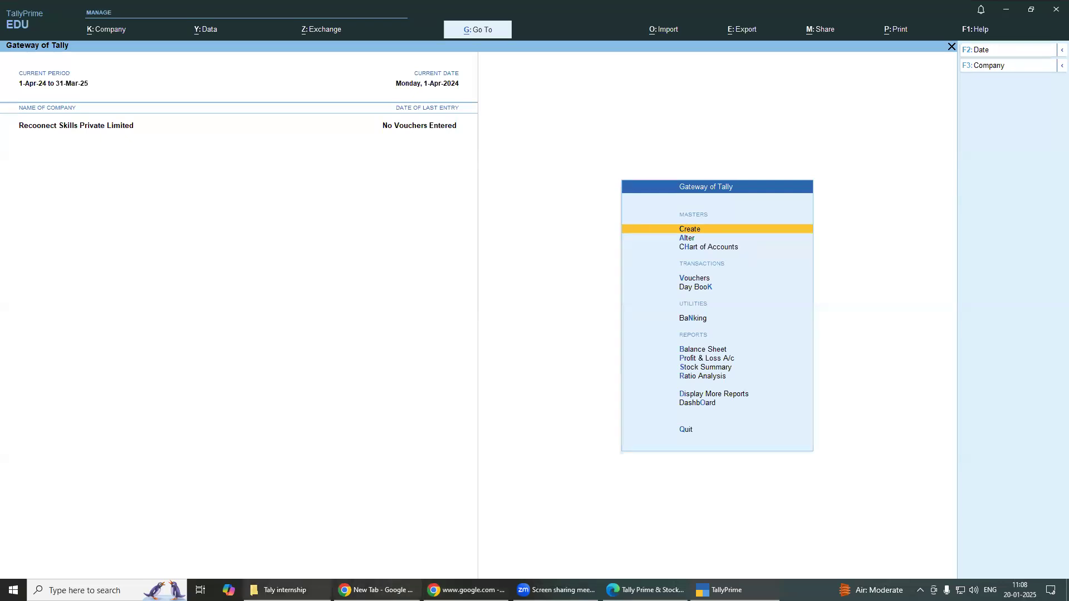
# Open tally.docx from the Taly internship folder, and close the blank Chrome window and the folder window
pyautogui.click(285, 590)
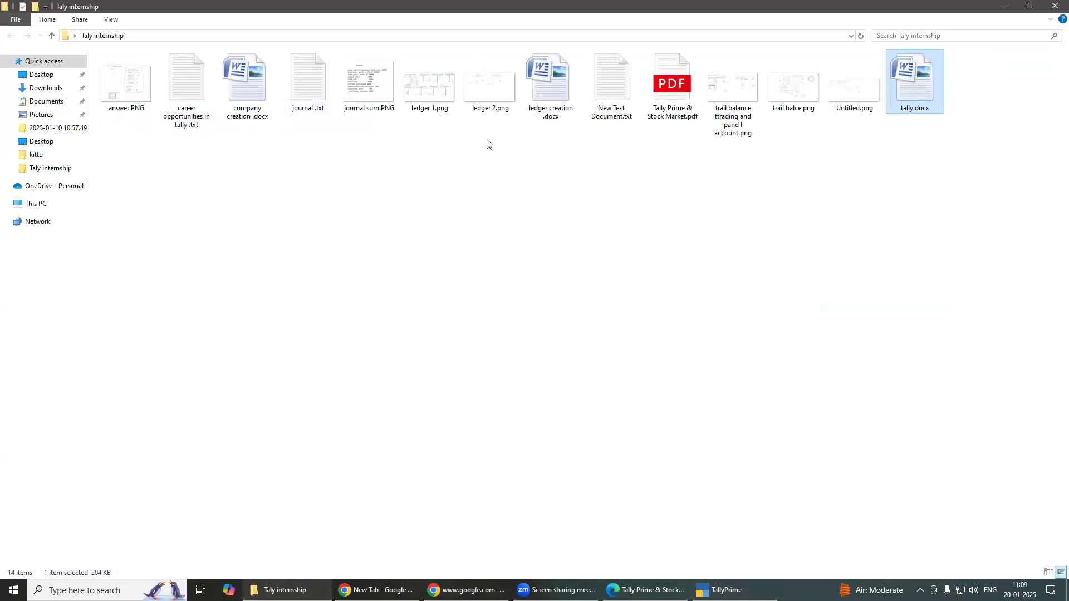
pyautogui.press('Return')
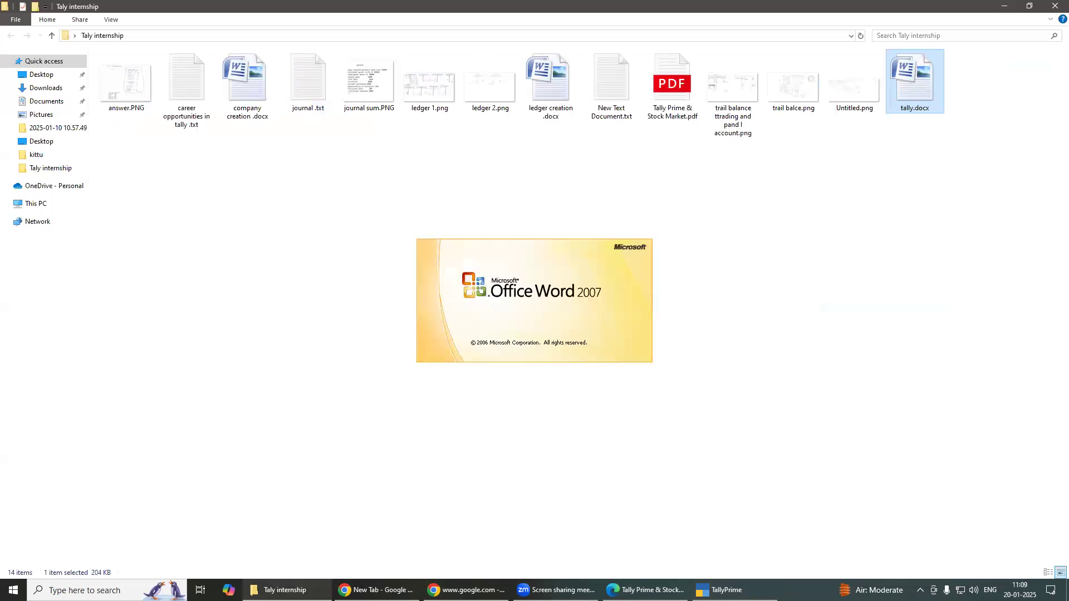
pyautogui.click(645, 590)
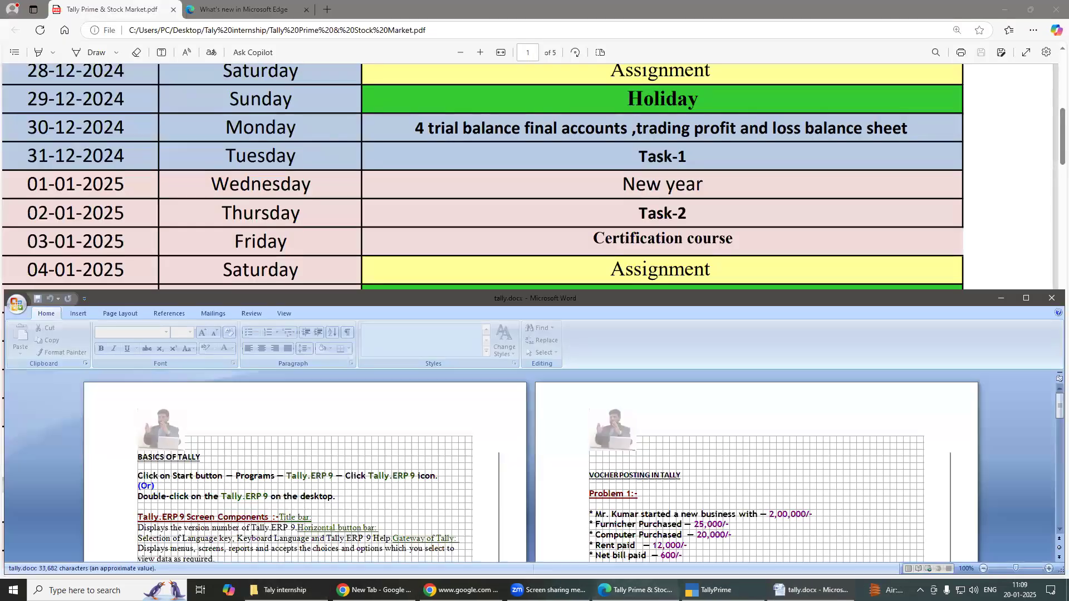
pyautogui.click(636, 590)
pyautogui.click(376, 590)
pyautogui.click(1055, 5)
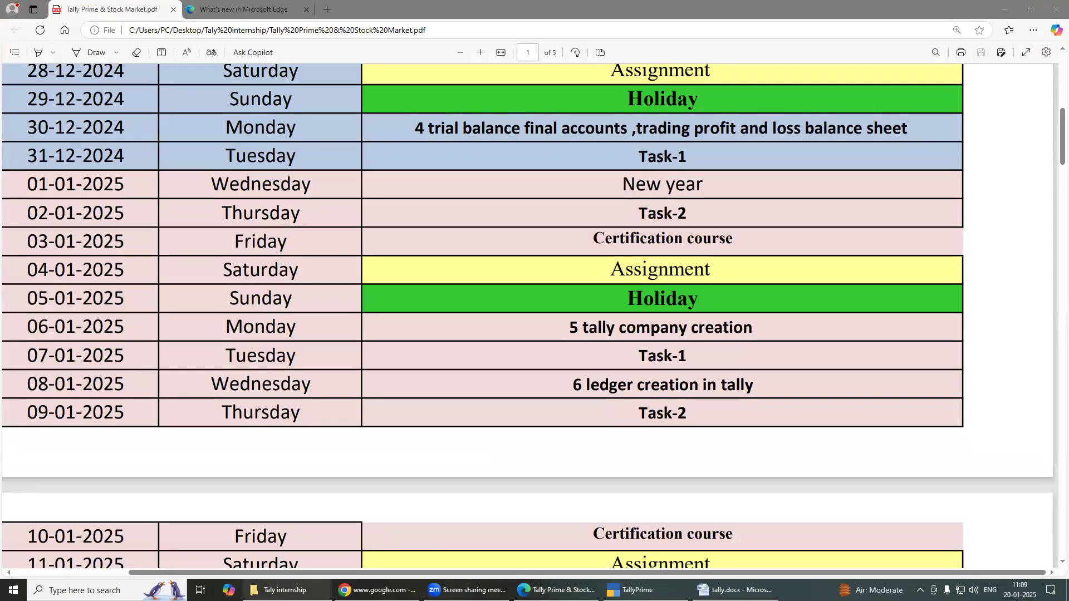
pyautogui.click(285, 590)
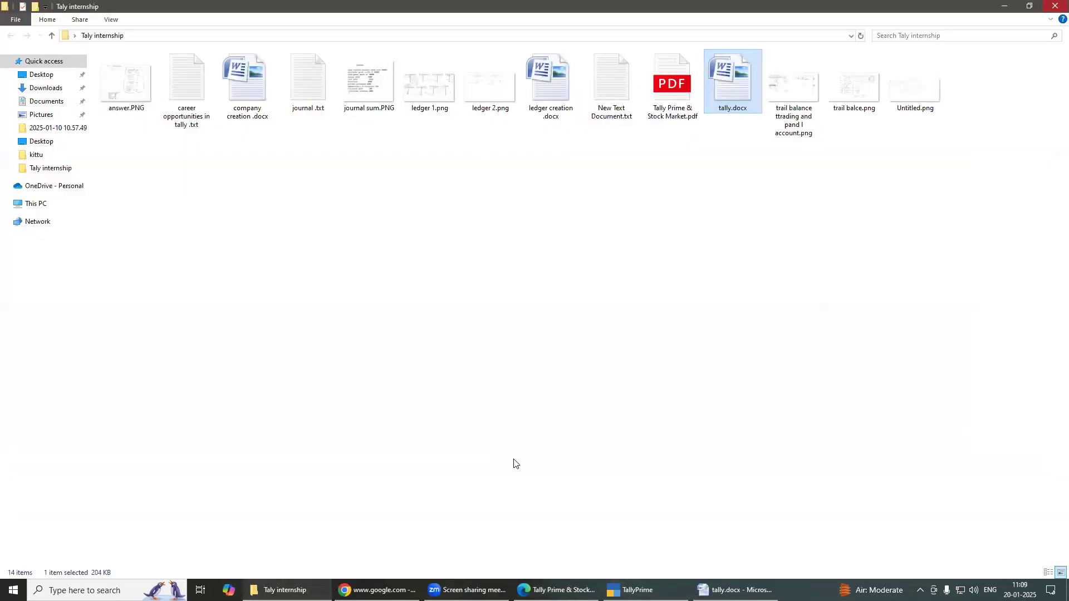
pyautogui.hotkey('alt', 'F4')
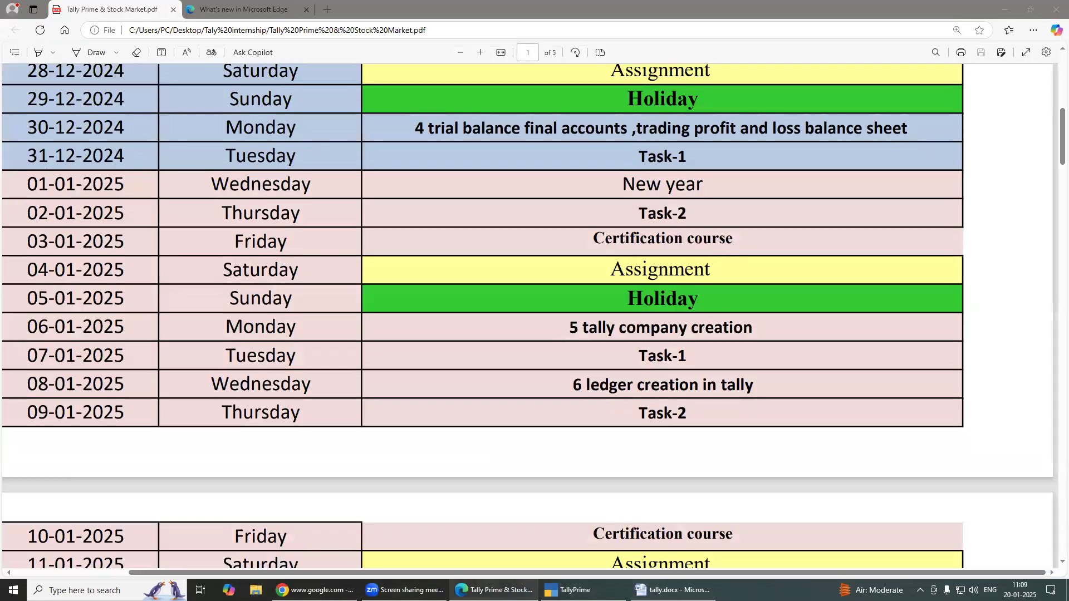
pyautogui.click(675, 590)
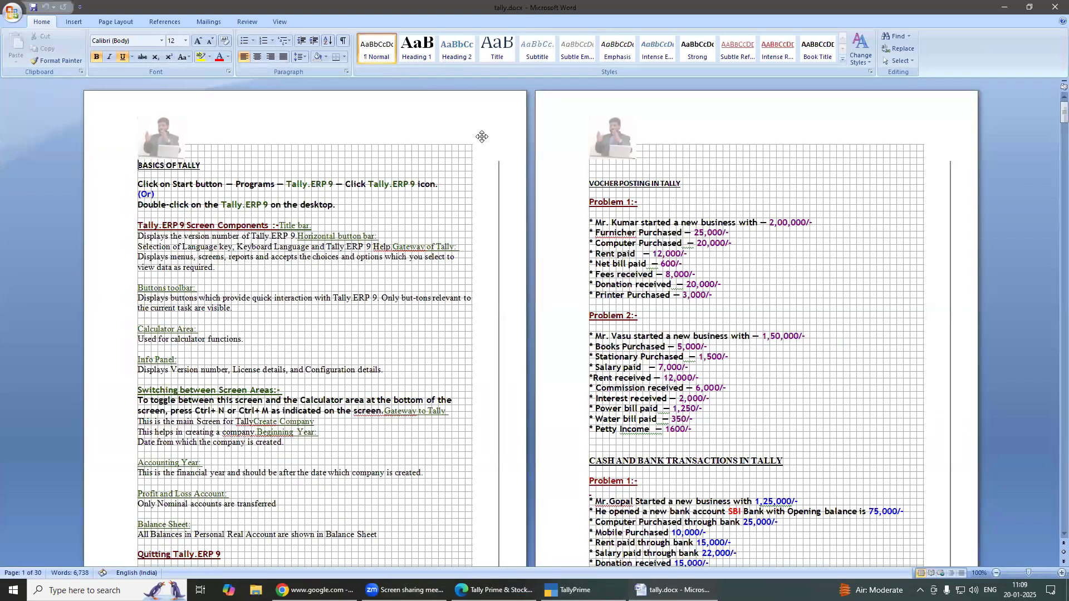
# Hide the gridlines on the pages of tally.docx
pyautogui.click(280, 23)
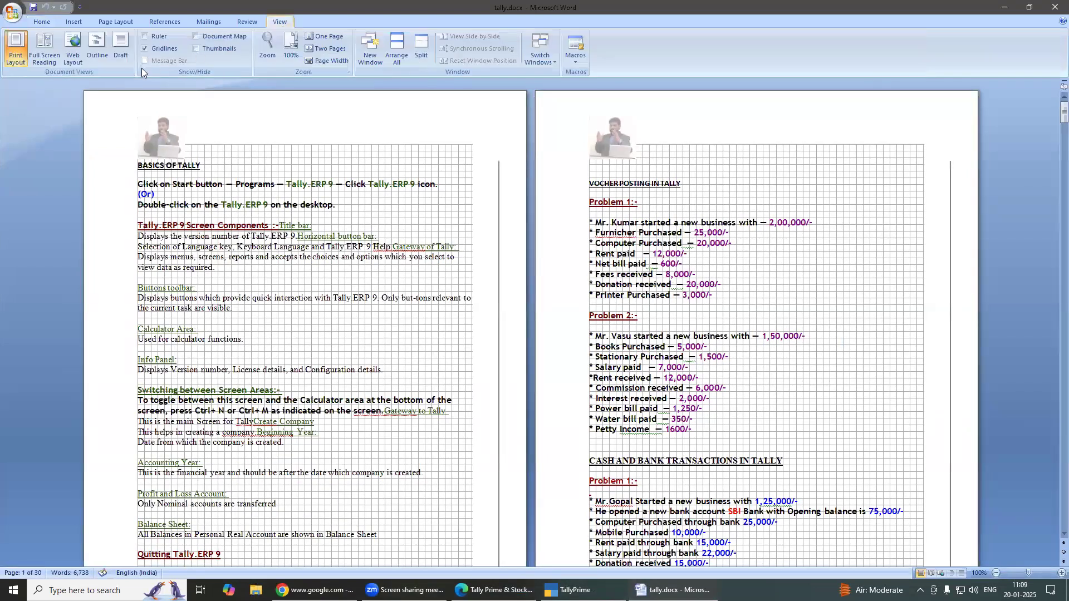
pyautogui.click(145, 49)
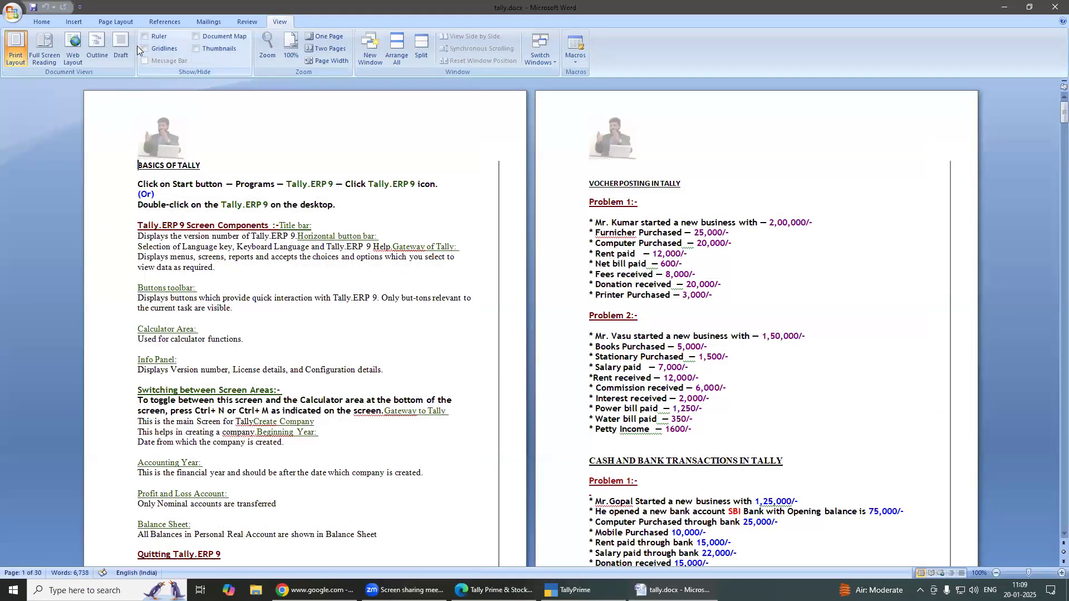
pyautogui.click(38, 23)
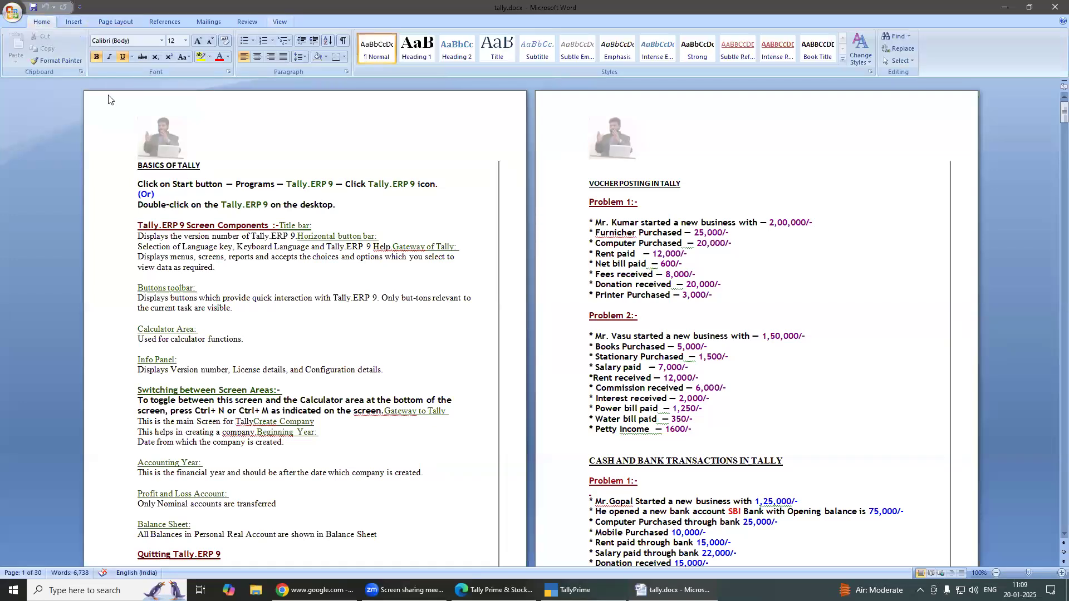
pyautogui.scroll(-10, 220, 308)
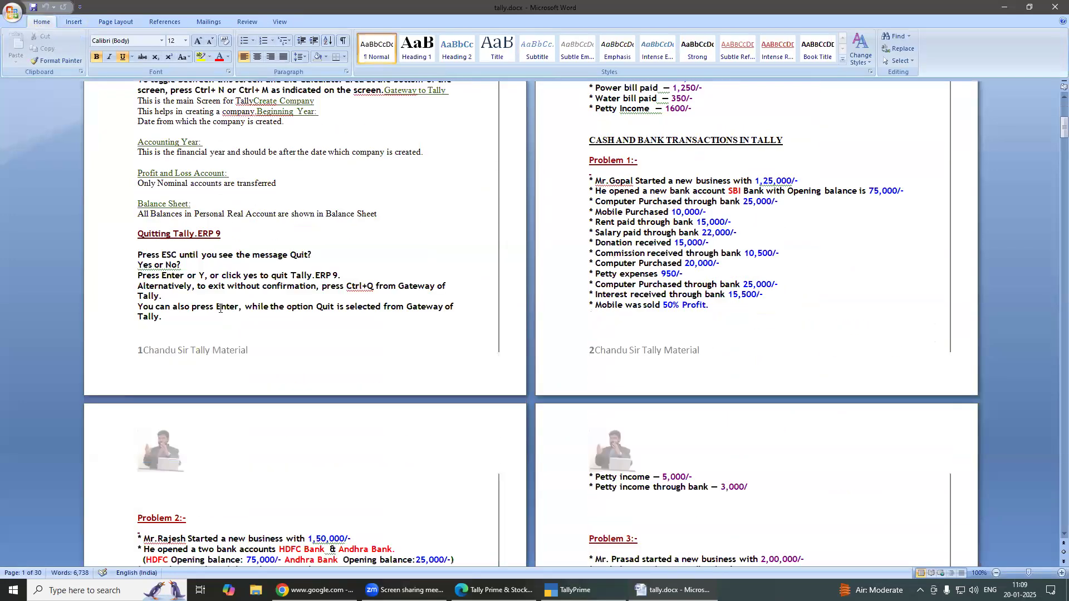
pyautogui.scroll(10, 220, 308)
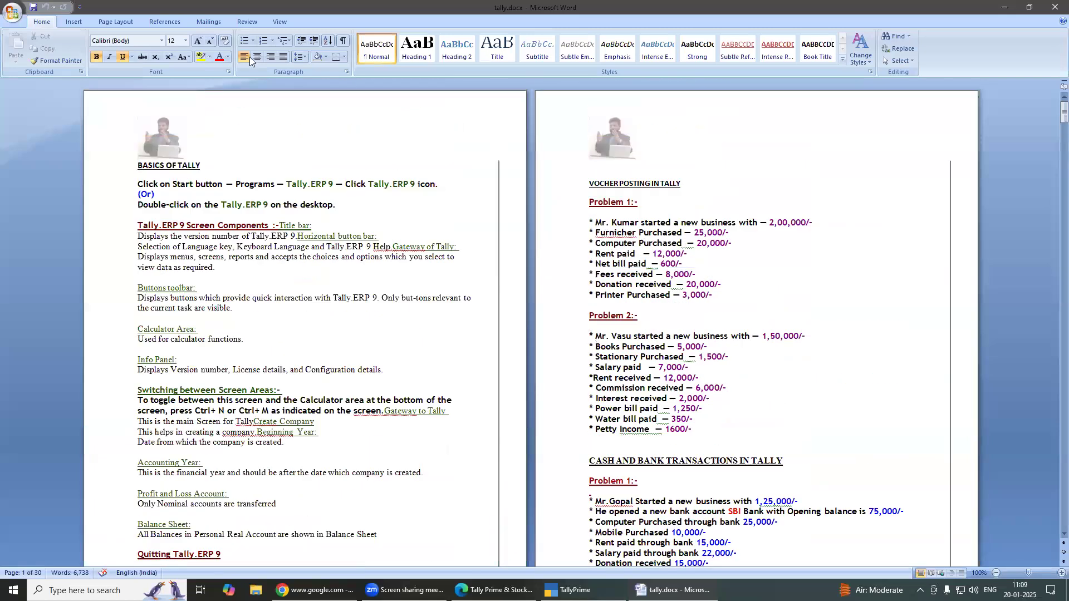
# Fit tally.docx to the page width and show Problem 1 of the voucher posting section
pyautogui.click(281, 23)
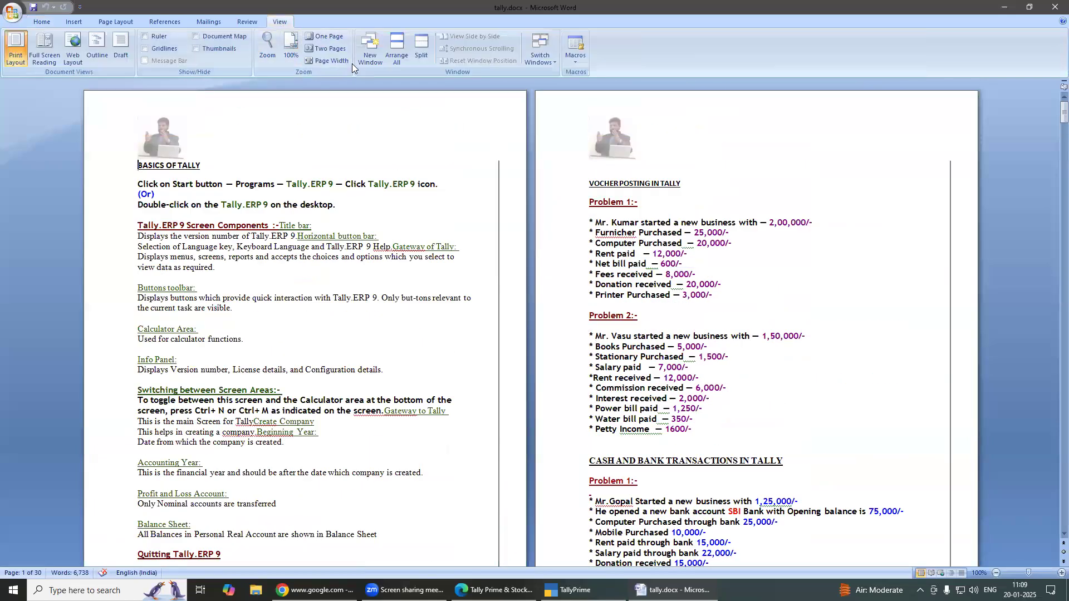
pyautogui.click(317, 59)
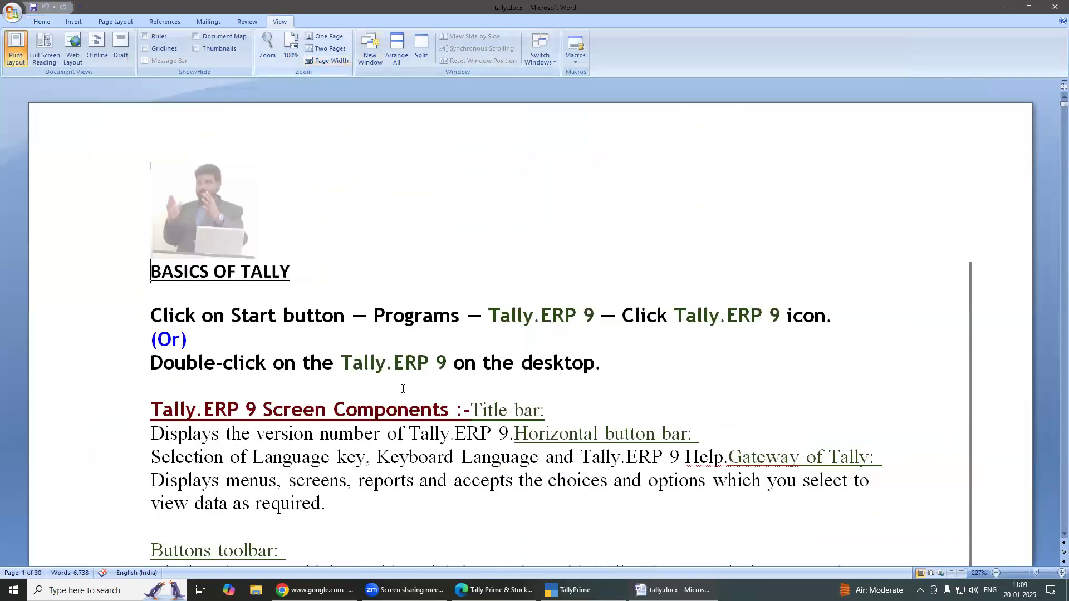
pyautogui.scroll(-20, 403, 389)
pyautogui.scroll(5, 392, 406)
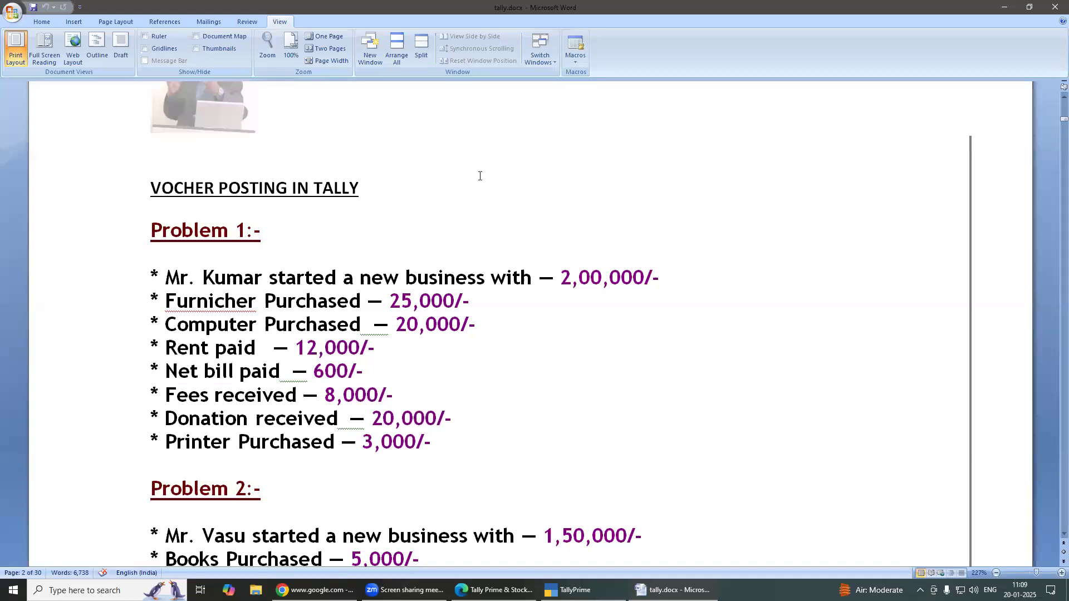
# Open the form for a new company in TallyPrime and check the business owner's name in Problem 1 of tally.docx
pyautogui.click(569, 589)
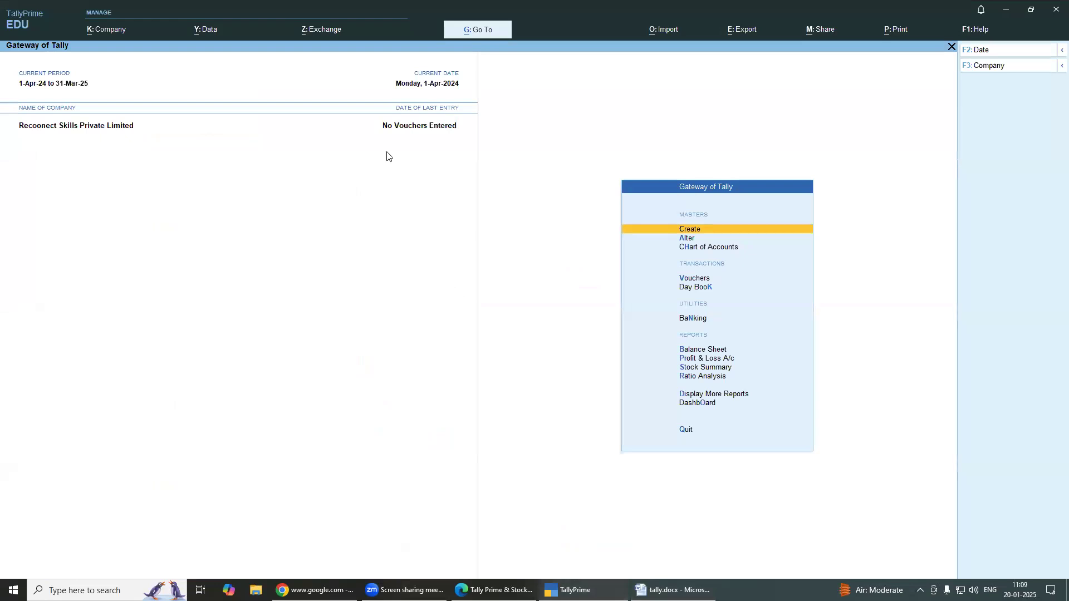
pyautogui.click(997, 67)
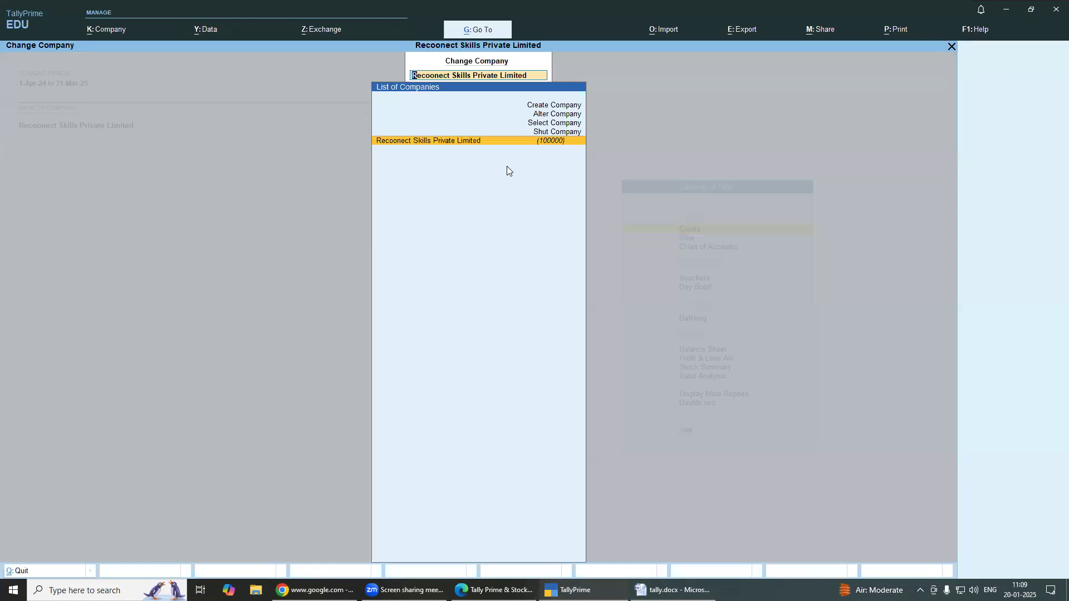
pyautogui.click(543, 105)
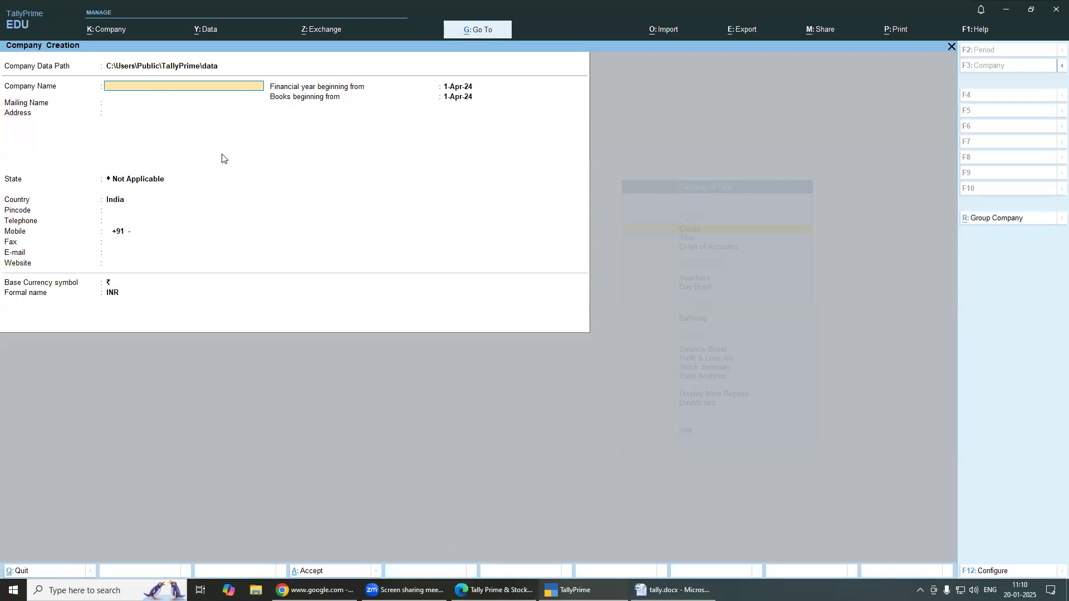
pyautogui.click(673, 590)
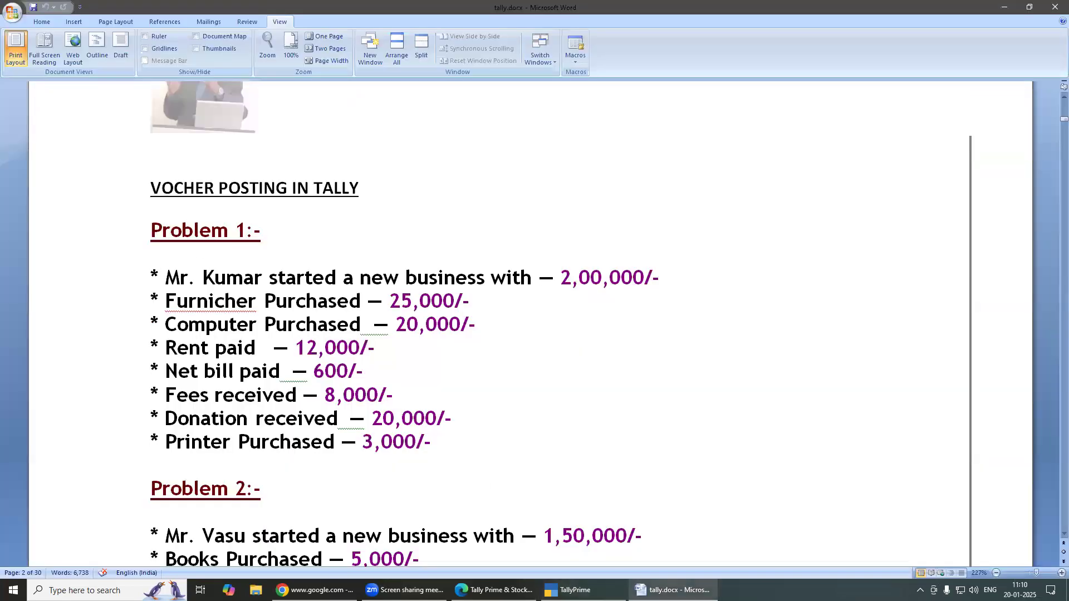
pyautogui.click(568, 589)
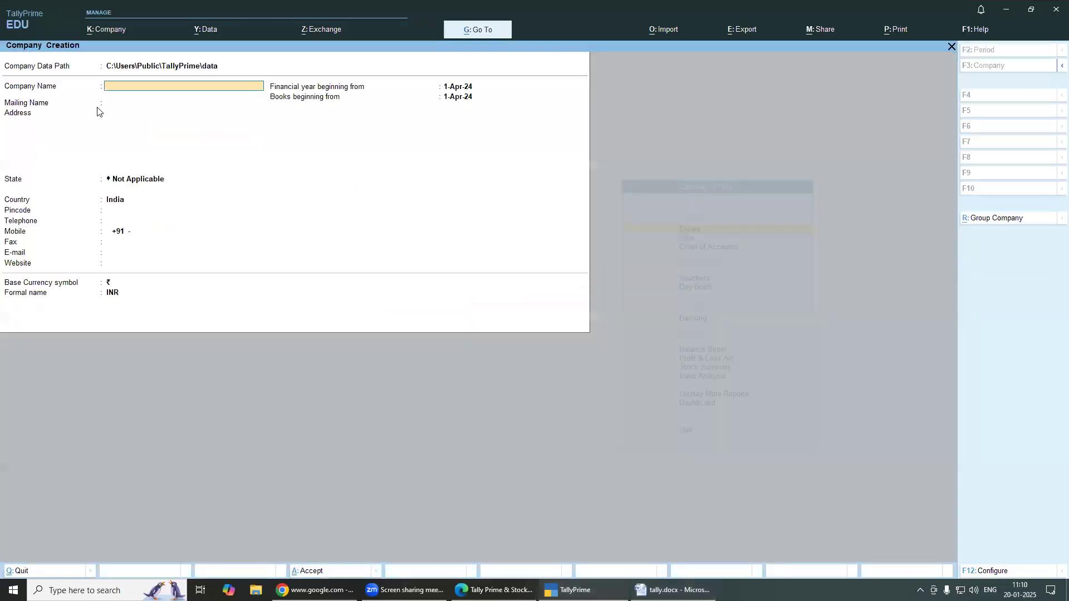
# Name the new company after the Problem 1 business owner, leaving the address empty and the state Not Applicable
pyautogui.write('Mr Umar')
pyautogui.press('BackSpace')
pyautogui.write('Kumar')
pyautogui.press('Return')
pyautogui.press('Return')
pyautogui.press('Return')
pyautogui.press('Return')
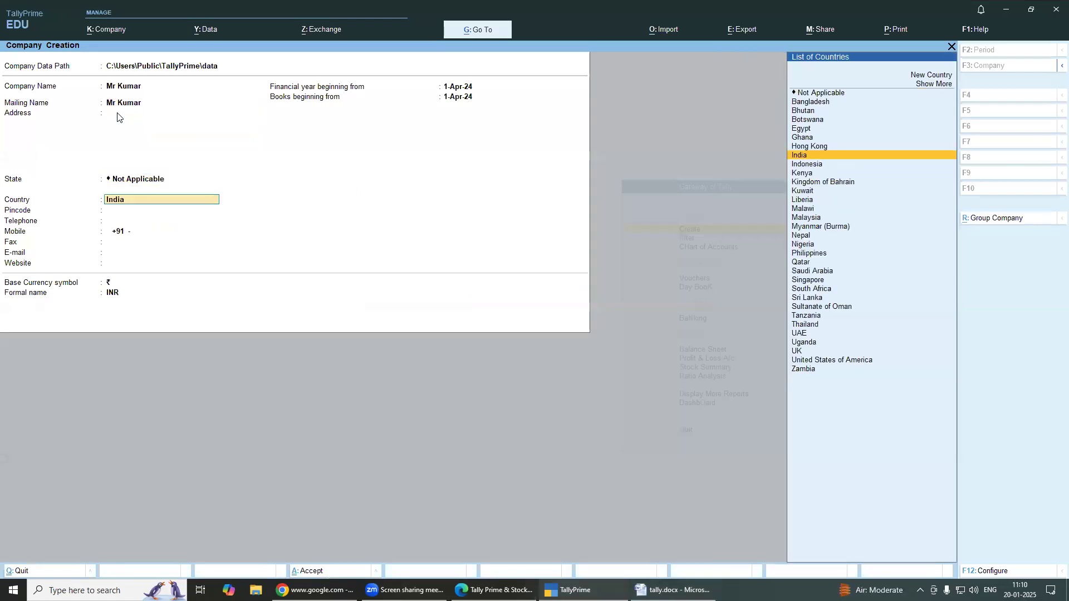
# Keep the country India, empty contact details and base currency INR, and create the company
pyautogui.press('Return')
pyautogui.press('Return')
pyautogui.press('Return')
pyautogui.press('Return')
pyautogui.press('Return')
pyautogui.press('Return')
pyautogui.press('Return')
pyautogui.press('Return')
pyautogui.press('Return')
pyautogui.press('Return')
pyautogui.press('Return')
pyautogui.press('Return')
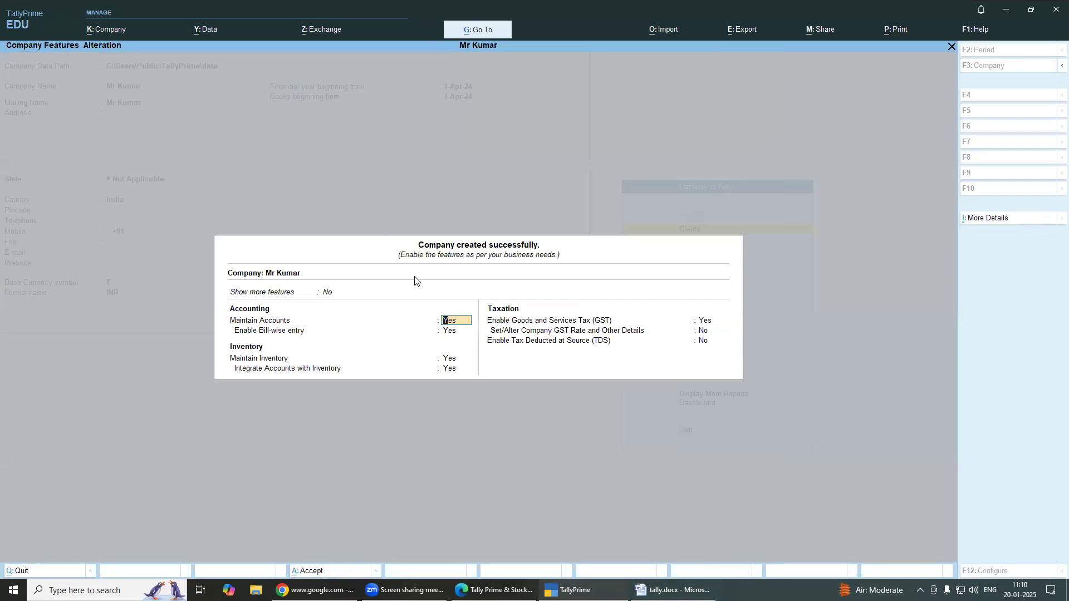
# Keep the additional features hidden and accept the company defaults, with accounts, bill-wise entry, inventory and GST enabled and TDS disabled
pyautogui.click(414, 290)
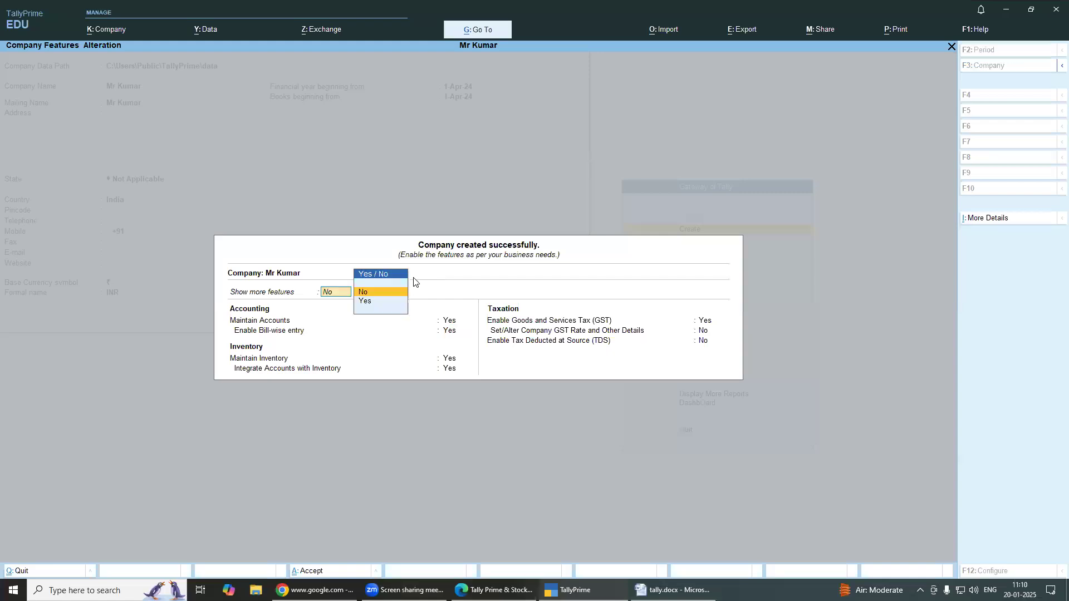
pyautogui.click(383, 293)
pyautogui.click(383, 291)
pyautogui.click(376, 293)
pyautogui.press('Return')
pyautogui.press('Return')
pyautogui.press('Return')
pyautogui.press('Return')
pyautogui.press('Return')
pyautogui.press('Return')
pyautogui.press('Return')
# Leave the GST details with state Not Applicable, registration type Regular and no registration name, and return to the Gateway of Tally
pyautogui.press('Return')
pyautogui.press('Return')
pyautogui.press('Return')
pyautogui.press('Return')
pyautogui.press('Return')
pyautogui.press('Return')
pyautogui.press('Return')
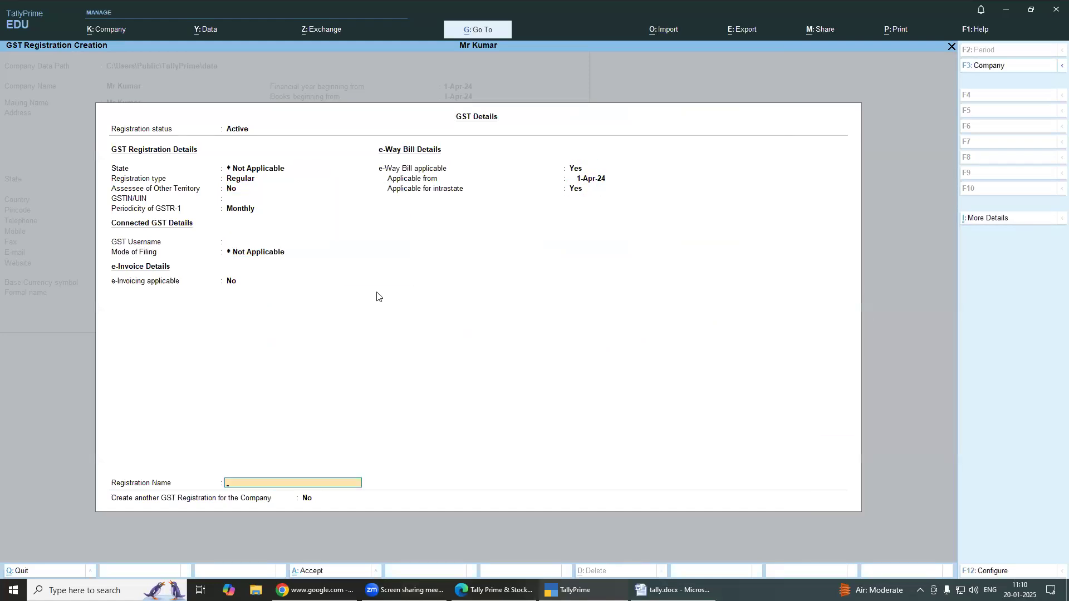
pyautogui.press('Escape')
pyautogui.press('Return')
pyautogui.press('Return')
pyautogui.press('Return')
pyautogui.press('Return')
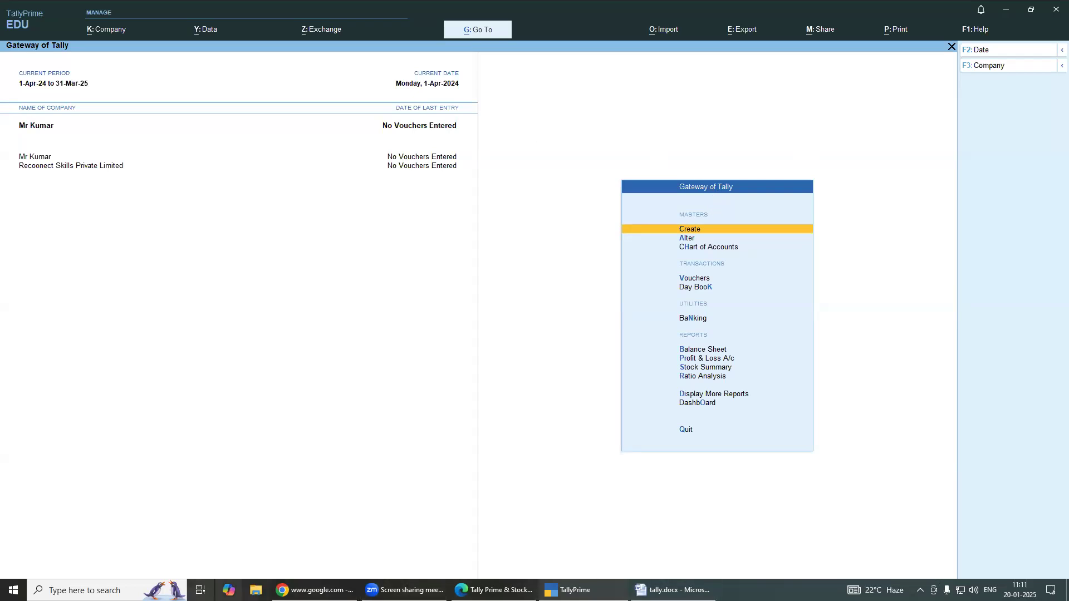
# Find and open Paint through the Windows search and select the Pencil for handwriting on the blank canvas
pyautogui.moveTo(161, 591)
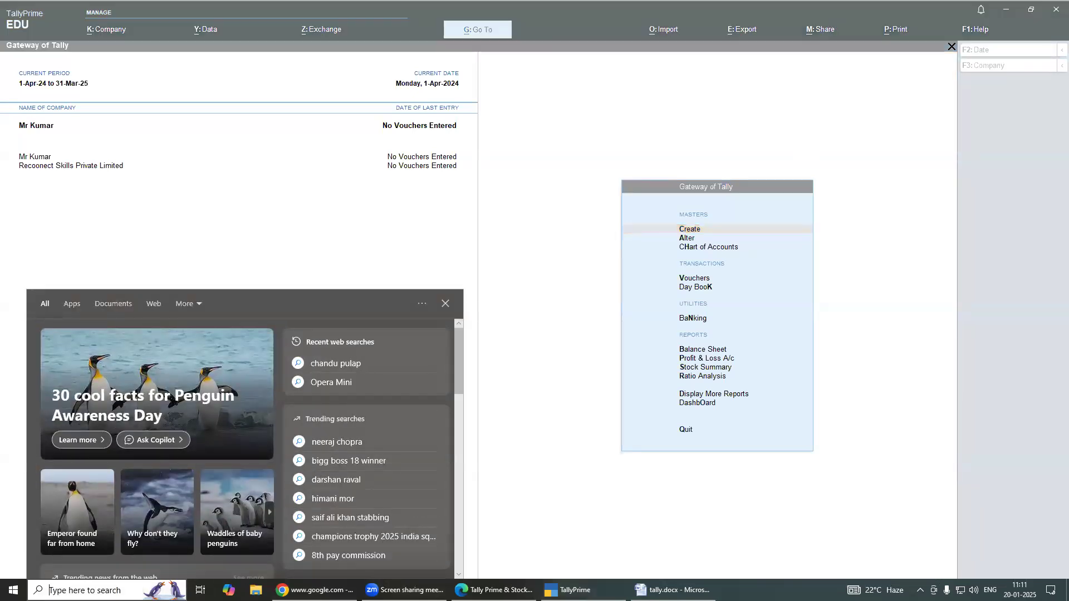
pyautogui.write('pid')
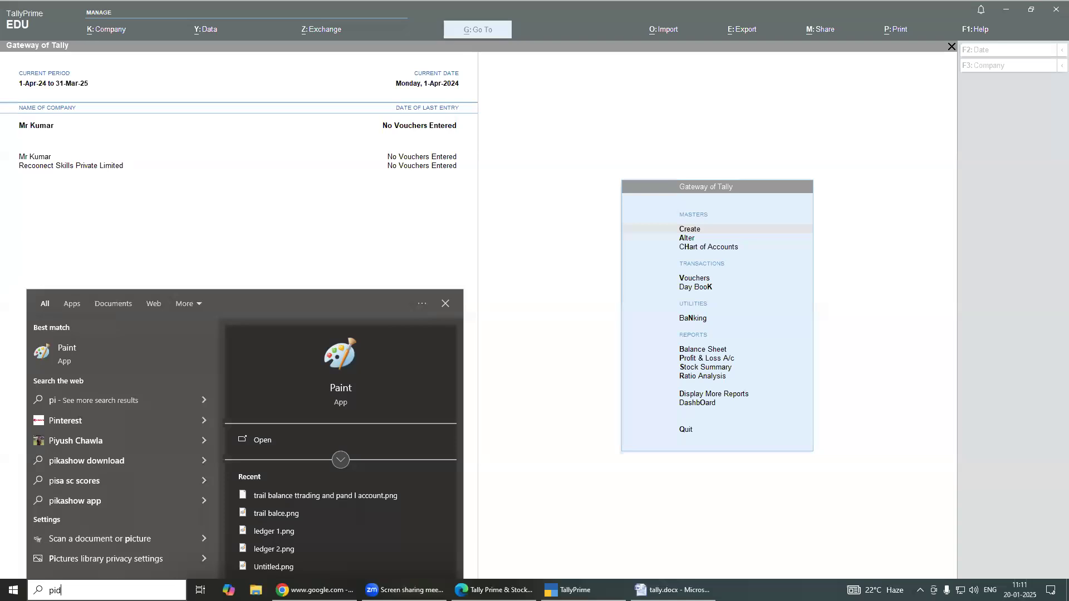
pyautogui.press('BackSpace')
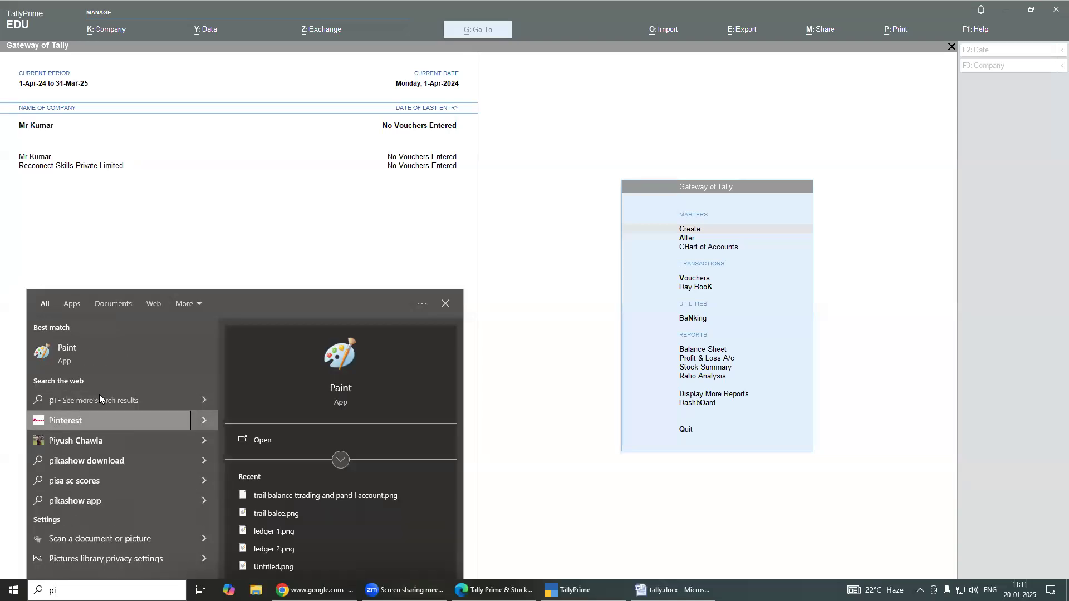
pyautogui.click(105, 347)
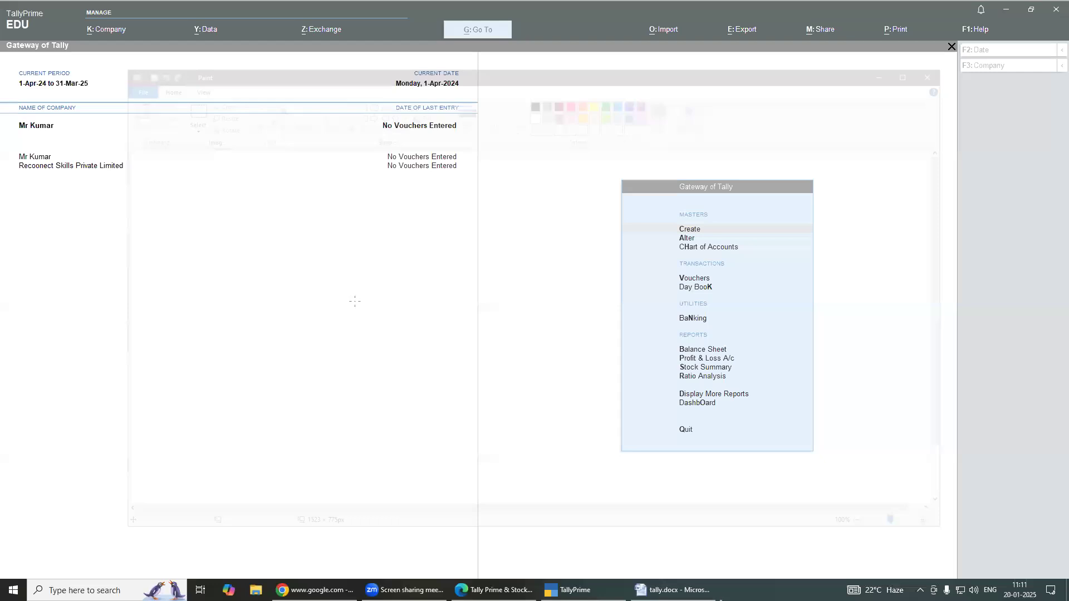
pyautogui.click(247, 103)
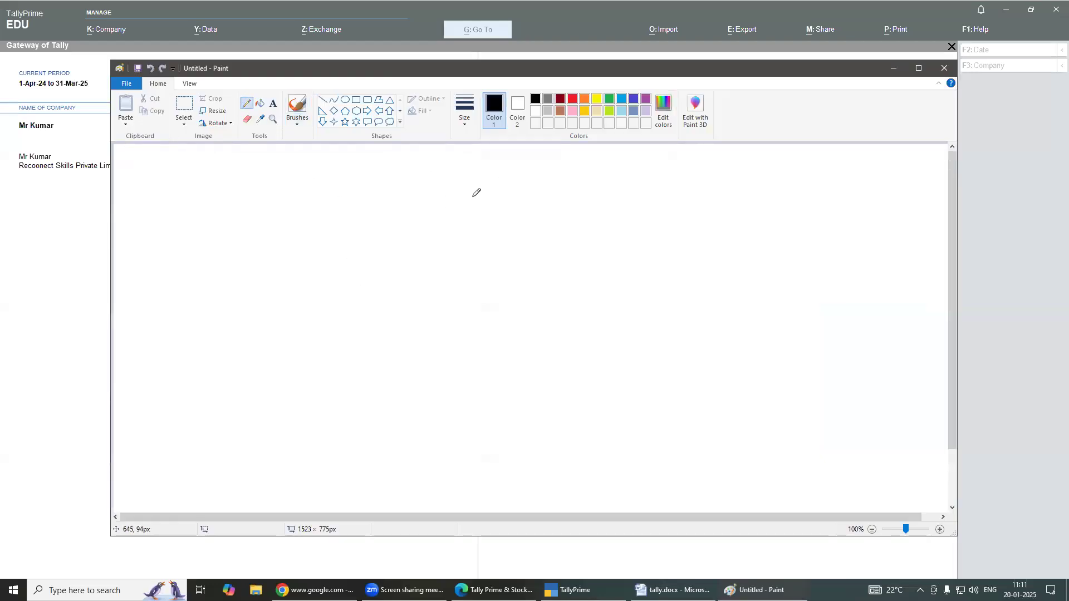
# Handwrite the workflow stages company ("co"), "Ledger" and voucher one below the other on the canvas
pyautogui.moveTo(511, 190)
pyautogui.mouseDown()
pyautogui.moveTo(478, 217)
pyautogui.moveTo(546, 214)
pyautogui.moveTo(521, 198)
pyautogui.mouseUp()
pyautogui.moveTo(485, 243)
pyautogui.mouseDown()
pyautogui.moveTo(489, 280)
pyautogui.moveTo(513, 285)
pyautogui.mouseUp()
pyautogui.moveTo(555, 247)
pyautogui.mouseDown()
pyautogui.moveTo(551, 278)
pyautogui.moveTo(555, 247)
pyautogui.mouseUp()
pyautogui.moveTo(577, 267)
pyautogui.mouseDown()
pyautogui.moveTo(561, 273)
pyautogui.moveTo(570, 312)
pyautogui.moveTo(537, 322)
pyautogui.mouseUp()
pyautogui.moveTo(585, 280)
pyautogui.mouseDown()
pyautogui.moveTo(627, 273)
pyautogui.moveTo(650, 305)
pyautogui.mouseUp()
pyautogui.moveTo(469, 362)
pyautogui.mouseDown()
pyautogui.moveTo(493, 361)
pyautogui.moveTo(526, 382)
pyautogui.moveTo(495, 362)
pyautogui.mouseUp()
pyautogui.moveTo(568, 368)
pyautogui.mouseDown()
pyautogui.moveTo(539, 389)
pyautogui.moveTo(646, 396)
pyautogui.moveTo(663, 357)
pyautogui.moveTo(660, 413)
pyautogui.mouseUp()
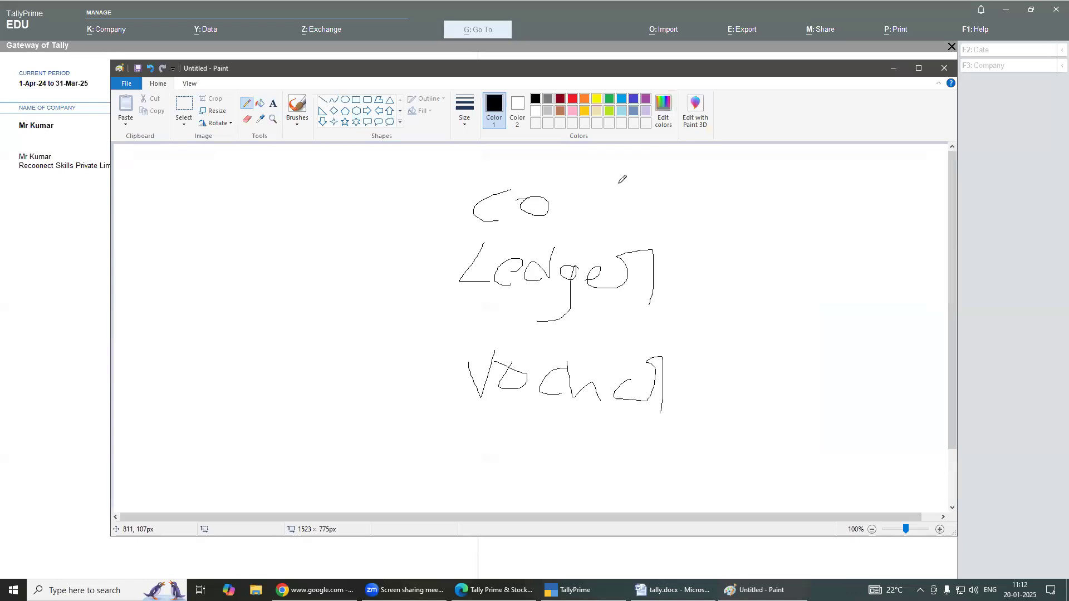
# Add a "c" and a slanted stroke beside "co", draw a short line after "Ledger", and return to TallyPrime
pyautogui.moveTo(621, 186)
pyautogui.mouseDown()
pyautogui.moveTo(619, 210)
pyautogui.moveTo(702, 162)
pyautogui.mouseUp()
pyautogui.moveTo(658, 282); pyautogui.dragTo(697, 275)
pyautogui.moveTo(269, 73); pyautogui.dragTo(89, 141)
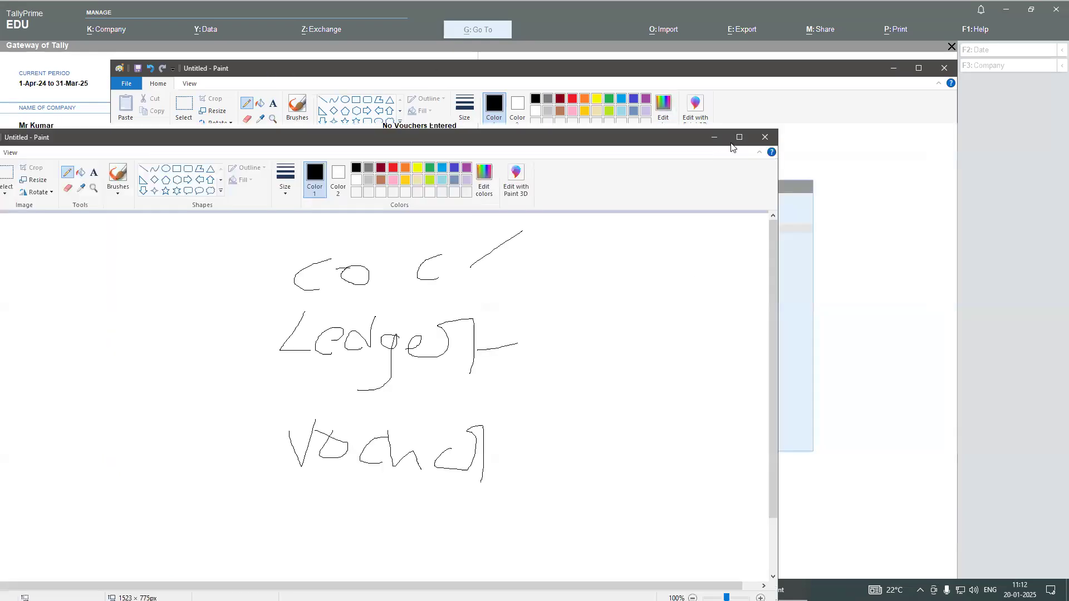
pyautogui.click(712, 139)
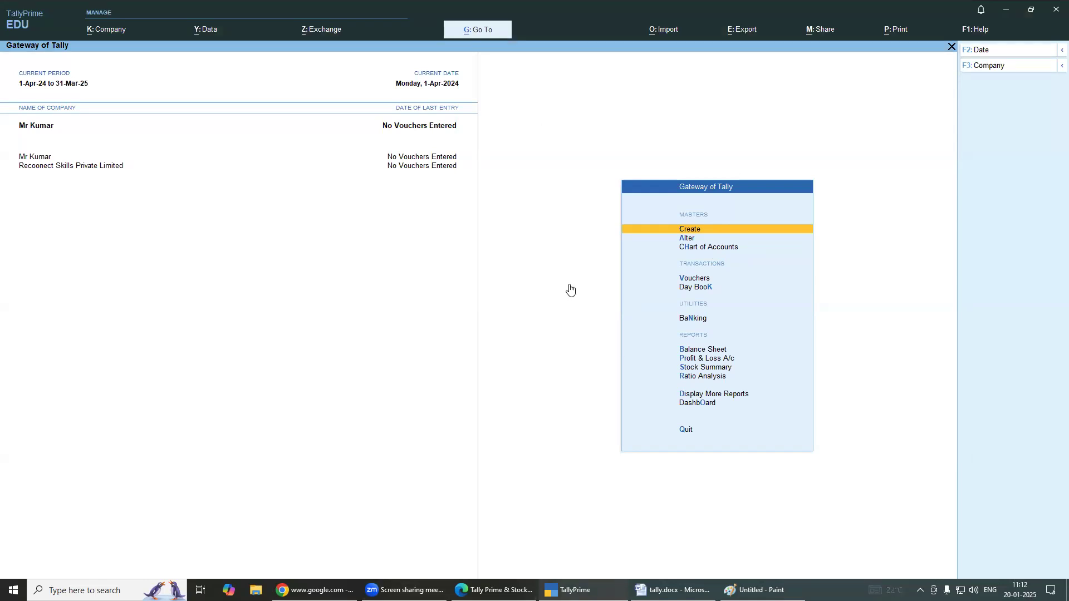
# Open Multi Ledger Creation from the ledgers in the Chart of Accounts, keeping the group All Items
pyautogui.press('Down')
pyautogui.press('Down')
pyautogui.press('Down')
pyautogui.press('Up')
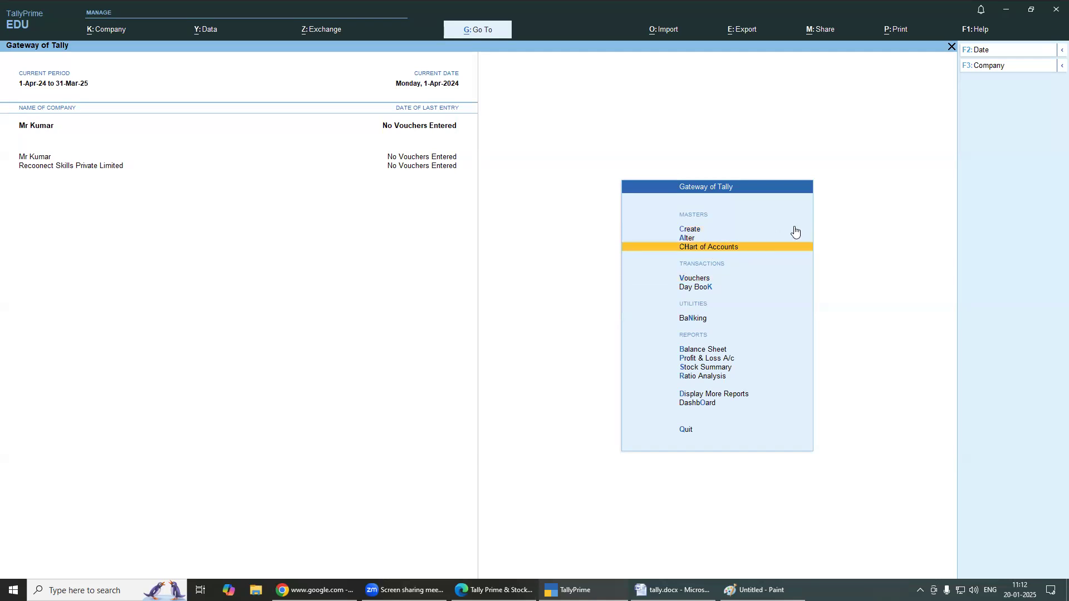
pyautogui.click(700, 246)
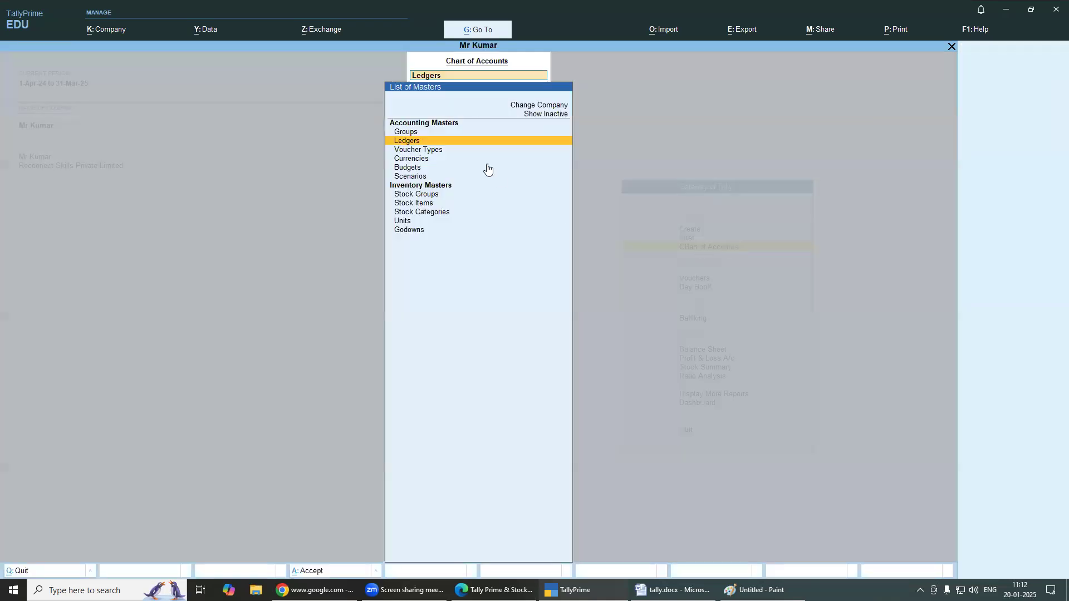
pyautogui.click(418, 139)
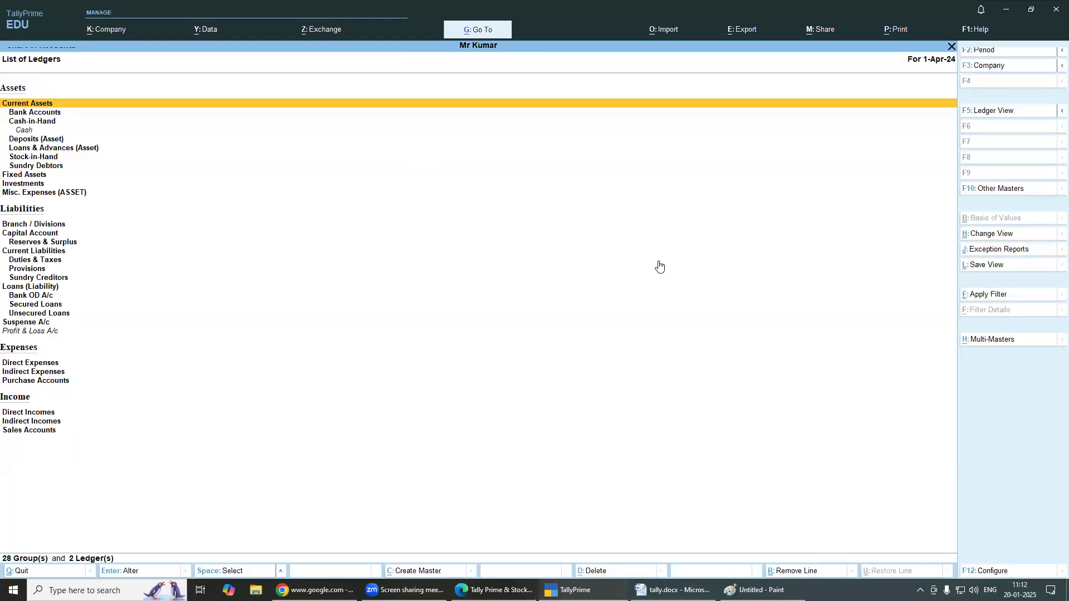
pyautogui.click(996, 345)
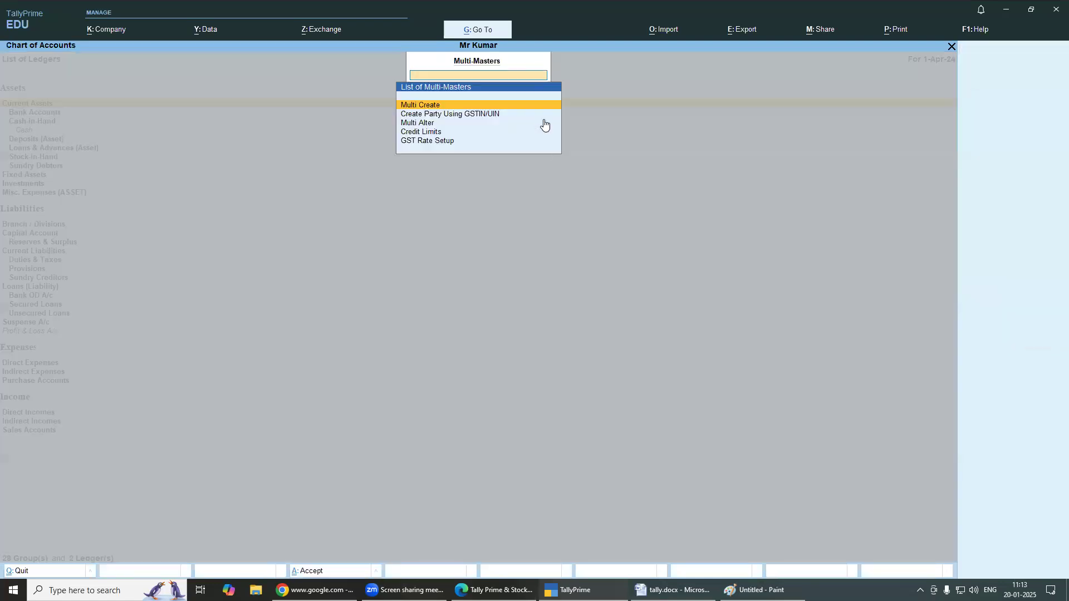
pyautogui.click(441, 106)
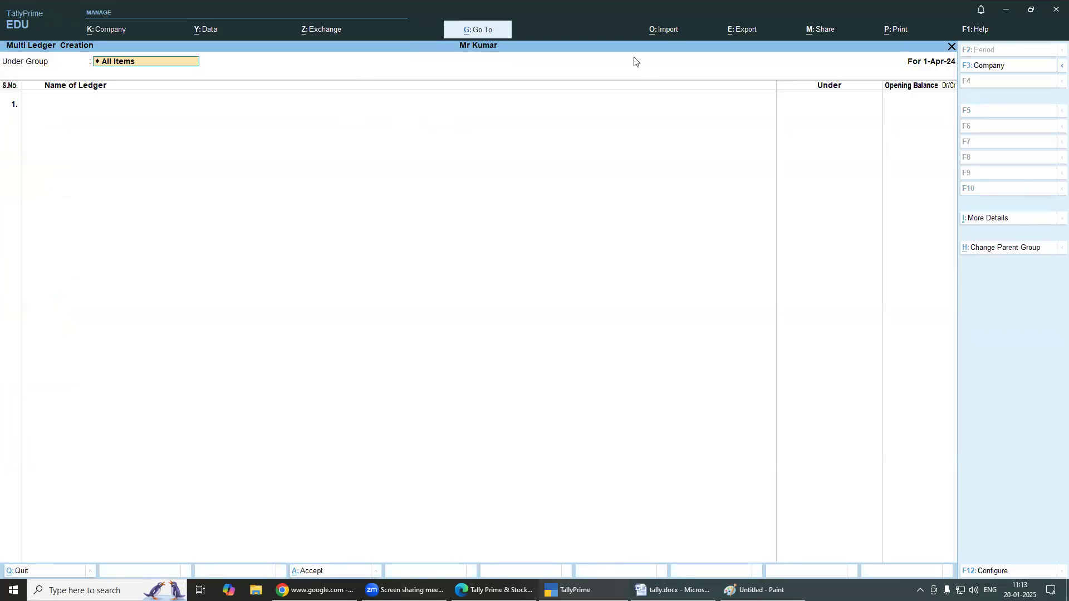
pyautogui.press('Return')
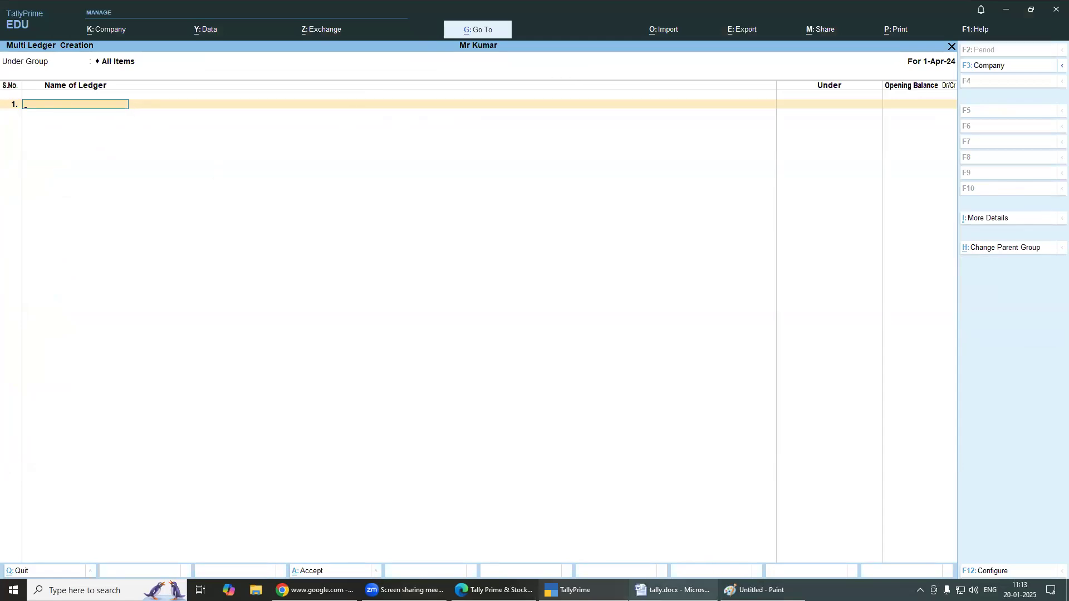
# Add the Problem 1 business owner as the first ledger under Capital Account, leaving the opening balance empty
pyautogui.click(674, 589)
pyautogui.hotkey('alt', 'Tab')
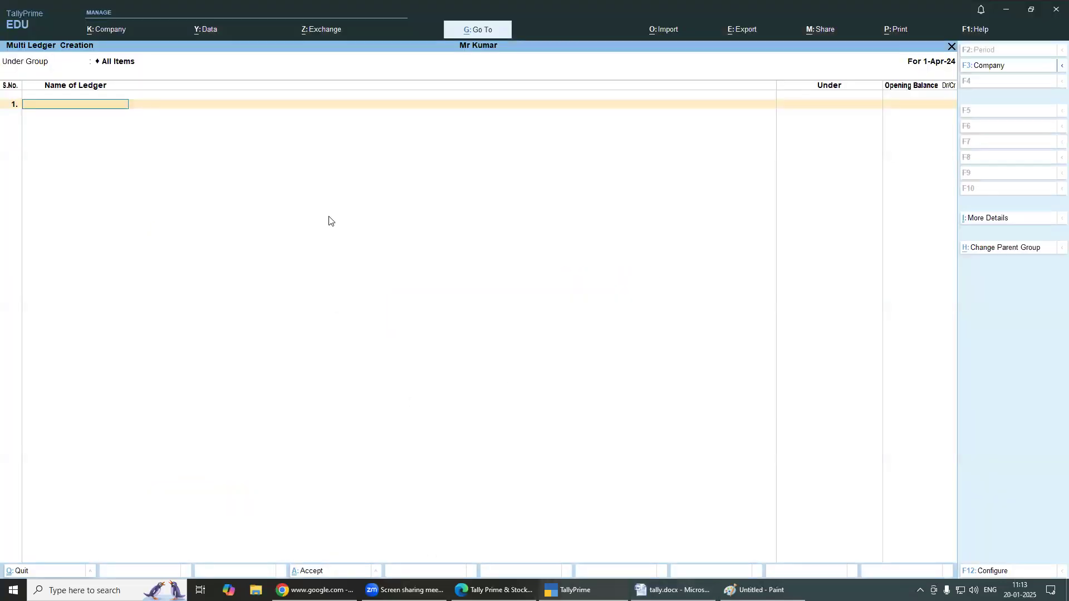
pyautogui.write('Mr Kuuma')
pyautogui.press('Return')
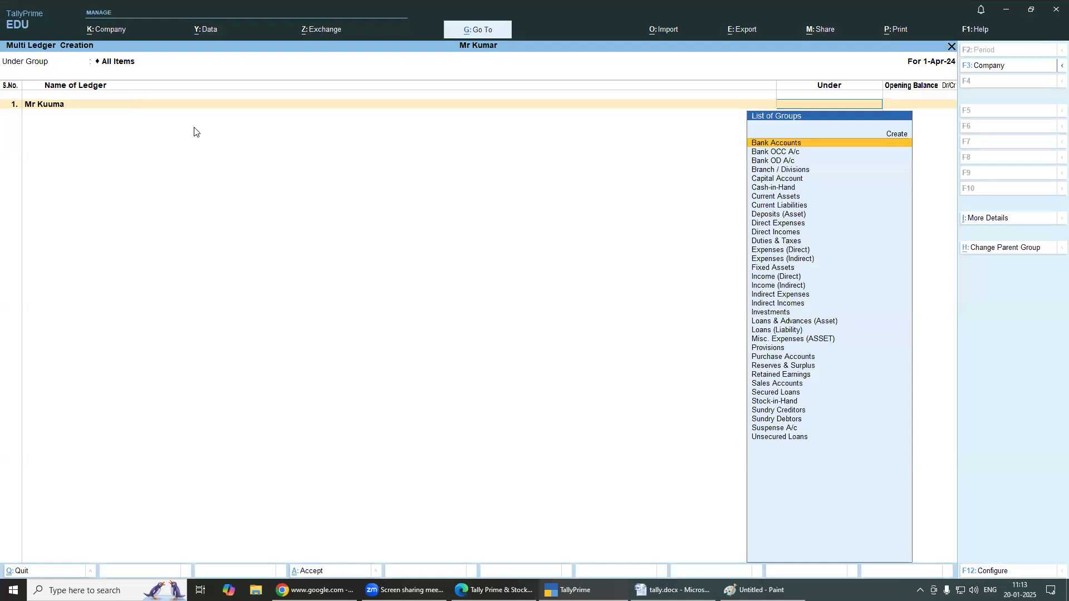
pyautogui.write('Cap')
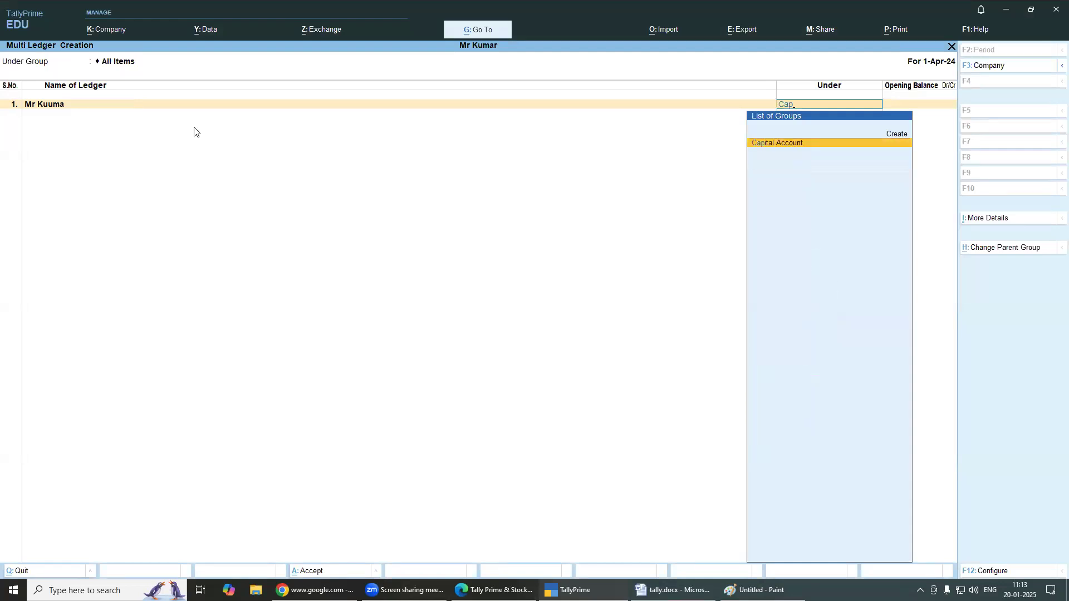
pyautogui.press('Return')
pyautogui.press('Return')
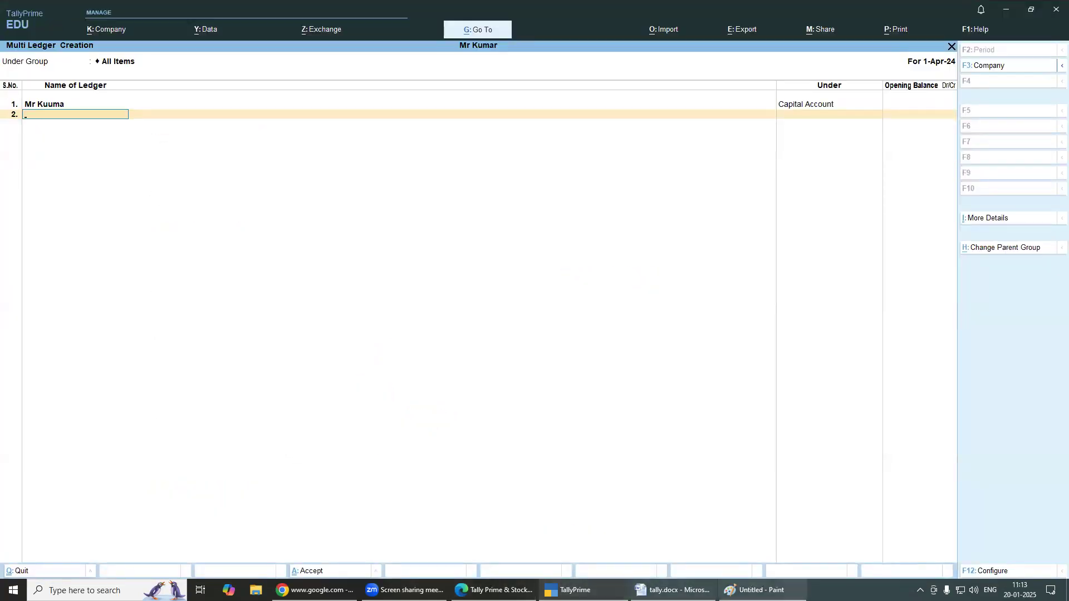
# Switch to the Tally Prime & Stock Market.pdf schedule in Edge and review its topics from December 2024 to early February 2025
pyautogui.moveTo(757, 589)
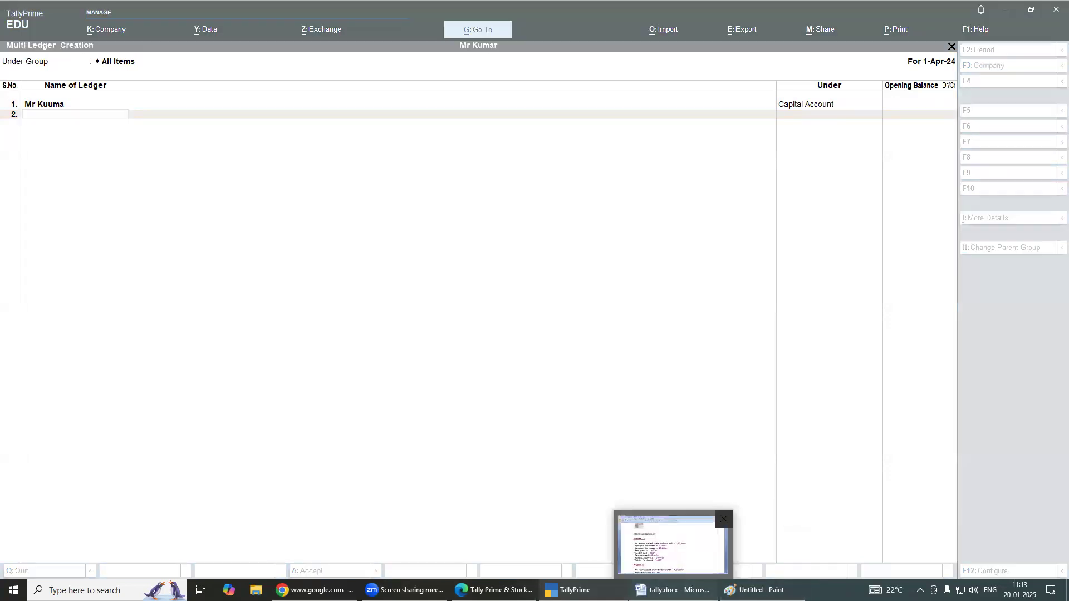
pyautogui.click(674, 590)
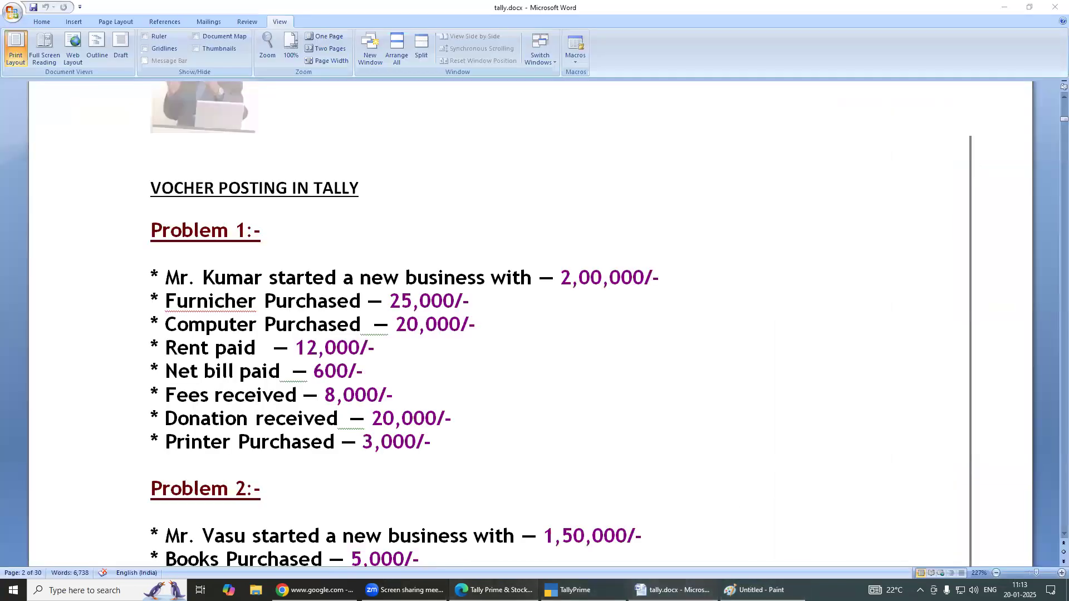
pyautogui.click(494, 590)
pyautogui.scroll(8, 571, 344)
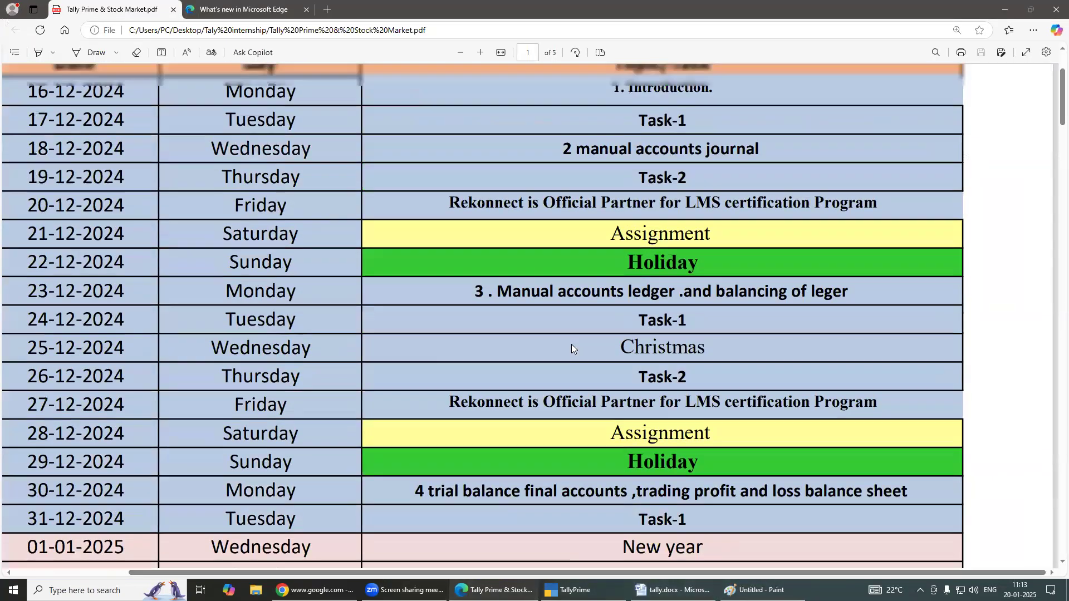
pyautogui.scroll(-1, 571, 343)
pyautogui.scroll(-5, 572, 343)
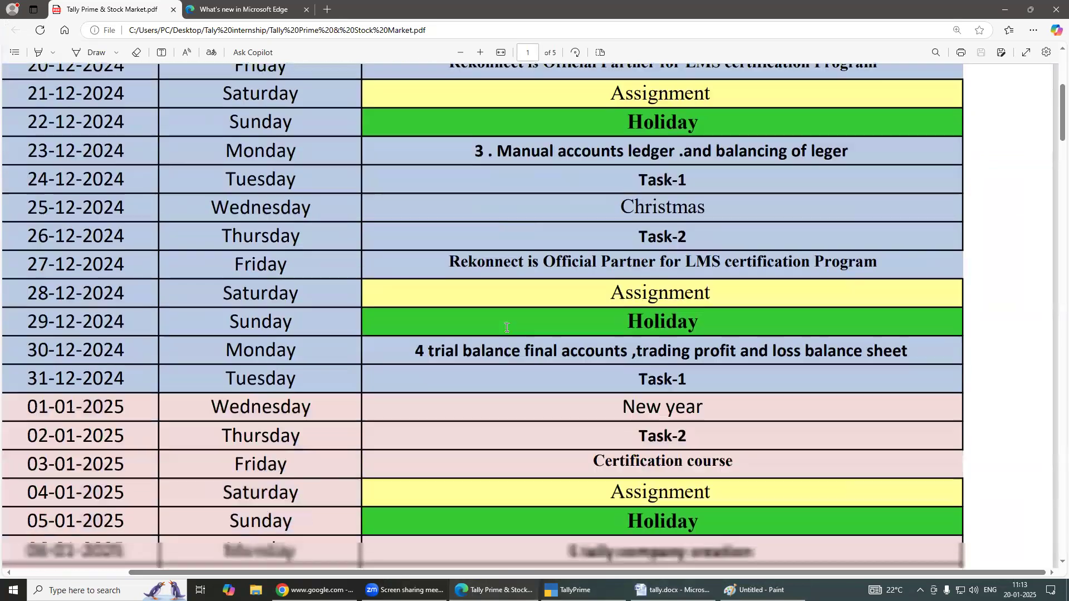
pyautogui.scroll(-4, 522, 329)
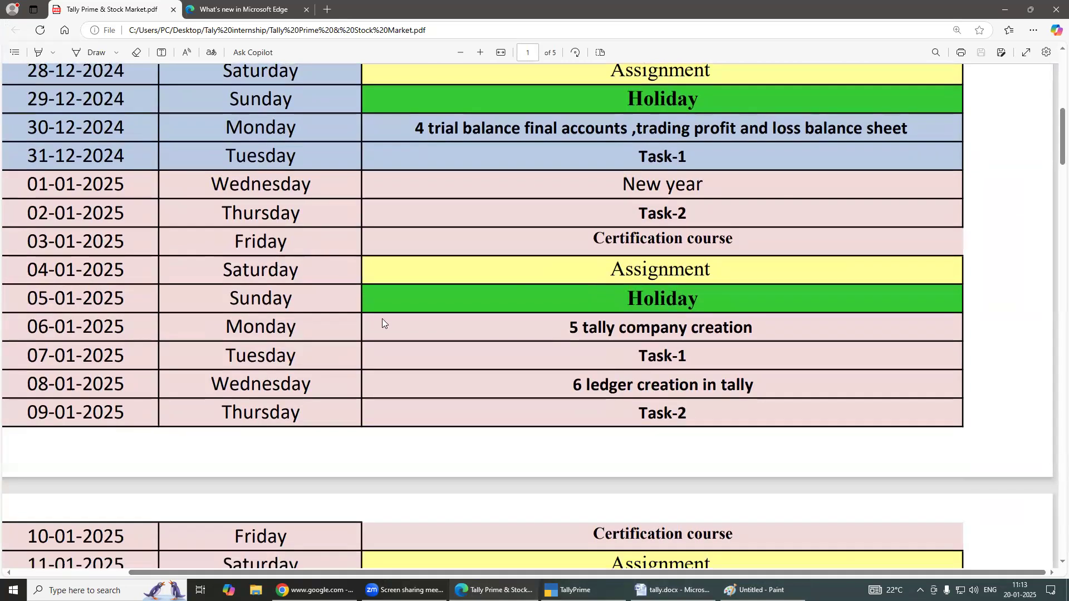
pyautogui.scroll(-3, 336, 263)
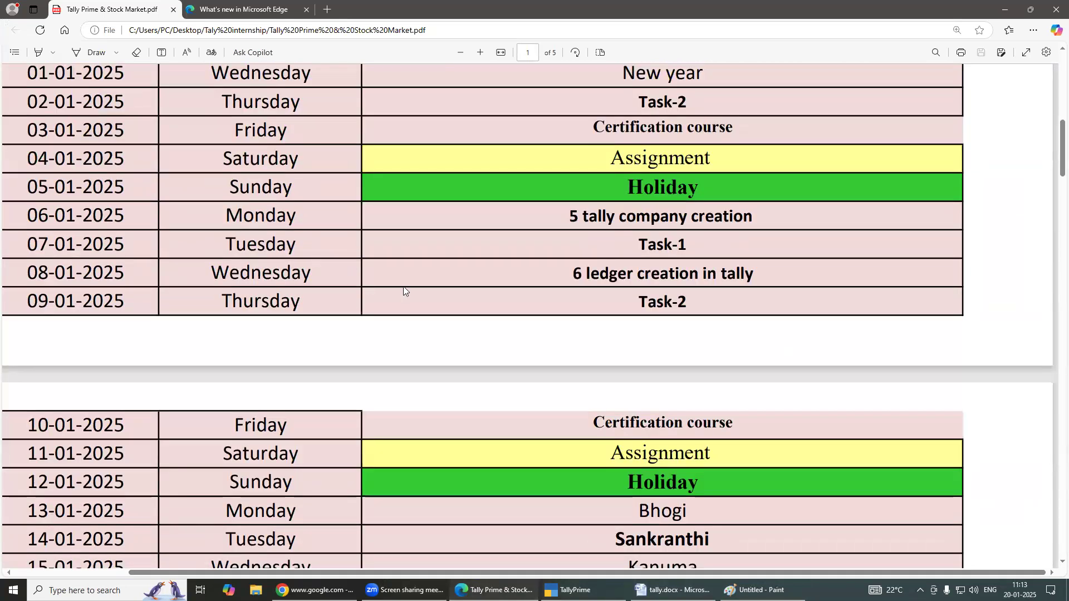
pyautogui.scroll(-3, 403, 287)
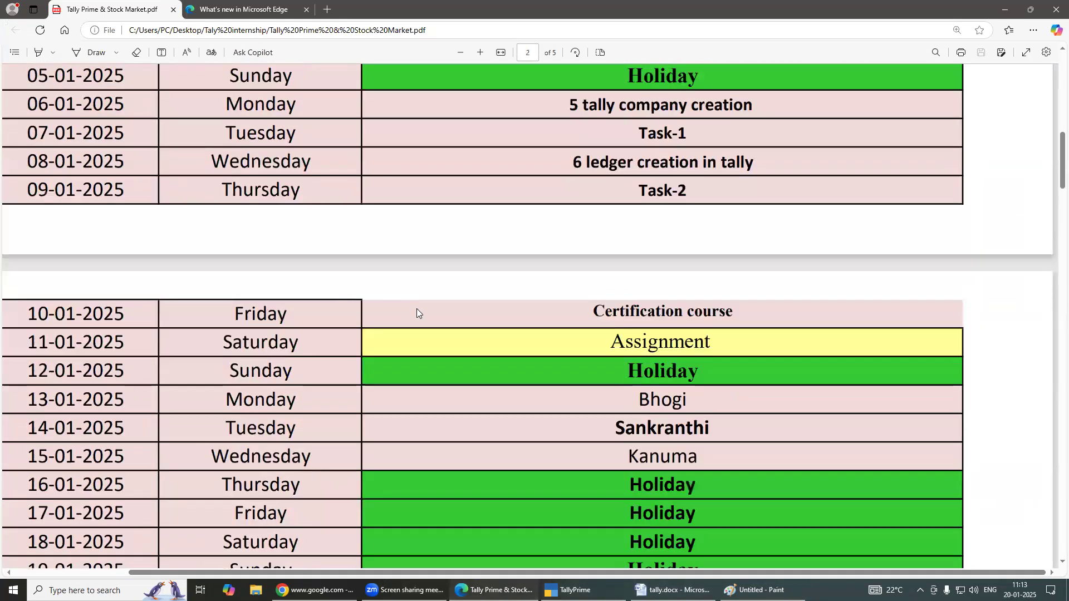
pyautogui.scroll(-2, 416, 313)
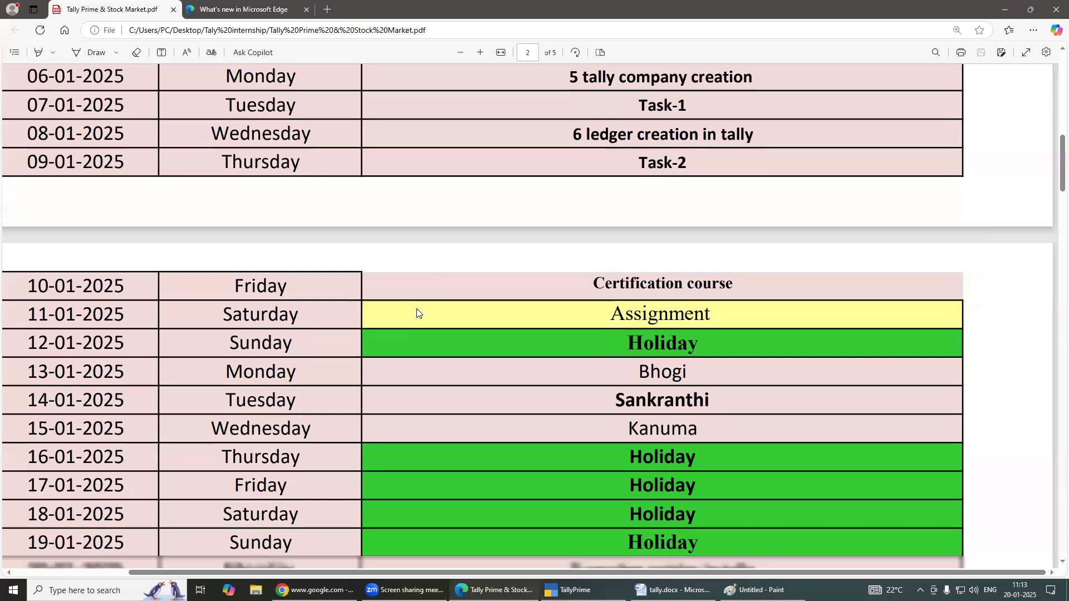
pyautogui.scroll(-6, 416, 313)
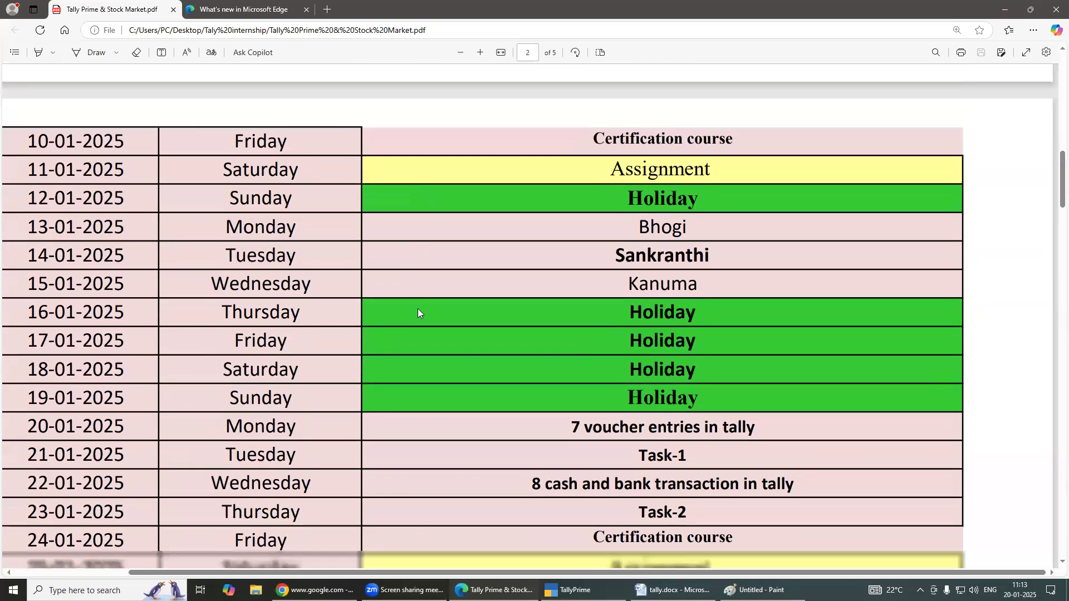
pyautogui.scroll(-1, 418, 314)
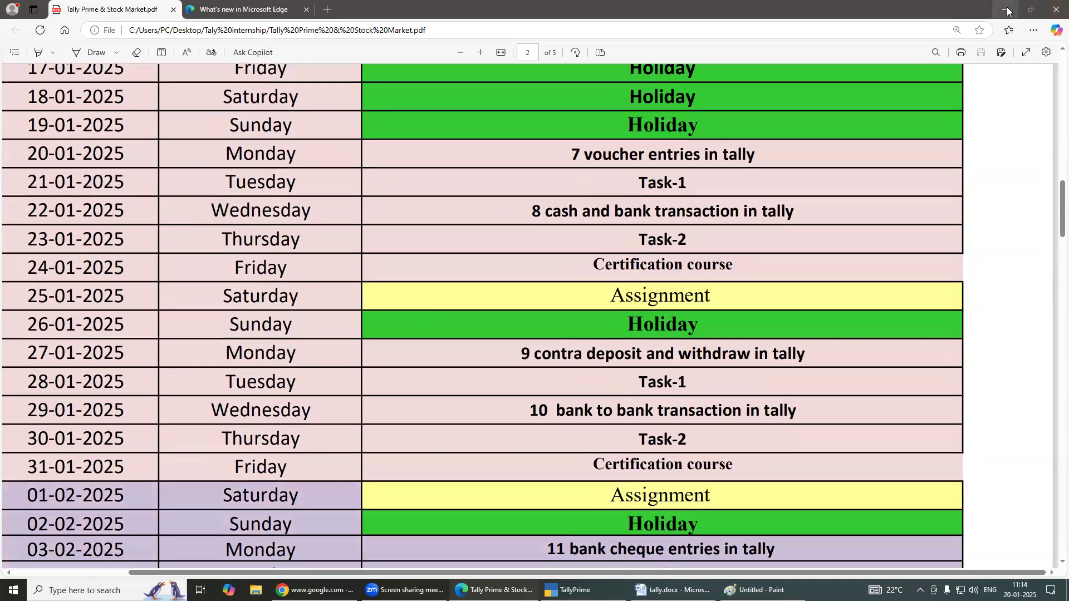
pyautogui.click(1005, 9)
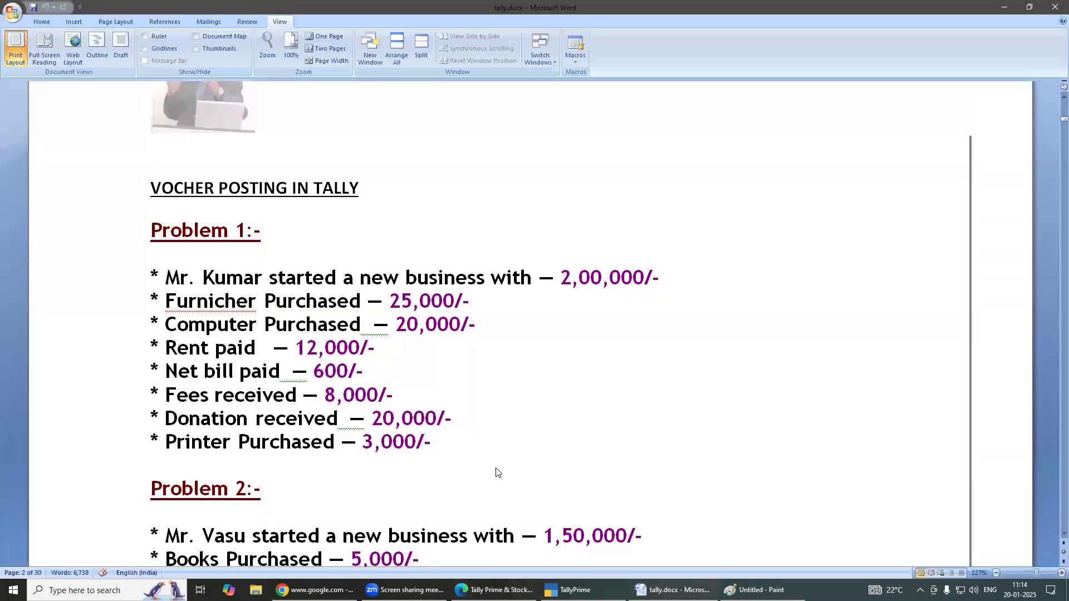
# Return to TallyPrime and add the second ledger "Furnituree" under Fixed Assets, leaving the opening balance empty
pyautogui.click(568, 589)
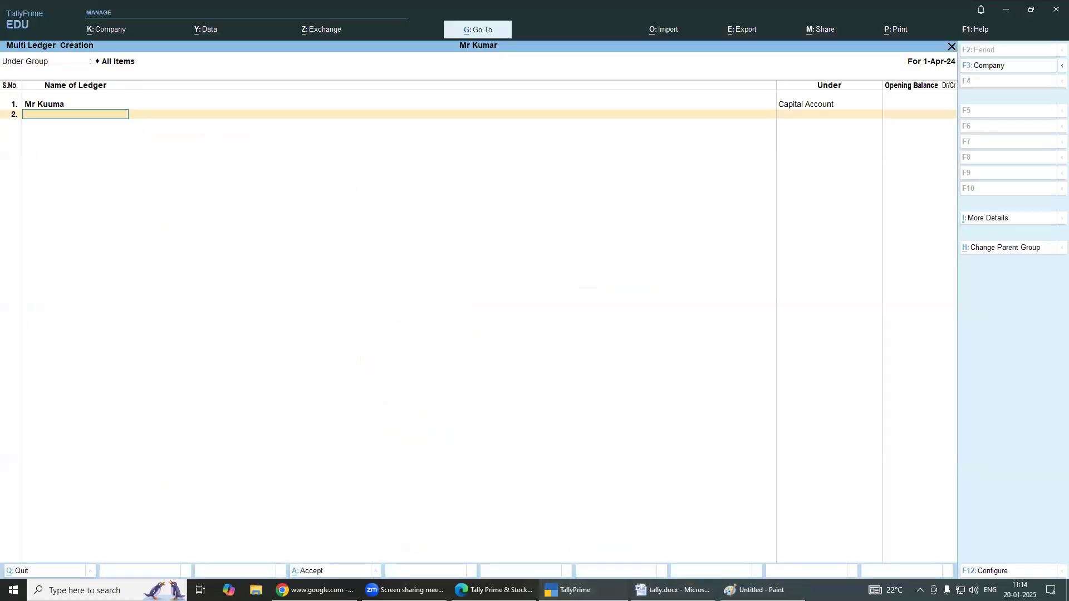
pyautogui.hotkey('alt', 'Tab')
pyautogui.press('BackSpace')
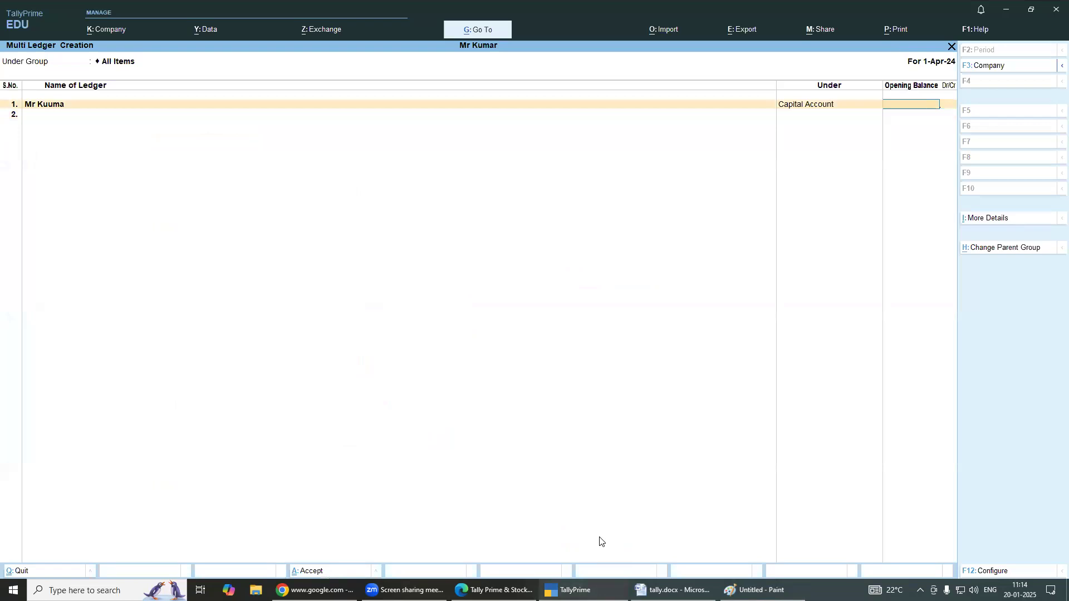
pyautogui.press('Return')
pyautogui.write('Furnituree')
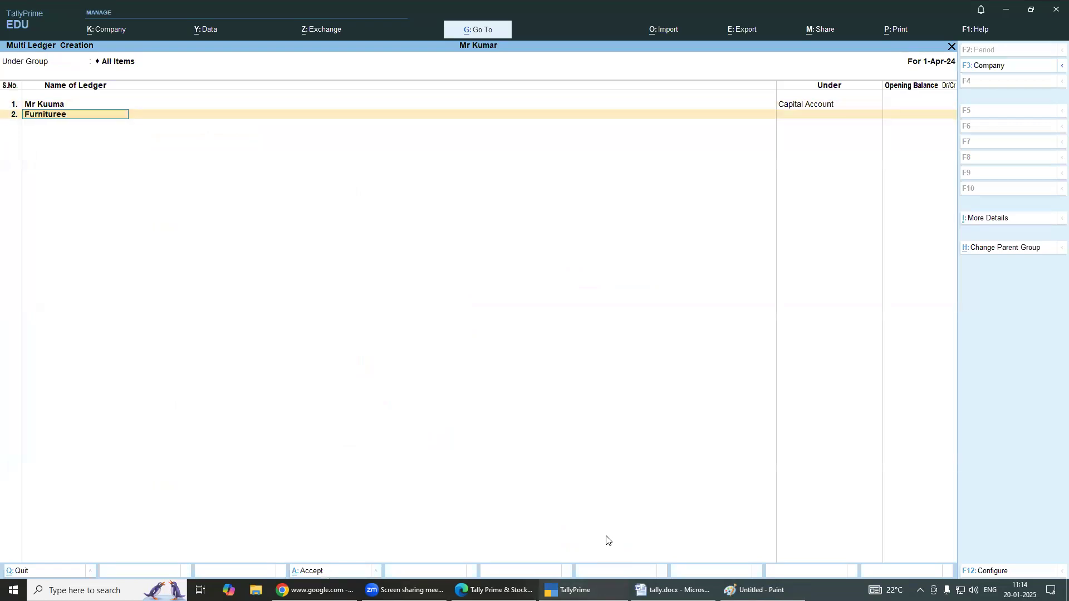
pyautogui.press('Return')
pyautogui.write('F')
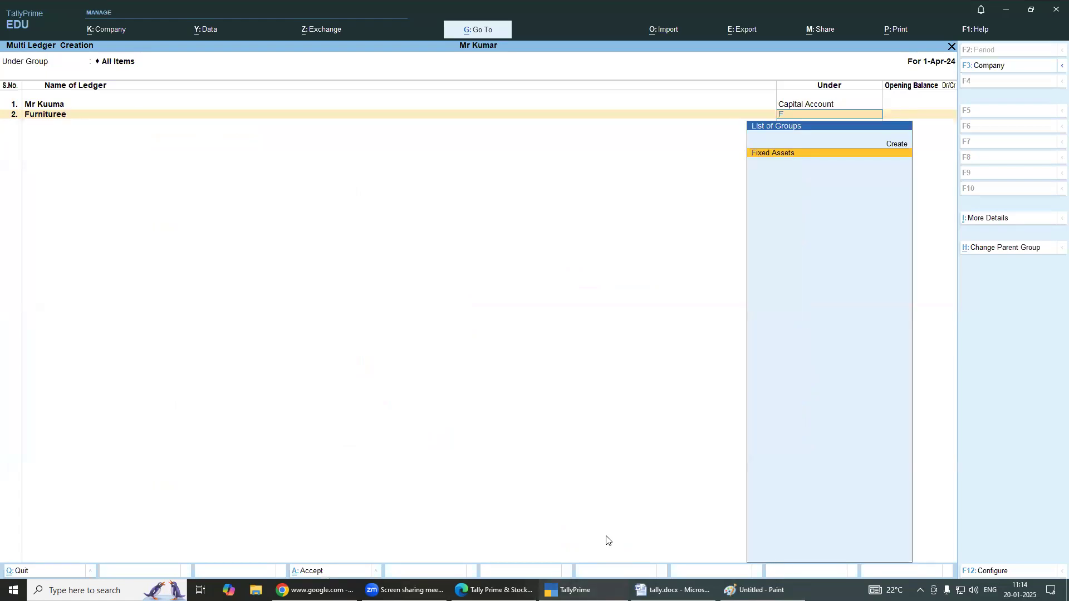
pyautogui.write('urni')
pyautogui.press('Return')
pyautogui.press('Return')
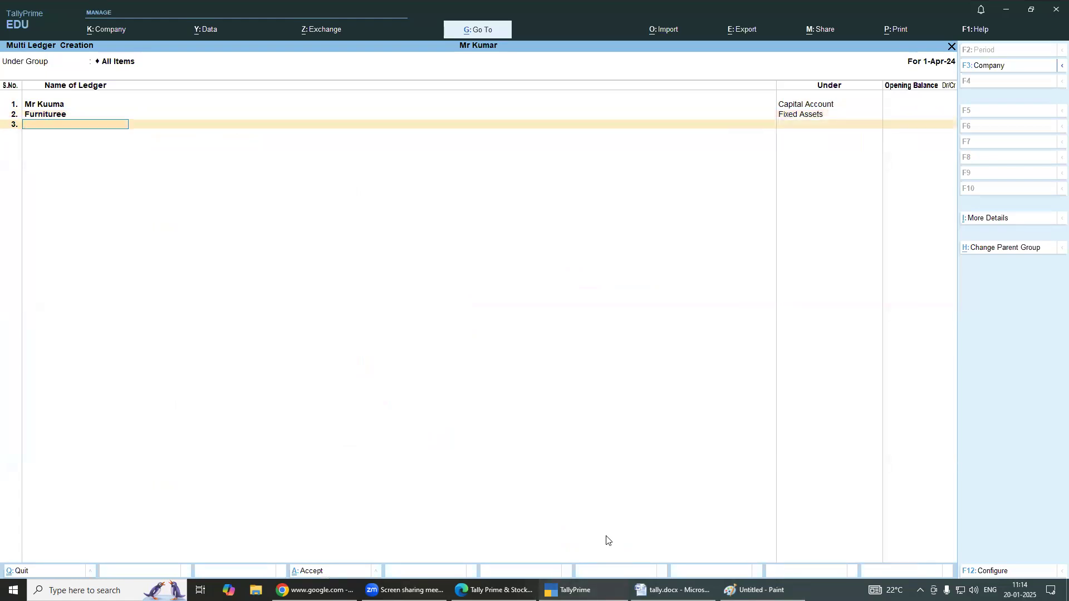
# Check Problem 1 in tally.docx and add the third ledger "Coomputer A/c" under Fixed Assets in TallyPrime, without an opening balance
pyautogui.click(674, 590)
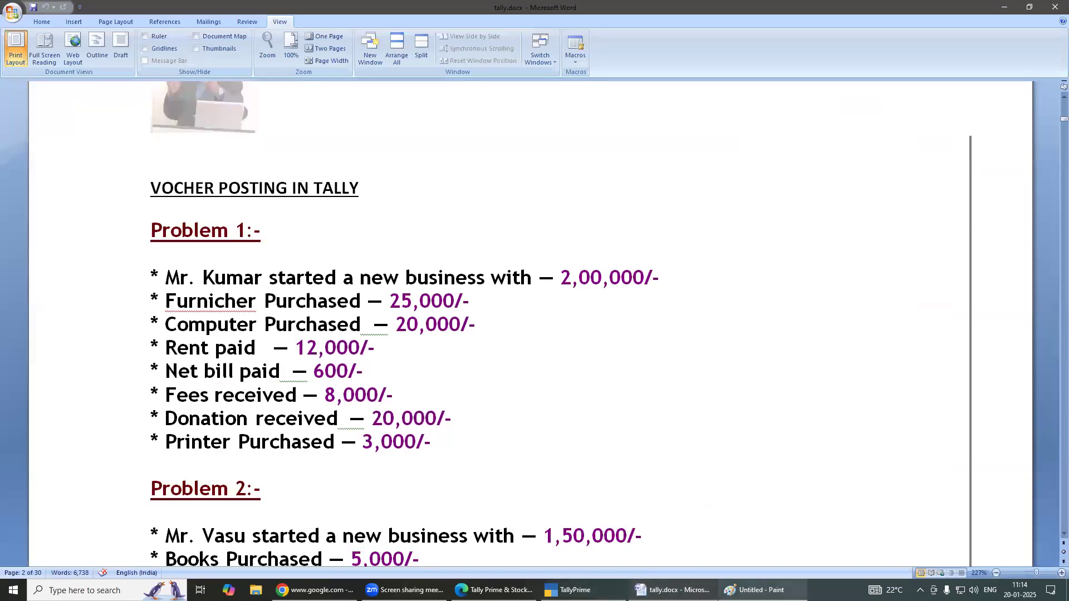
pyautogui.click(579, 590)
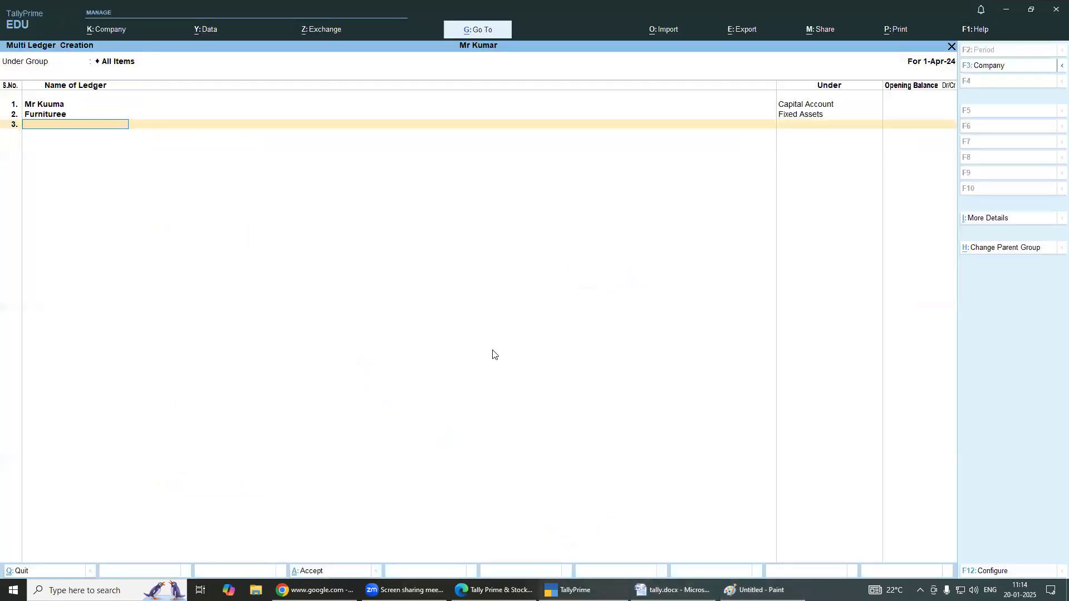
pyautogui.write('Ompu')
pyautogui.press('BackSpace')
pyautogui.press('BackSpace')
pyautogui.press('BackSpace')
pyautogui.press('BackSpace')
pyautogui.press('BackSpace')
pyautogui.write('Ompput')
pyautogui.press('BackSpace')
pyautogui.press('BackSpace')
pyautogui.press('BackSpace')
pyautogui.press('BackSpace')
pyautogui.press('BackSpace')
pyautogui.press('BackSpace')
pyautogui.write('Coomputer a/c')
pyautogui.press('Return')
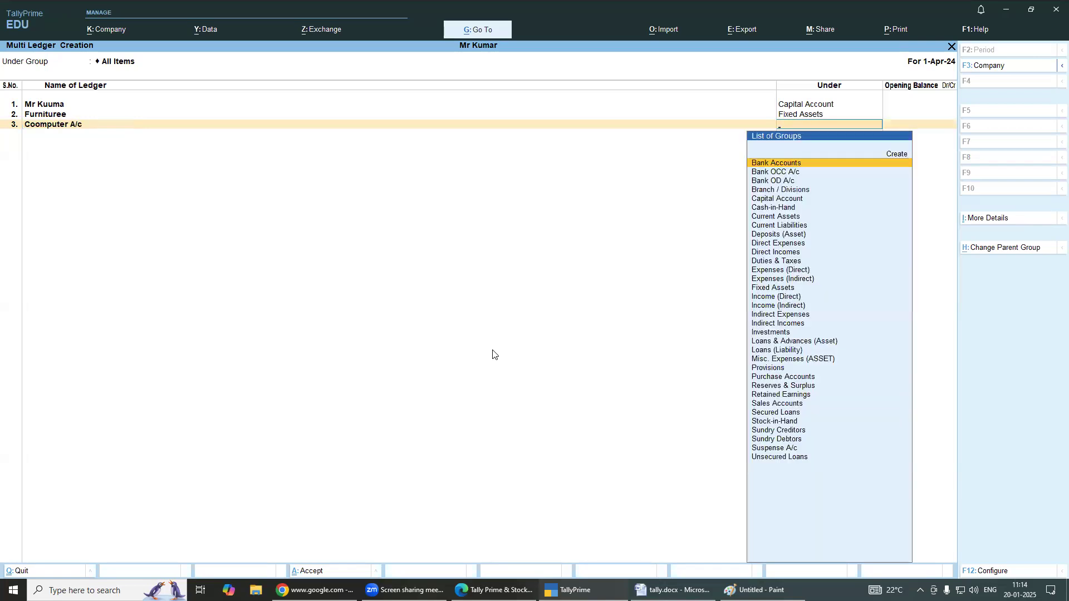
pyautogui.write('F')
pyautogui.press('Return')
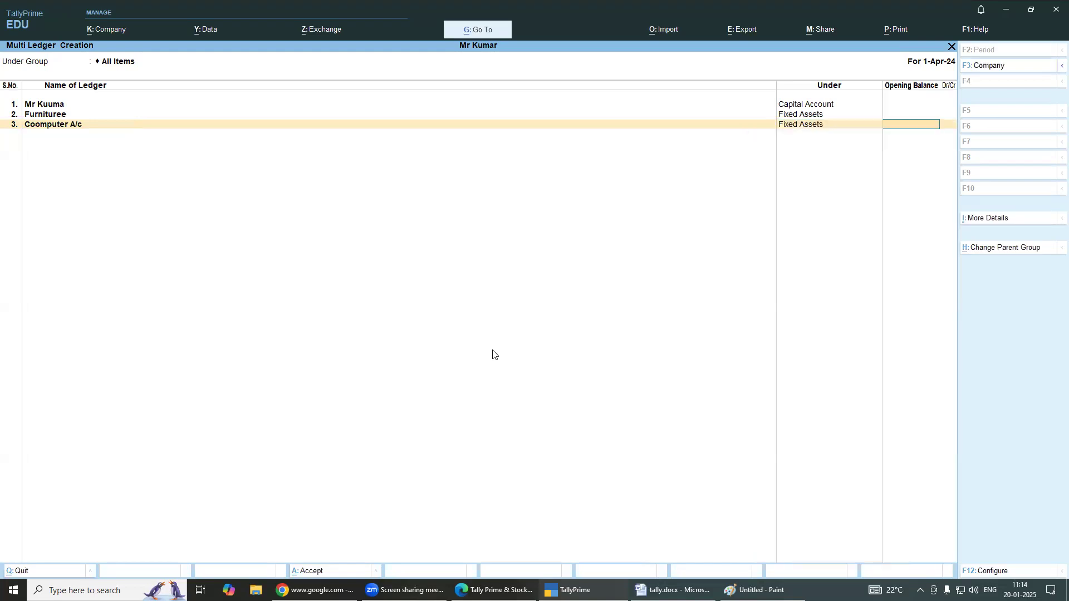
pyautogui.press('Return')
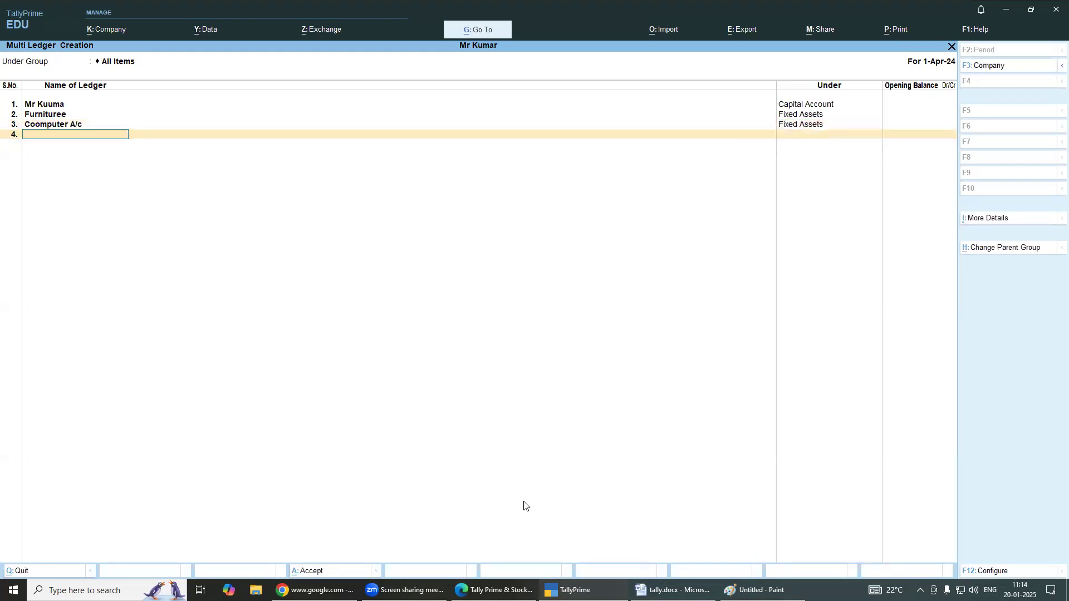
# Consult the rent entry in tally.docx and add the fourth ledger "Rent A/c" under Indirect Expenses in TallyPrime, without an opening balance
pyautogui.click(645, 588)
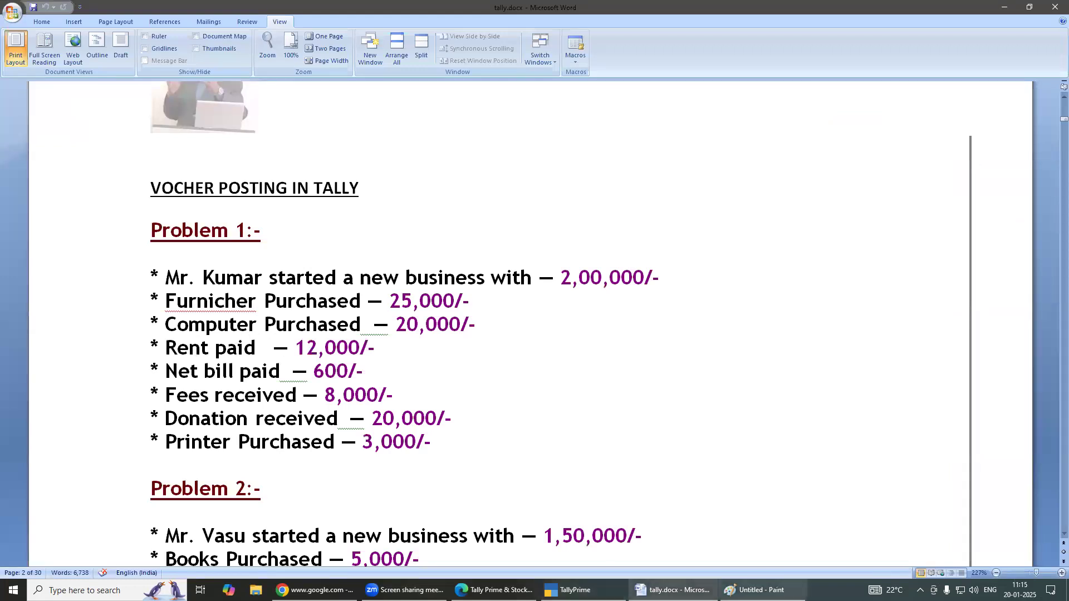
pyautogui.click(568, 590)
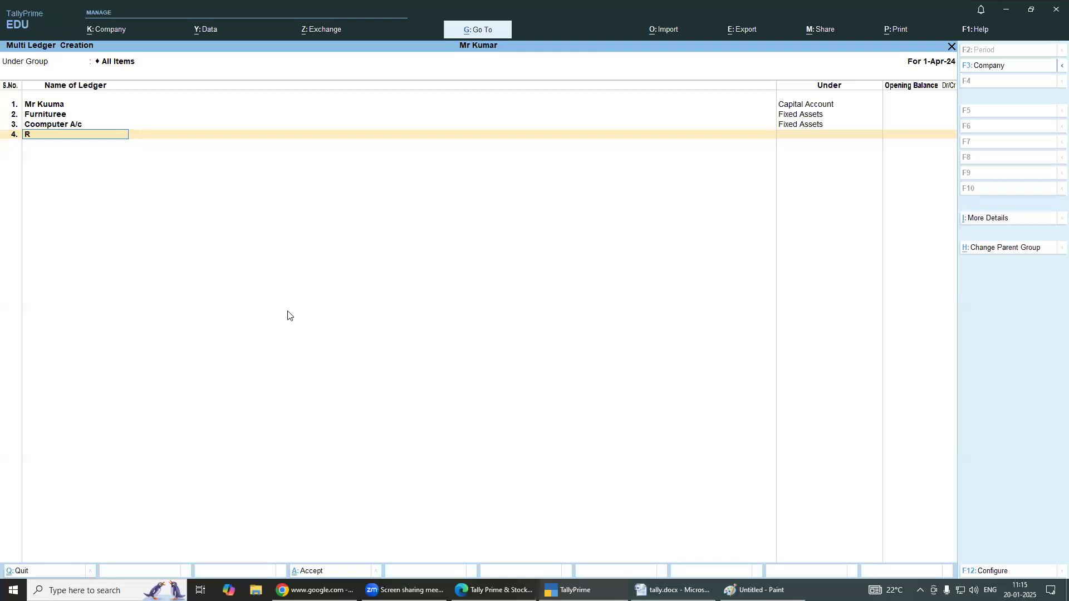
pyautogui.write('Rent a/c')
pyautogui.press('Return')
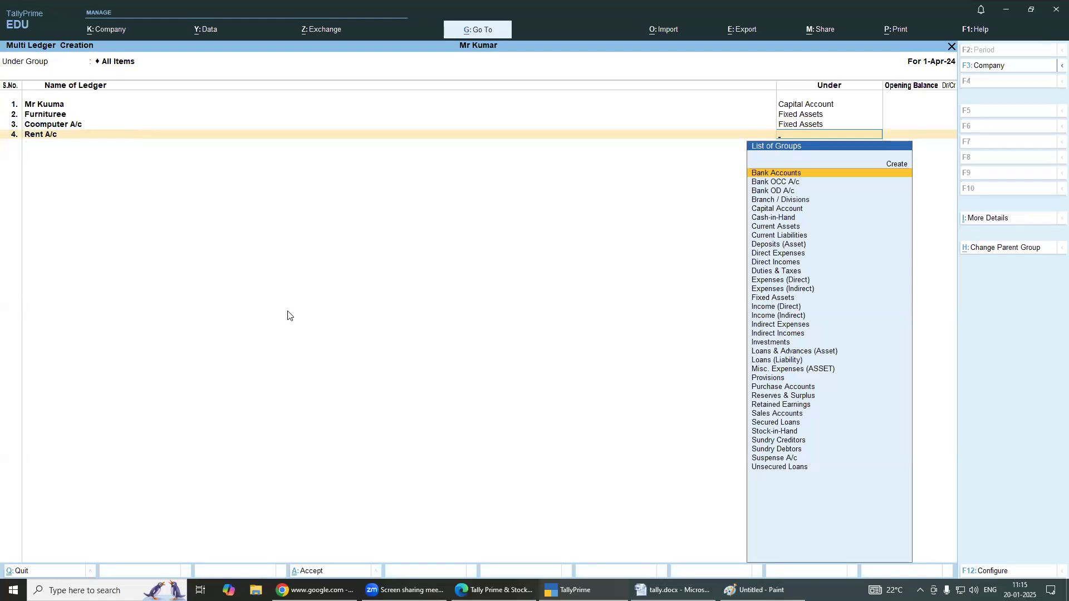
pyautogui.click(388, 67)
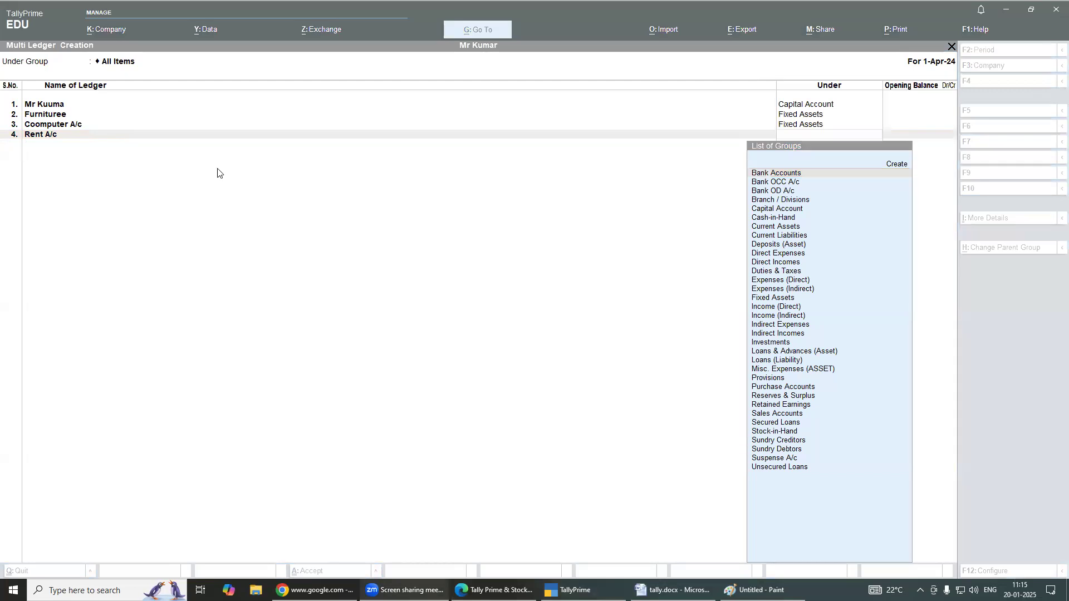
pyautogui.click(306, 165)
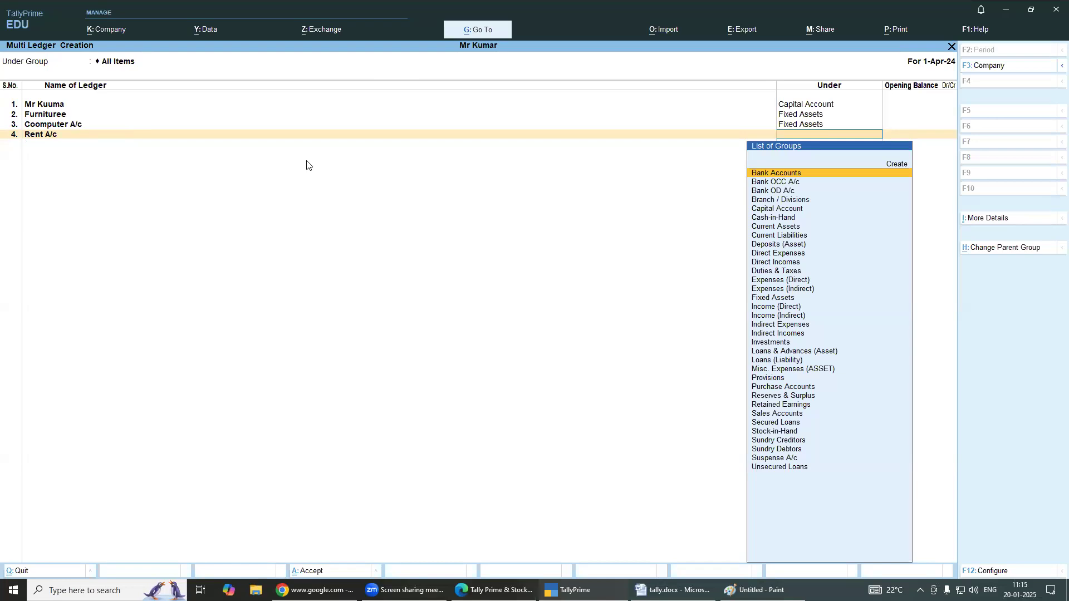
pyautogui.write('In')
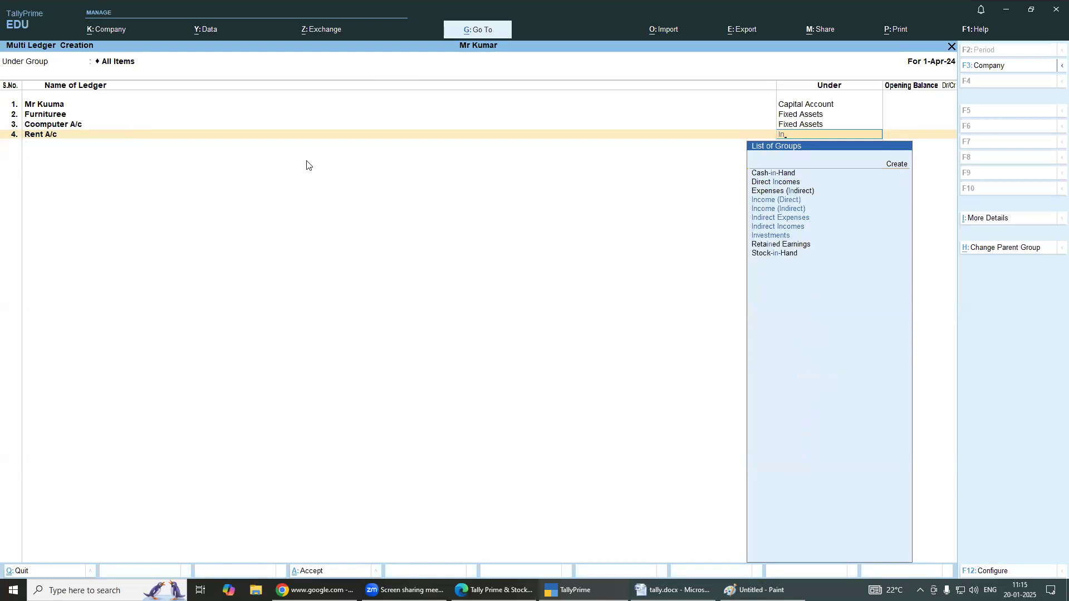
pyautogui.click(800, 219)
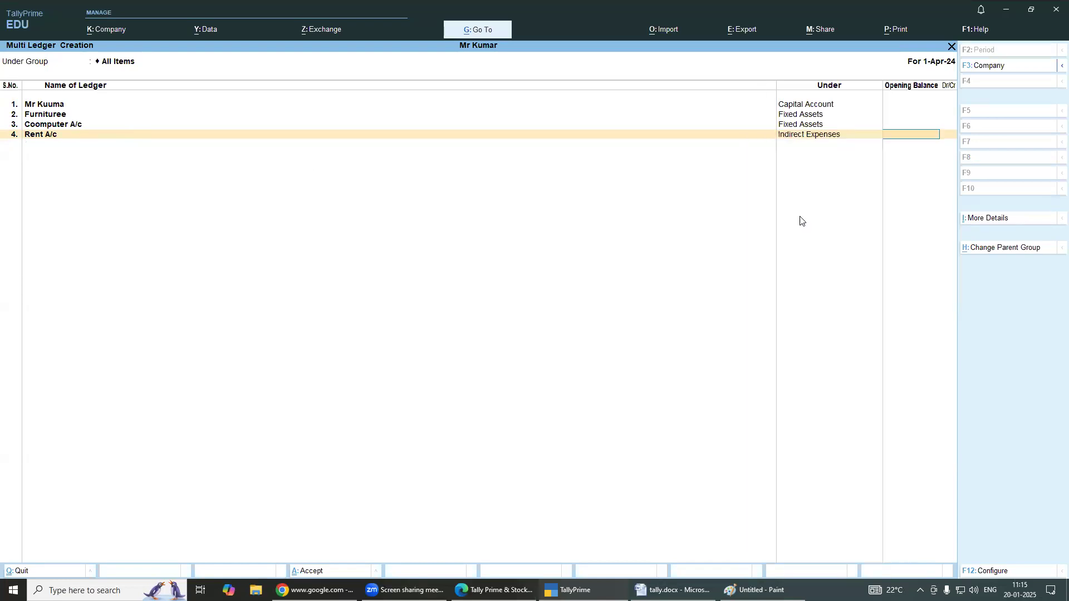
pyautogui.press('Return')
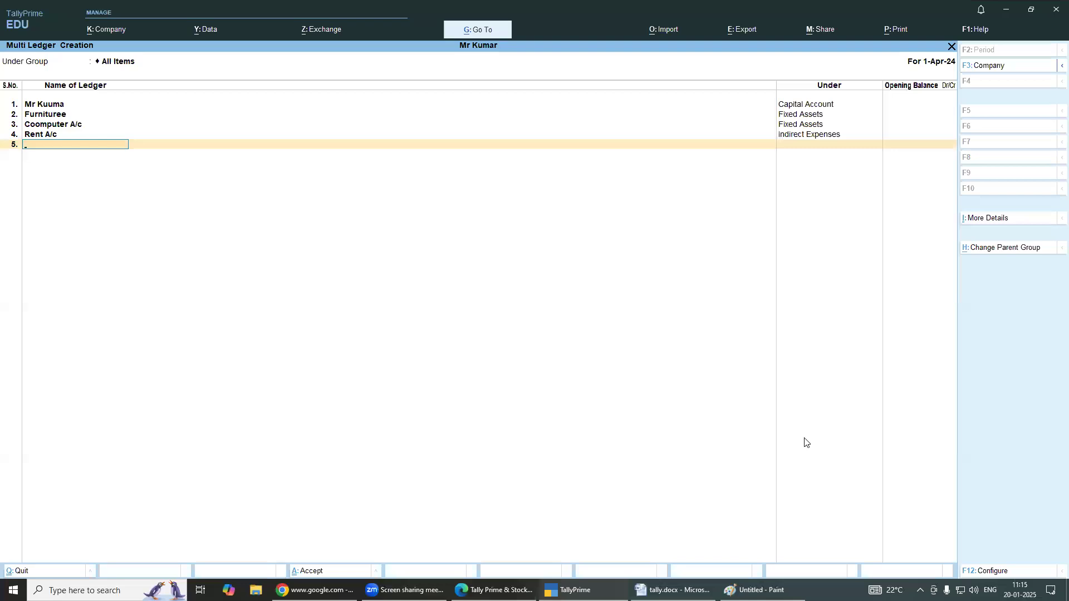
# Consult the net bill entry in tally.docx and add the ledger "Net Bill Paid" under Indirect Expenses in TallyPrime, without an opening balance
pyautogui.click(673, 590)
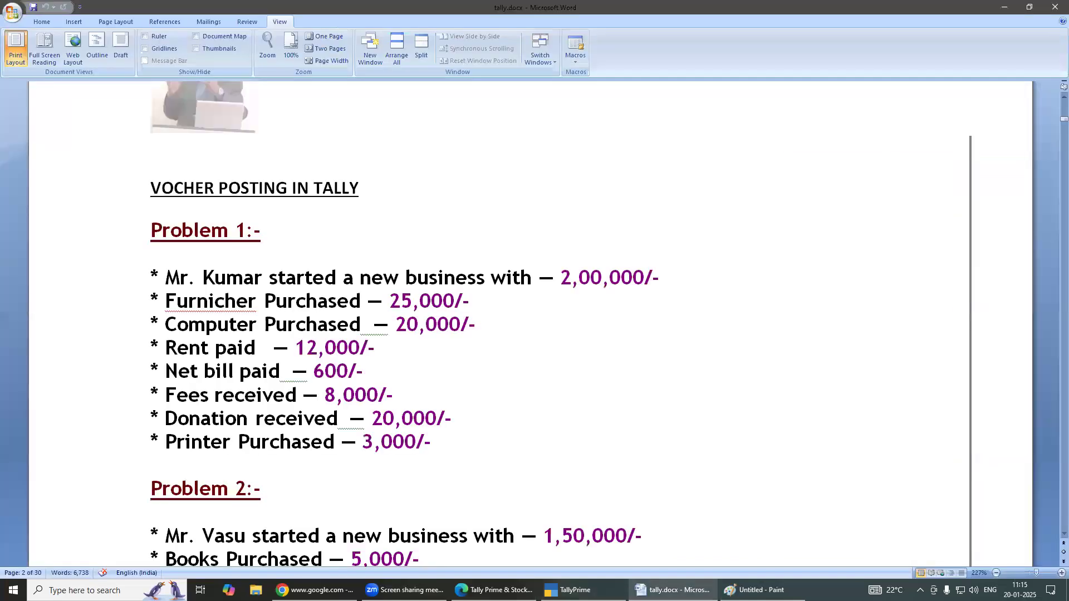
pyautogui.click(673, 591)
pyautogui.write('N')
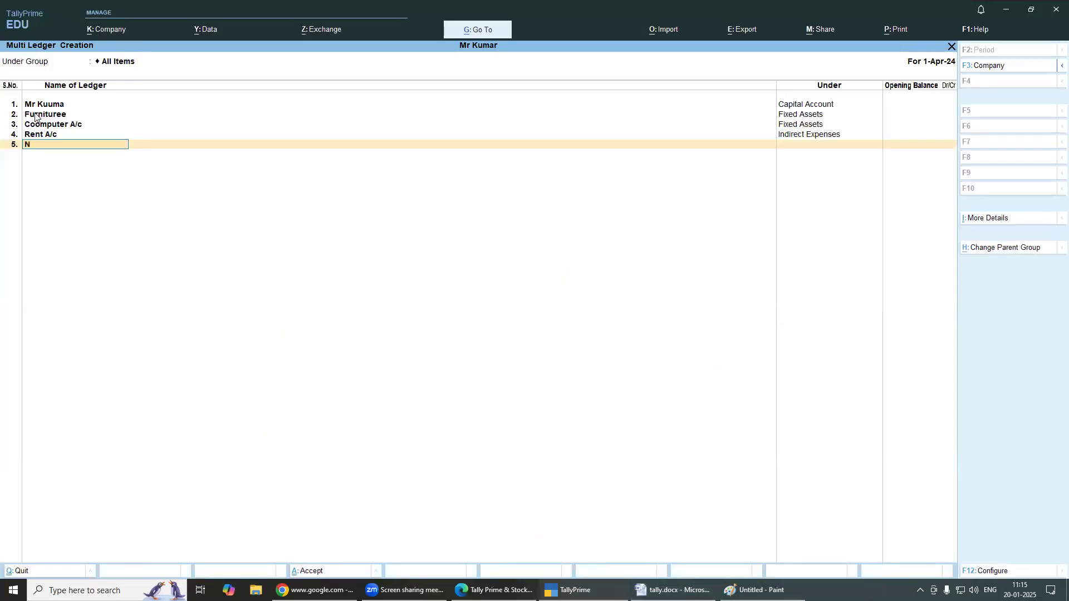
pyautogui.write('et bill Paid')
pyautogui.press('Return')
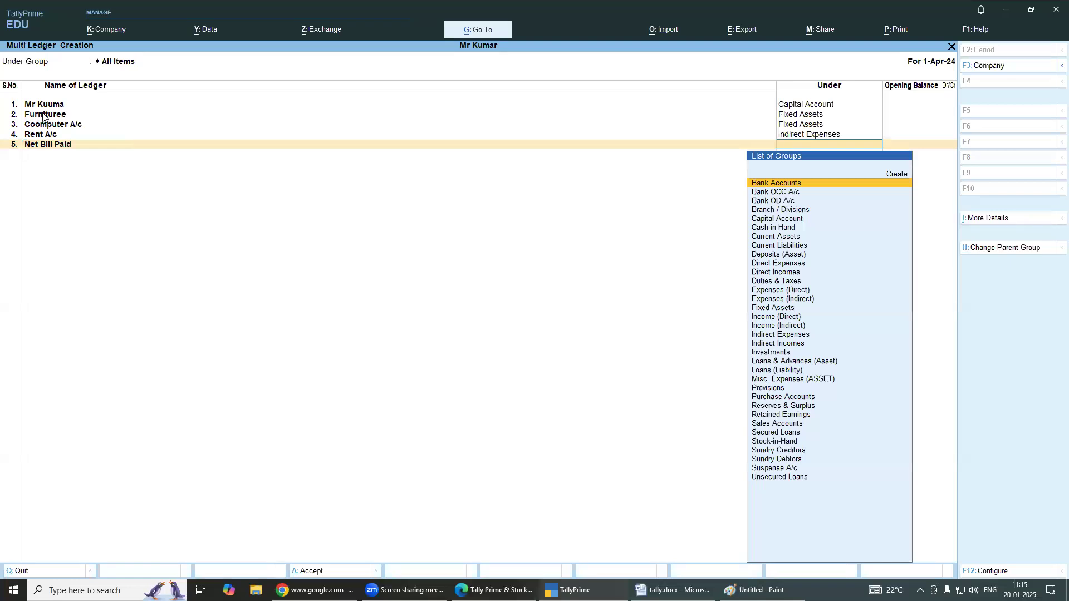
pyautogui.write('E')
pyautogui.press('BackSpace')
pyautogui.write('Ind')
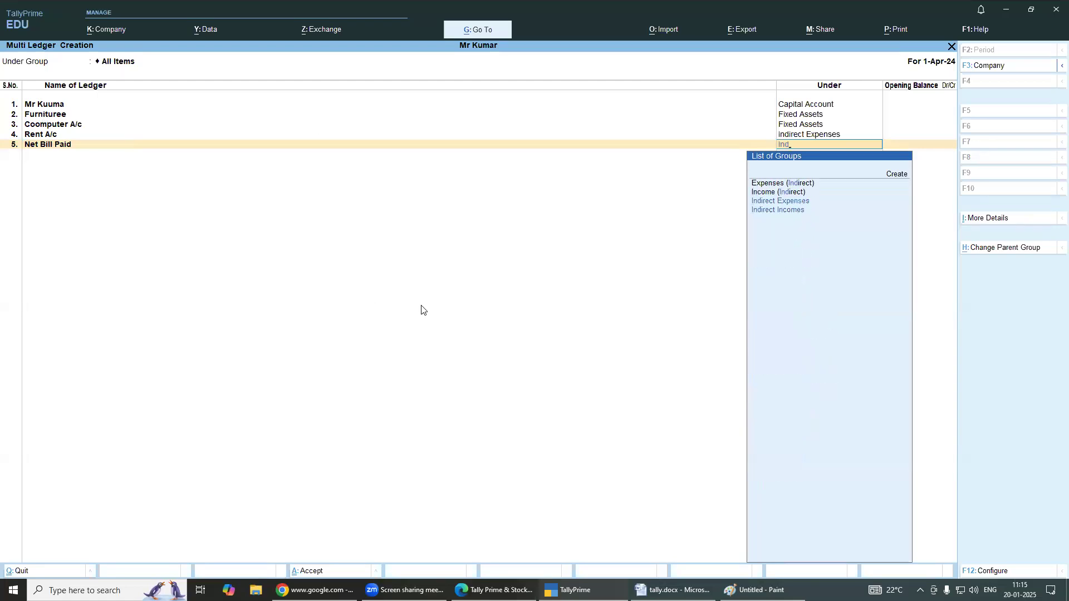
pyautogui.click(791, 203)
pyautogui.press('Return')
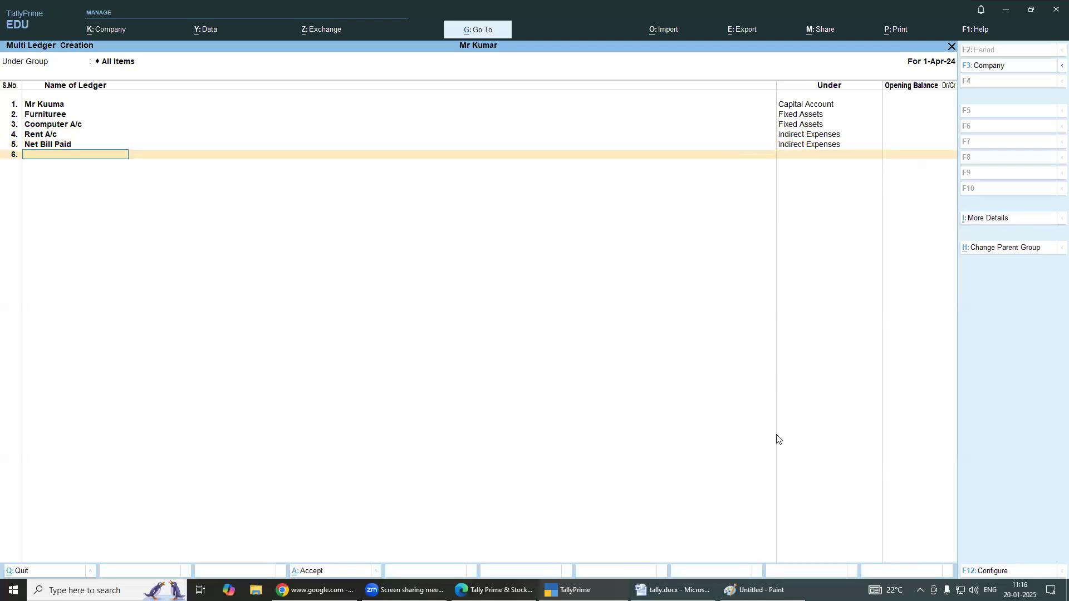
# Check the fees entry in tally.docx and add the ledger "Fees Recived" under Indirect Incomes in TallyPrime, without an opening balance
pyautogui.click(673, 590)
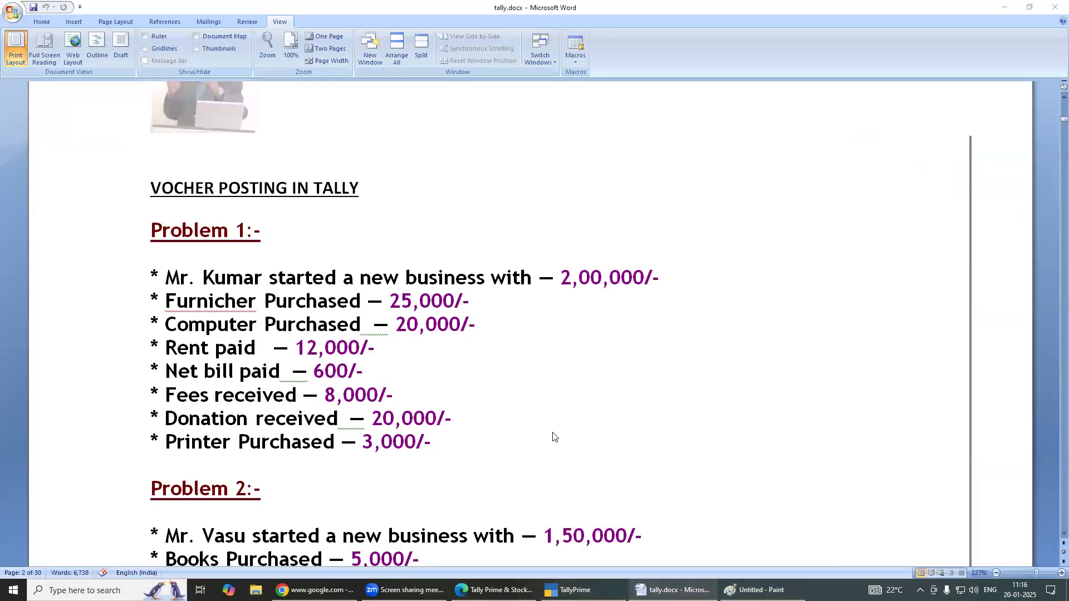
pyautogui.hotkey('alt', 'Tab')
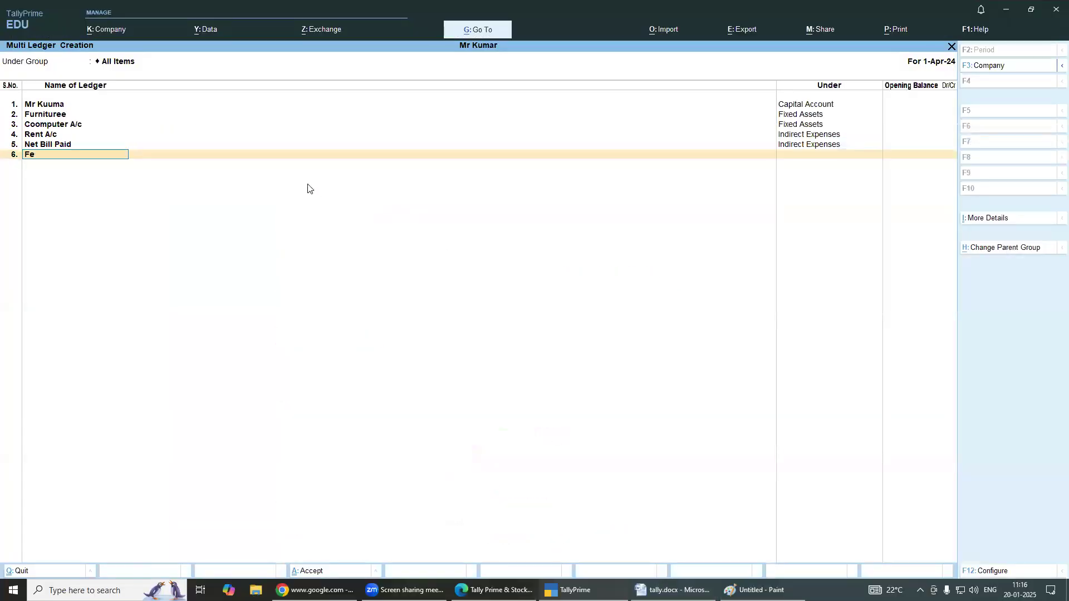
pyautogui.write('Fees Recived')
pyautogui.press('Return')
pyautogui.write('Ind')
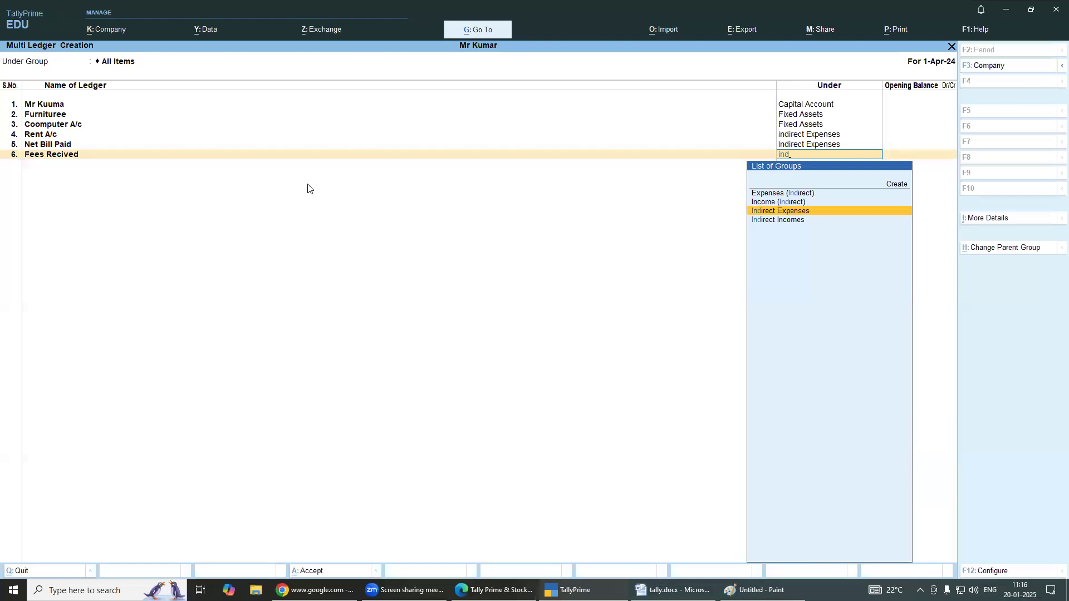
pyautogui.press('Down')
pyautogui.press('Return')
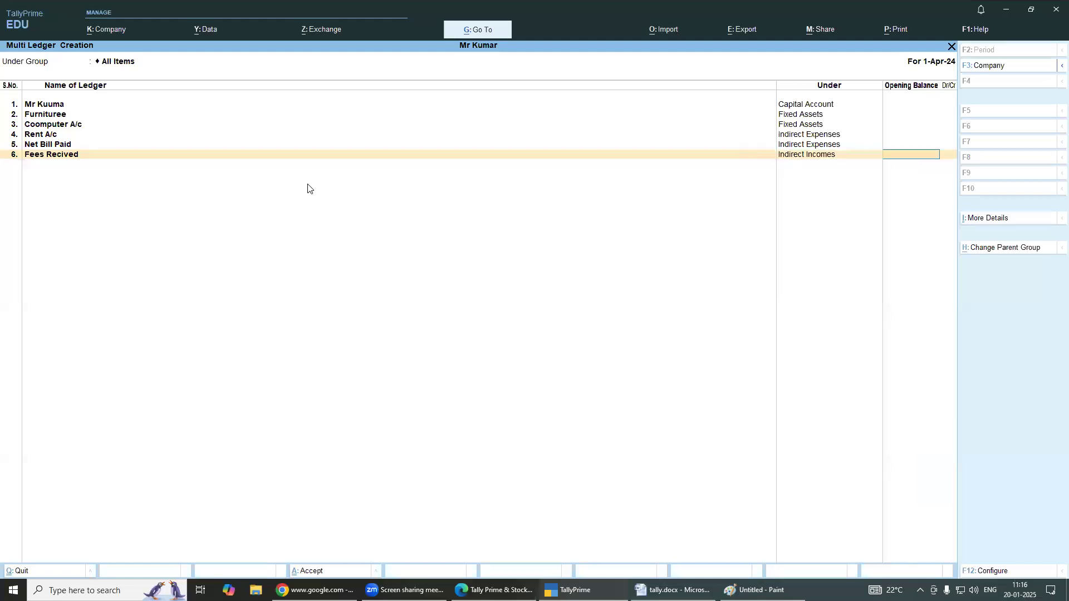
pyautogui.press('Return')
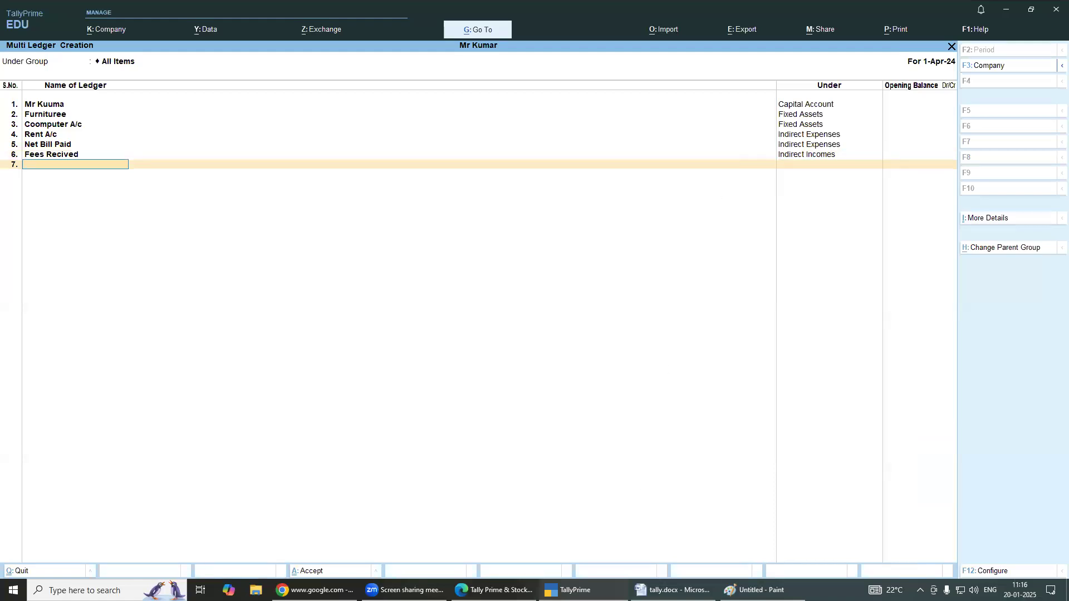
# Check the donation entry in tally.docx and add the ledger "Dnation Recvedd" under Indirect Incomes in TallyPrime, without an opening balance
pyautogui.click(673, 590)
pyautogui.hotkey('alt', 'Tab')
pyautogui.write('Dnation Recvedd')
pyautogui.press('Return')
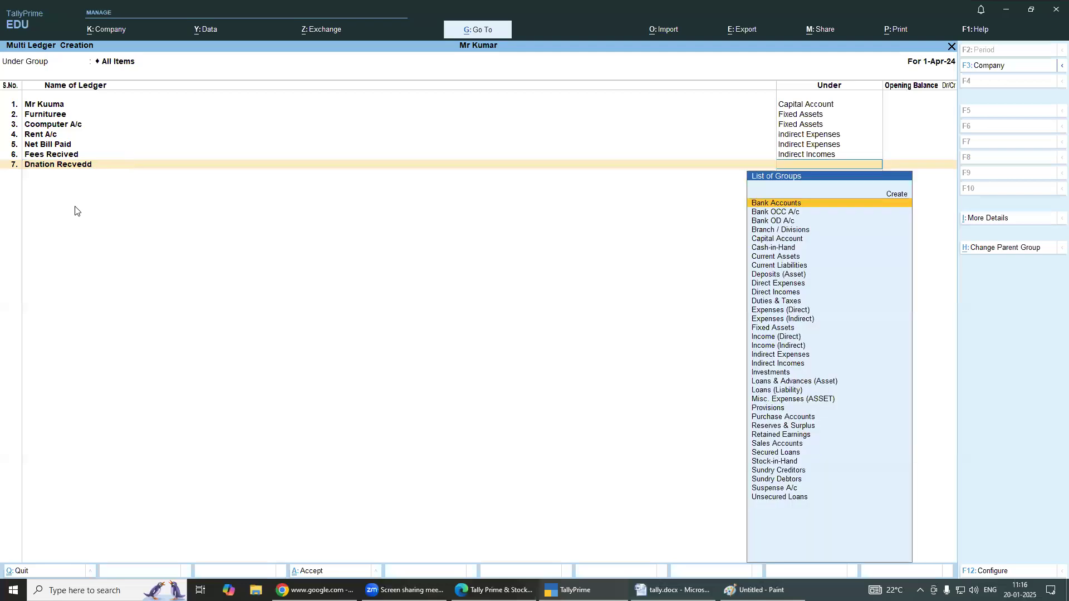
pyautogui.write('in')
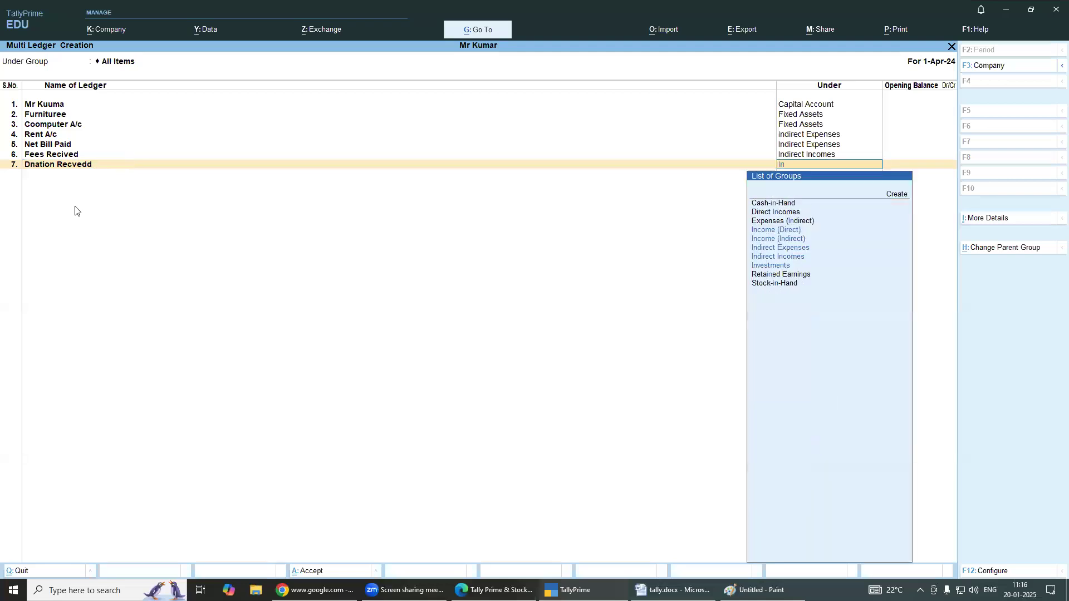
pyautogui.click(800, 257)
pyautogui.press('Return')
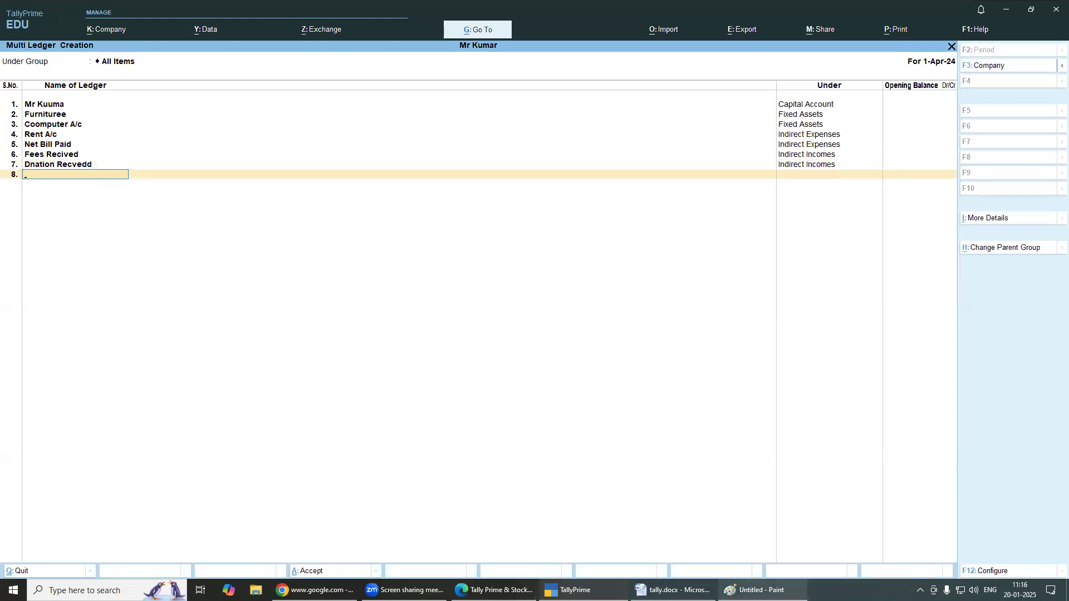
# Switch to the Paint drawing and view the handwritten company, ledger and voucher notes at 100% zoom
pyautogui.click(755, 590)
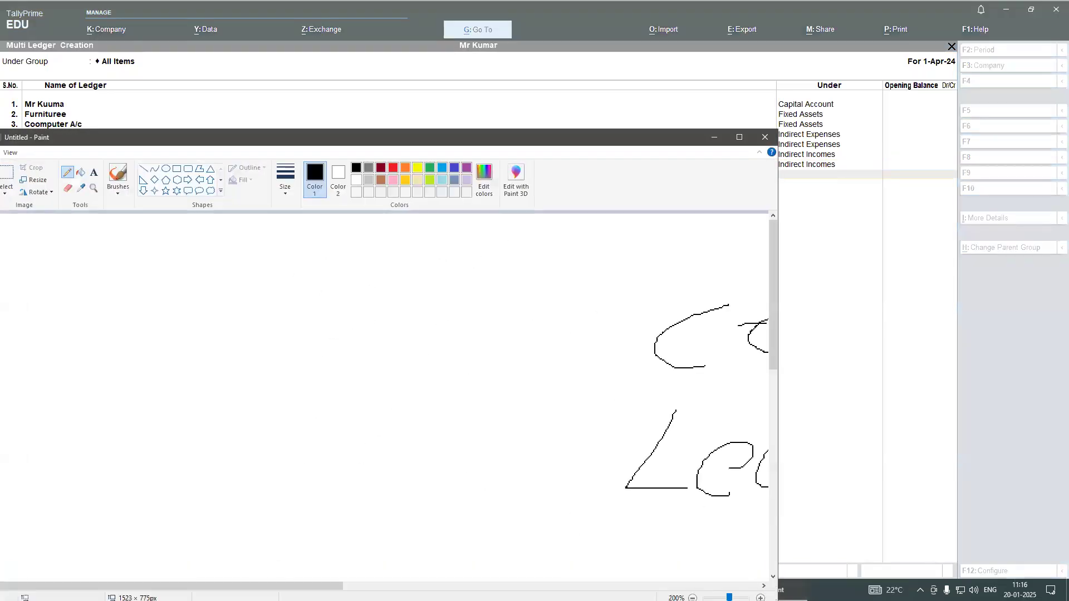
pyautogui.scroll(1, 384, 398)
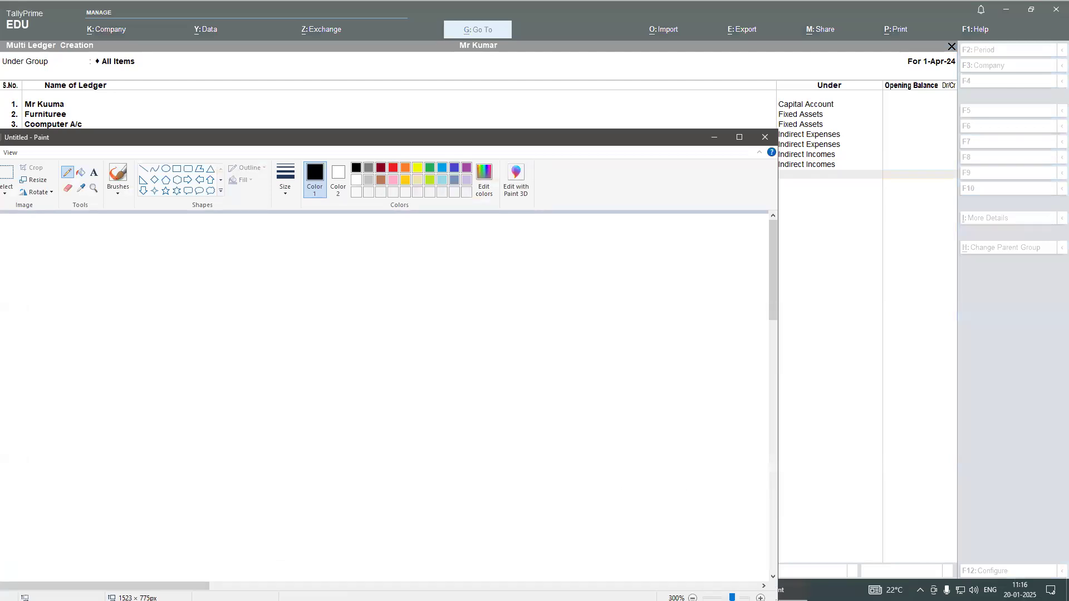
pyautogui.click(693, 598)
pyautogui.click(693, 598)
pyautogui.click(693, 598)
pyautogui.click(693, 598)
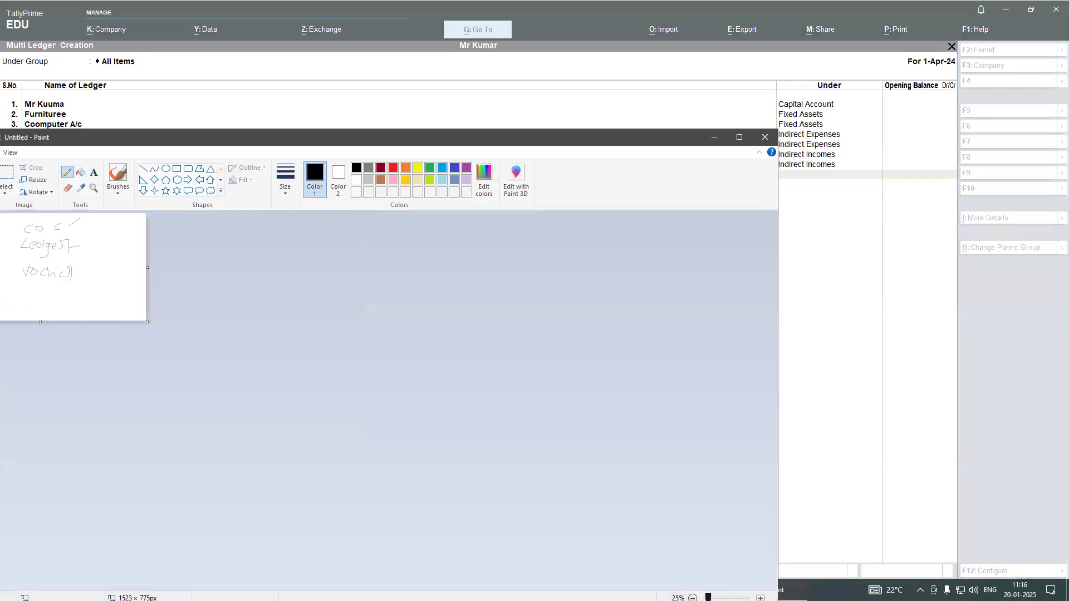
pyautogui.click(760, 598)
pyautogui.click(761, 598)
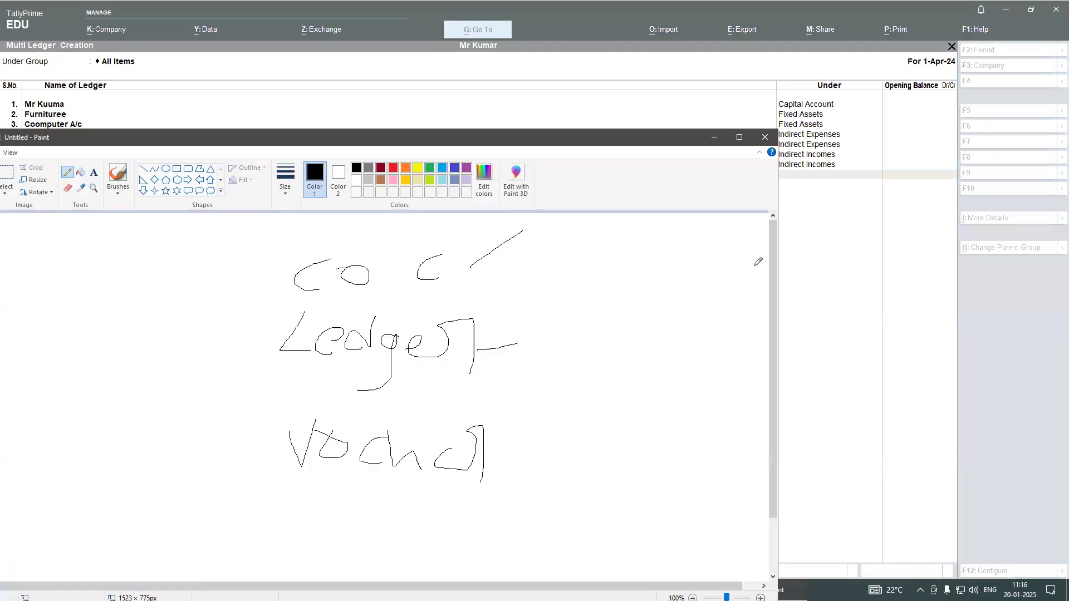
# Check the printer entry in tally.docx and add the ledger "Printer" under Fixed Assets in TallyPrime, without an opening balance
pyautogui.click(714, 137)
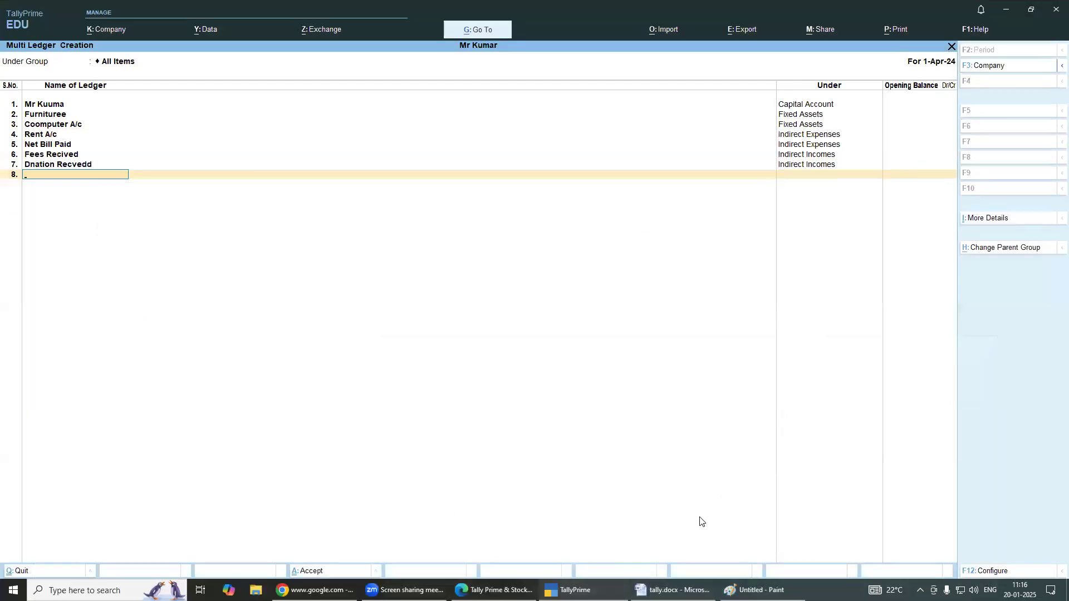
pyautogui.click(674, 590)
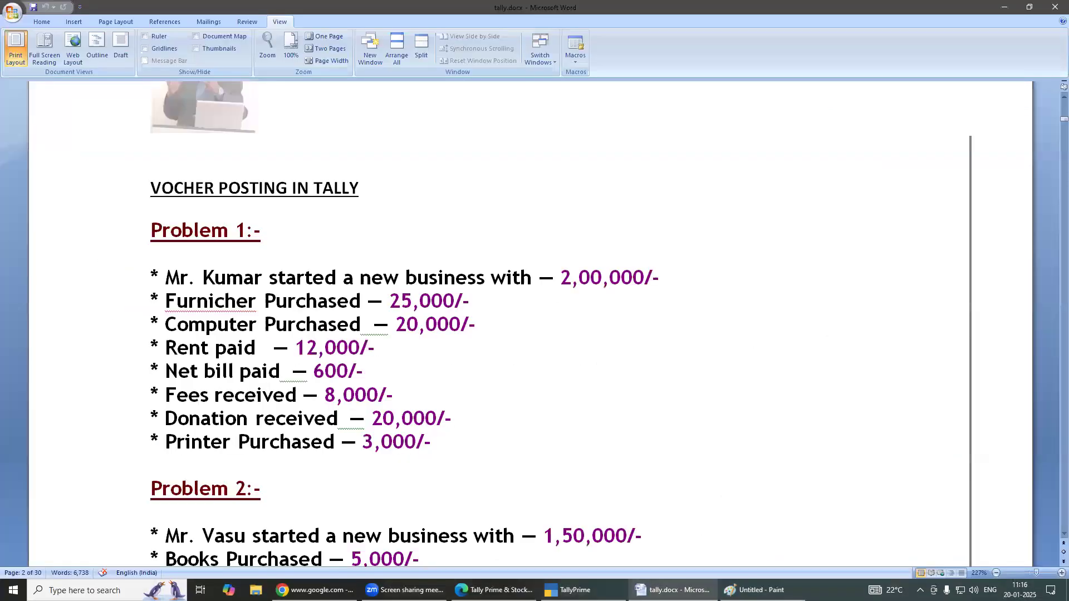
pyautogui.hotkey('alt', 'Tab')
pyautogui.write('Prin')
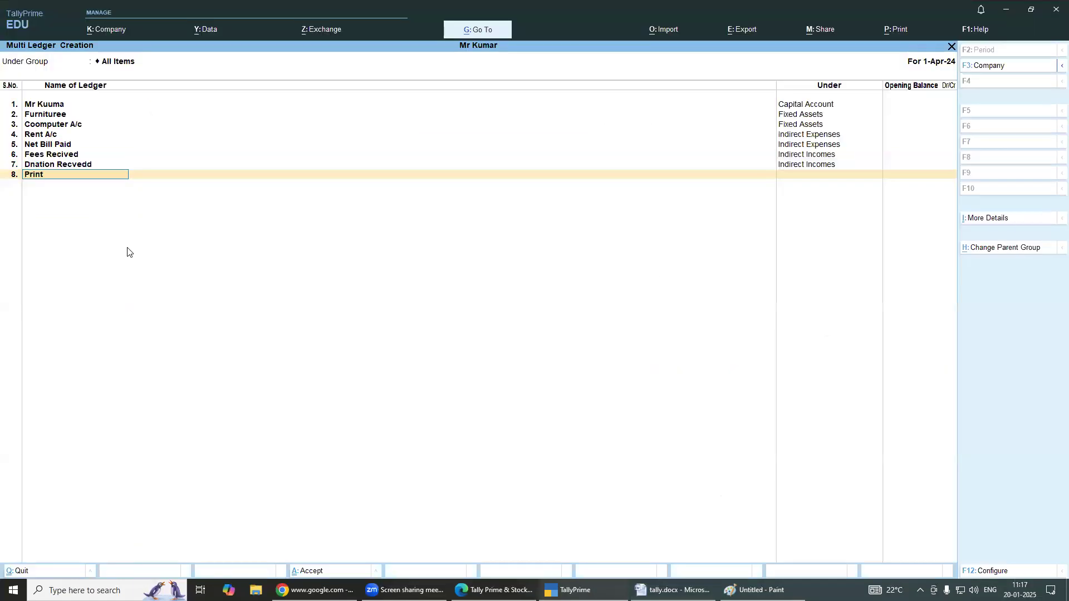
pyautogui.write('ter')
pyautogui.press('BackSpace')
pyautogui.write('er')
pyautogui.press('Return')
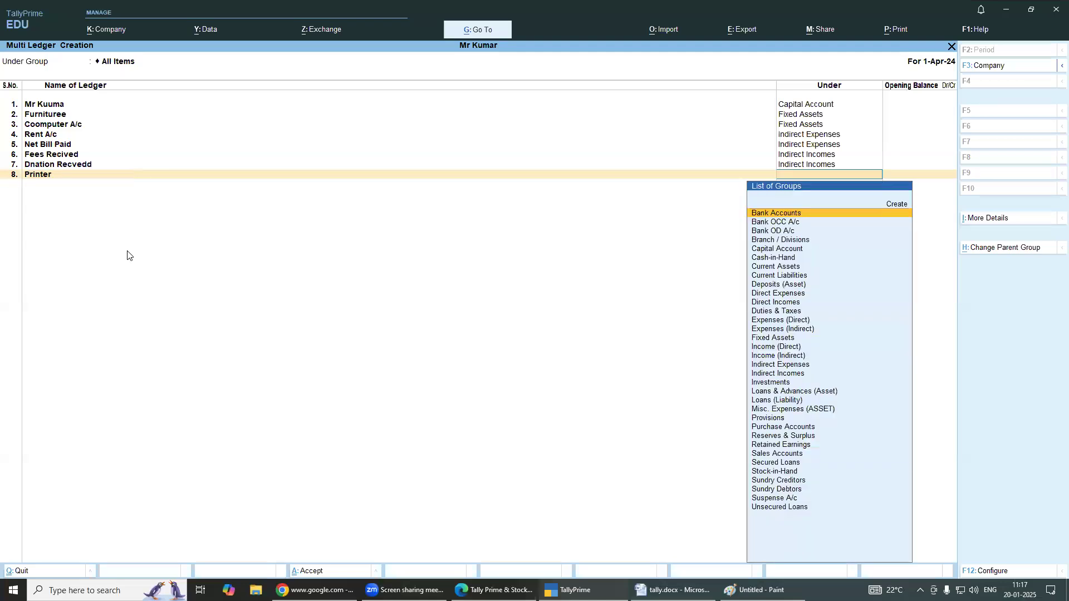
pyautogui.write('Fi')
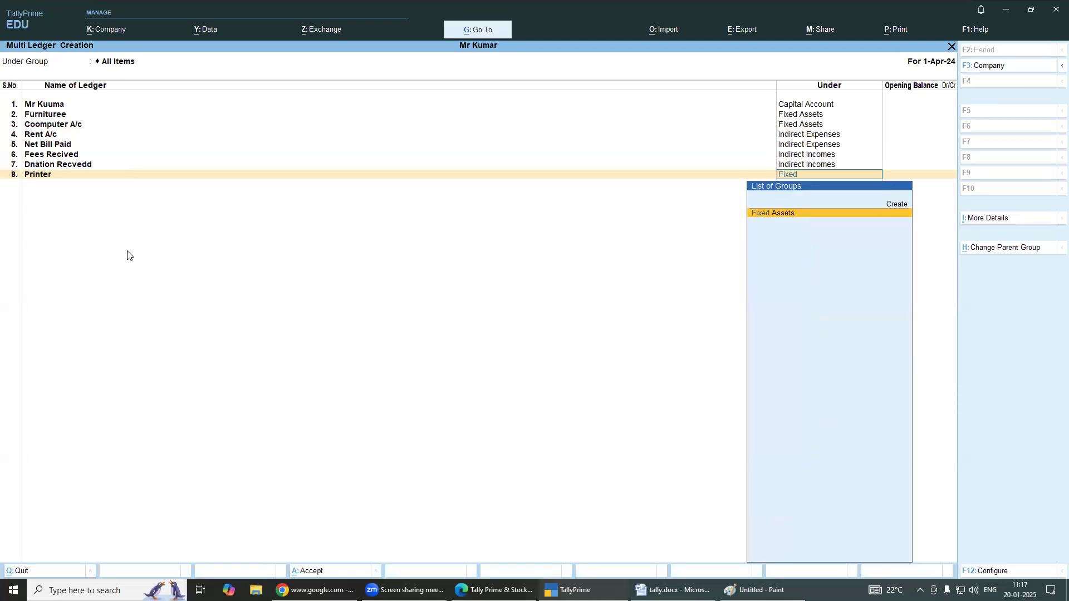
pyautogui.write('xed')
pyautogui.press('Return')
pyautogui.press('Return')
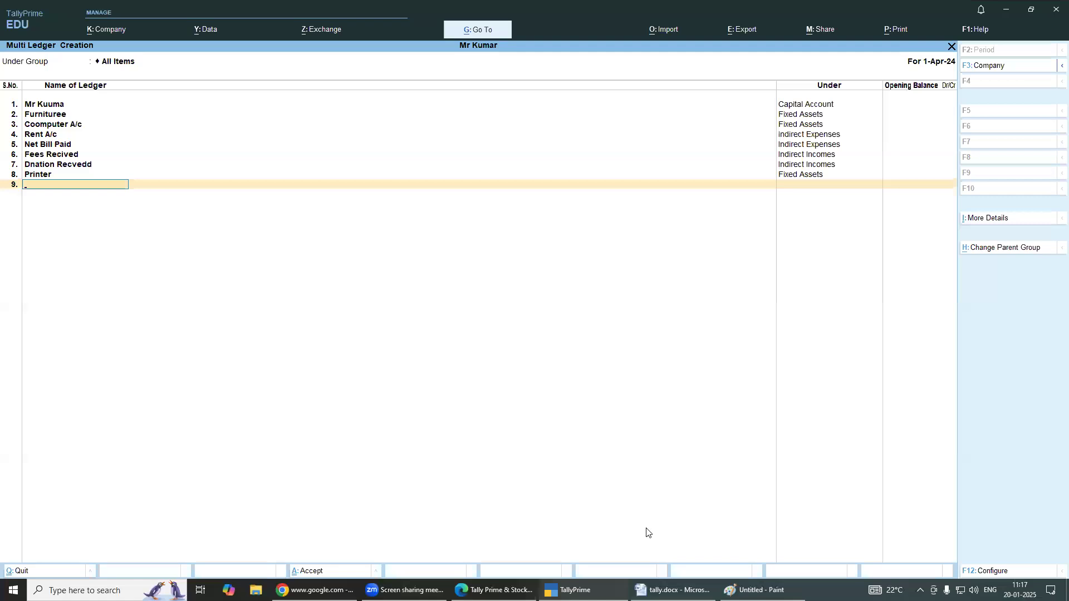
# Compare the ledger list with Problem 1 in tally.docx, and accept the Multi Ledger Creation screen in TallyPrime
pyautogui.click(674, 590)
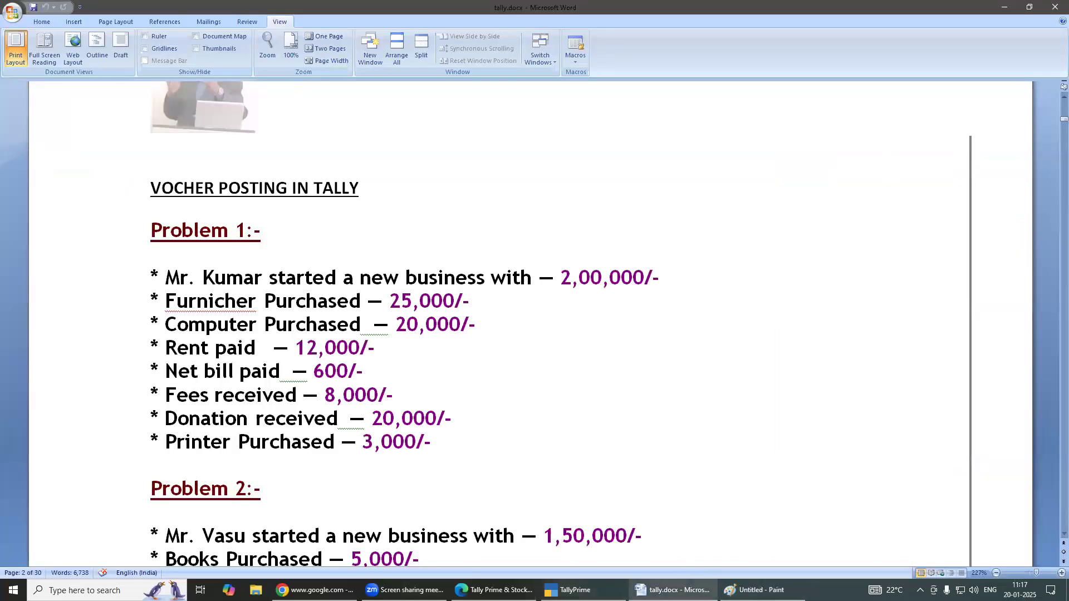
pyautogui.click(701, 588)
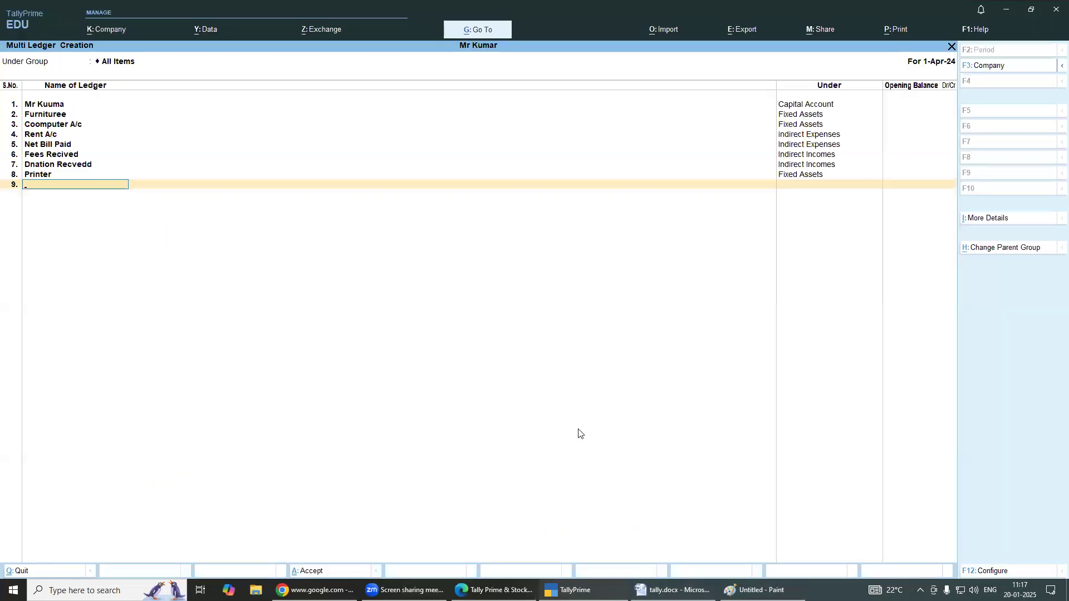
pyautogui.press('Return')
pyautogui.press('y')
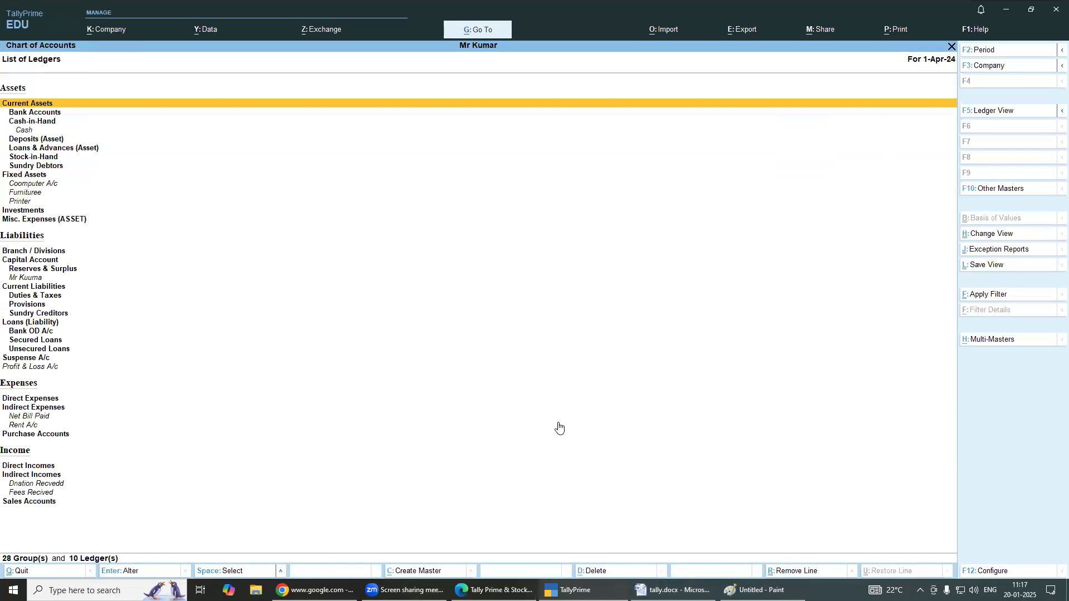
# Reopen the Chart of Accounts ledger list, examine the ledgers from Assets to Expenses, and return to the Gateway of Tally
pyautogui.press('Escape')
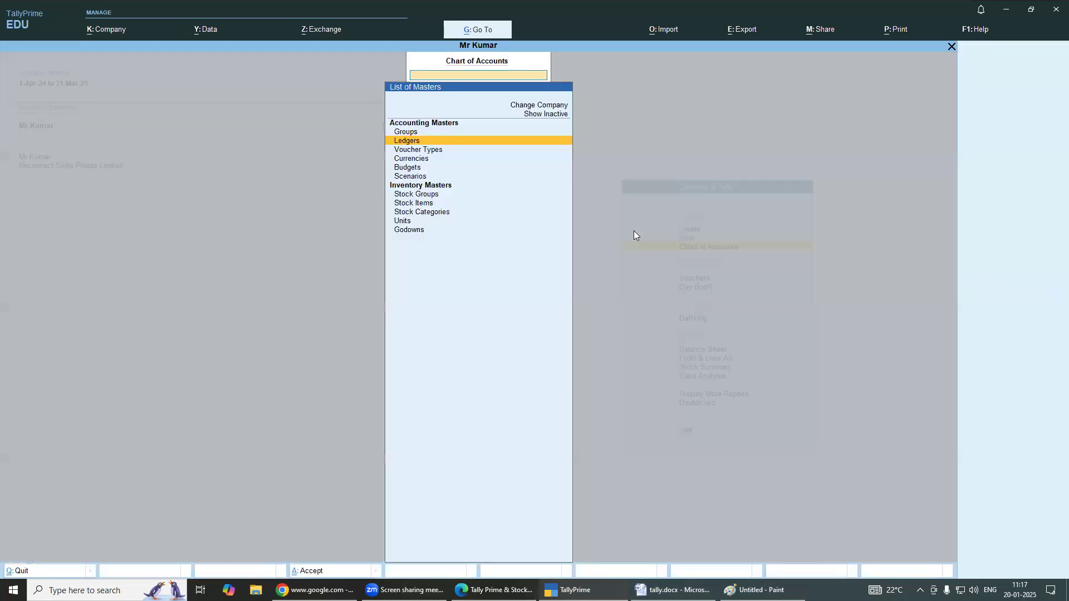
pyautogui.press('Return')
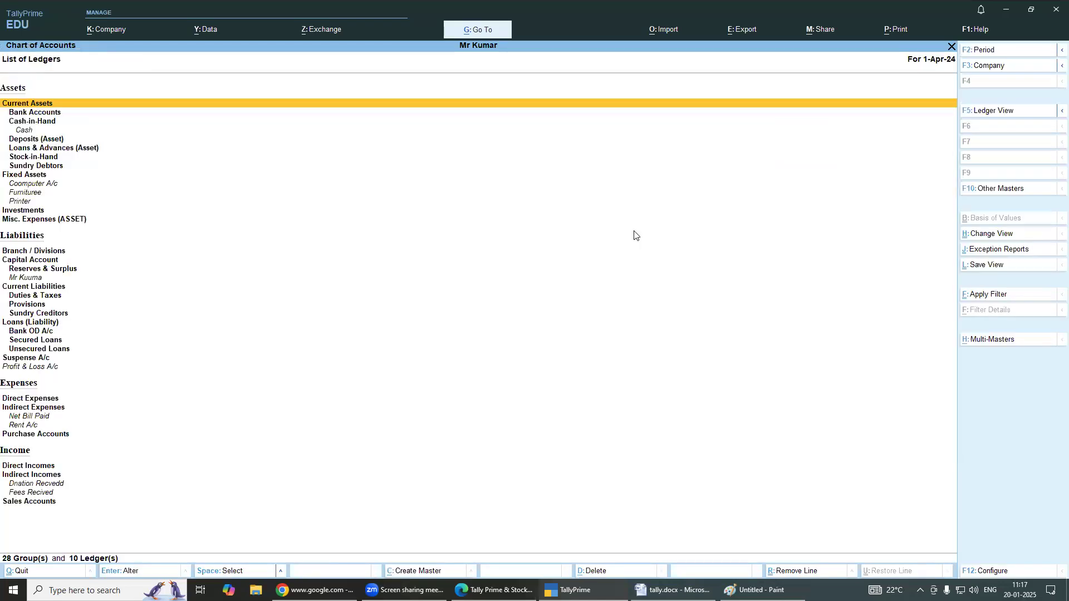
pyautogui.press('Down')
pyautogui.press('Down')
pyautogui.press('Down')
pyautogui.press('Down')
pyautogui.press('Down')
pyautogui.press('Down')
pyautogui.press('Down')
pyautogui.press('Down')
pyautogui.press('Down')
pyautogui.press('Down')
pyautogui.press('Down')
pyautogui.press('Down')
pyautogui.press('Down')
pyautogui.press('Down')
pyautogui.press('Down')
pyautogui.press('Down')
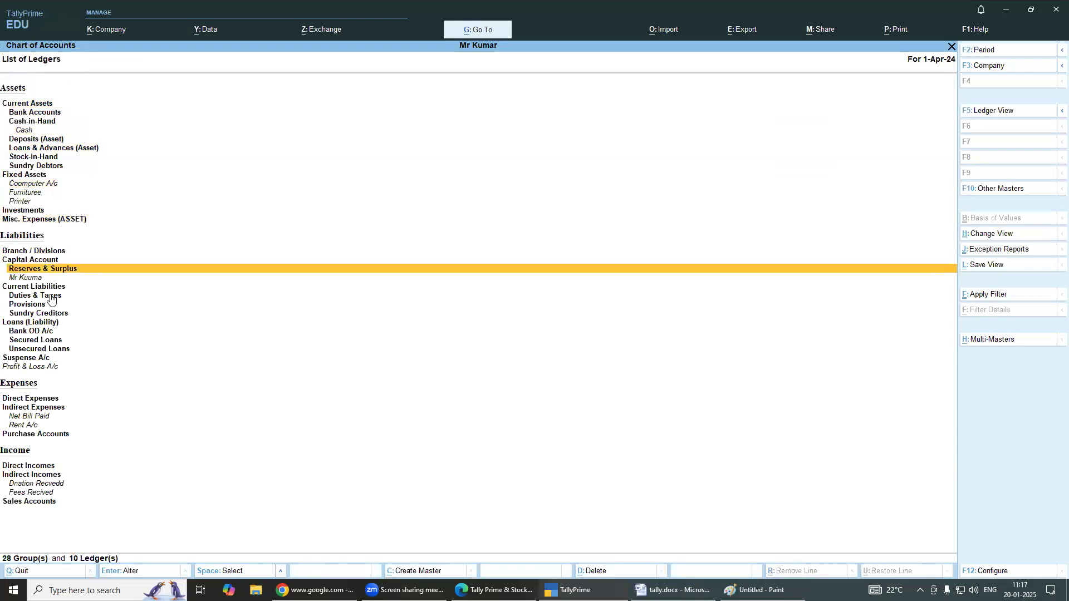
pyautogui.press('Down')
pyautogui.press('Down')
pyautogui.press('Down')
pyautogui.press('Down')
pyautogui.press('Down')
pyautogui.press('Down')
pyautogui.press('Down')
pyautogui.press('Down')
pyautogui.press('Down')
pyautogui.press('Down')
pyautogui.press('Down')
pyautogui.press('Down')
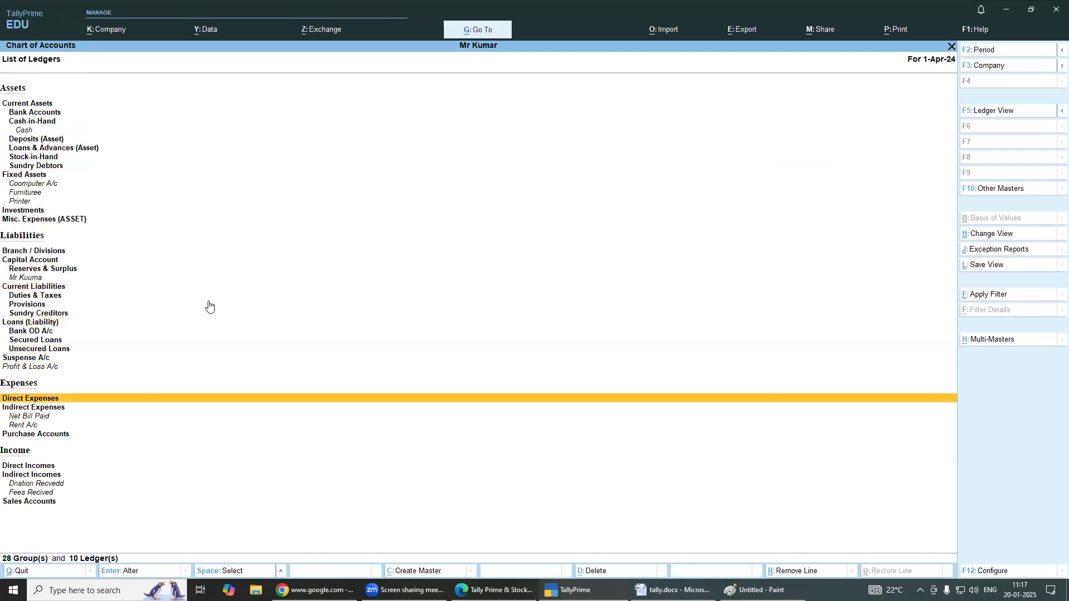
pyautogui.press('ctrl')
pyautogui.press('ctrl')
pyautogui.press('ctrl')
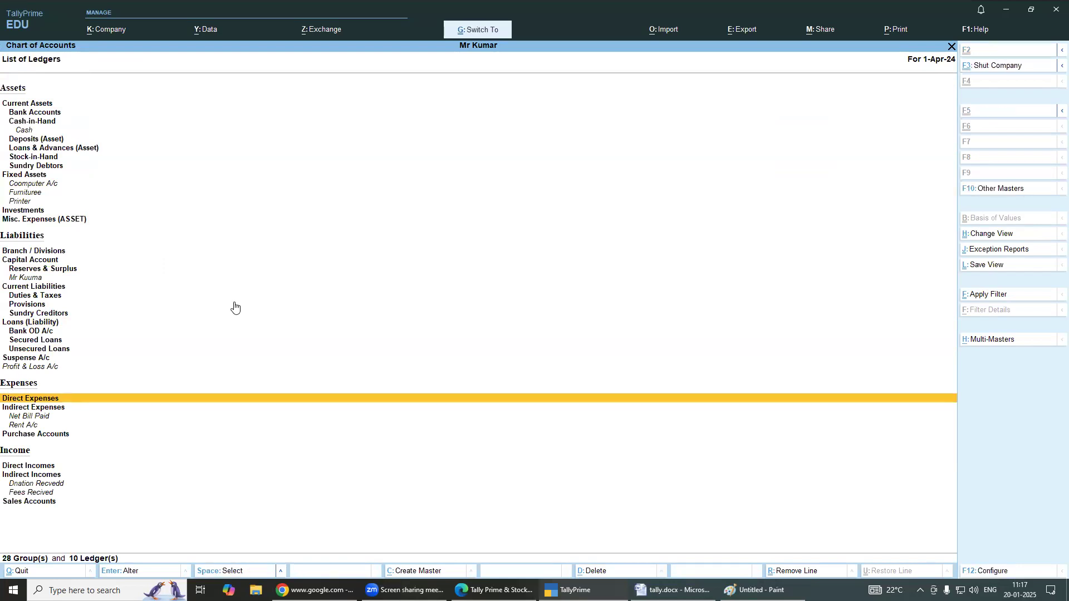
pyautogui.press('Home')
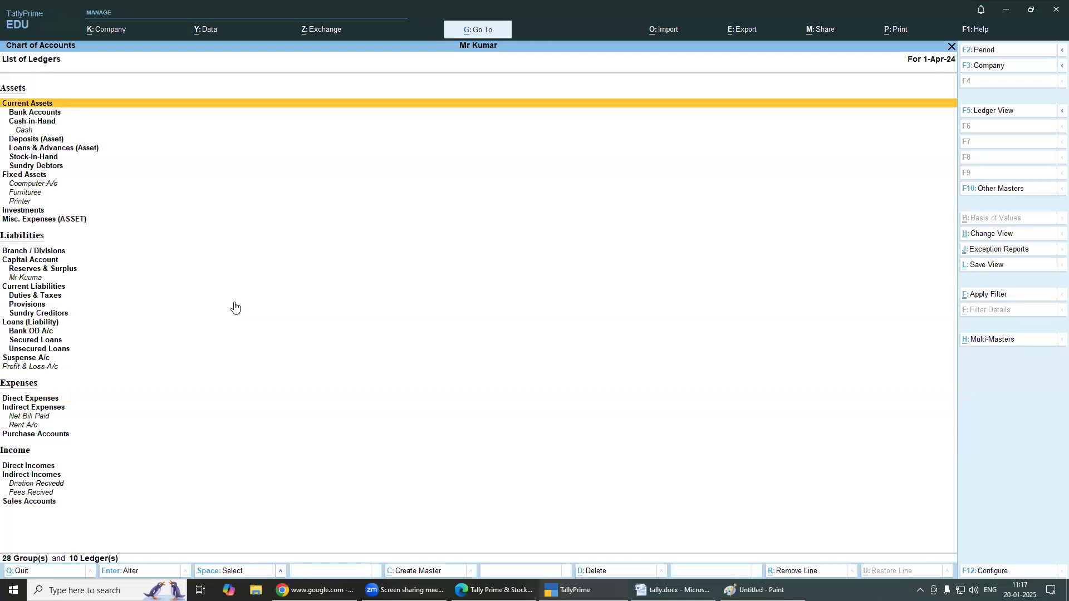
pyautogui.press('Escape')
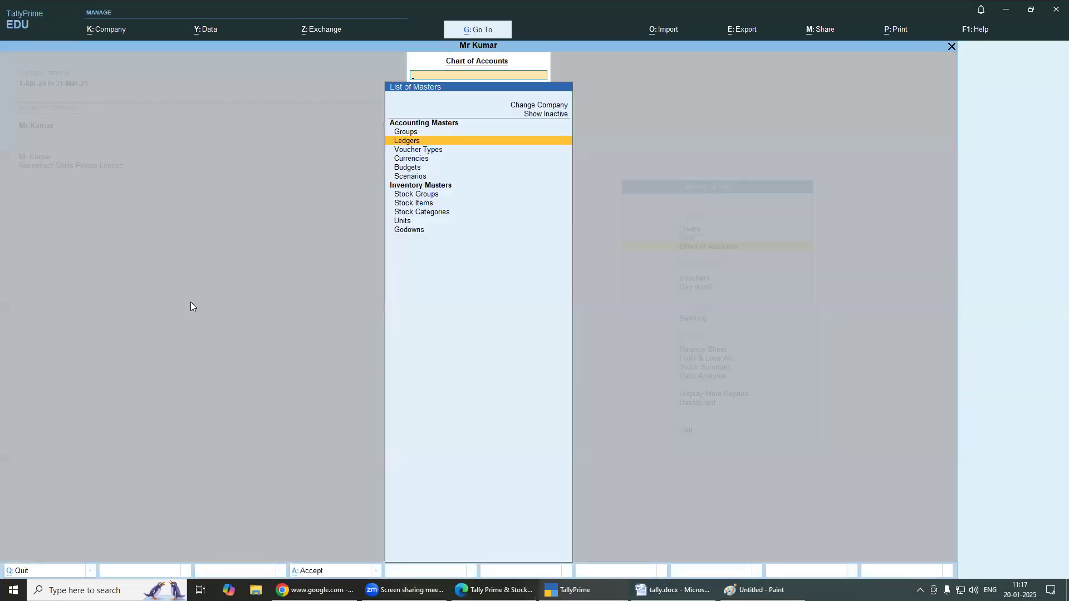
pyautogui.press('Escape')
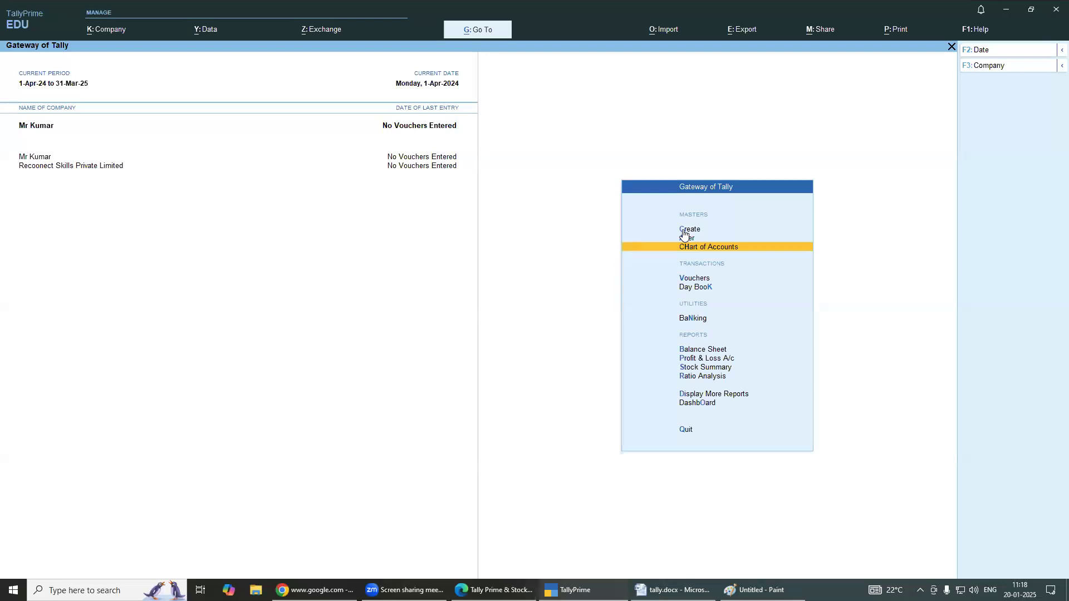
# Open Accounting Voucher Creation from the Gateway of Tally
pyautogui.press('Down')
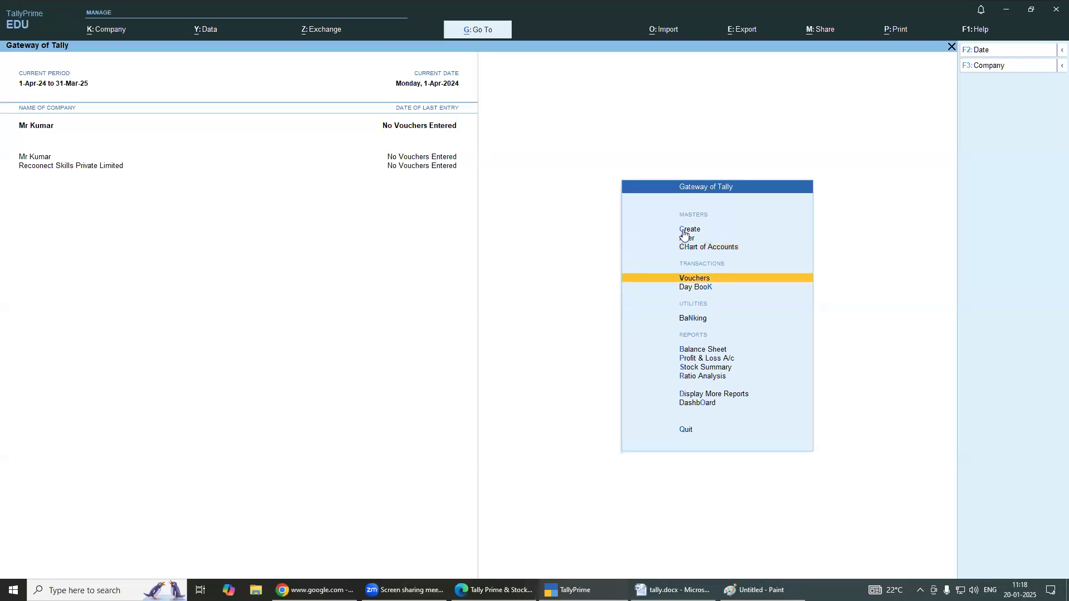
pyautogui.press('Return')
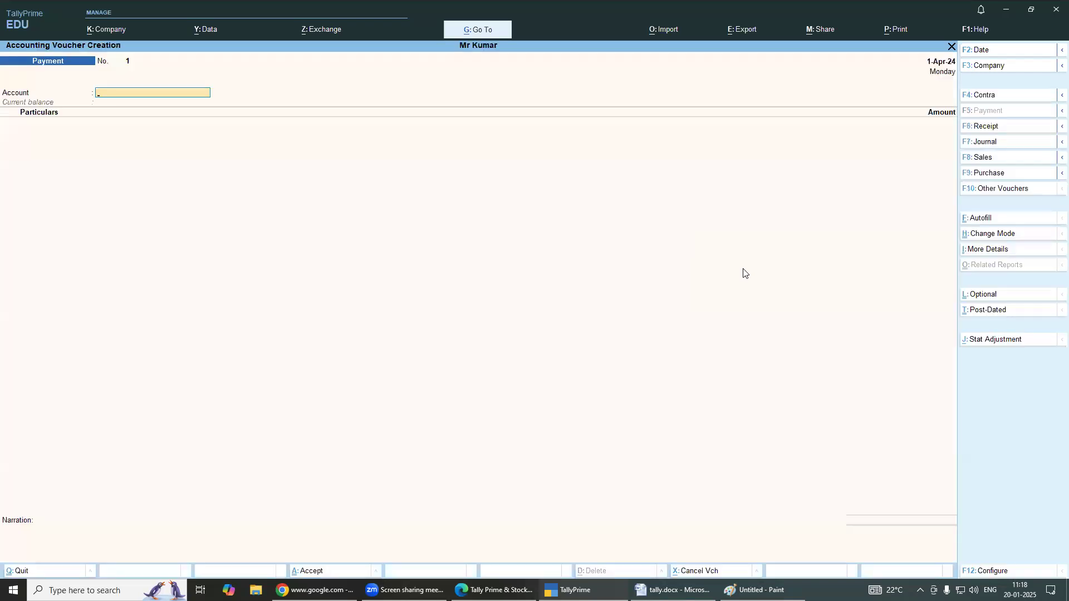
pyautogui.press('Escape')
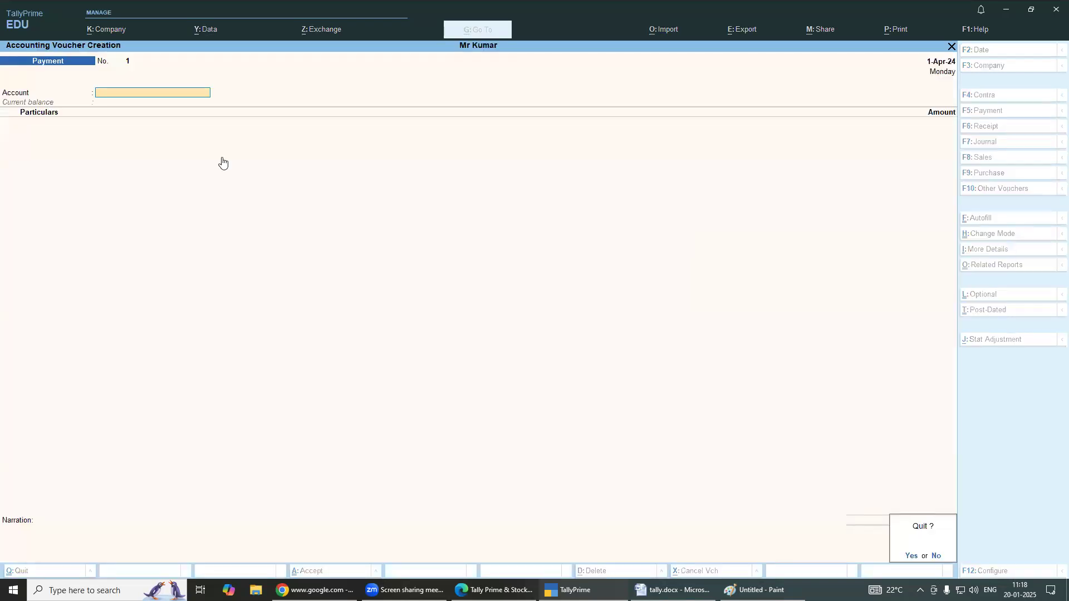
pyautogui.press('Return')
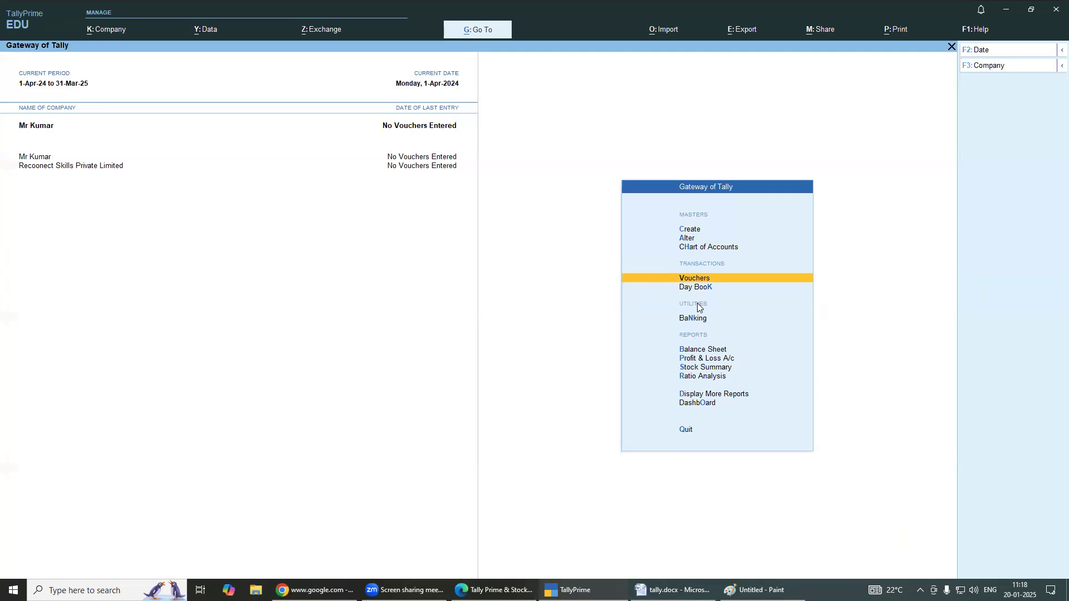
pyautogui.press('Return')
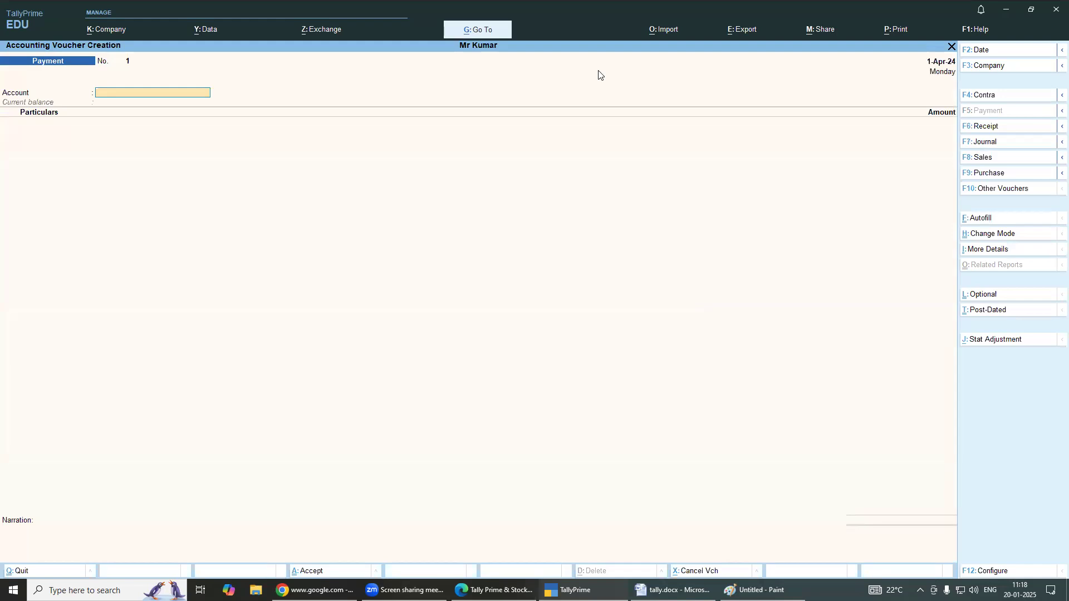
# View the Paint notes briefly, and switch to tally.docx to examine the business-start entry of Problem 1
pyautogui.moveTo(1062, 57)
pyautogui.mouseDown()
pyautogui.moveTo(936, 272)
pyautogui.moveTo(1053, 327)
pyautogui.moveTo(1040, 83)
pyautogui.moveTo(986, 45)
pyautogui.mouseUp()
pyautogui.click(758, 591)
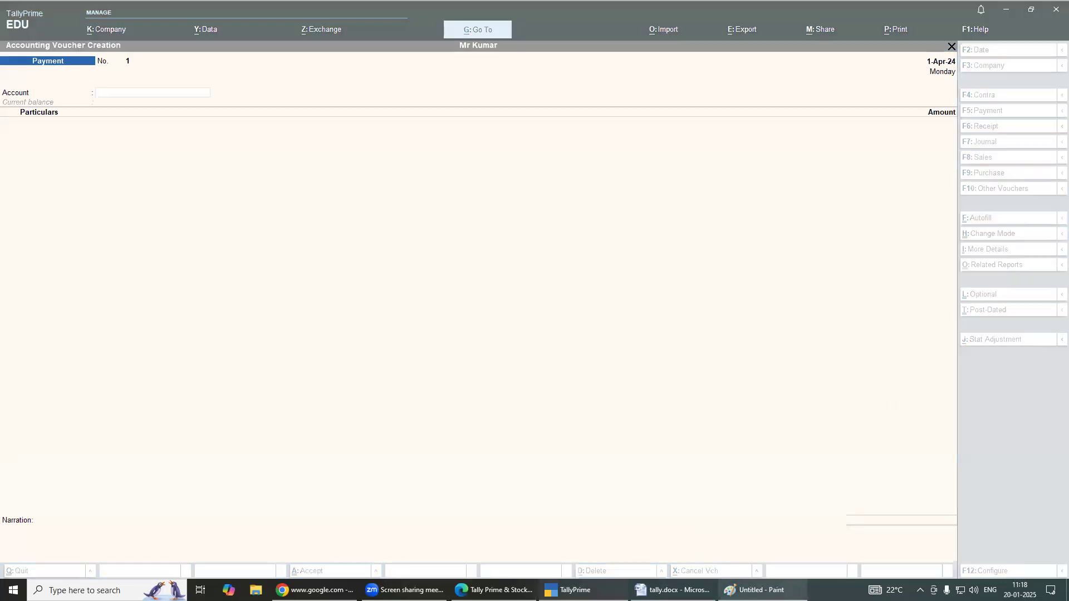
pyautogui.click(718, 136)
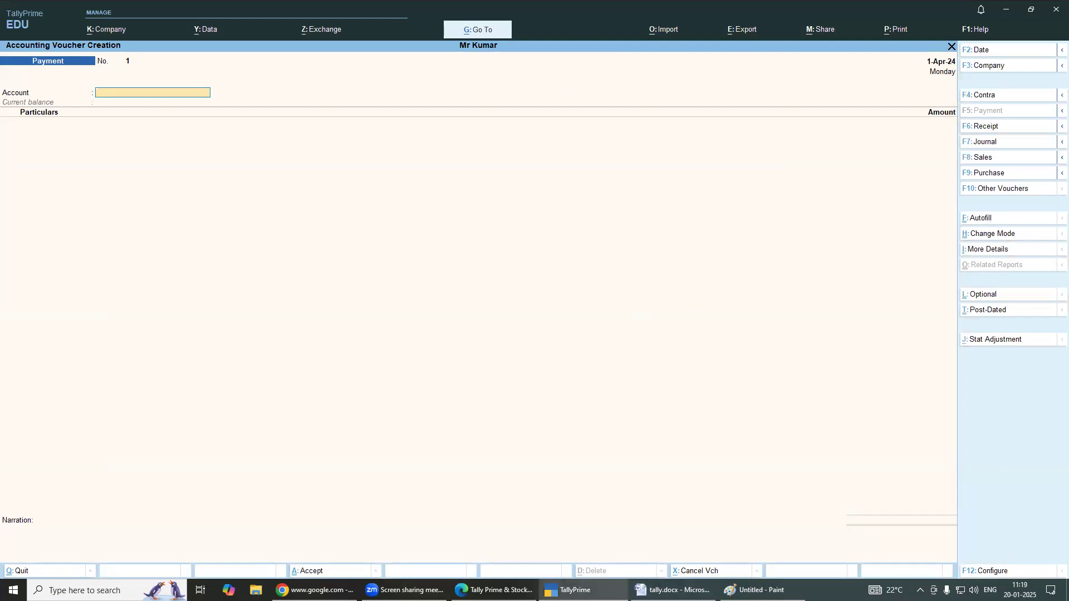
pyautogui.click(674, 591)
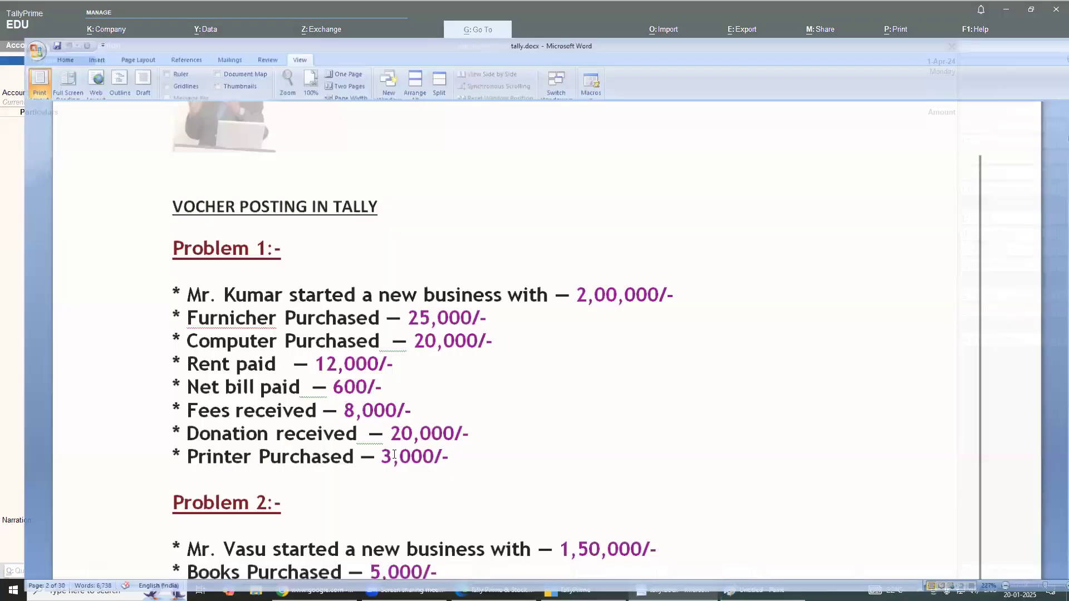
pyautogui.moveTo(170, 277); pyautogui.dragTo(660, 279)
pyautogui.click(630, 323)
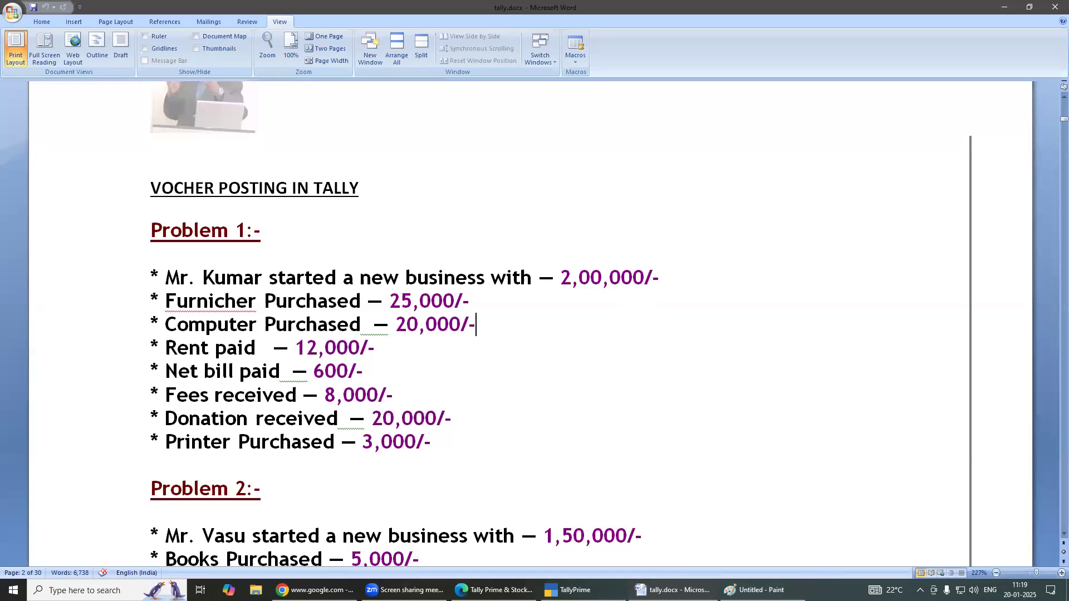
# In Paint, handwrite "Co", "Own" and "Acc" beside the existing notes, with arrows leading to "Co", and undo the last stroke
pyautogui.click(757, 591)
pyautogui.moveTo(603, 289)
pyautogui.mouseDown()
pyautogui.moveTo(568, 303)
pyautogui.moveTo(589, 316)
pyautogui.moveTo(622, 309)
pyautogui.moveTo(609, 303)
pyautogui.mouseUp()
pyautogui.moveTo(703, 263)
pyautogui.mouseDown()
pyautogui.moveTo(690, 286)
pyautogui.moveTo(707, 266)
pyautogui.moveTo(718, 283)
pyautogui.moveTo(727, 267)
pyautogui.moveTo(739, 294)
pyautogui.mouseUp()
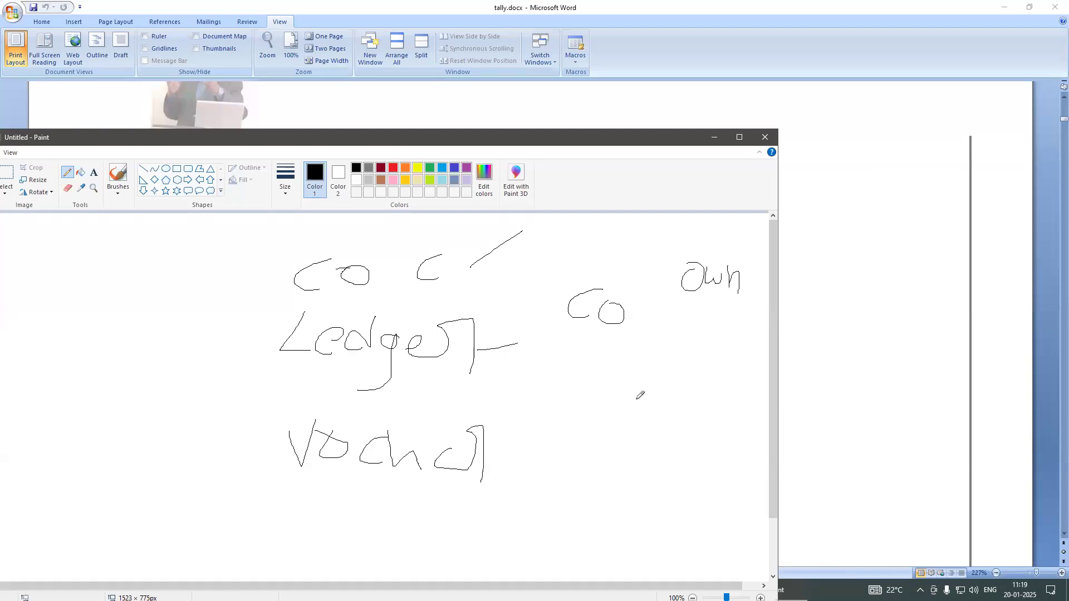
pyautogui.moveTo(594, 420)
pyautogui.mouseDown()
pyautogui.moveTo(607, 394)
pyautogui.moveTo(616, 412)
pyautogui.moveTo(618, 393)
pyautogui.moveTo(643, 402)
pyautogui.mouseUp()
pyautogui.moveTo(650, 377); pyautogui.dragTo(649, 402)
pyautogui.moveTo(701, 263)
pyautogui.mouseDown()
pyautogui.moveTo(676, 244)
pyautogui.moveTo(641, 248)
pyautogui.moveTo(595, 276)
pyautogui.moveTo(622, 275)
pyautogui.mouseUp()
pyautogui.moveTo(704, 260)
pyautogui.mouseDown()
pyautogui.moveTo(673, 246)
pyautogui.moveTo(613, 261)
pyautogui.moveTo(591, 280)
pyautogui.moveTo(597, 290)
pyautogui.moveTo(631, 268)
pyautogui.mouseUp()
pyautogui.moveTo(635, 370)
pyautogui.mouseDown()
pyautogui.moveTo(643, 344)
pyautogui.moveTo(688, 298)
pyautogui.moveTo(637, 337)
pyautogui.moveTo(630, 378)
pyautogui.moveTo(613, 332)
pyautogui.moveTo(637, 337)
pyautogui.mouseUp()
pyautogui.hotkey('ctrl', 'z')
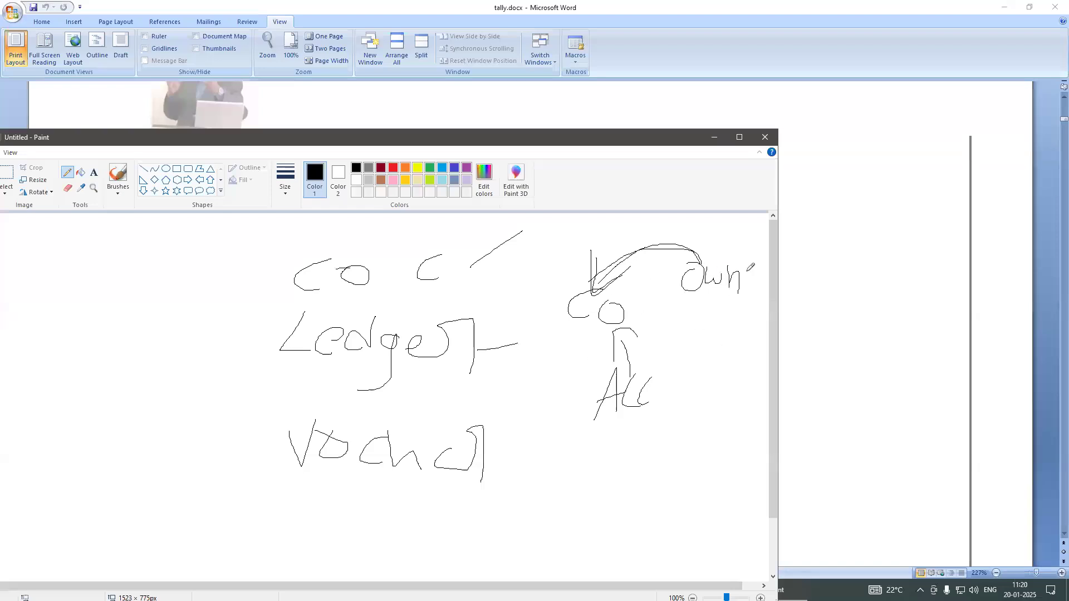
pyautogui.click(715, 139)
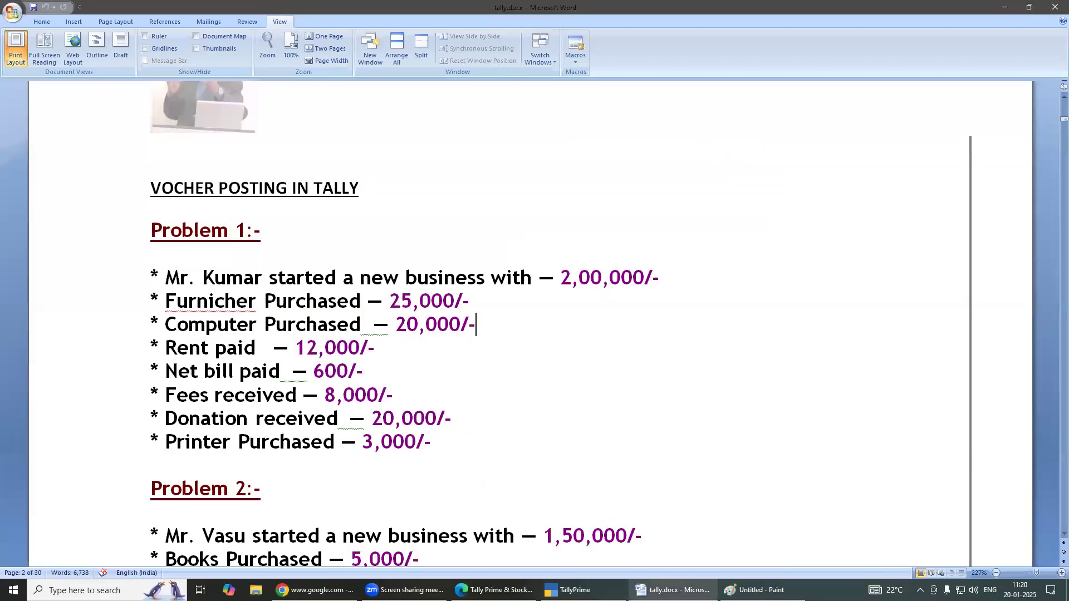
# Switch to TallyPrime, change the voucher type to Receipt, and set the receipt's account to Cash
pyautogui.moveTo(760, 590)
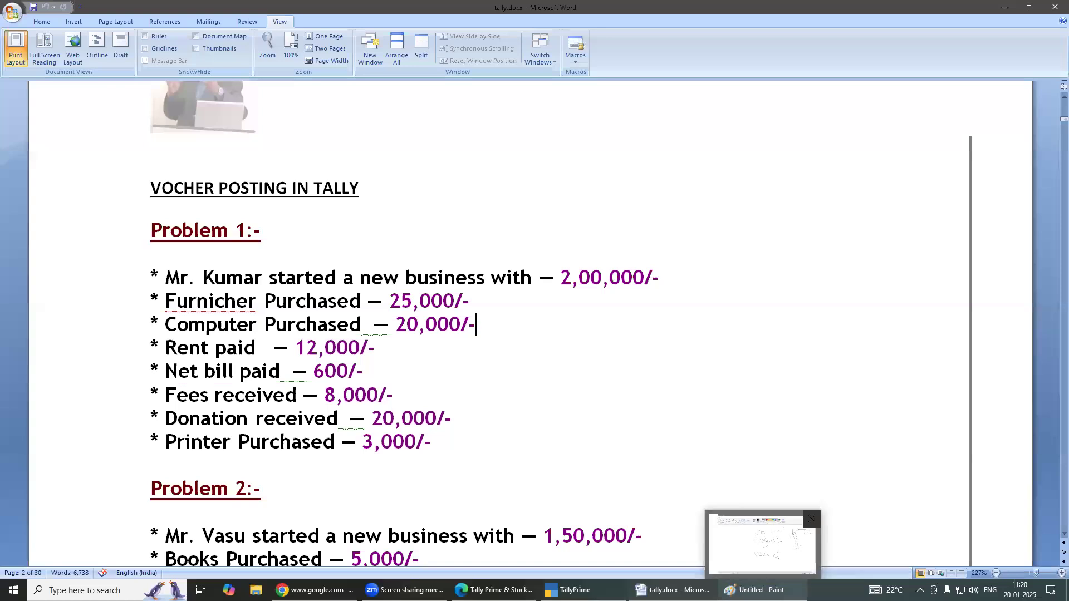
pyautogui.click(571, 591)
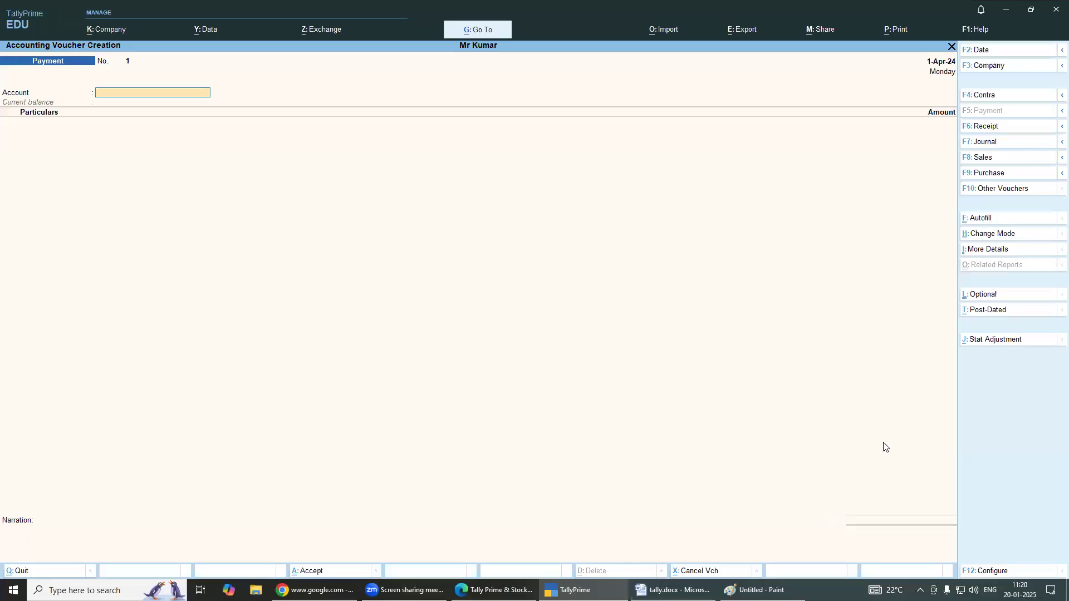
pyautogui.click(990, 127)
pyautogui.click(621, 69)
pyautogui.moveTo(6, 81)
pyautogui.mouseDown()
pyautogui.moveTo(104, 71)
pyautogui.moveTo(56, 33)
pyautogui.moveTo(106, 76)
pyautogui.moveTo(106, 56)
pyautogui.moveTo(8, 69)
pyautogui.moveTo(19, 32)
pyautogui.moveTo(6, 78)
pyautogui.moveTo(6, 60)
pyautogui.moveTo(18, 74)
pyautogui.moveTo(25, 47)
pyautogui.mouseUp()
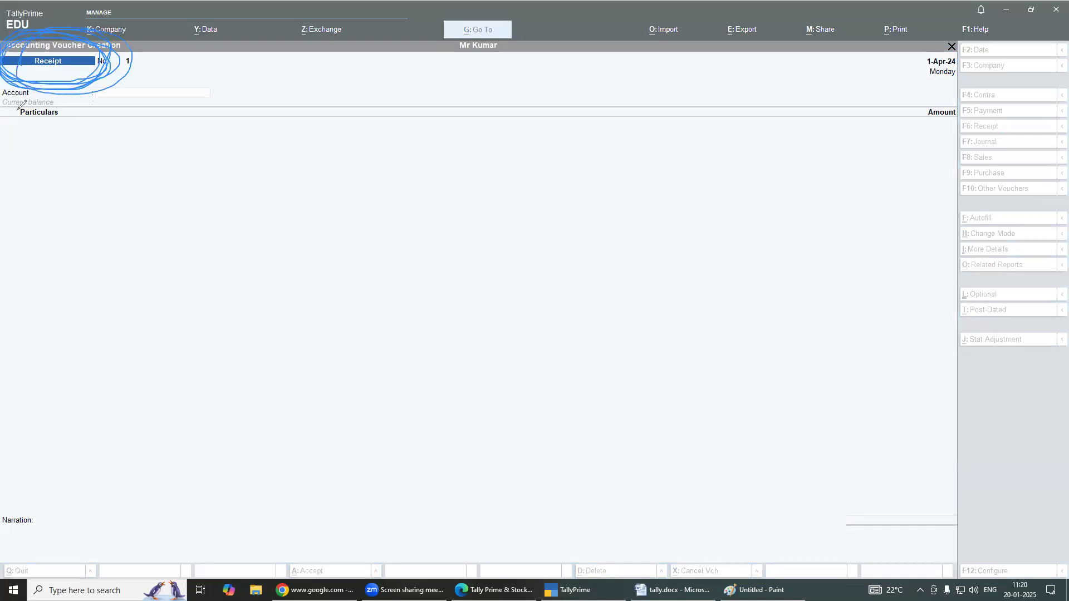
pyautogui.click(104, 96)
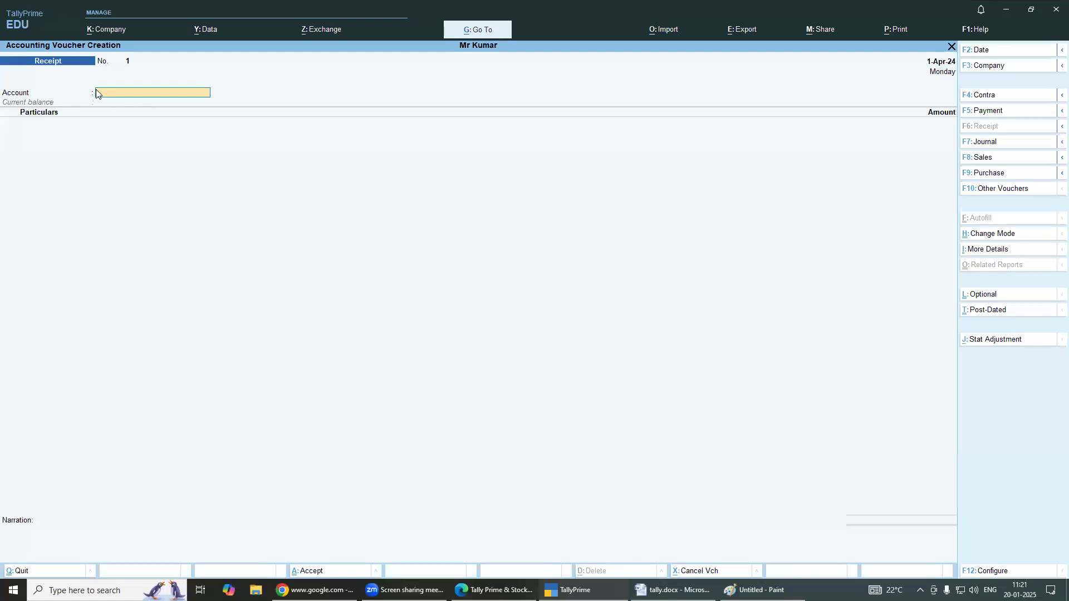
pyautogui.click(117, 94)
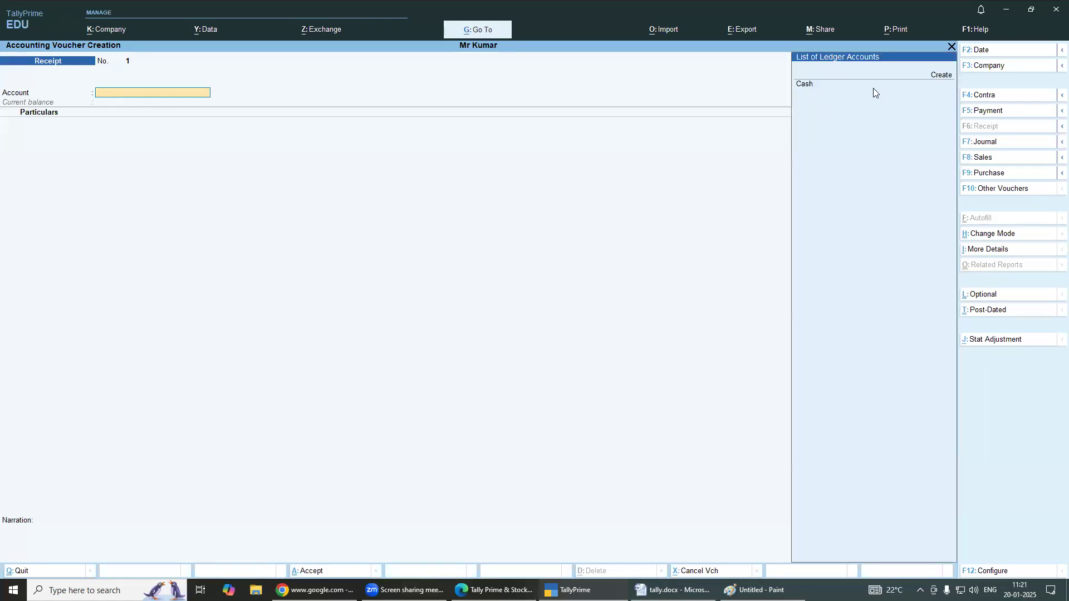
pyautogui.click(806, 89)
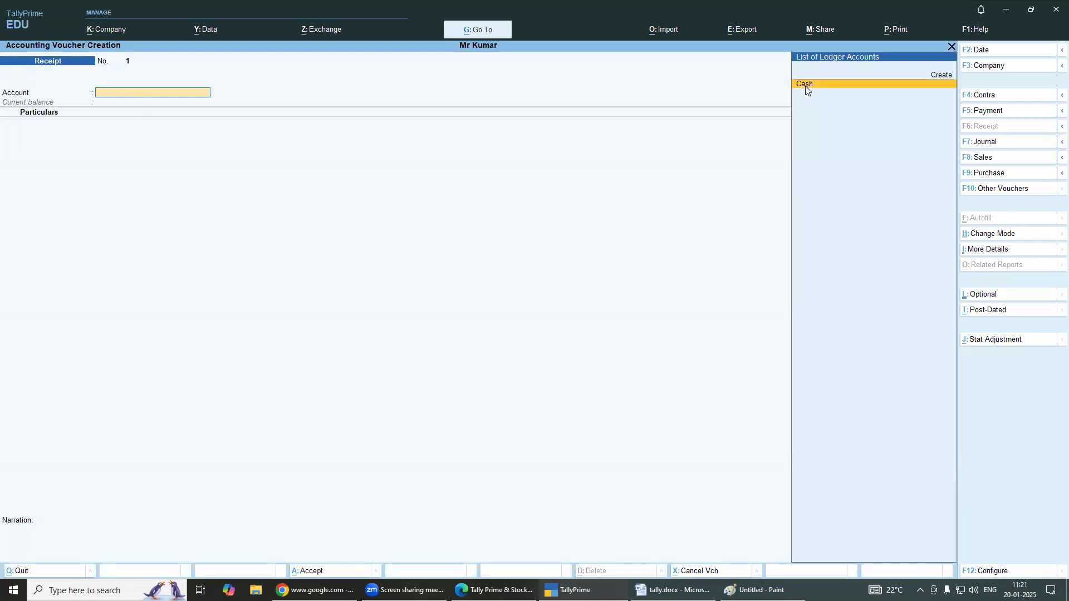
pyautogui.click(805, 86)
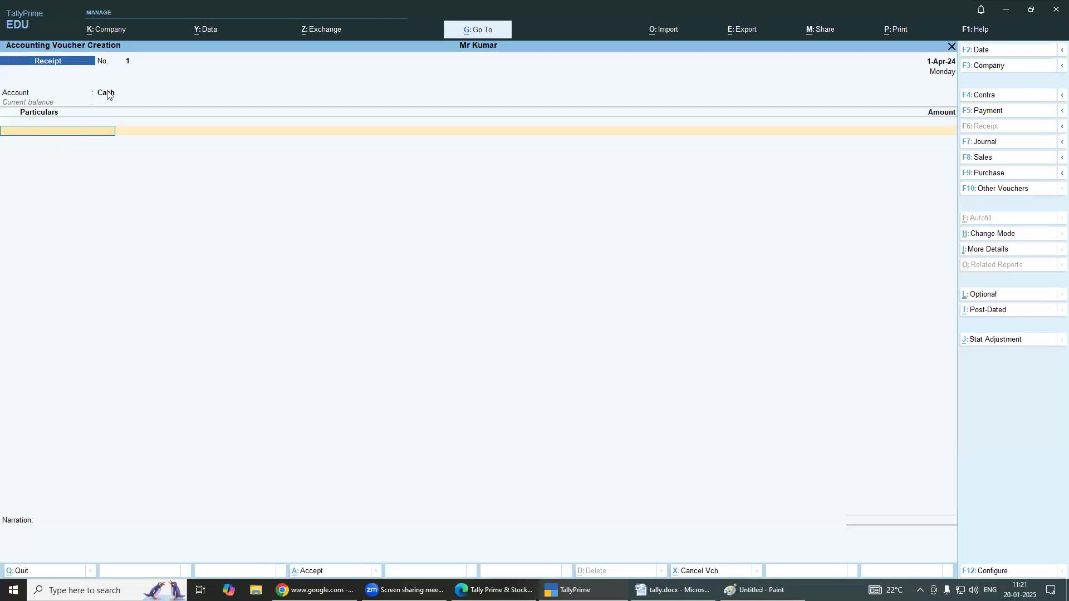
# Examine the list of ledger accounts offered for the receipt's particulars, from End of List to Rent A/c
pyautogui.click(52, 134)
pyautogui.press('Down')
pyautogui.press('Down')
pyautogui.press('Down')
pyautogui.press('Down')
pyautogui.press('Down')
pyautogui.press('Down')
pyautogui.press('Down')
pyautogui.press('Down')
pyautogui.press('Down')
pyautogui.press('Down')
pyautogui.press('Up')
pyautogui.press('Up')
pyautogui.press('Up')
pyautogui.press('Up')
pyautogui.press('Up')
pyautogui.press('Up')
pyautogui.press('Up')
pyautogui.press('Up')
pyautogui.press('Down')
pyautogui.press('Down')
pyautogui.press('Down')
pyautogui.press('Down')
pyautogui.press('Down')
pyautogui.press('Down')
pyautogui.press('Down')
pyautogui.press('Down')
pyautogui.press('Up')
pyautogui.press('Up')
pyautogui.press('Up')
pyautogui.press('Up')
pyautogui.press('Up')
pyautogui.press('Up')
pyautogui.press('Up')
pyautogui.press('Up')
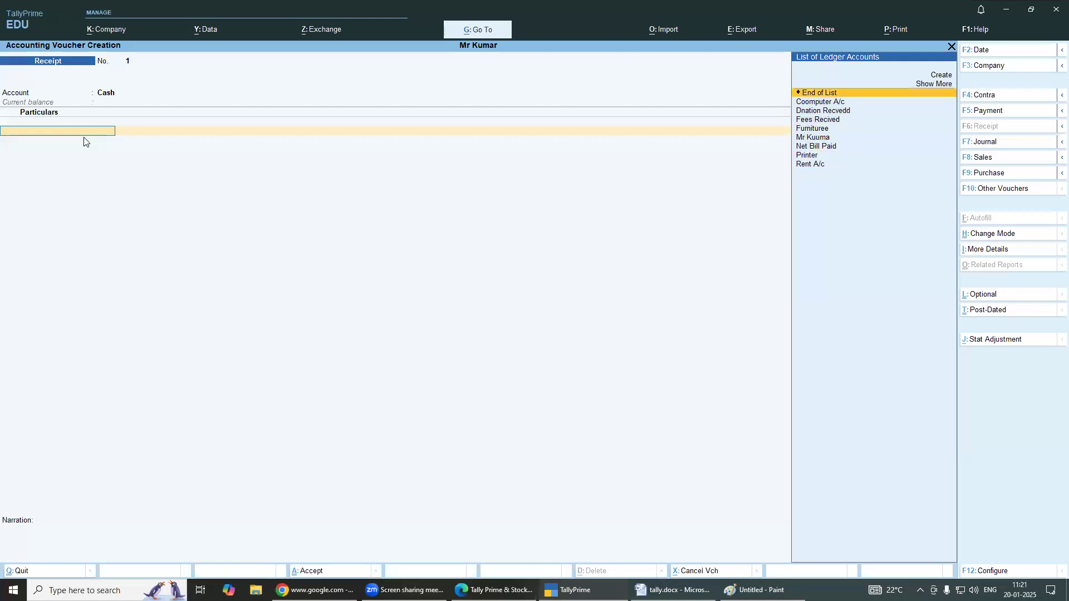
# Choose the business owner's ledger as the receipt's particulars
pyautogui.press('Down')
pyautogui.press('Down')
pyautogui.press('Down')
pyautogui.press('Down')
pyautogui.press('Down')
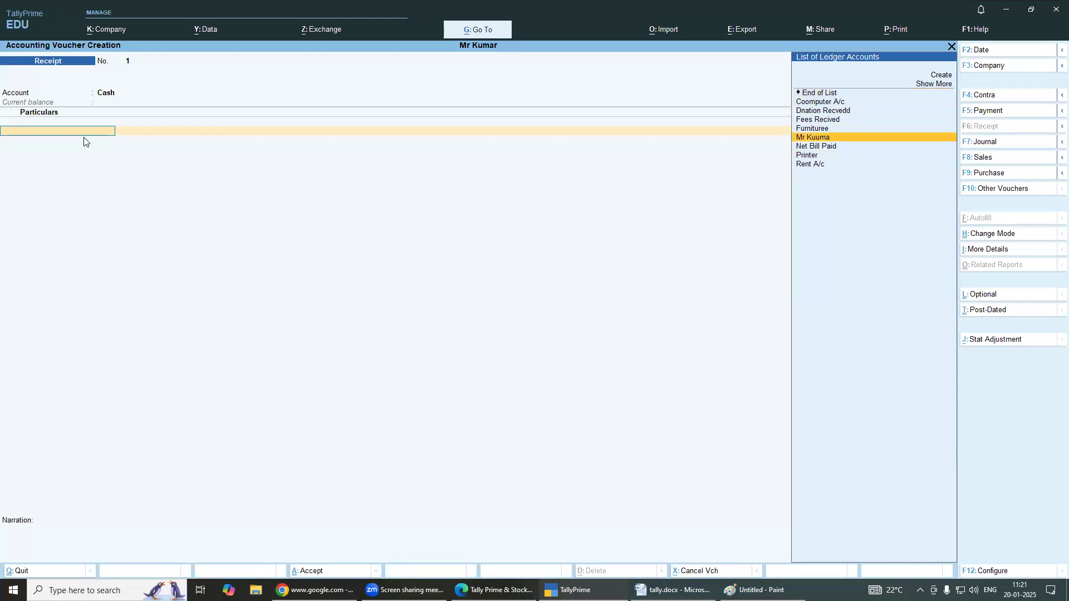
pyautogui.press('Return')
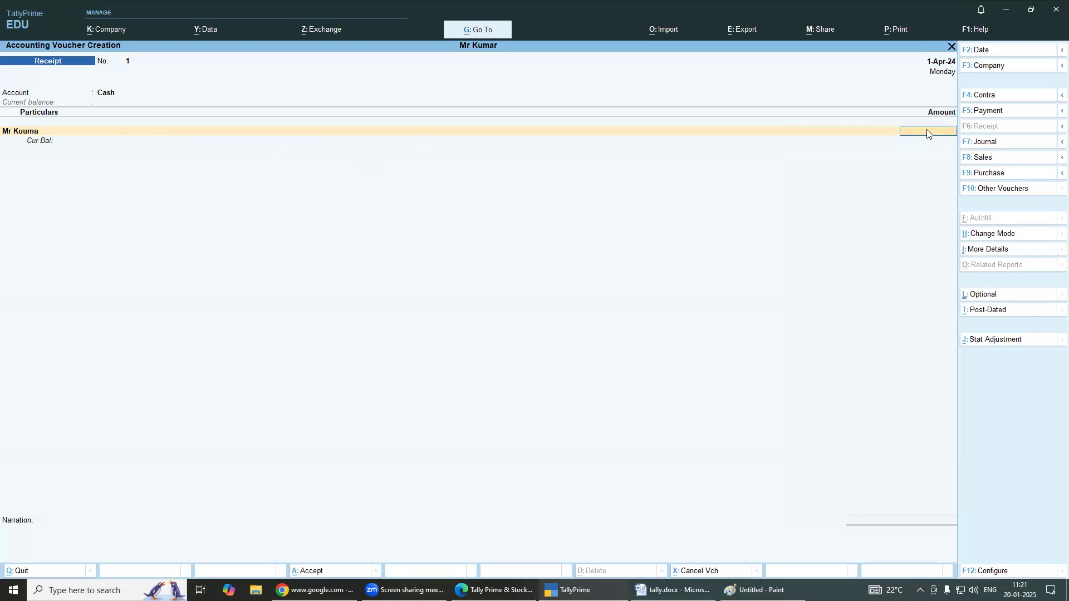
# Check the business-start amount of Problem 1 in tally.docx, and enter 200000 as the receipt amount in TallyPrime
pyautogui.click(681, 588)
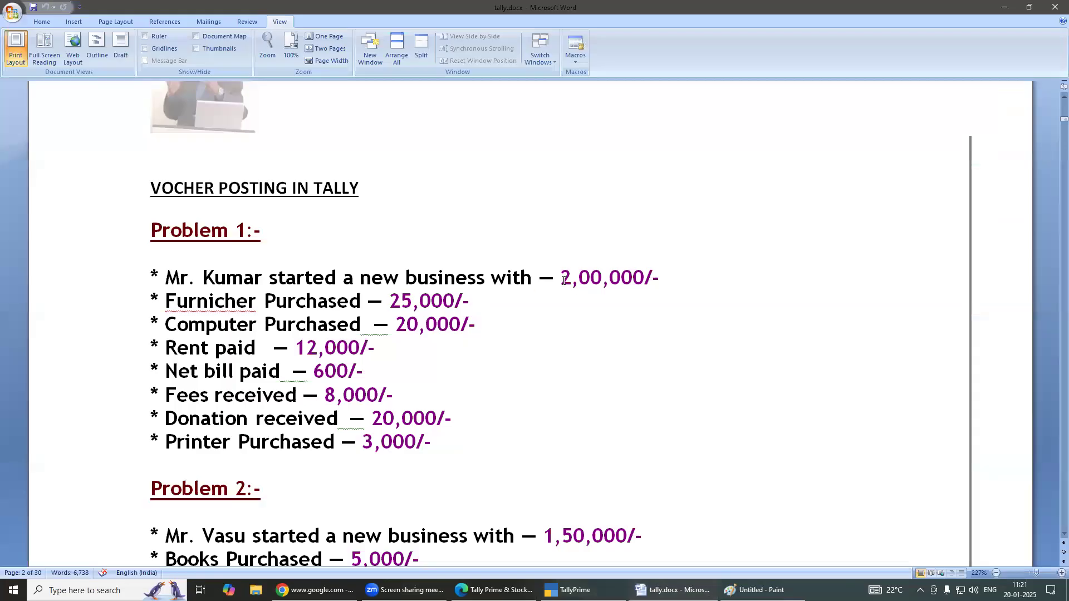
pyautogui.moveTo(562, 279); pyautogui.dragTo(649, 275)
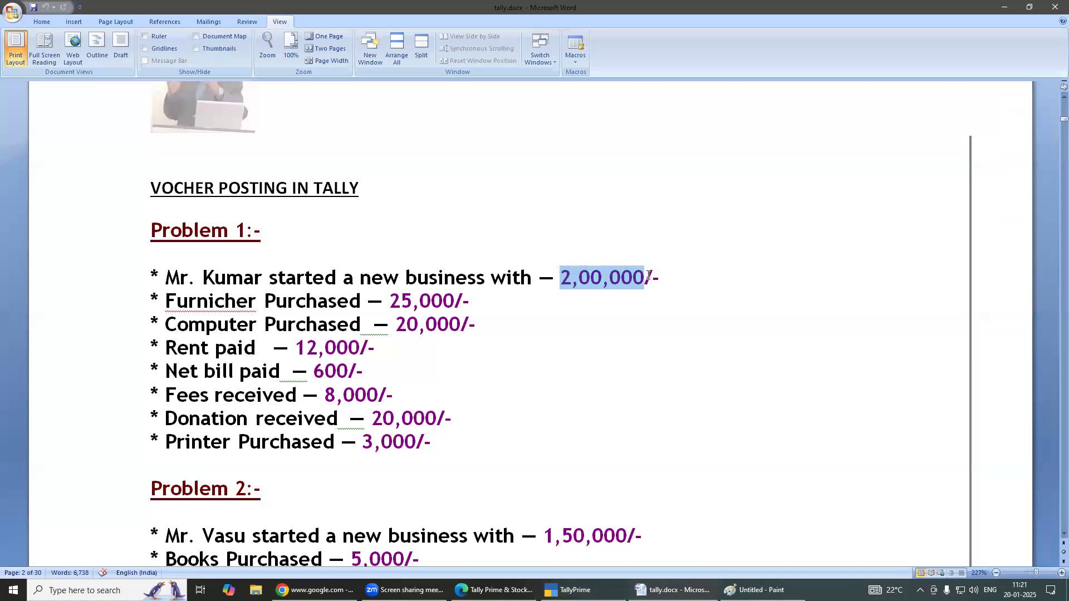
pyautogui.click(565, 305)
pyautogui.moveTo(562, 278); pyautogui.dragTo(647, 273)
pyautogui.click(552, 319)
pyautogui.moveTo(563, 279); pyautogui.dragTo(655, 269)
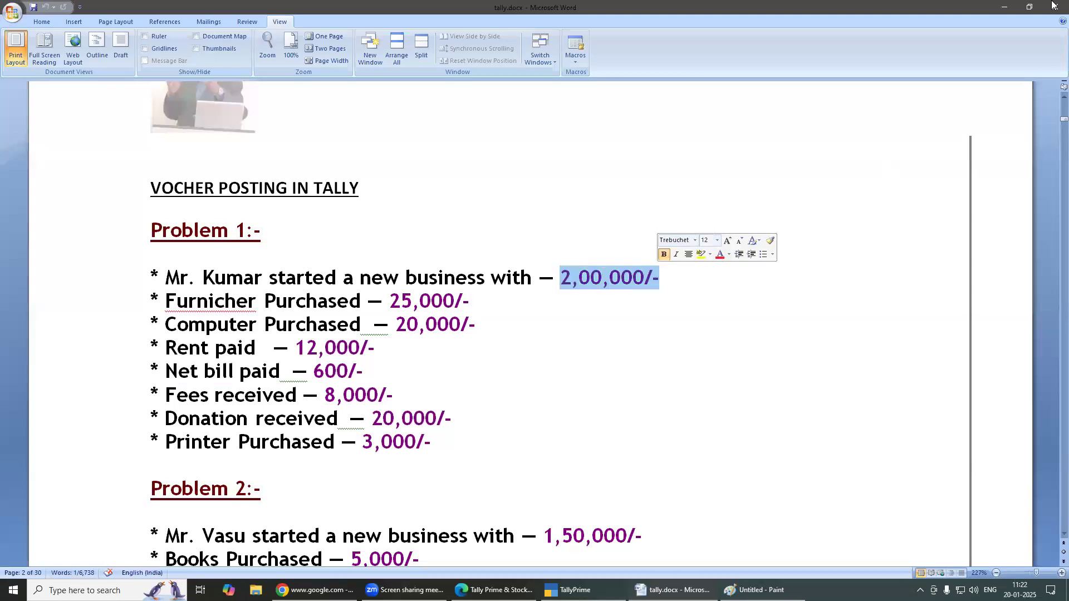
pyautogui.click(1000, 10)
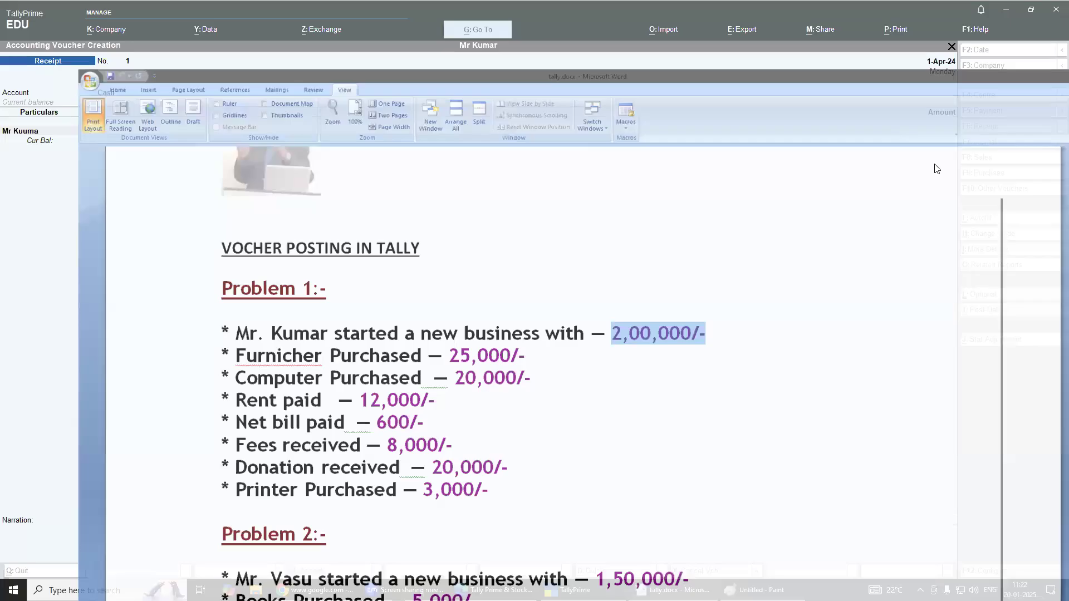
pyautogui.click(928, 132)
pyautogui.write('2')
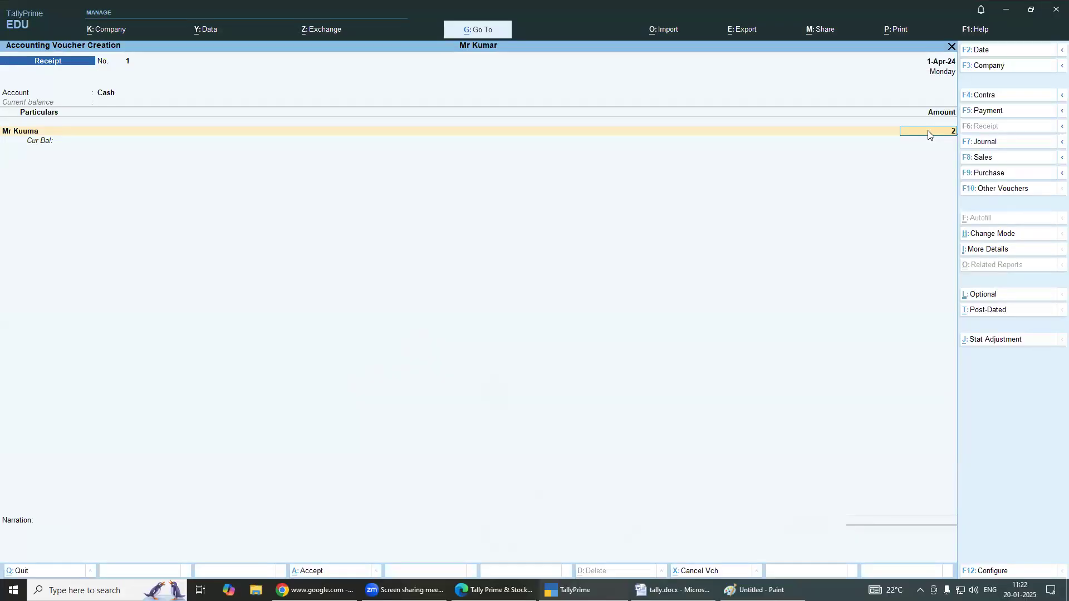
pyautogui.write('00000')
pyautogui.press('Return')
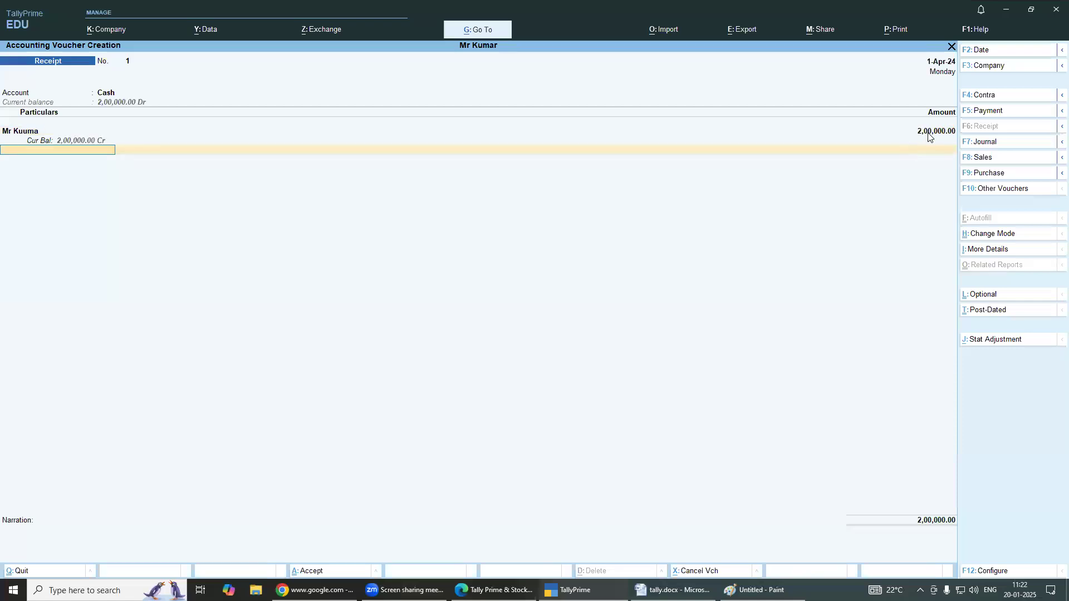
# Enter the narration "beng started buusness with cash" and accept the receipt voucher
pyautogui.press('Return')
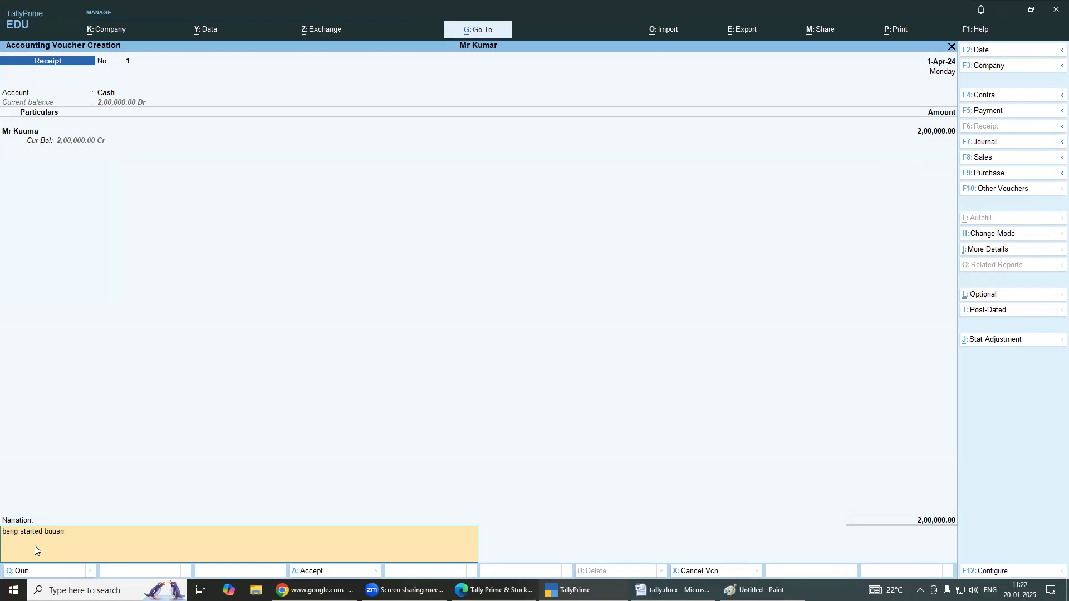
pyautogui.write('th')
pyautogui.press('BackSpace')
pyautogui.press('BackSpace')
pyautogui.write('with cash')
pyautogui.press('Return')
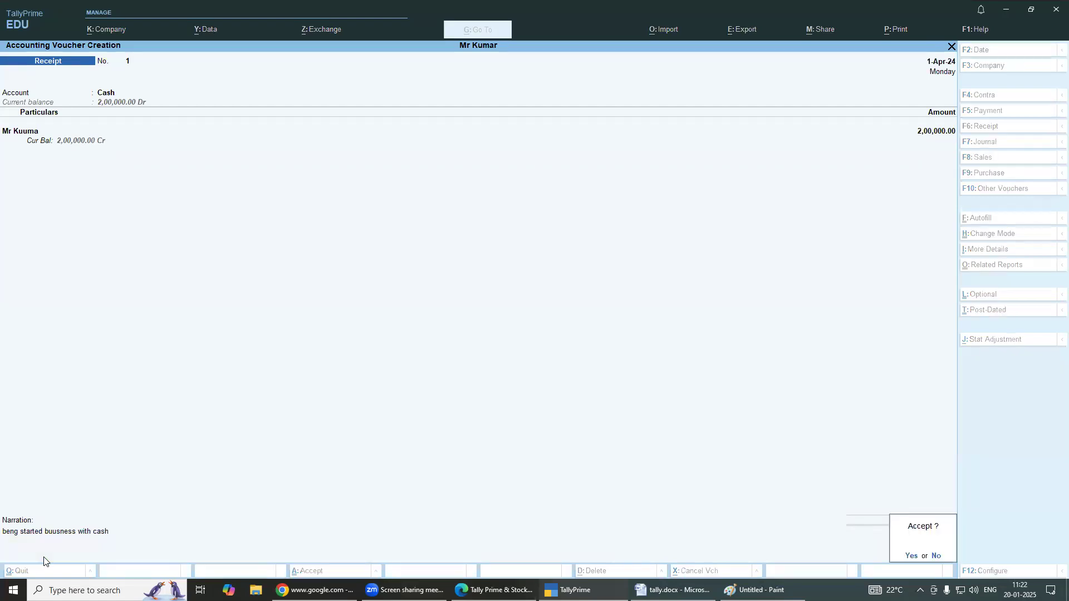
pyautogui.press('Return')
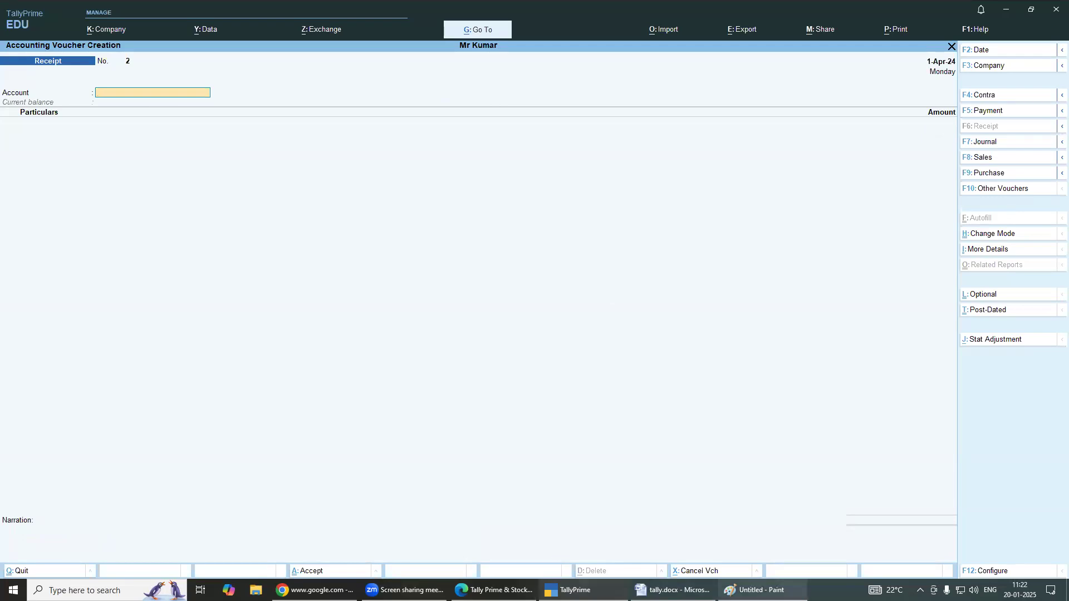
# Review the Problem 1 entries in tally.docx, handwrite an "F" note in Paint below the existing notes, and return to TallyPrime
pyautogui.click(673, 590)
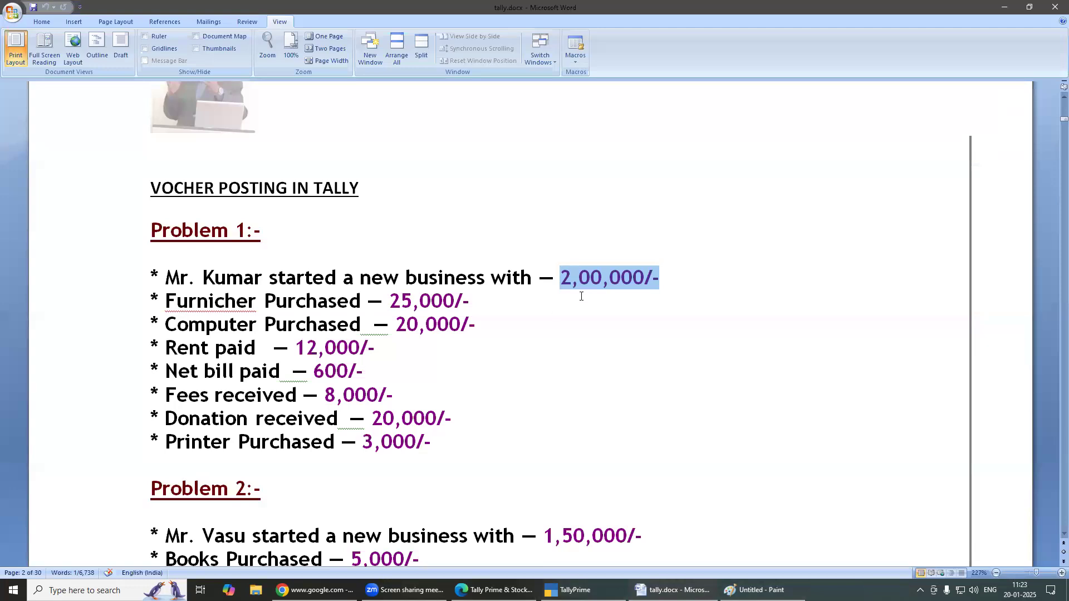
pyautogui.click(1005, 8)
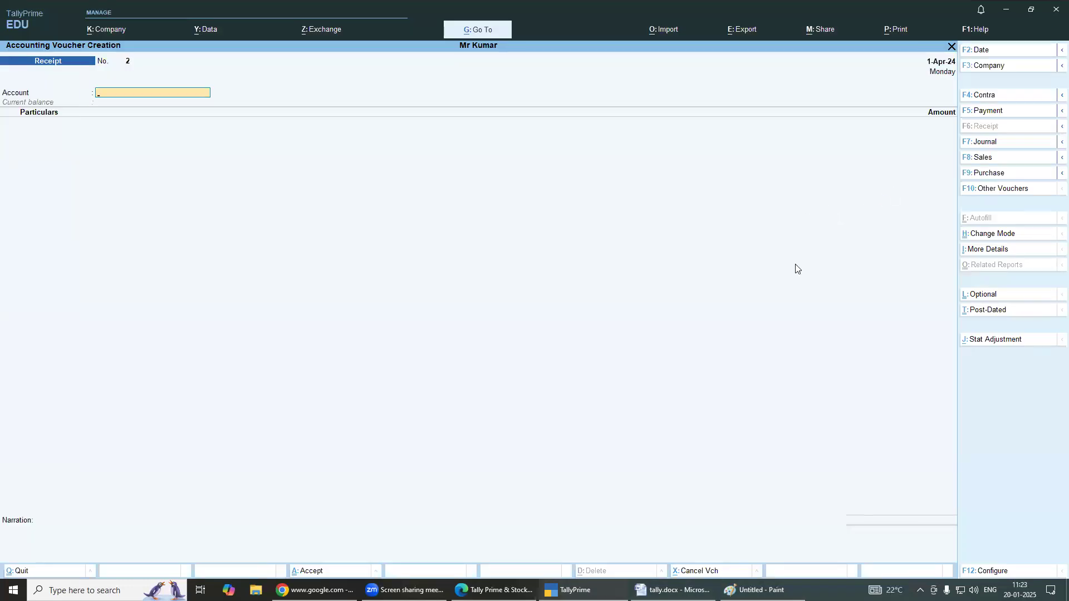
pyautogui.click(758, 590)
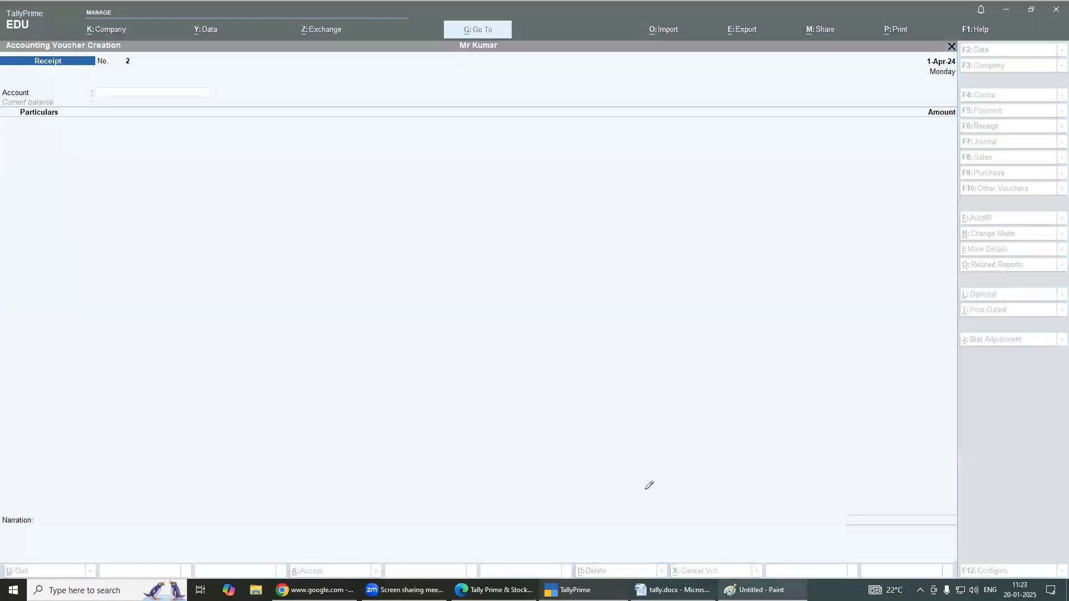
pyautogui.moveTo(555, 463)
pyautogui.mouseDown()
pyautogui.moveTo(552, 490)
pyautogui.moveTo(578, 466)
pyautogui.mouseUp()
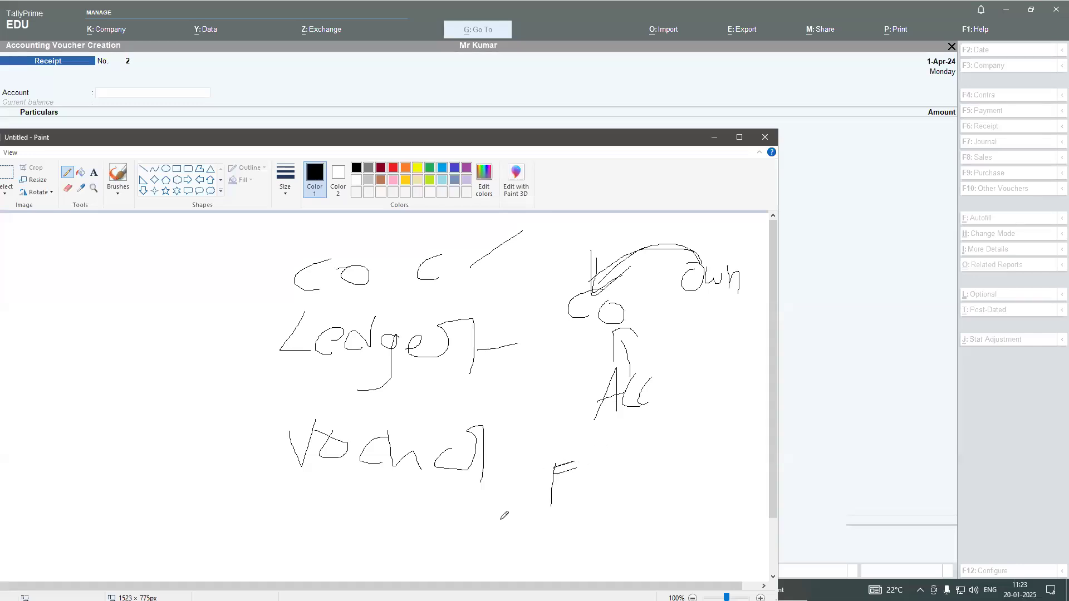
pyautogui.click(476, 504)
pyautogui.moveTo(476, 504)
pyautogui.mouseDown()
pyautogui.moveTo(522, 484)
pyautogui.moveTo(512, 501)
pyautogui.mouseUp()
pyautogui.moveTo(645, 466)
pyautogui.mouseDown()
pyautogui.moveTo(593, 482)
pyautogui.moveTo(608, 482)
pyautogui.mouseUp()
pyautogui.moveTo(478, 508); pyautogui.dragTo(509, 503)
pyautogui.click(425, 72)
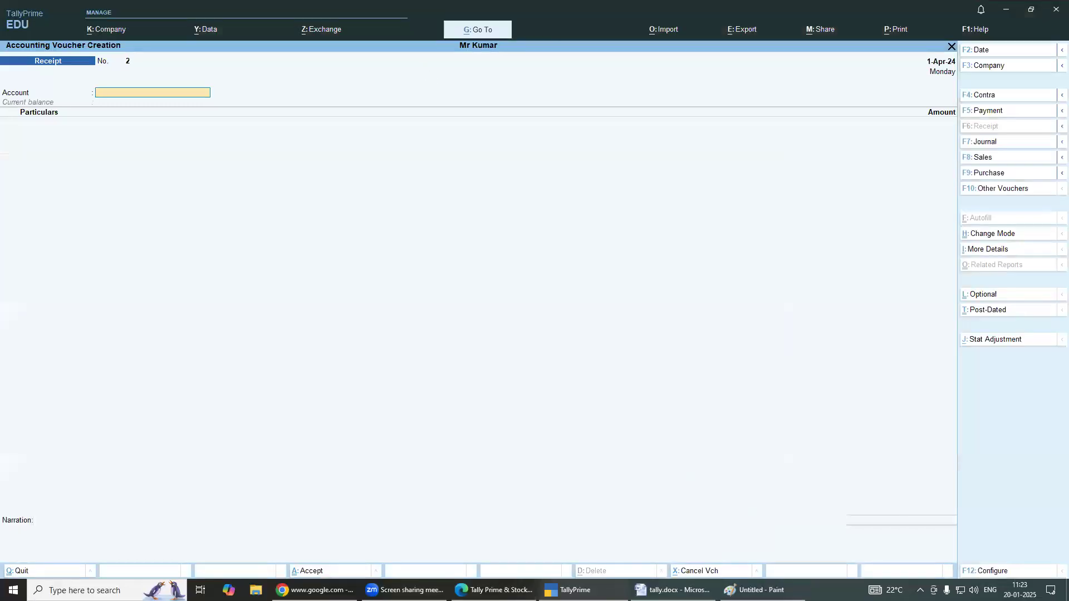
# Change the voucher type to Payment and set the payment's account to Cash
pyautogui.moveTo(757, 590)
pyautogui.click(978, 111)
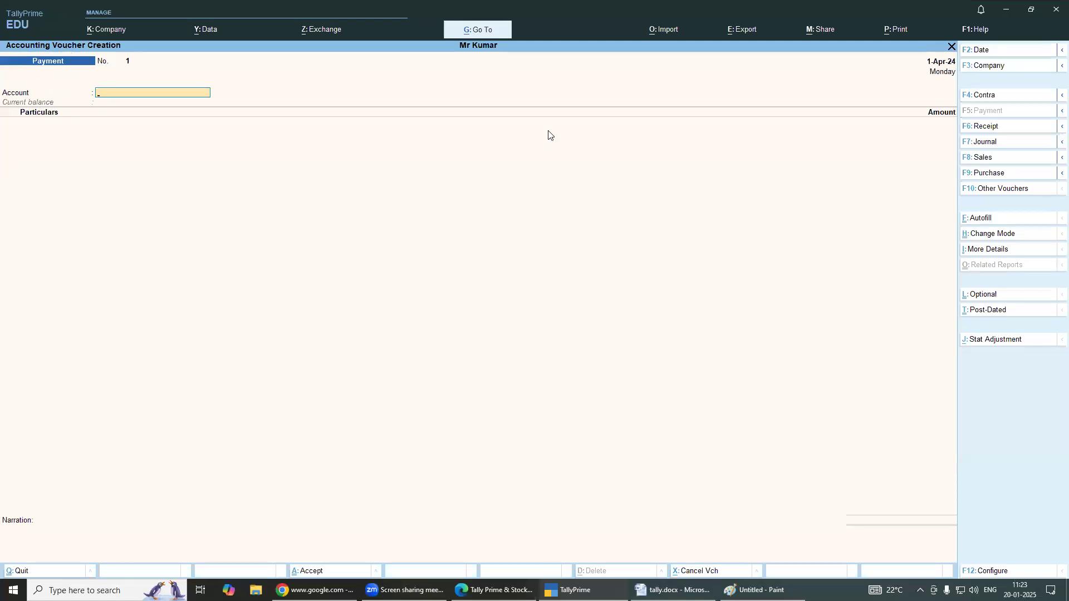
pyautogui.moveTo(108, 50)
pyautogui.mouseDown()
pyautogui.moveTo(28, 92)
pyautogui.moveTo(122, 70)
pyautogui.moveTo(108, 38)
pyautogui.moveTo(45, 69)
pyautogui.moveTo(58, 73)
pyautogui.mouseUp()
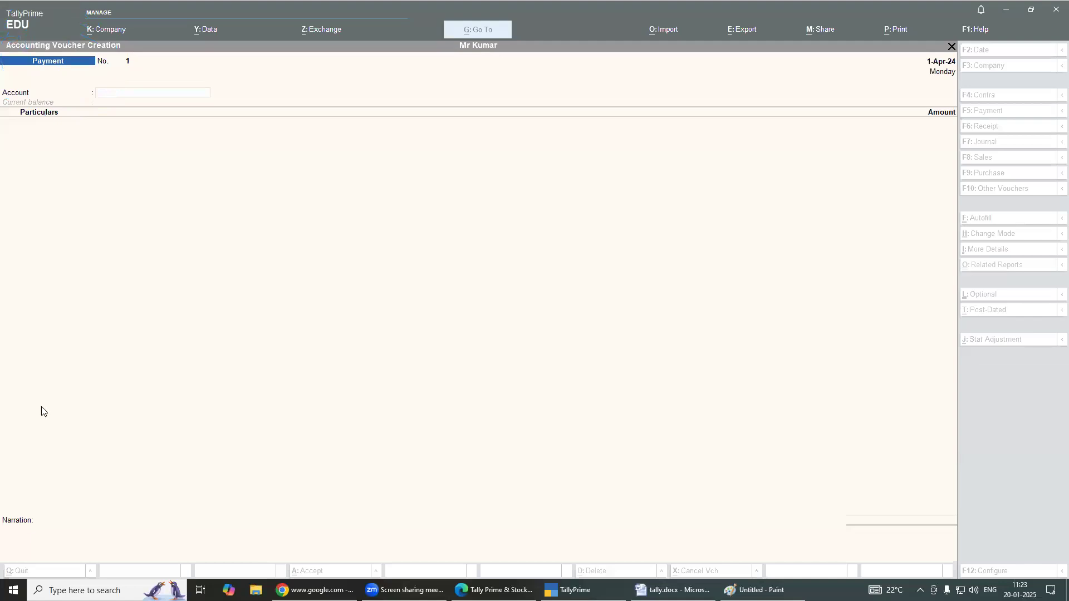
pyautogui.click(13, 488)
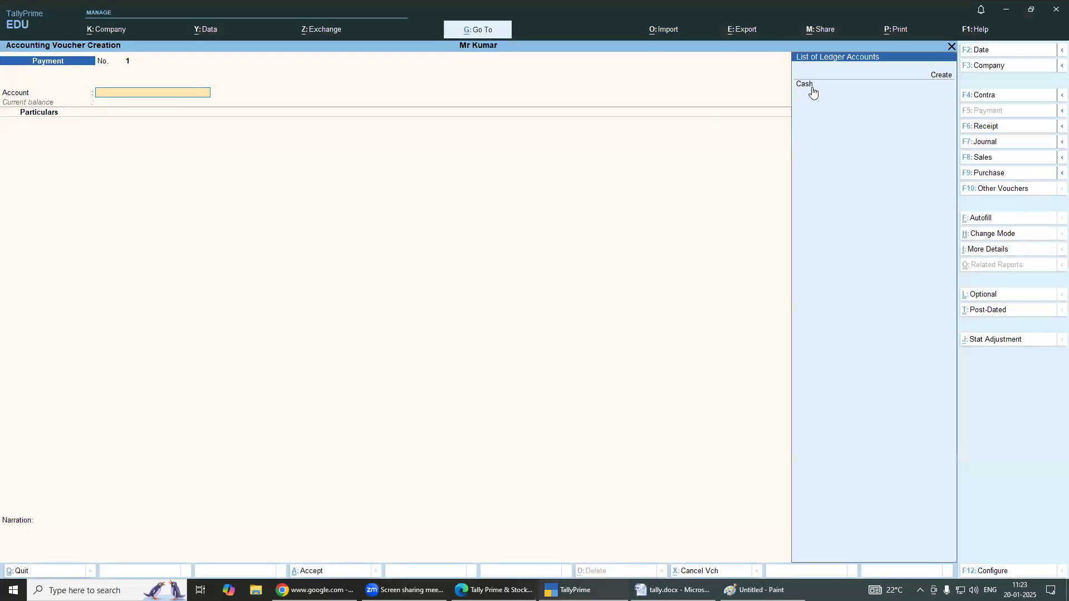
pyautogui.click(812, 87)
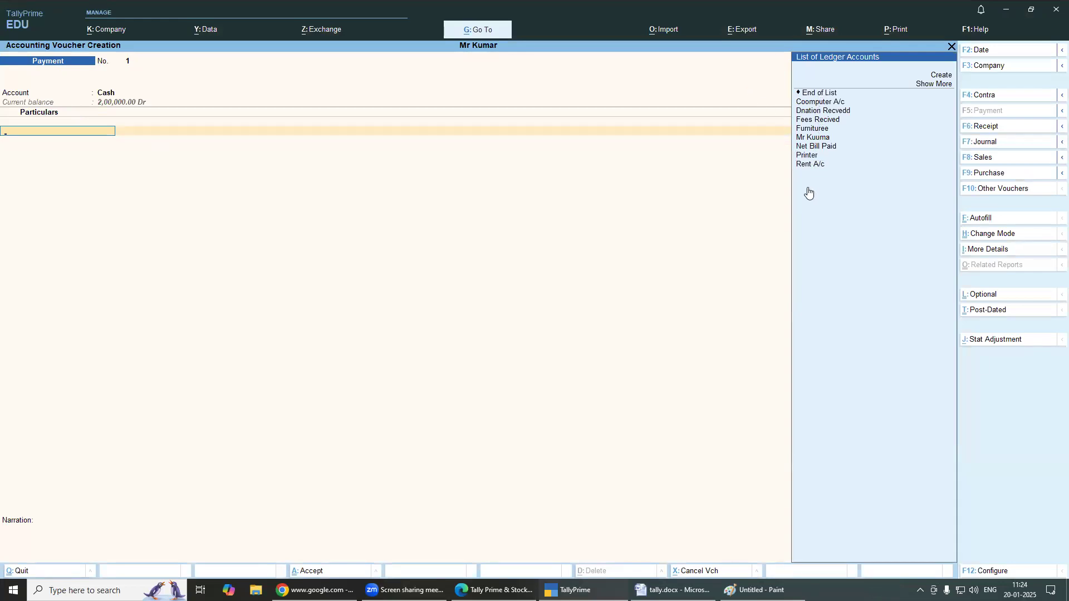
# Post the computer purchase as a payment to Coomputer A/c for 20,000, checking the amount in tally.docx, and accept the voucher
pyautogui.click(813, 104)
pyautogui.click(813, 103)
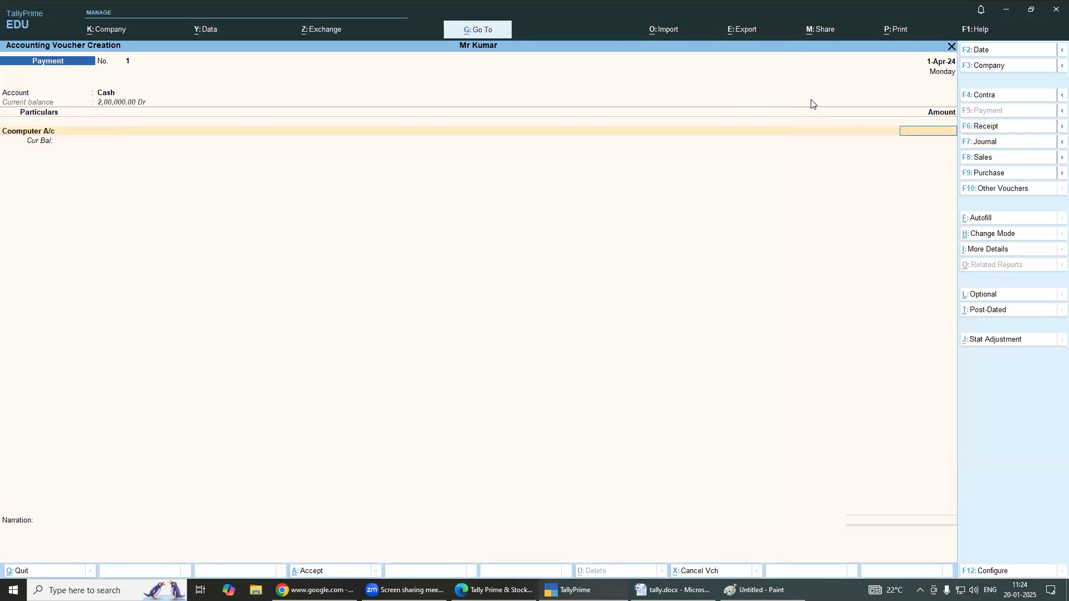
pyautogui.hotkey('alt', 'Tab')
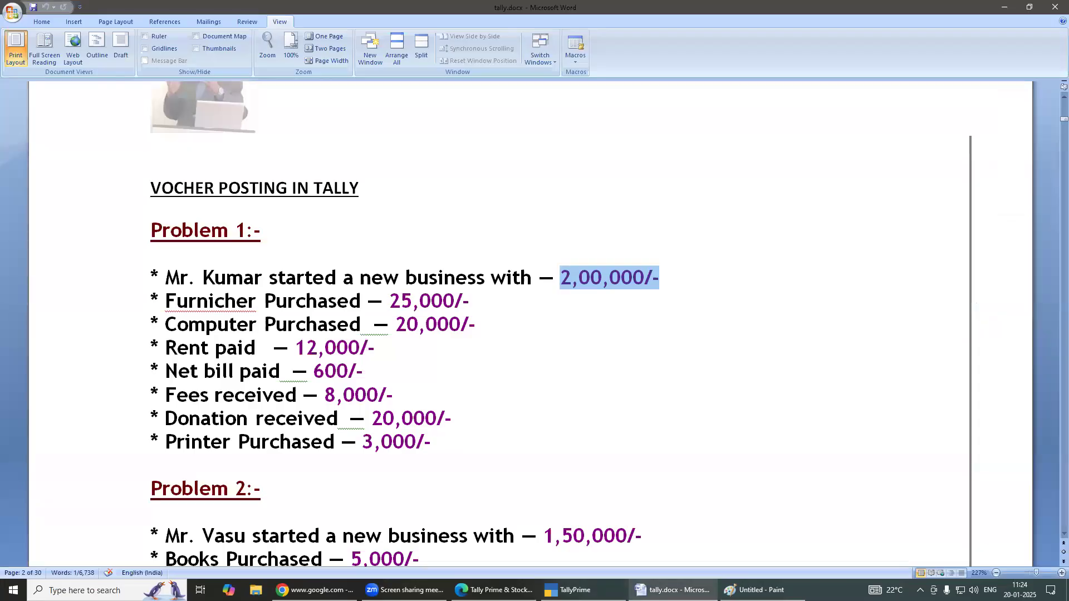
pyautogui.hotkey('alt', 'Tab')
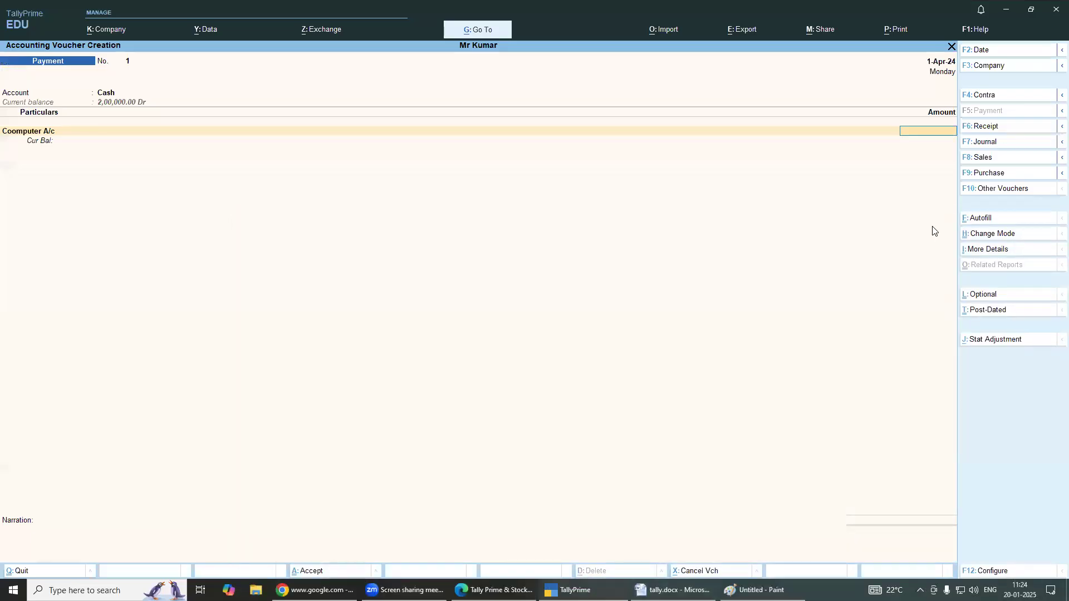
pyautogui.write('0000')
pyautogui.press('Return')
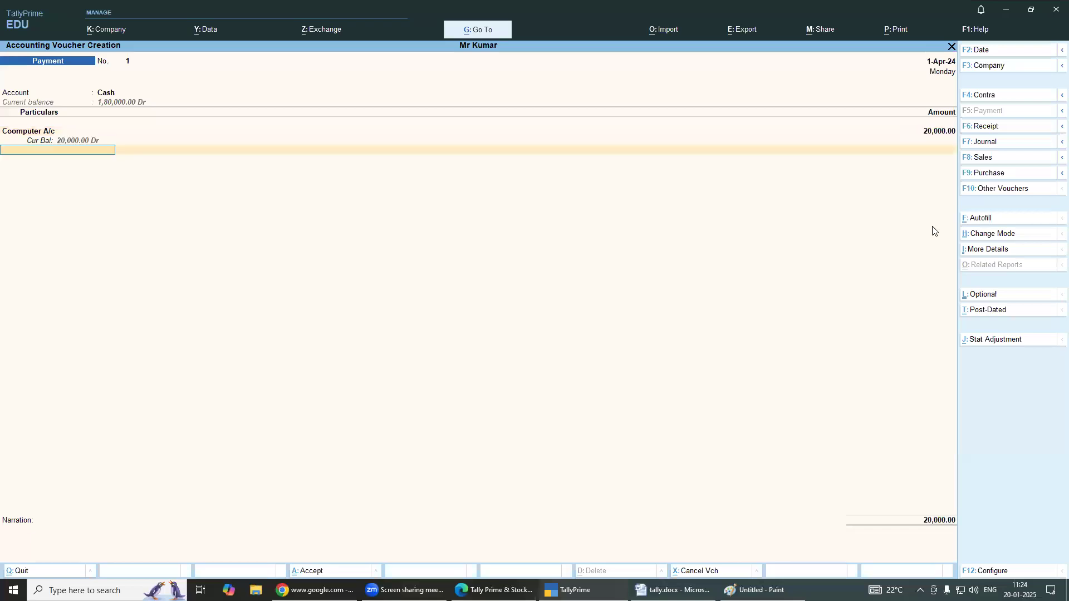
pyautogui.press('Return')
pyautogui.press('Return')
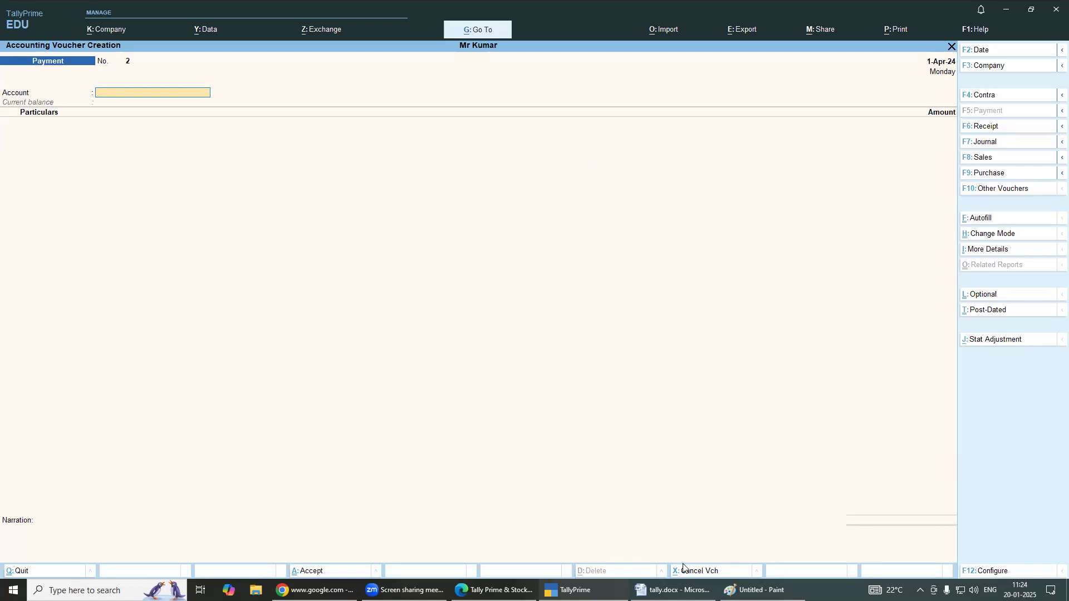
# Check the rent entry in tally.docx, then start its payment voucher with Cash as the account and Rent A/c as the particulars
pyautogui.click(674, 591)
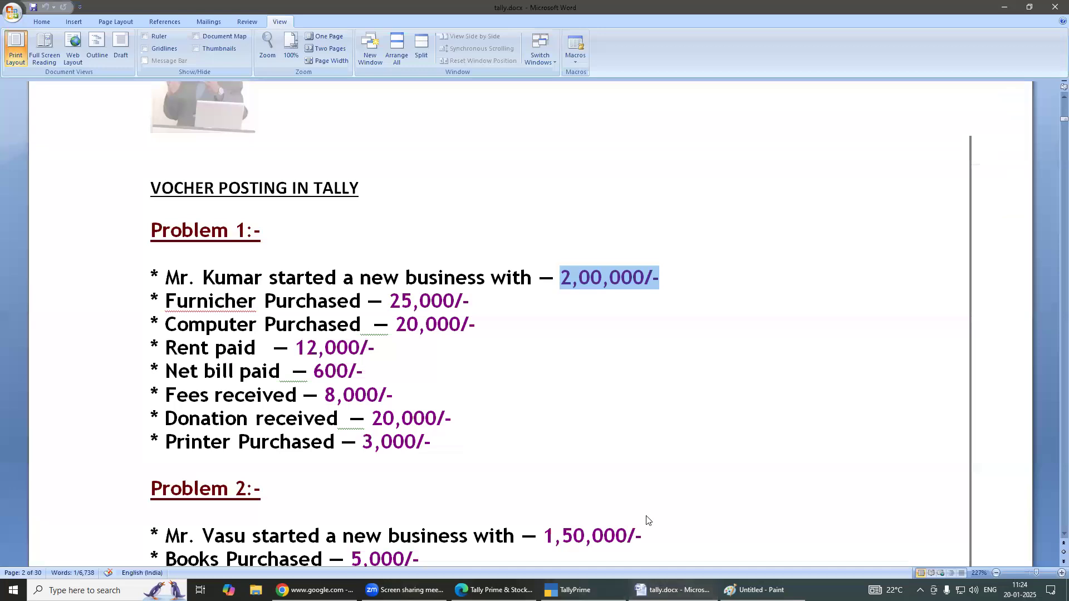
pyautogui.click(571, 590)
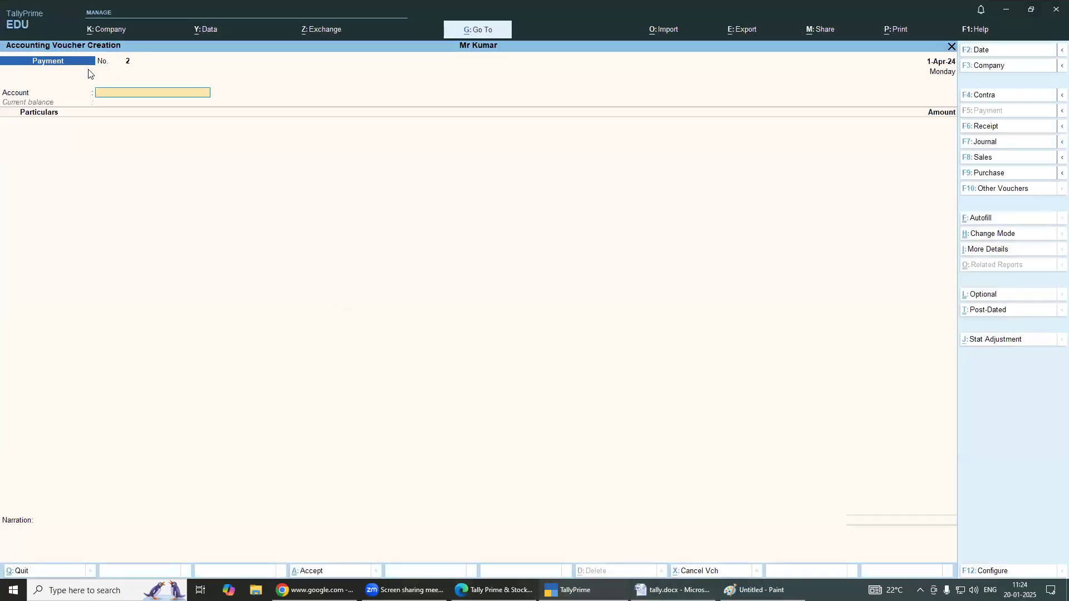
pyautogui.click(110, 92)
pyautogui.press('Down')
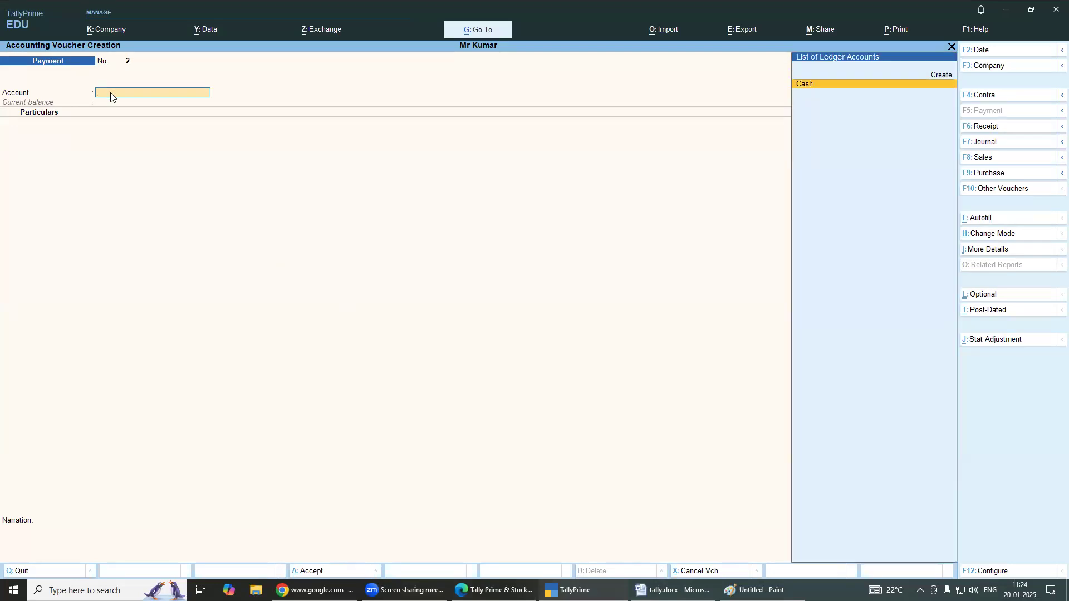
pyautogui.press('Return')
pyautogui.press('Down')
pyautogui.press('Down')
pyautogui.press('Down')
pyautogui.press('Down')
pyautogui.press('Down')
pyautogui.press('Down')
pyautogui.press('Down')
pyautogui.press('Down')
pyautogui.press('Down')
pyautogui.press('Down')
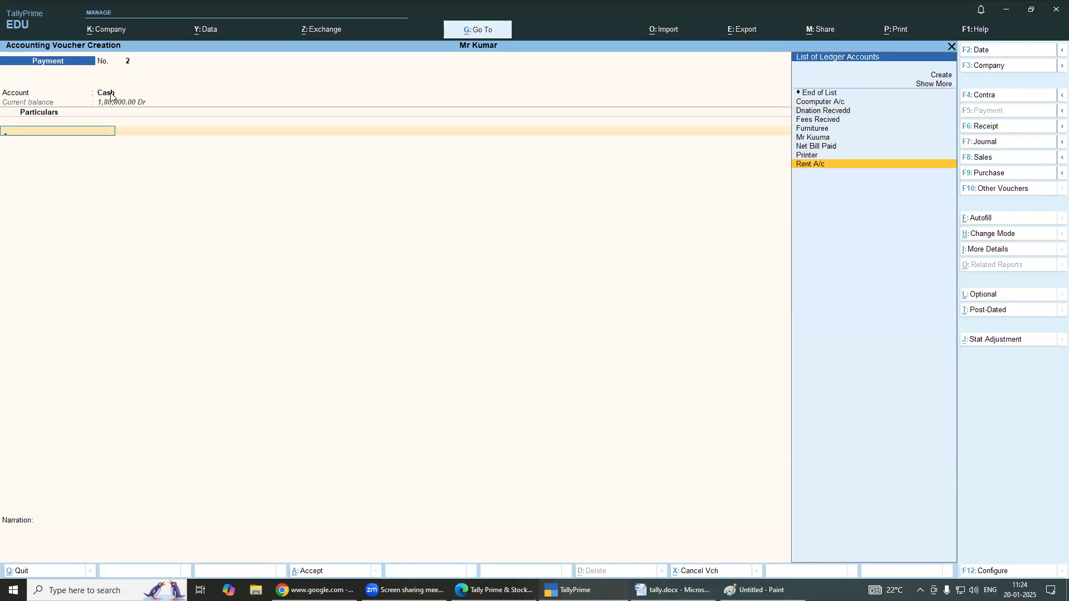
pyautogui.press('Return')
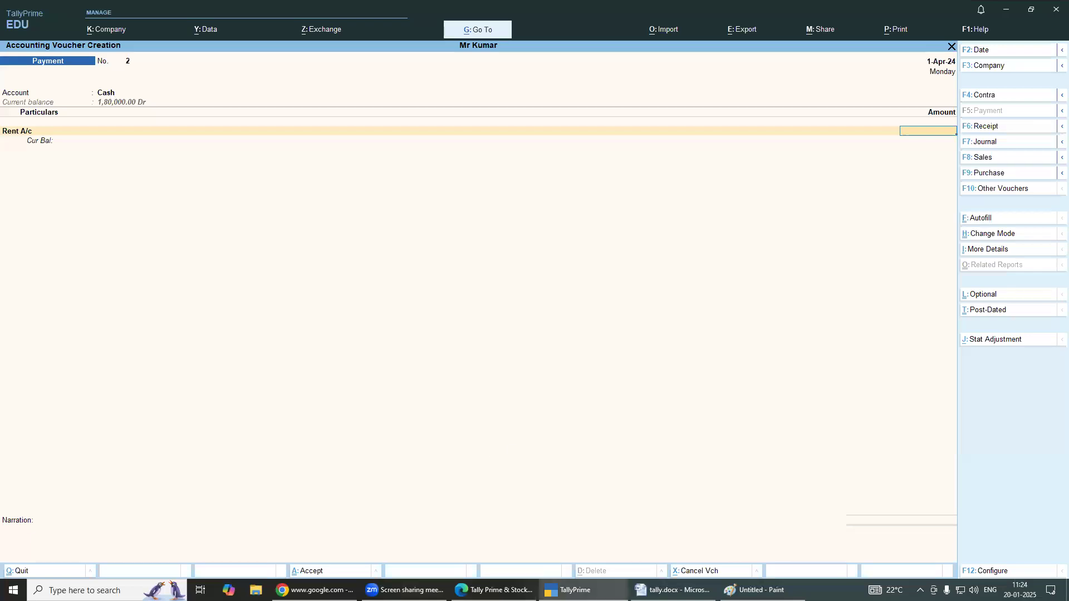
# Enter 12,000 as the Rent A/c amount, checking it against tally.docx, and accept the payment voucher without a narration
pyautogui.click(674, 590)
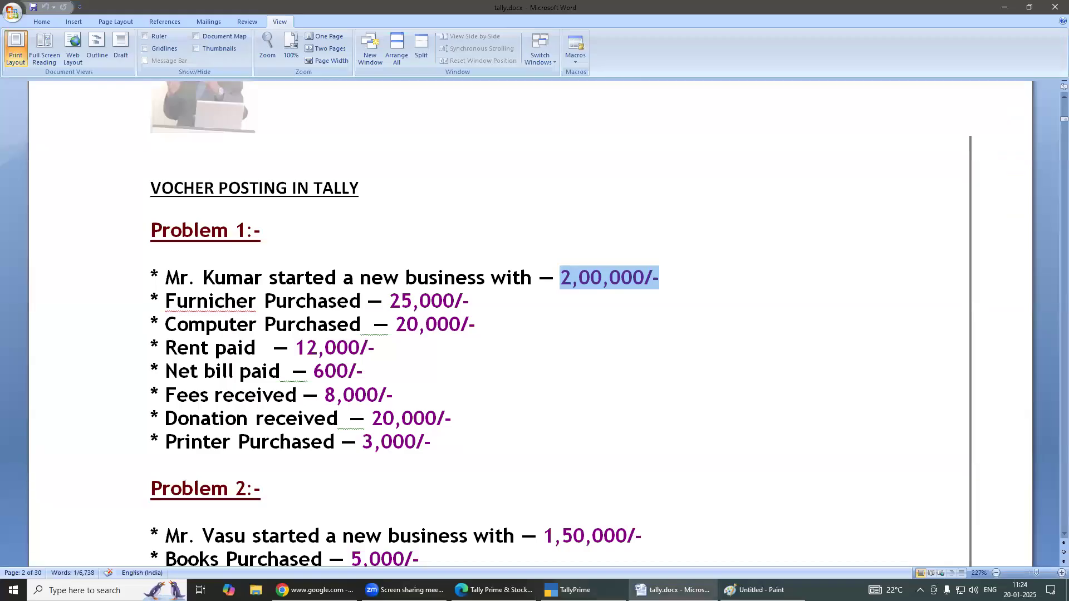
pyautogui.hotkey('alt', 'Tab')
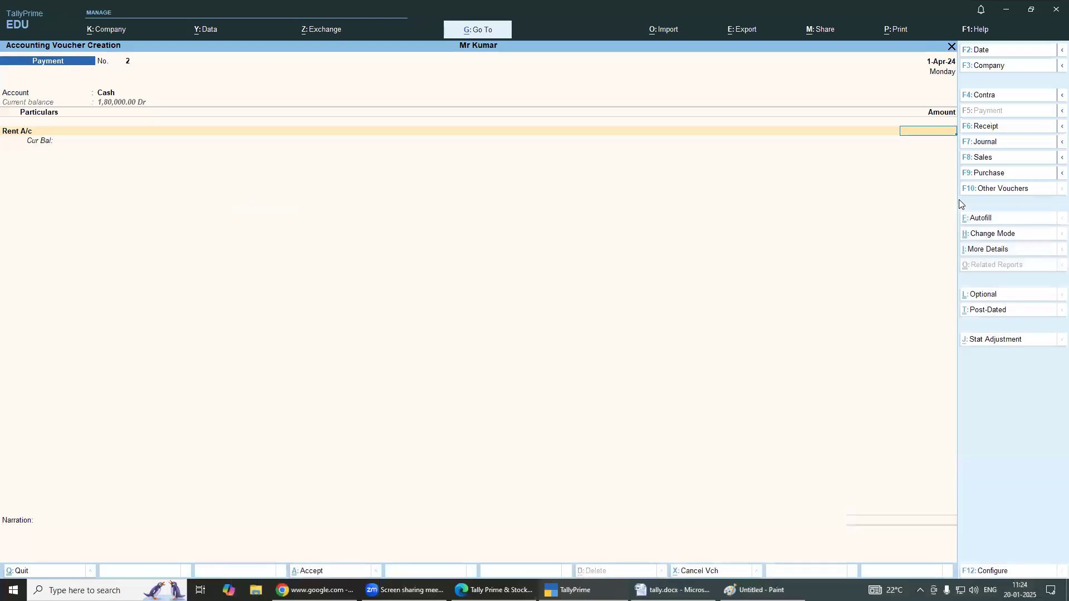
pyautogui.write('12000')
pyautogui.press('Return')
pyautogui.press('Return')
pyautogui.press('Return')
pyautogui.press('Return')
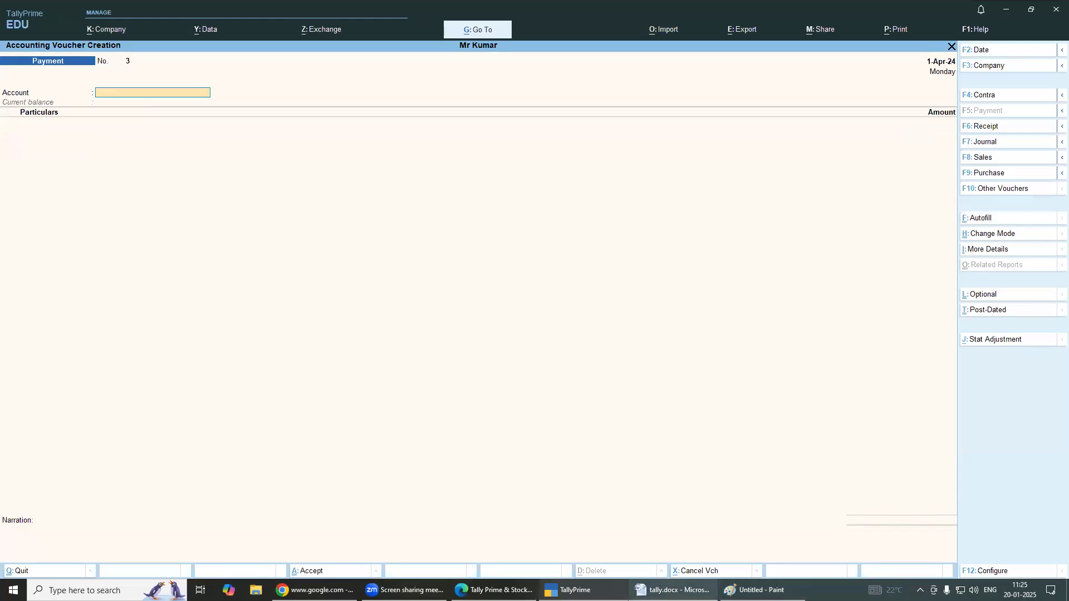
# Check the net bill entry in tally.docx and fill the payment voucher with account Cash and particulars Net Bill Paid
pyautogui.click(673, 590)
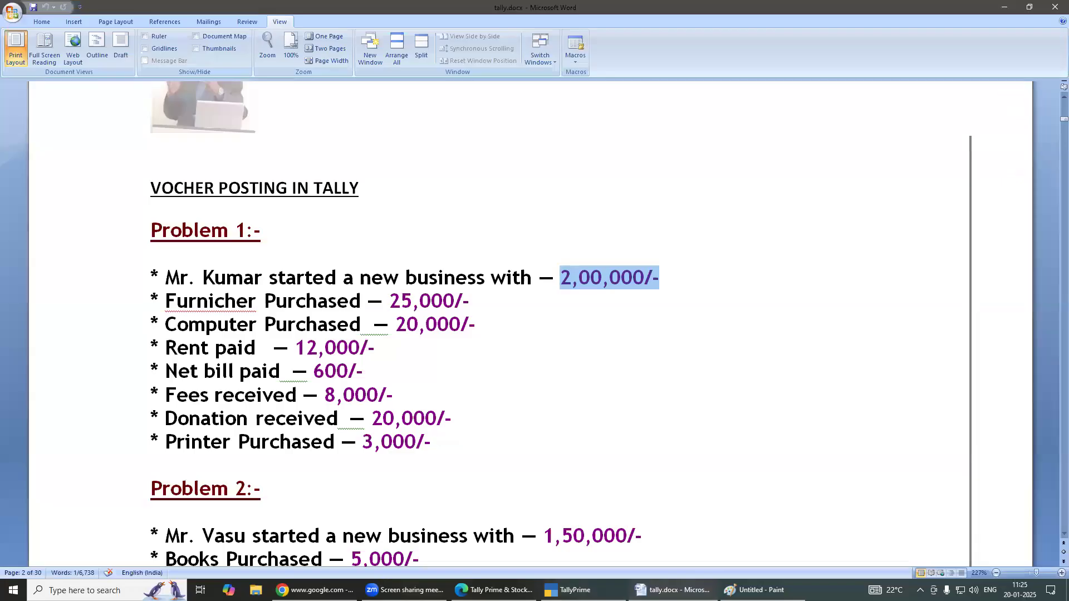
pyautogui.hotkey('alt', 'Tab')
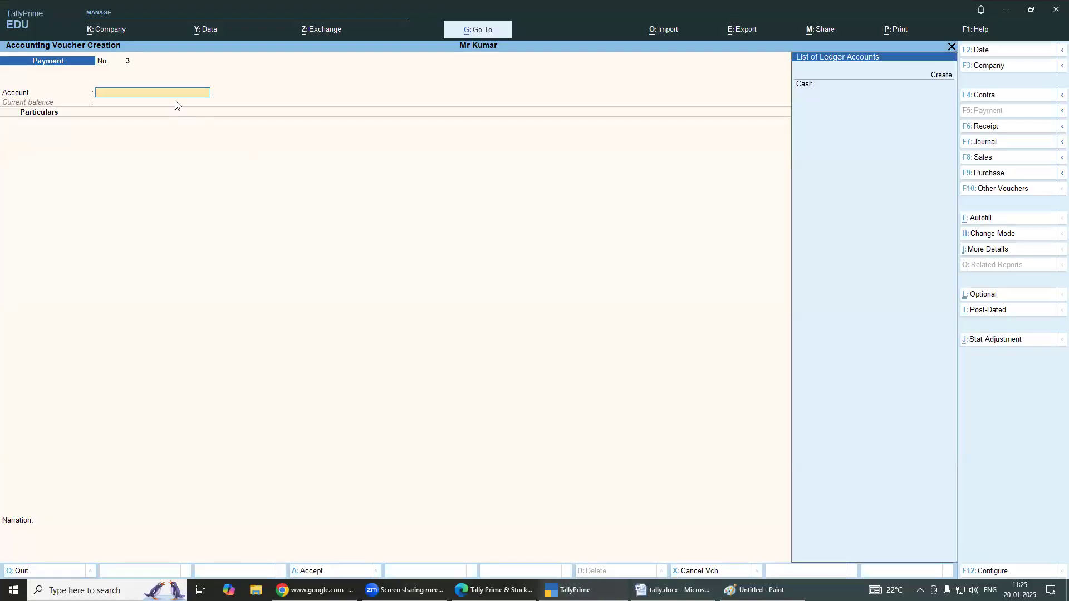
pyautogui.press('Down')
pyautogui.press('Return')
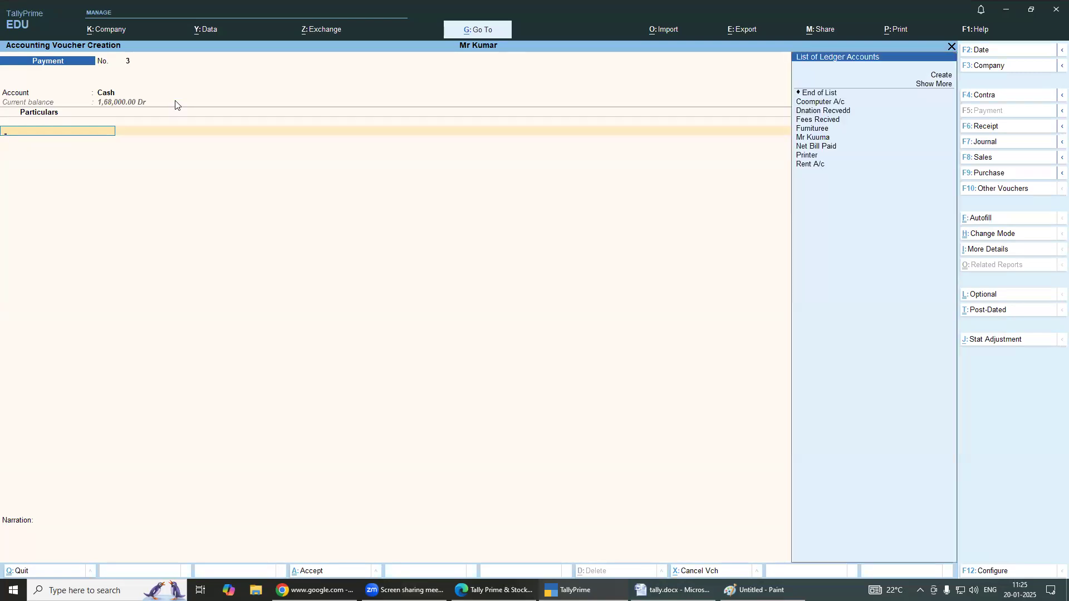
pyautogui.press('Down')
pyautogui.press('Down')
pyautogui.press('Down')
pyautogui.press('Down')
pyautogui.press('Down')
pyautogui.press('Down')
pyautogui.press('Down')
pyautogui.press('Down')
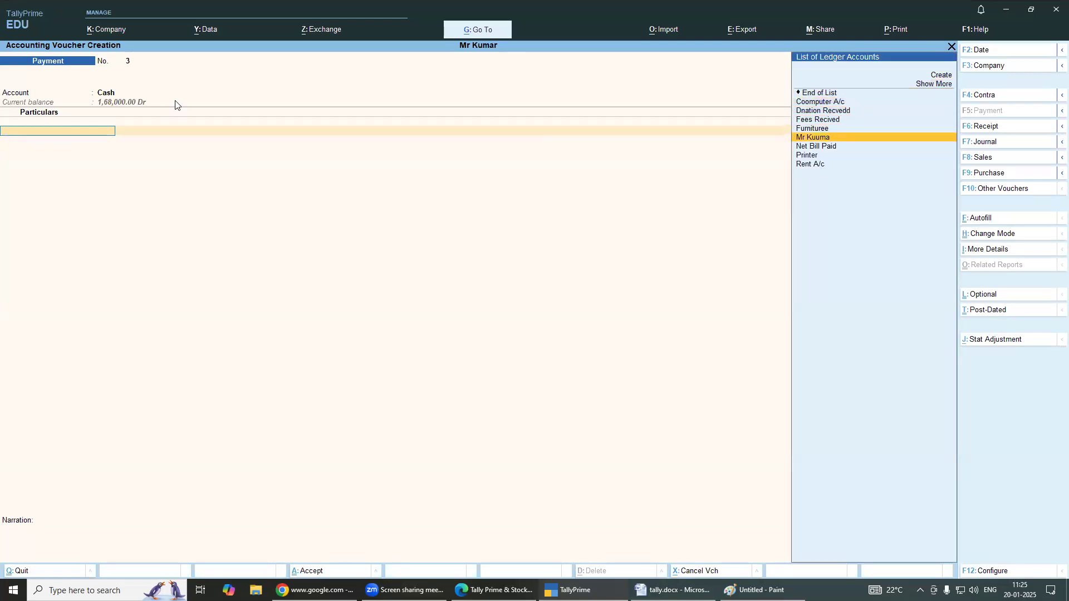
pyautogui.press('Return')
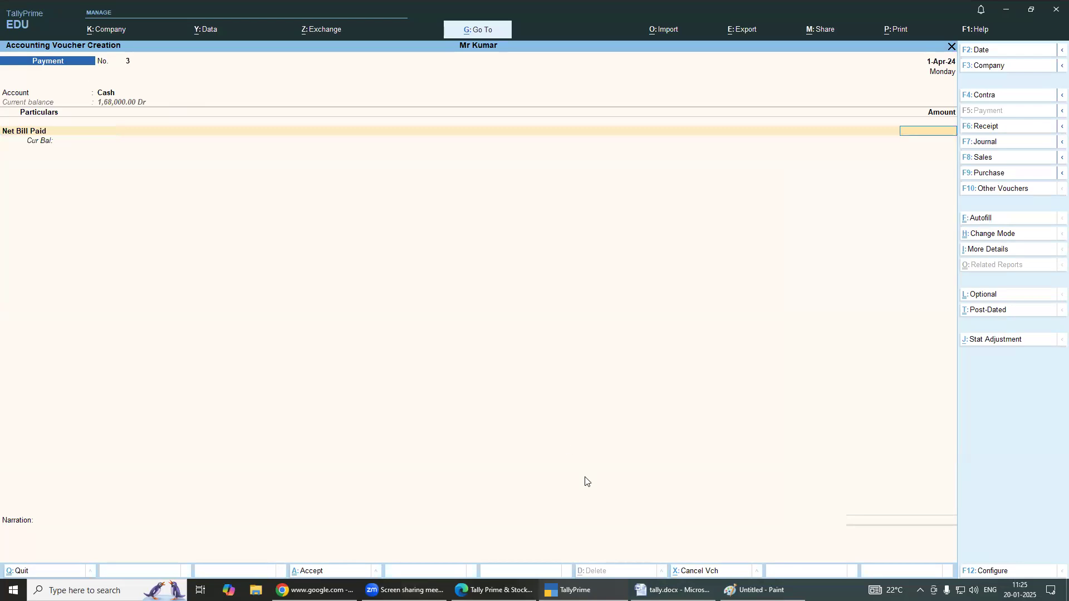
pyautogui.click(749, 591)
pyautogui.click(737, 597)
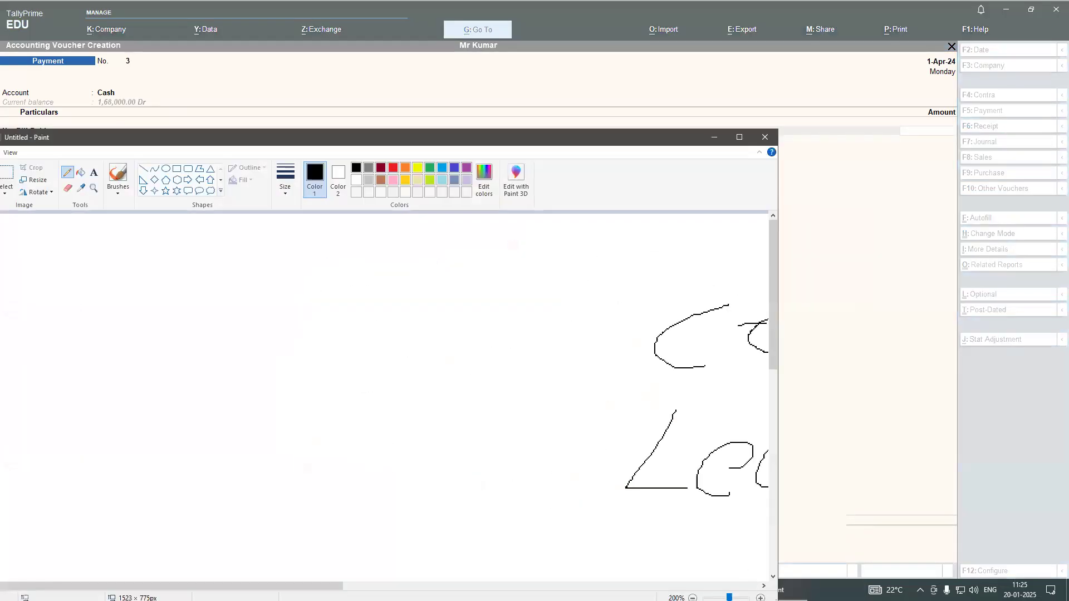
pyautogui.click(719, 598)
pyautogui.scroll(-1, 714, 527)
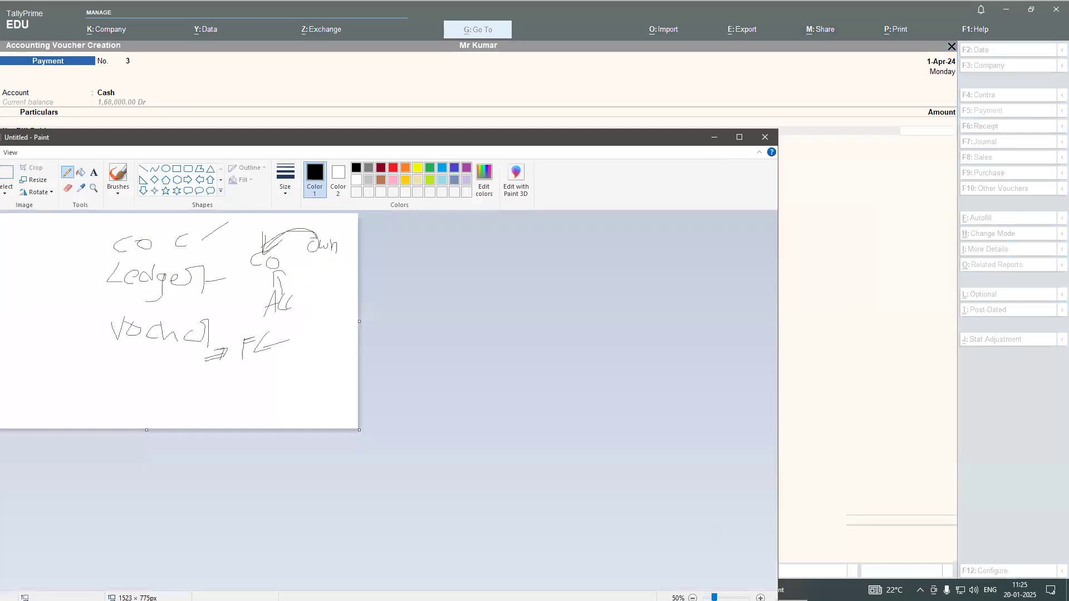
pyautogui.click(715, 137)
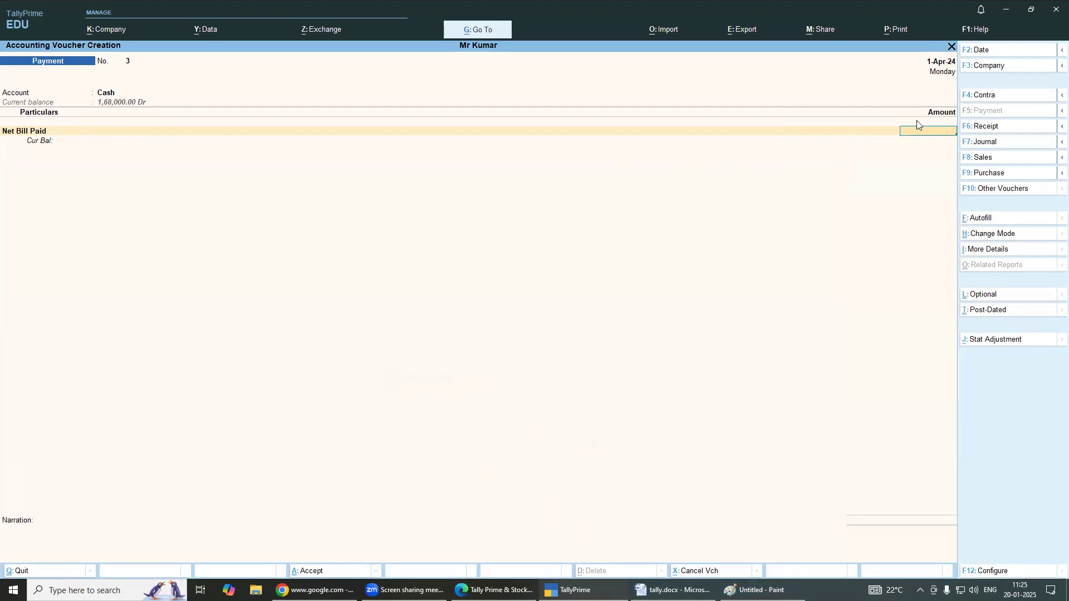
# Look up the net bill amount in tally.docx, enter 600 for Net Bill Paid, and accept the payment voucher
pyautogui.click(674, 591)
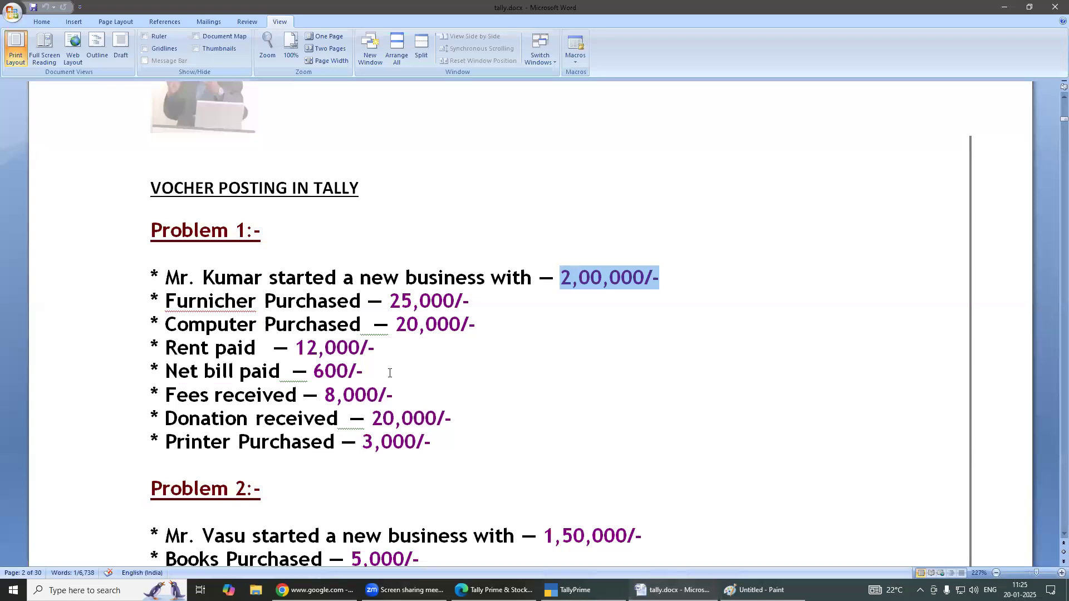
pyautogui.click(674, 590)
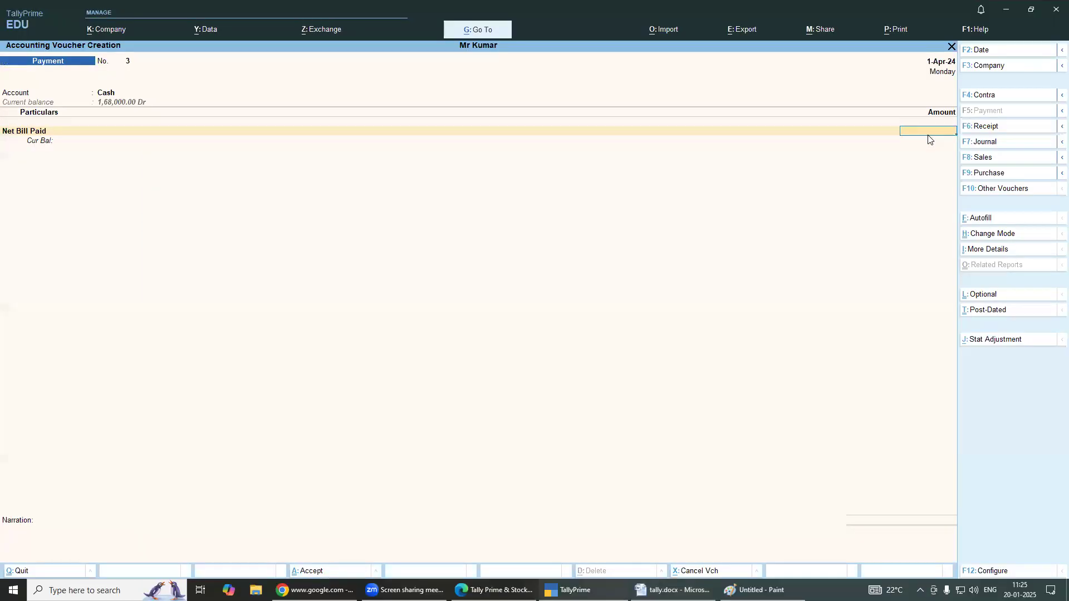
pyautogui.click(928, 133)
pyautogui.write('600')
pyautogui.press('Return')
pyautogui.press('Return')
pyautogui.press('Return')
pyautogui.press('Return')
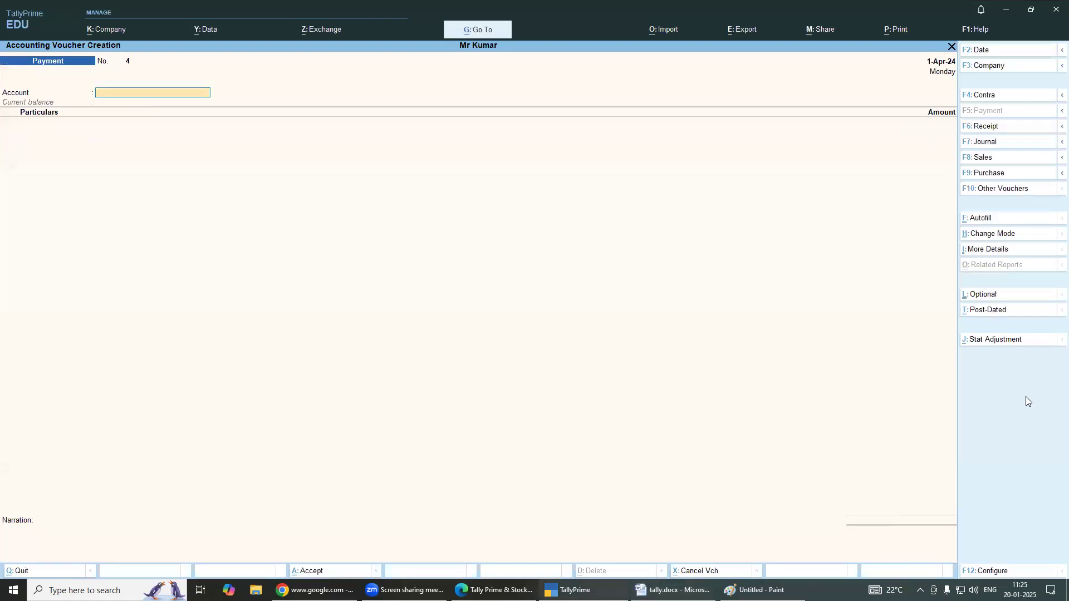
# Post the fees entry from tally.docx as a Receipt voucher with account Cash and Fees Recived for 8,000, and accept it
pyautogui.hotkey('alt', 'Tab')
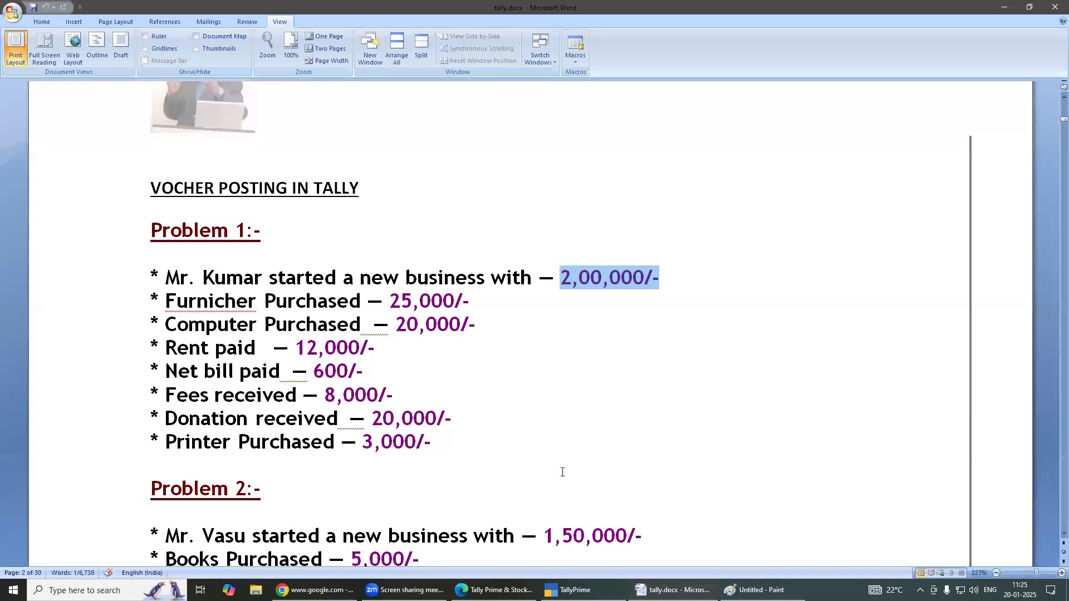
pyautogui.hotkey('alt', 'Tab')
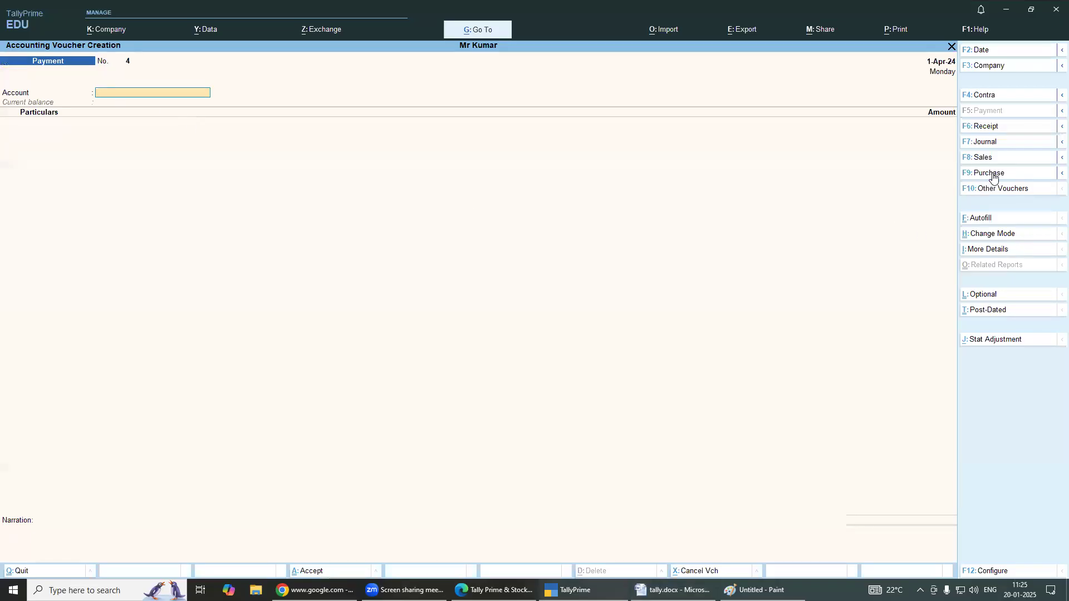
pyautogui.click(991, 127)
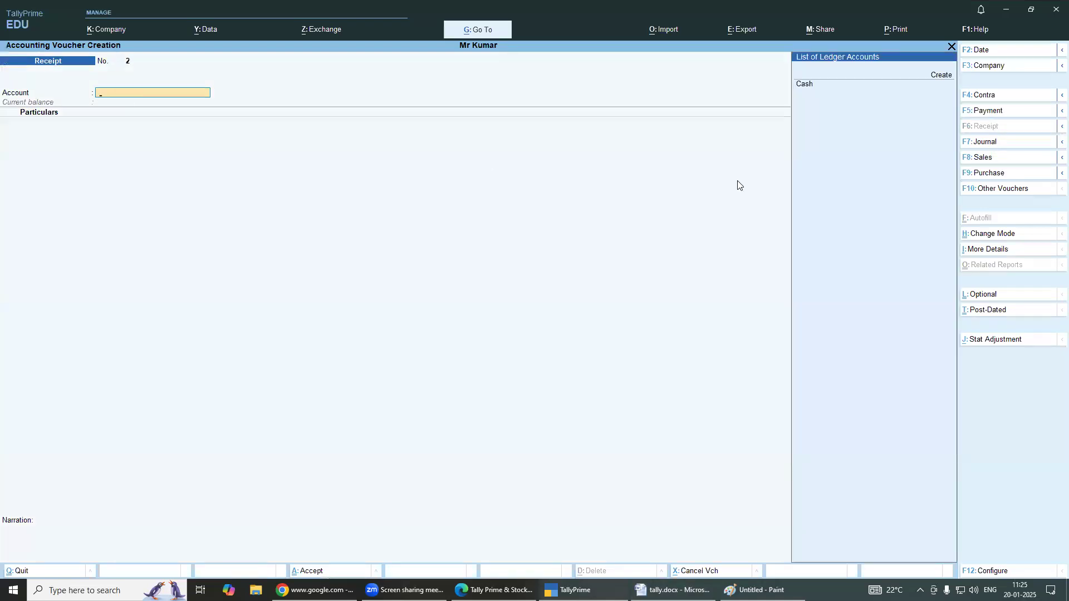
pyautogui.click(805, 90)
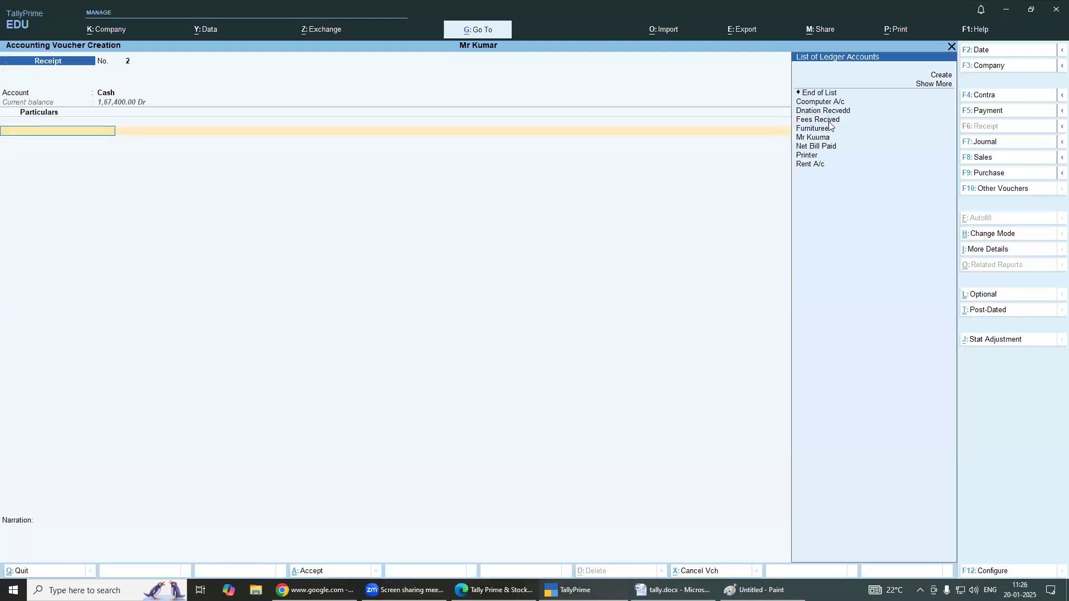
pyautogui.click(830, 121)
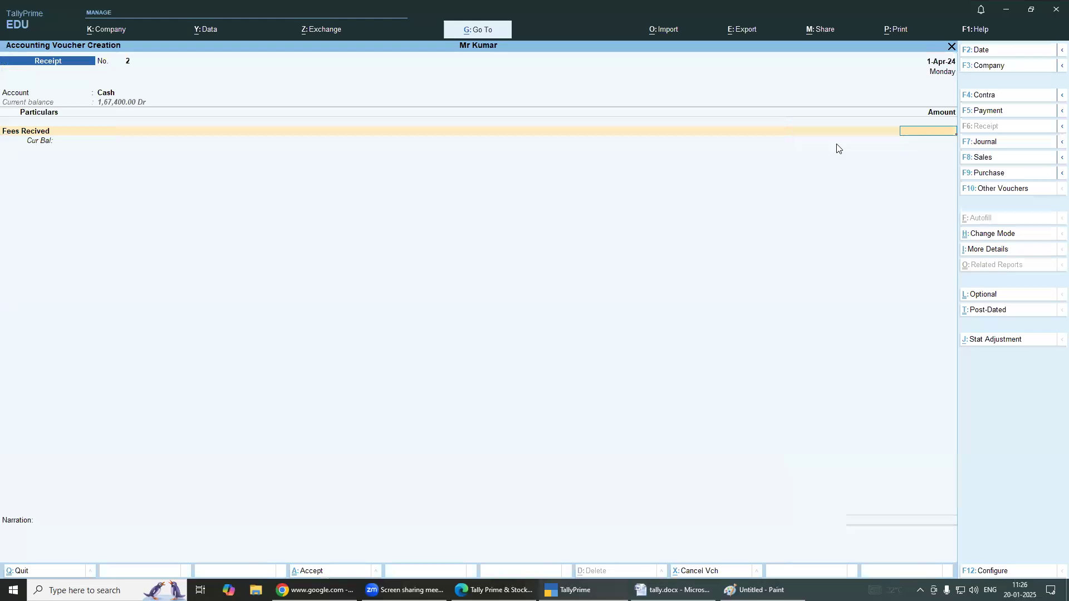
pyautogui.write('8000')
pyautogui.press('Return')
pyautogui.press('Return')
pyautogui.press('Return')
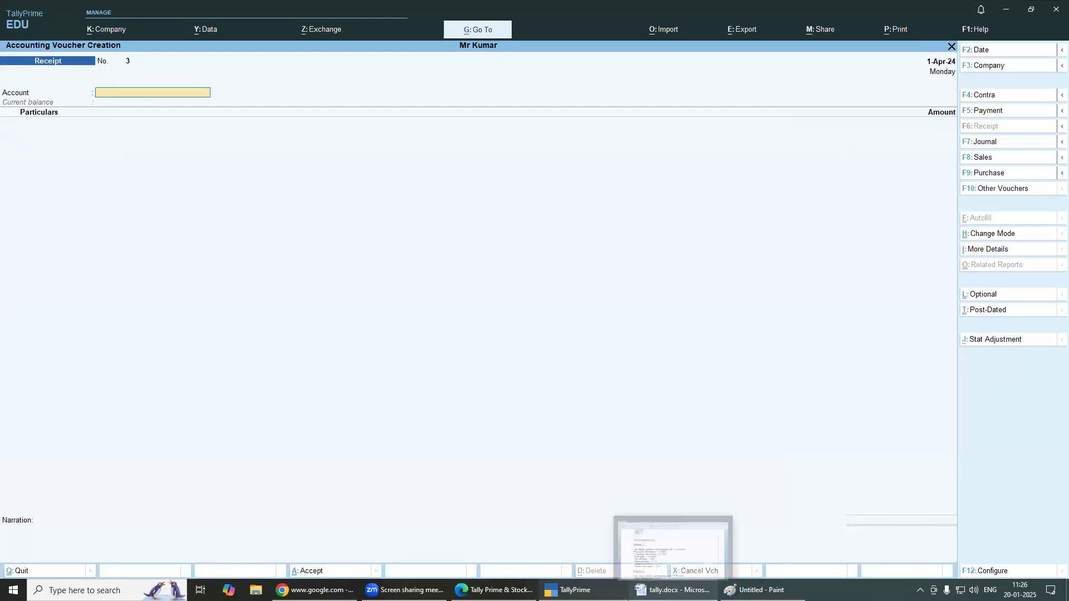
# Check the donation entry in tally.docx and fill the receipt voucher with account Cash and particulars Dnation Recvedd
pyautogui.click(674, 543)
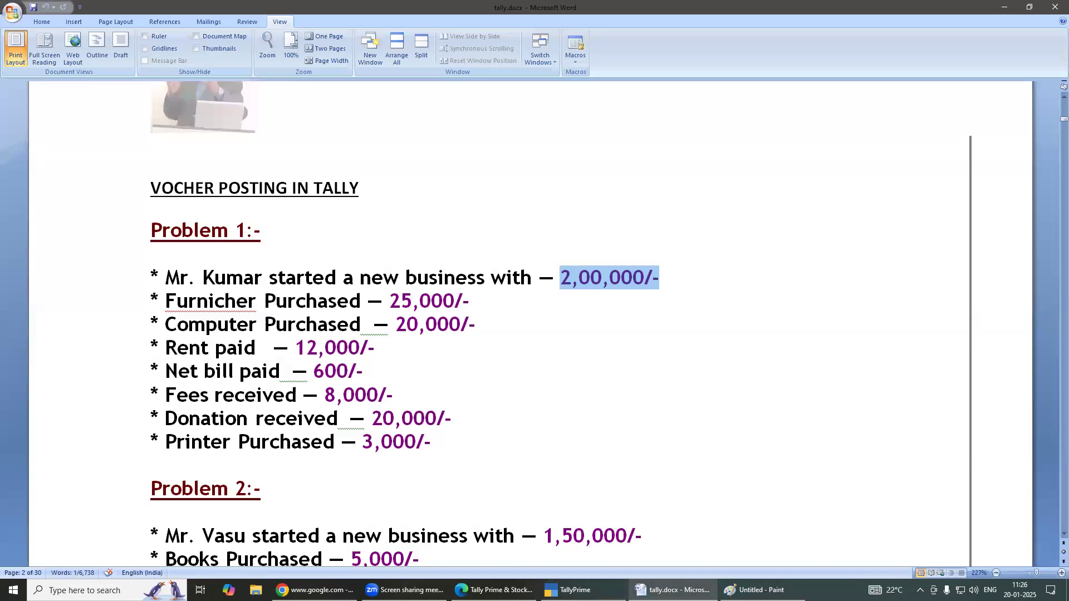
pyautogui.hotkey('alt', 'Tab')
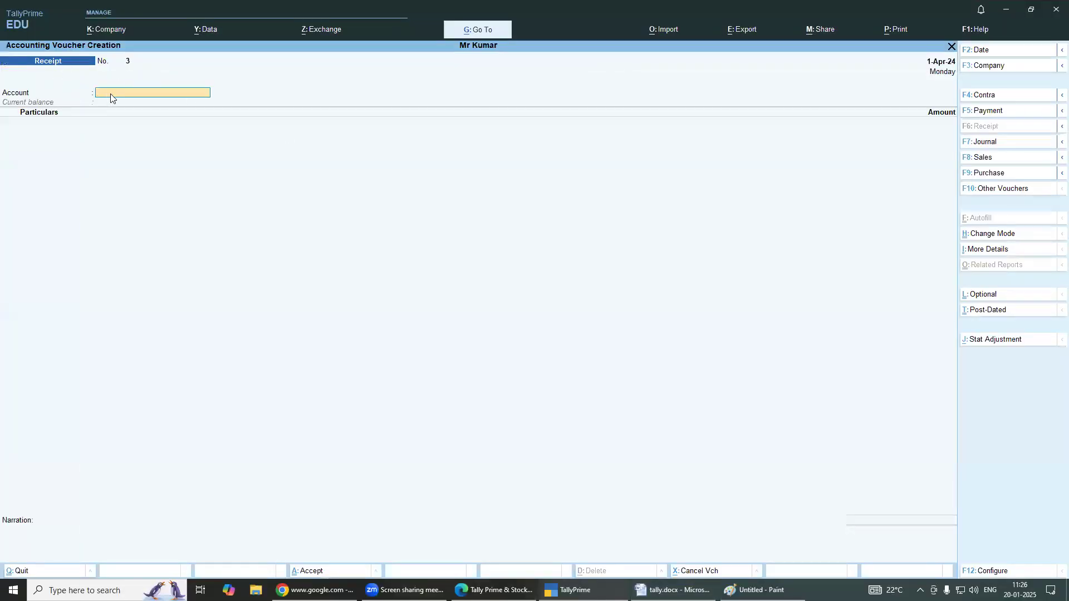
pyautogui.click(111, 98)
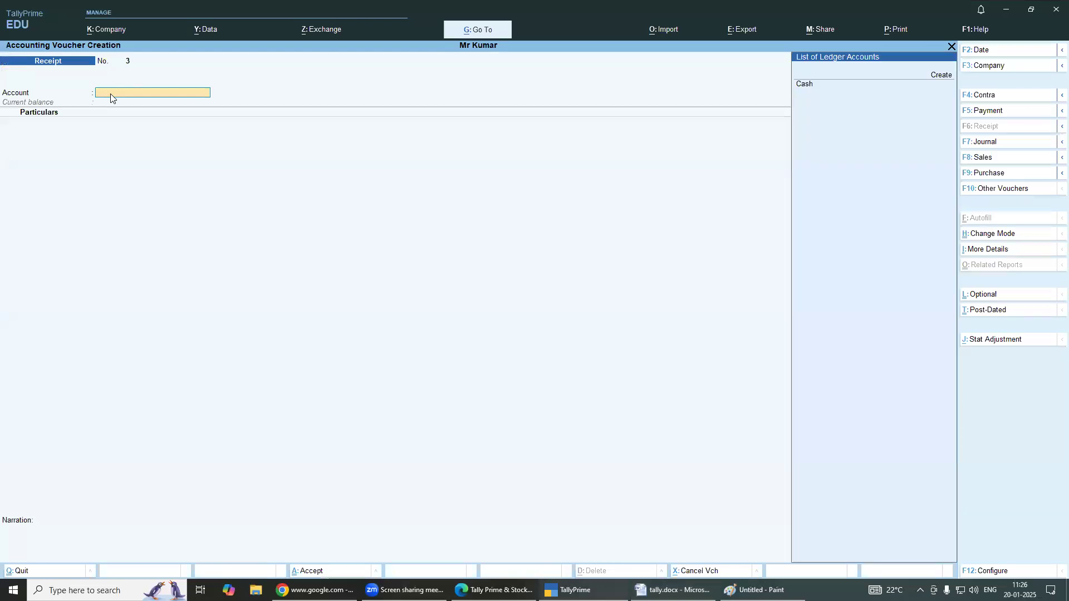
pyautogui.press('Down')
pyautogui.press('Return')
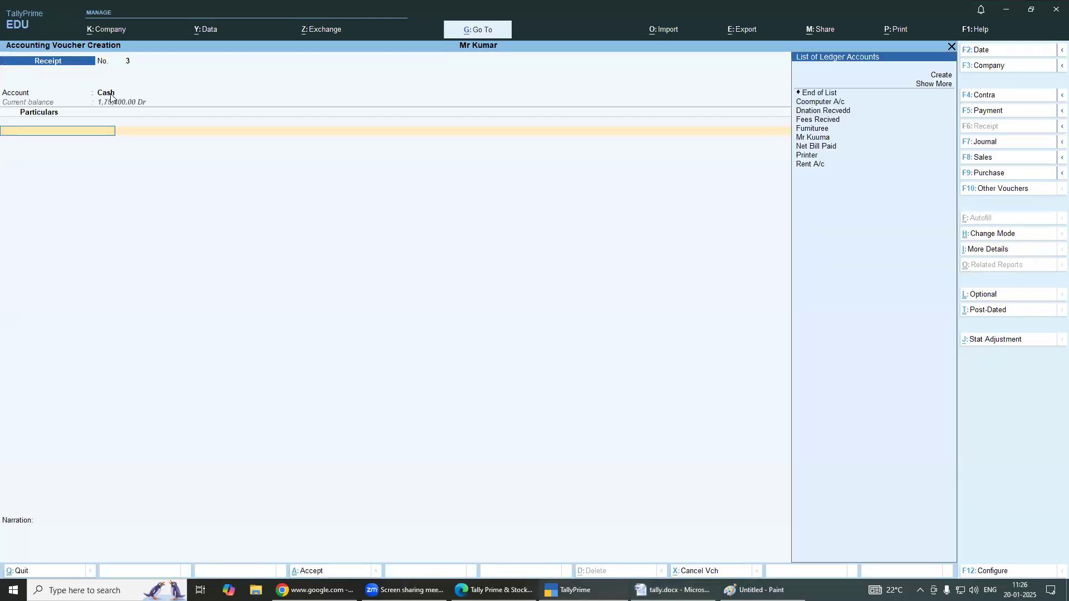
pyautogui.write('d')
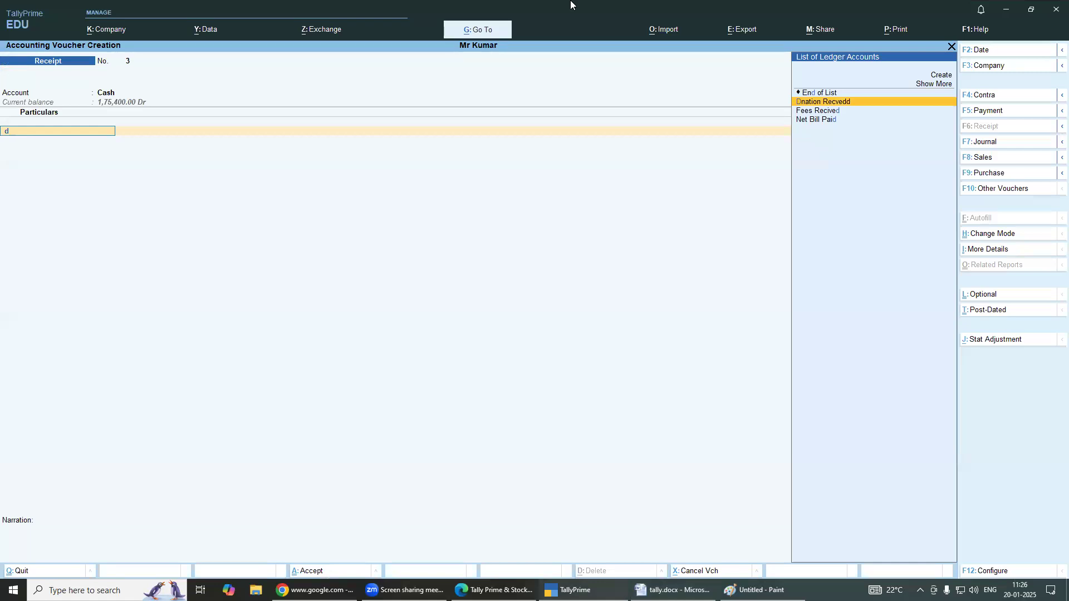
pyautogui.press('Return')
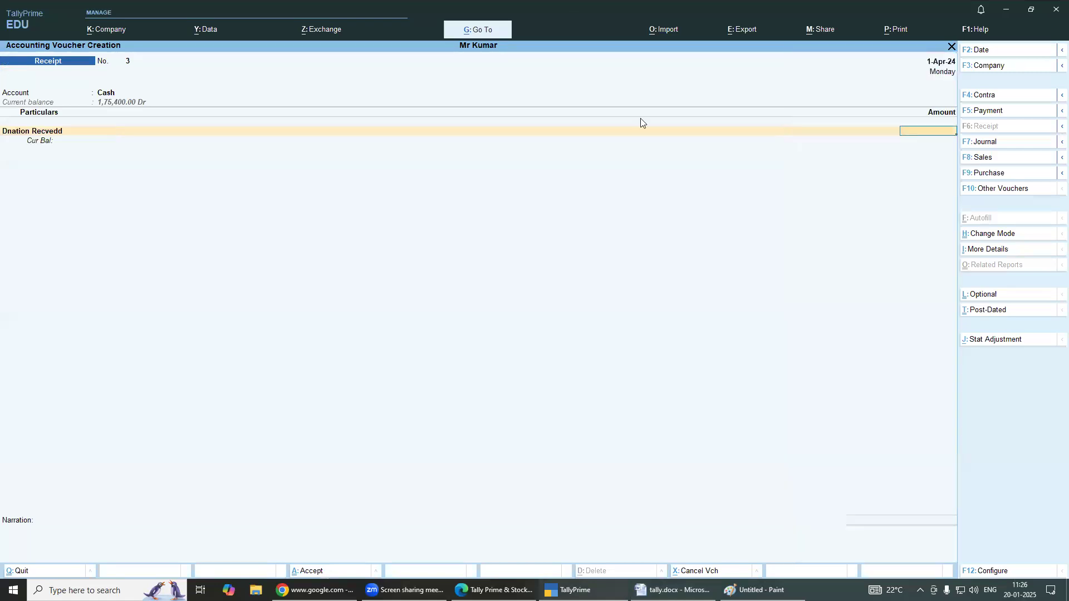
# Highlight the donation amount in tally.docx and enter 20,000 for Dnation Recvedd in the receipt voucher
pyautogui.click(673, 590)
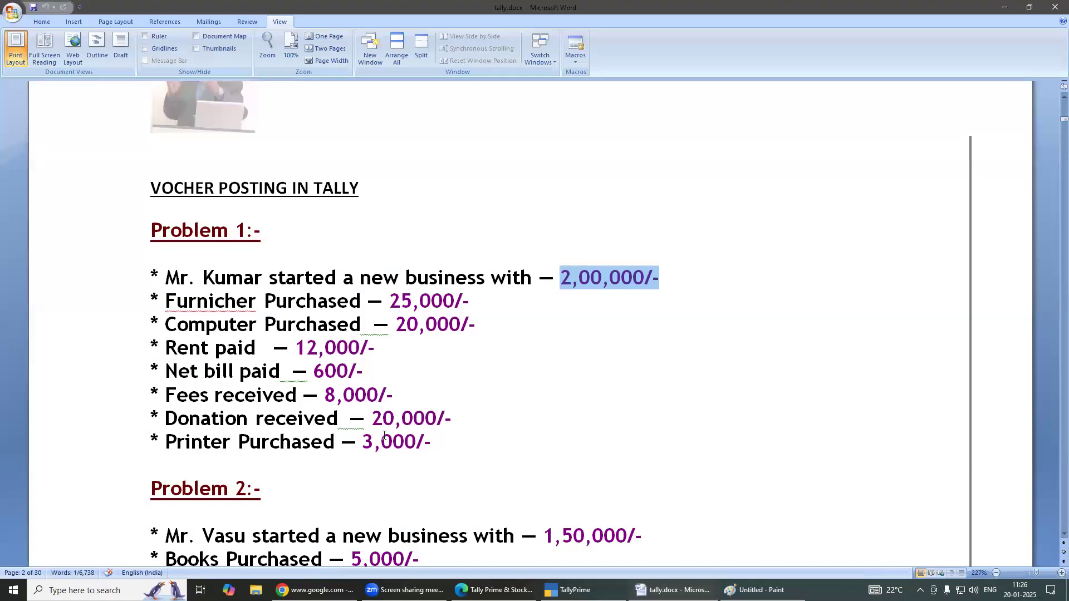
pyautogui.moveTo(372, 419); pyautogui.dragTo(468, 419)
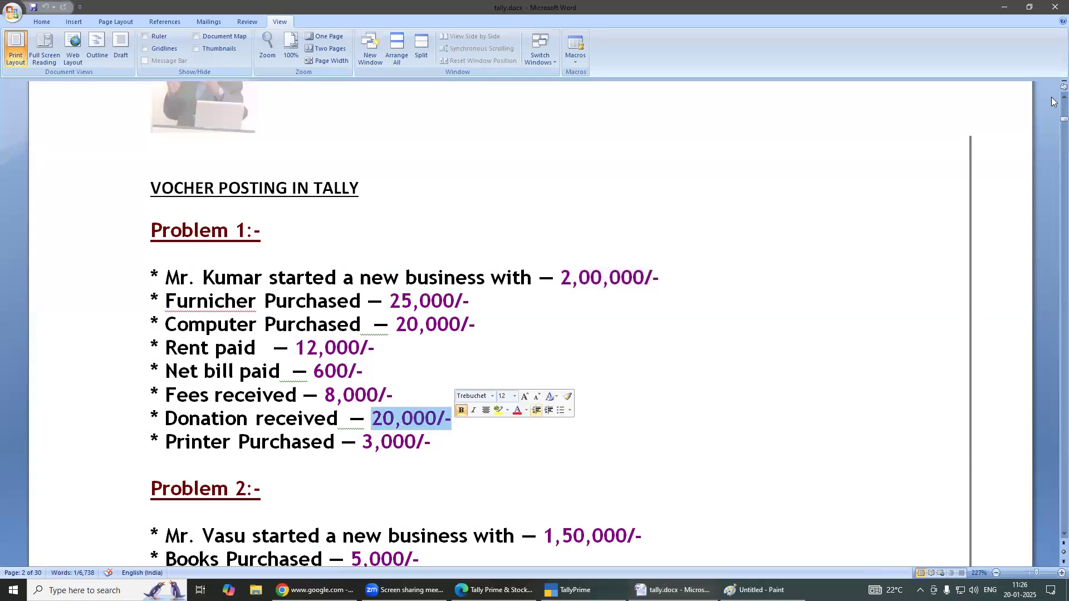
pyautogui.hotkey('alt', 'Tab')
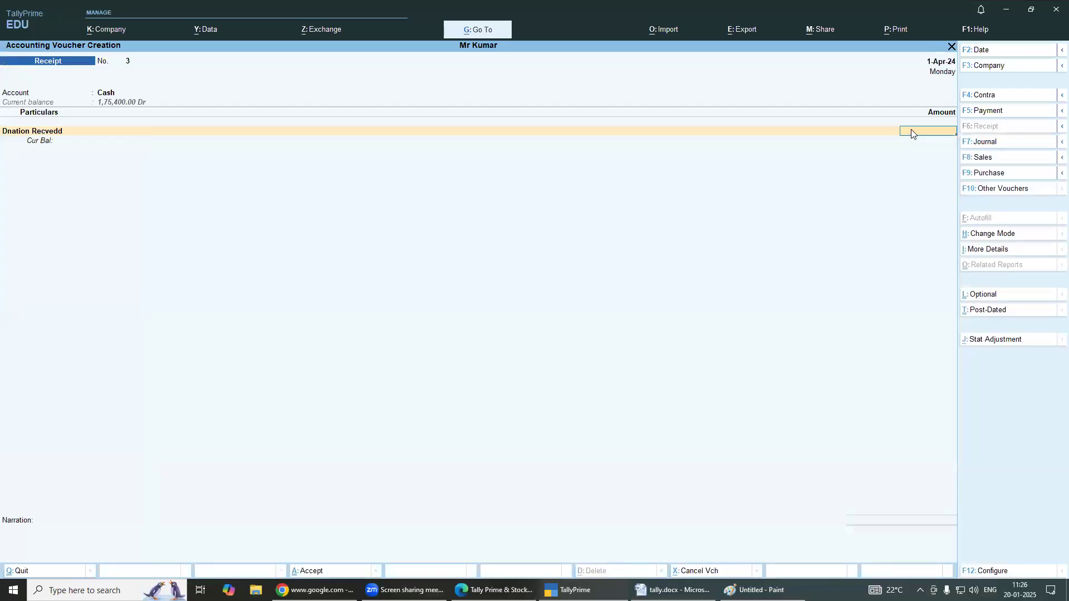
pyautogui.write('20000')
pyautogui.press('Return')
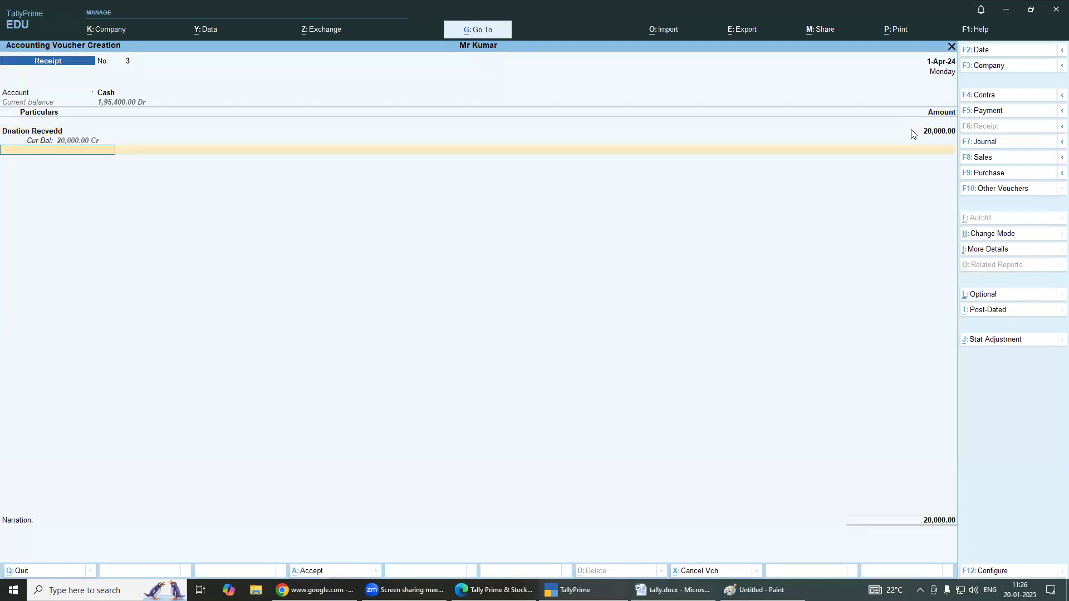
# Accept the receipt voucher for the 20,000 donation, leaving the narration blank
pyautogui.press('Return')
pyautogui.press('Return')
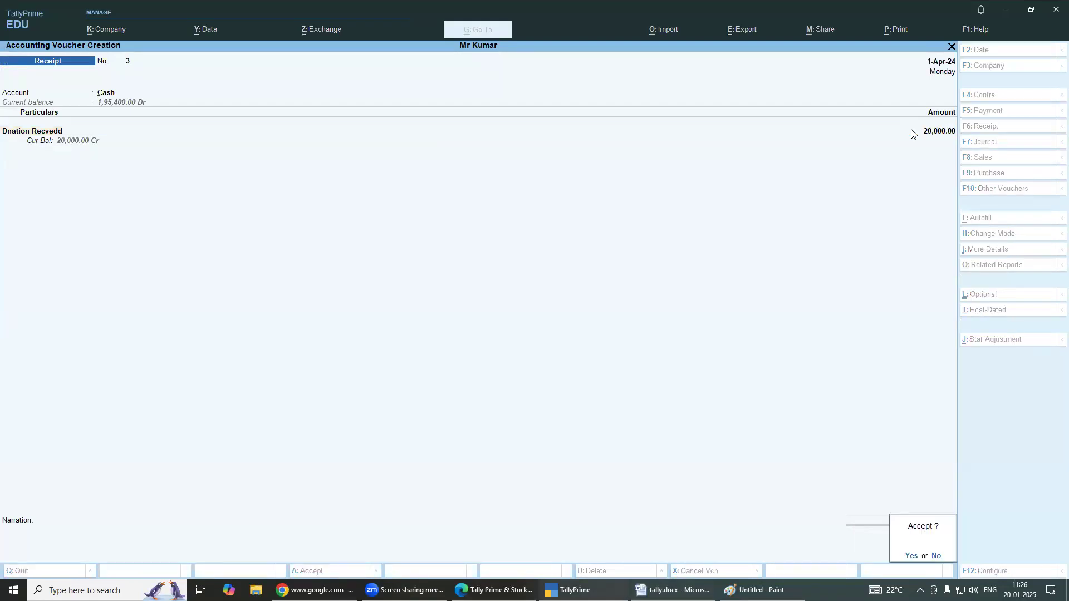
pyautogui.press('Return')
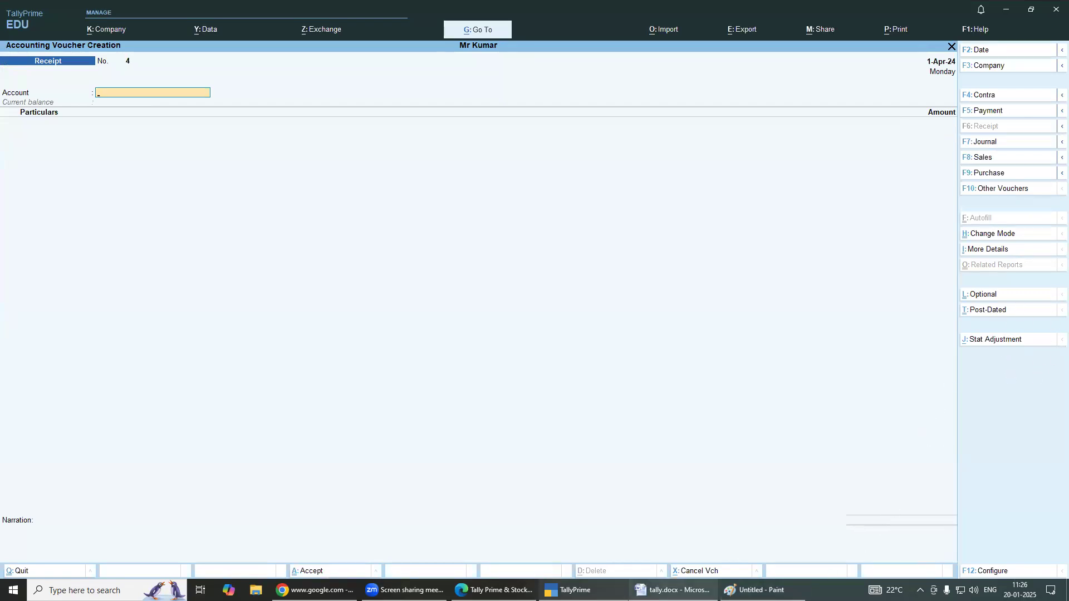
# Check the printer entry in tally.docx and start a Payment voucher in TallyPrime with account Cash
pyautogui.click(674, 590)
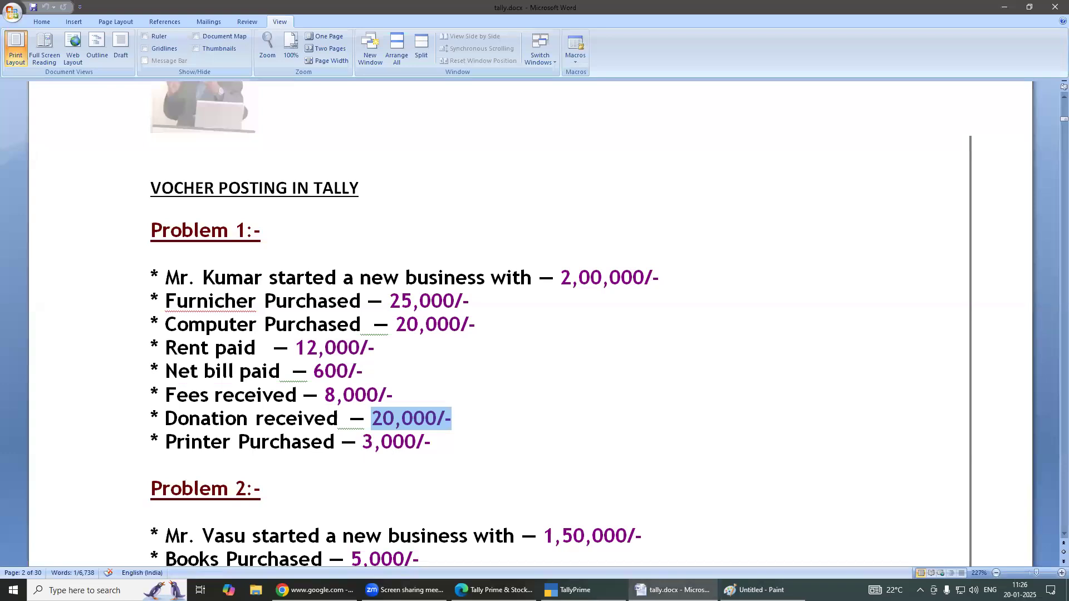
pyautogui.click(761, 590)
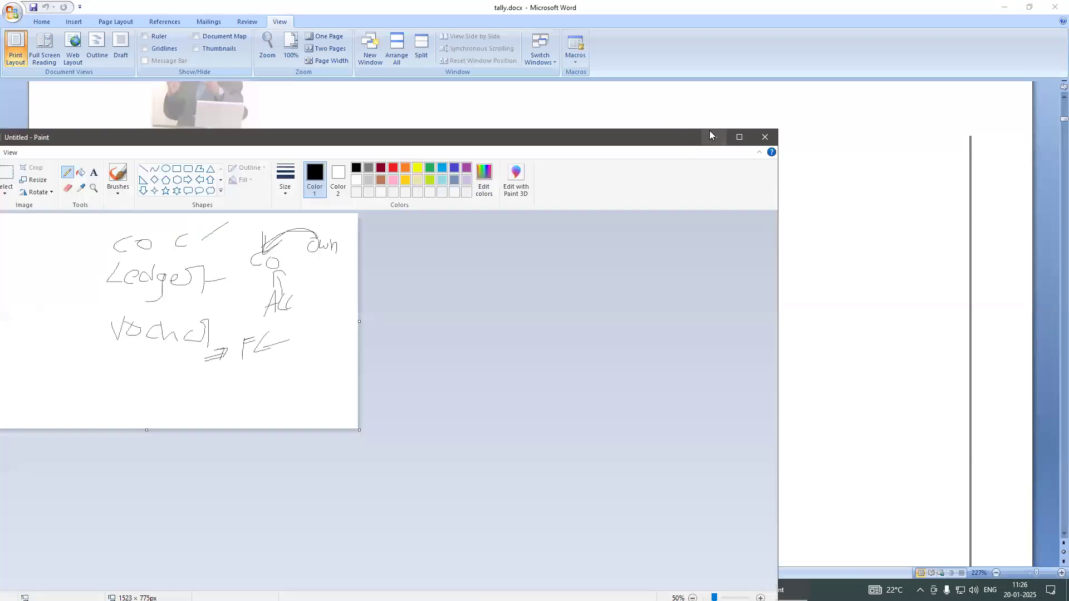
pyautogui.click(709, 131)
pyautogui.click(568, 590)
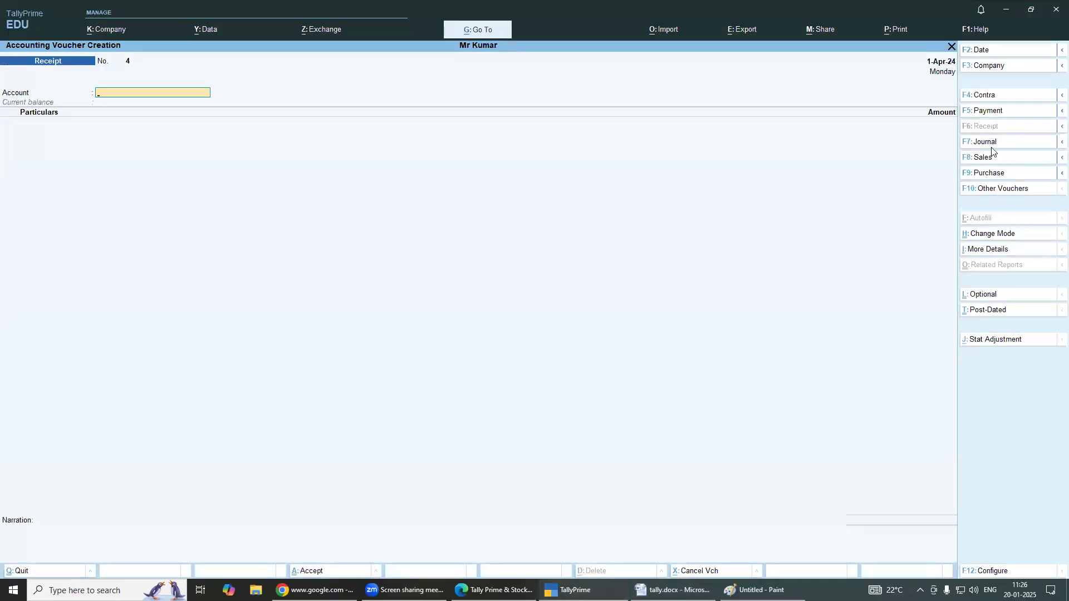
pyautogui.click(986, 113)
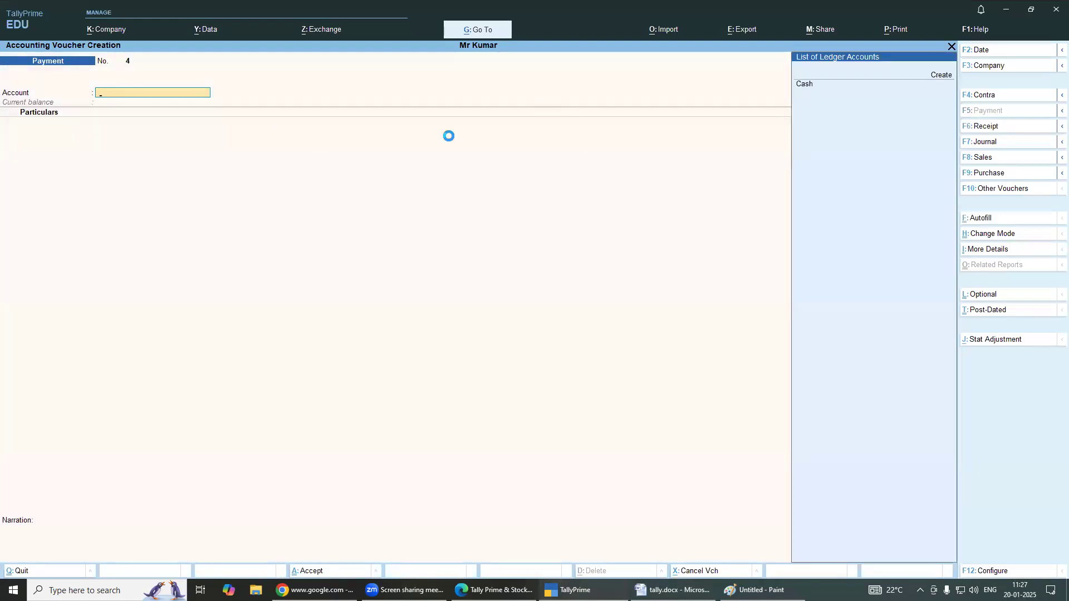
pyautogui.press('Down')
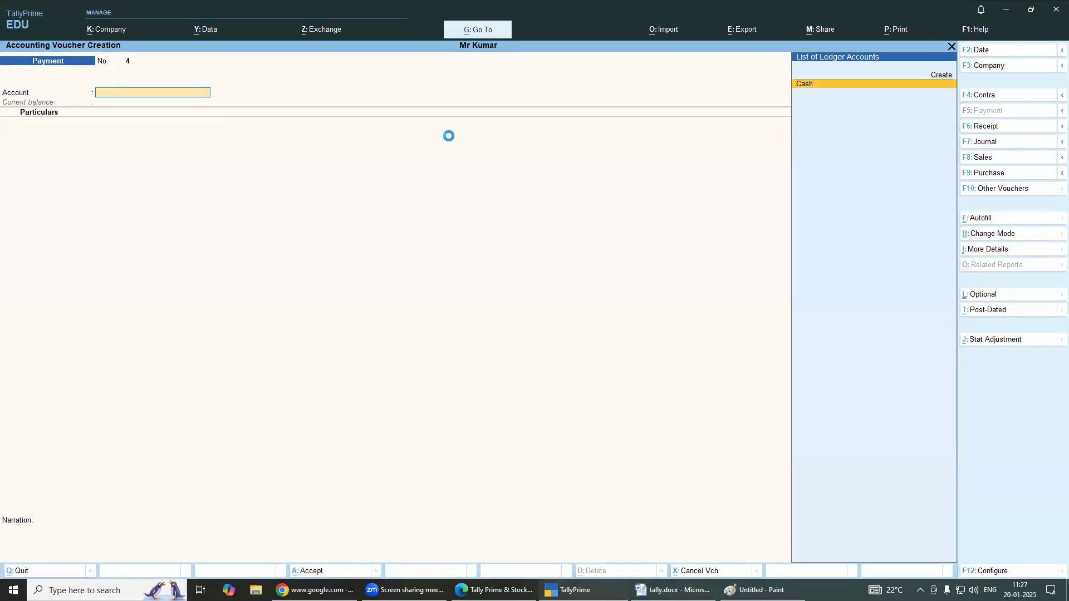
pyautogui.press('Return')
# Select the Printer ledger as the particulars of the payment voucher
pyautogui.press('Down')
pyautogui.press('Down')
pyautogui.press('Down')
pyautogui.press('Down')
pyautogui.press('Down')
pyautogui.press('Down')
pyautogui.press('Down')
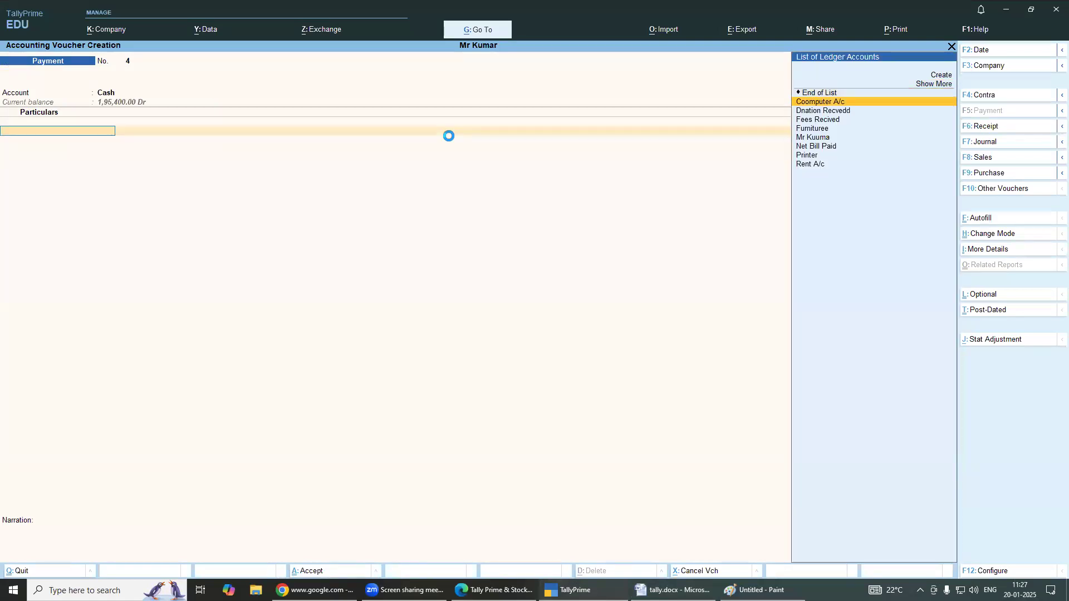
pyautogui.press('Down')
pyautogui.press('Down')
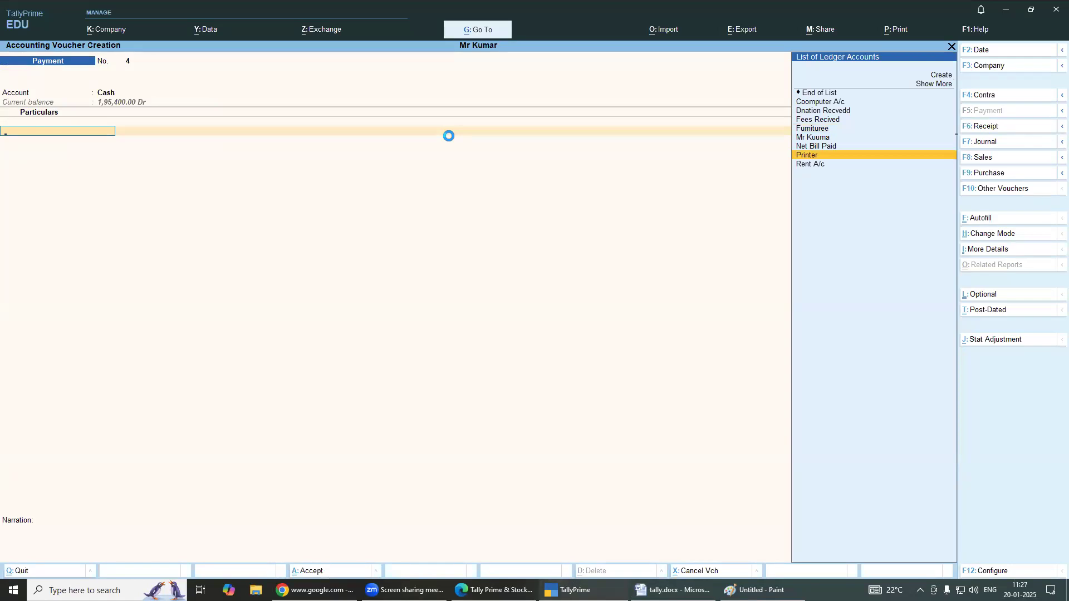
pyautogui.press('Return')
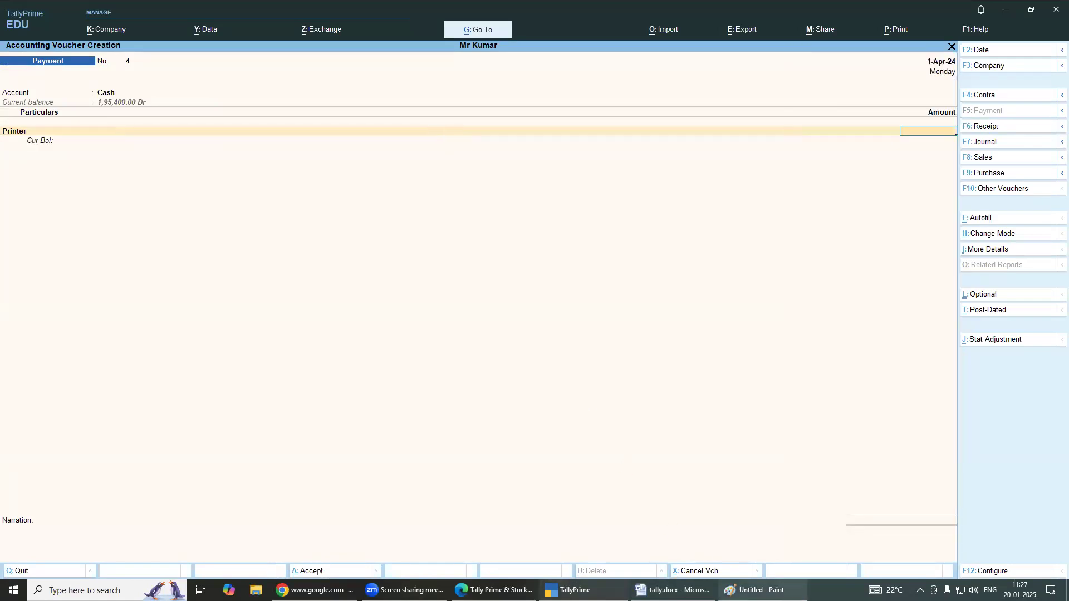
# Check the printer amount in tally.docx, enter 3,000 for Printer, and accept the payment voucher
pyautogui.click(766, 590)
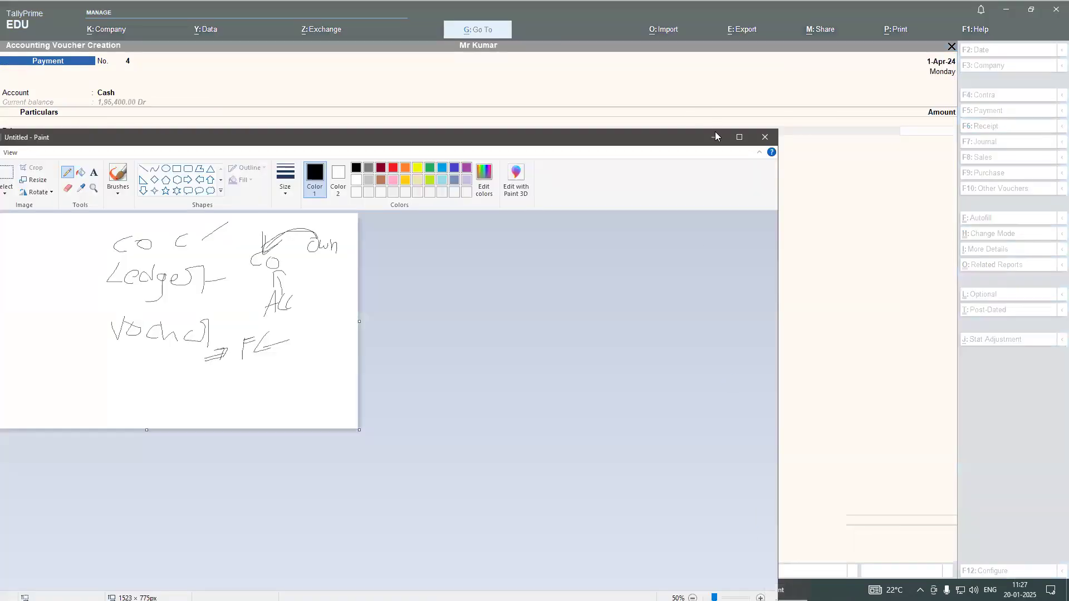
pyautogui.click(715, 137)
pyautogui.click(674, 591)
pyautogui.hotkey('alt', 'Tab')
pyautogui.write('3000')
pyautogui.press('Return')
pyautogui.press('Return')
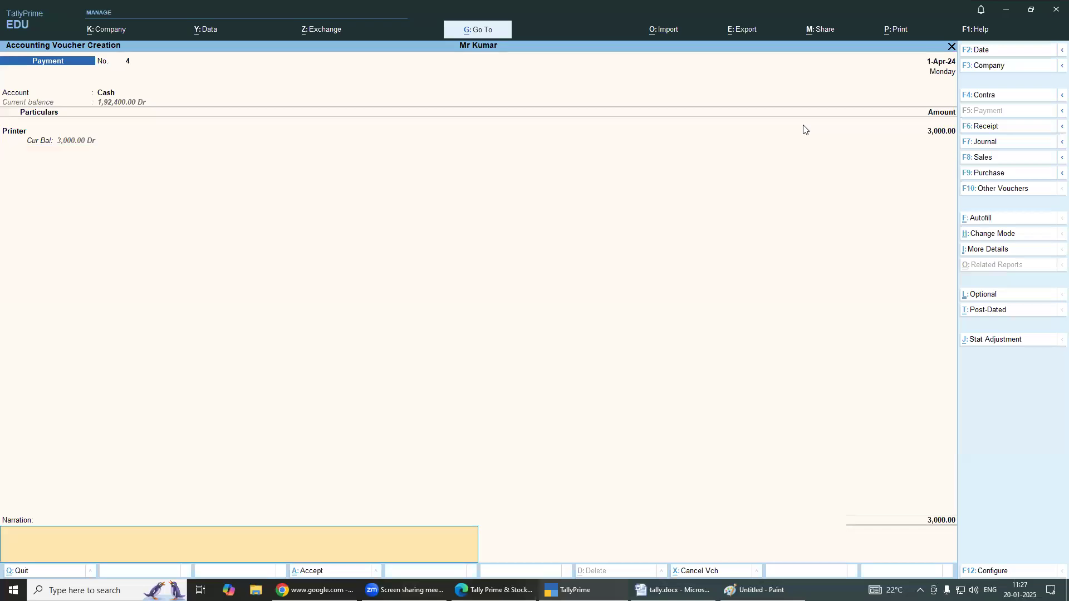
pyautogui.press('Return')
pyautogui.press('Return')
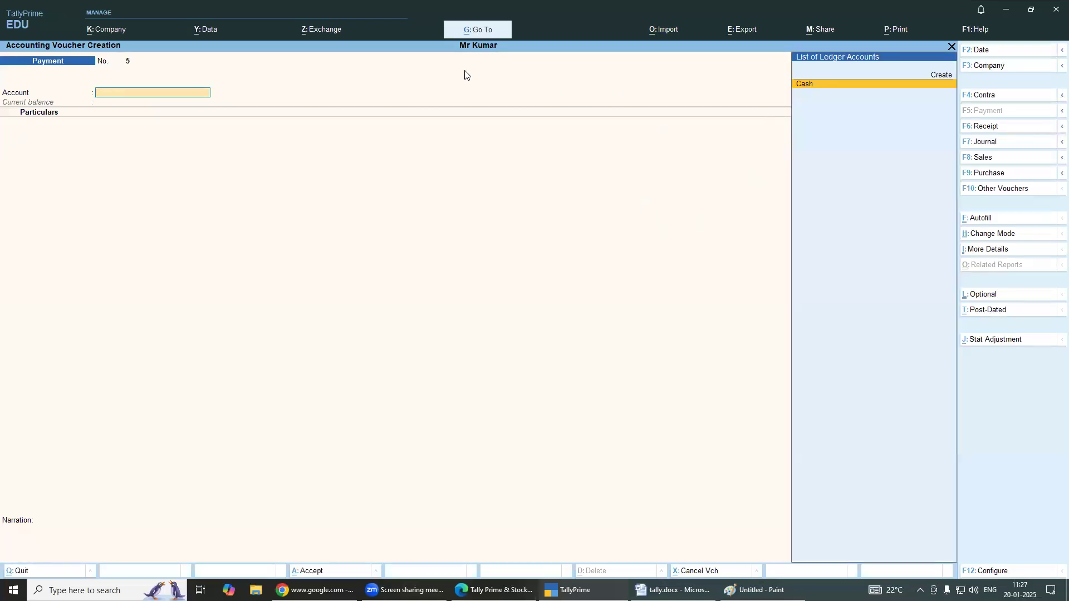
# Review the Problem 1 transactions in tally.docx and leave voucher creation in TallyPrime for the Gateway of Tally
pyautogui.click(303, 24)
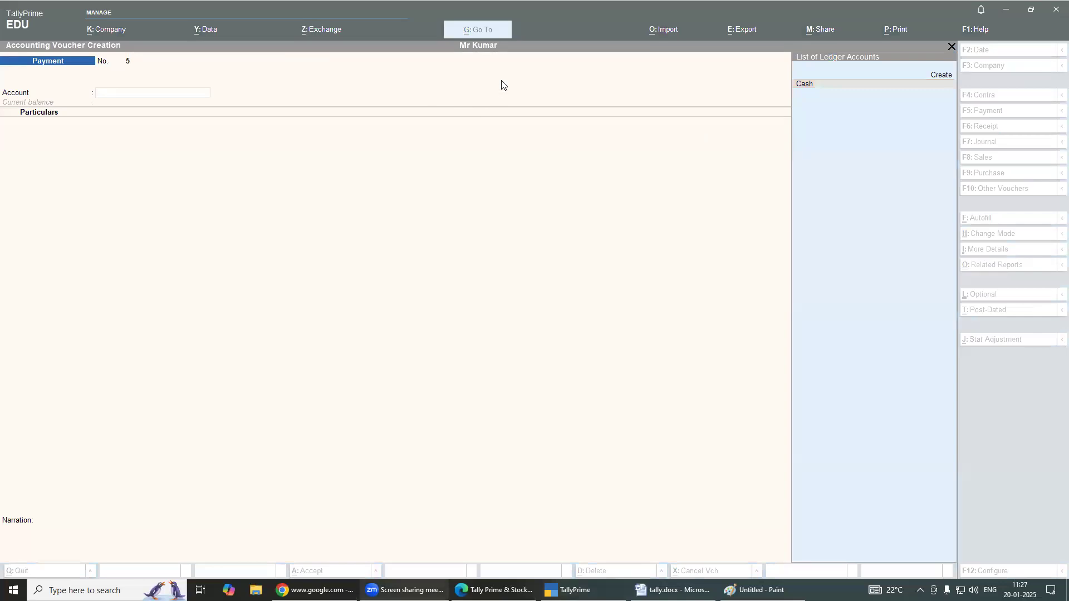
pyautogui.click(221, 163)
pyautogui.click(674, 590)
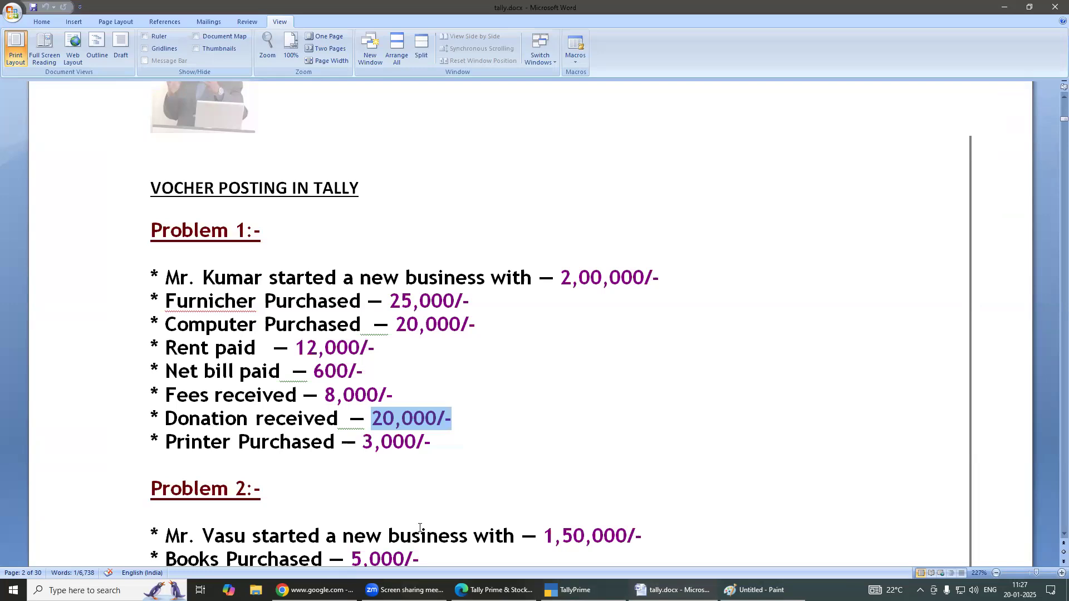
pyautogui.hotkey('alt', 'Tab')
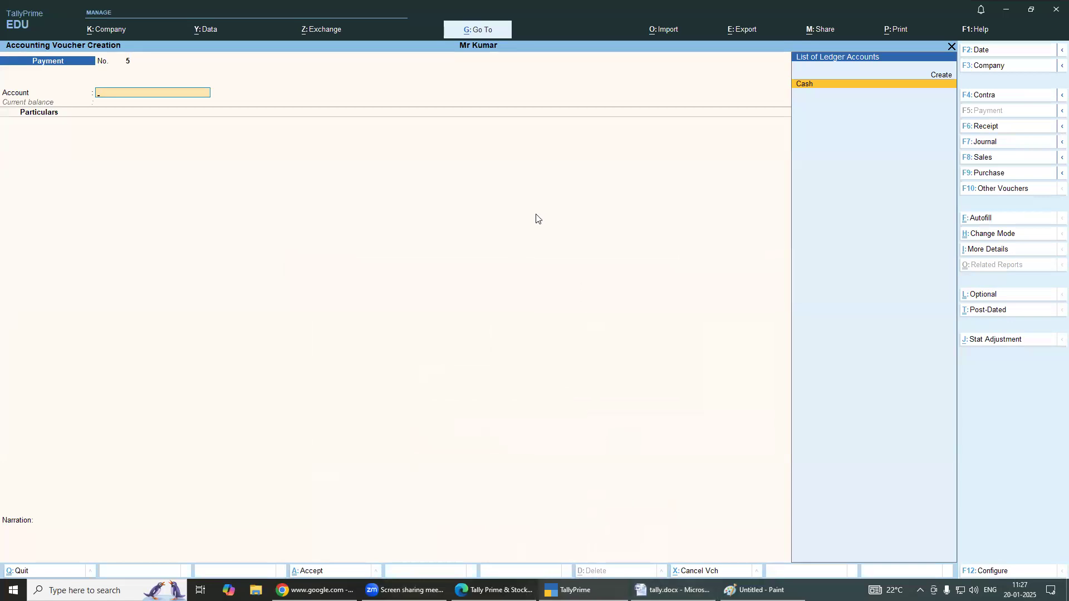
pyautogui.press('Escape')
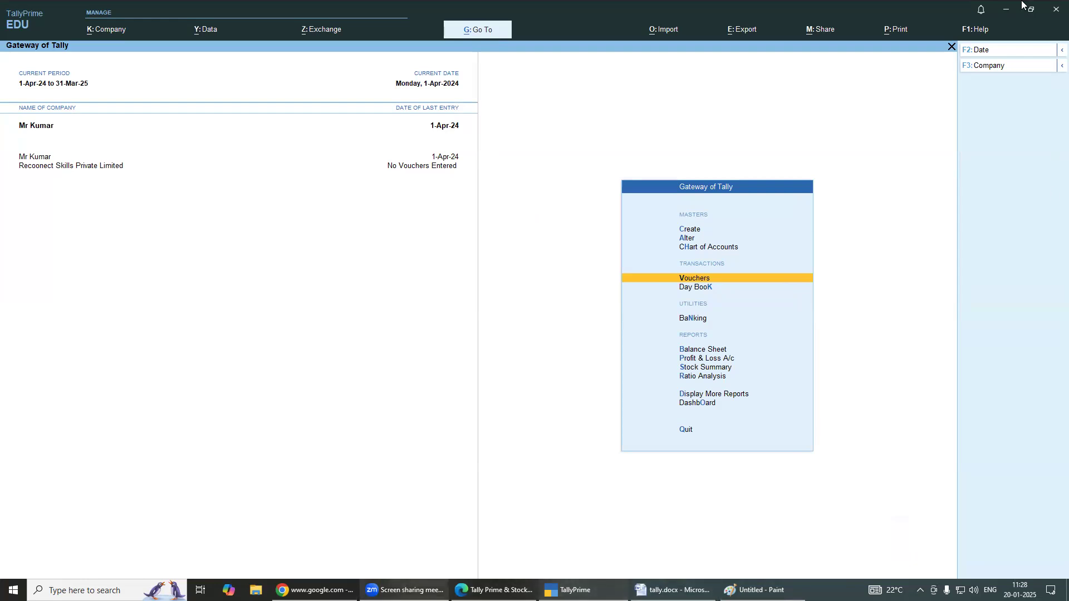
# Open the Taly internship folder from the desktop and view Untitled.png and New Text Document.txt, closing each one
pyautogui.press('super+d')
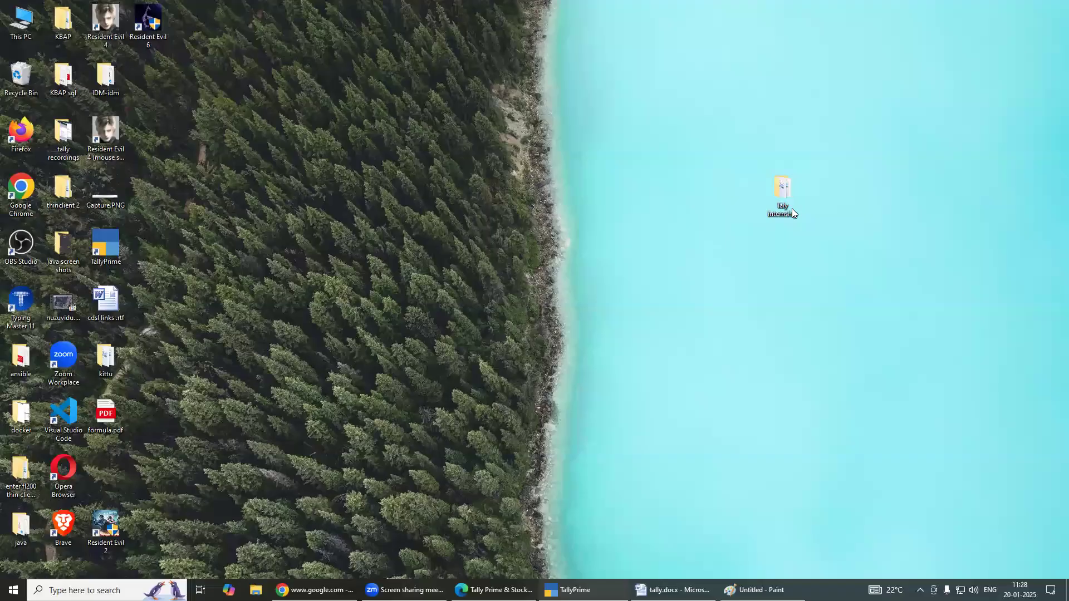
pyautogui.press('Return')
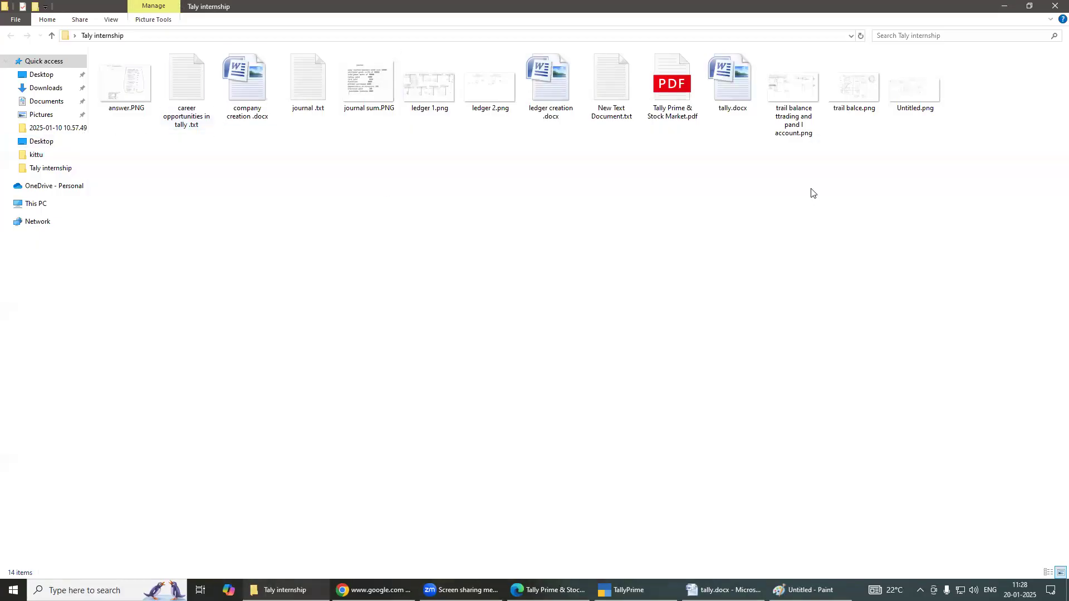
pyautogui.doubleClick(930, 89)
pyautogui.hotkey('alt', 'F4')
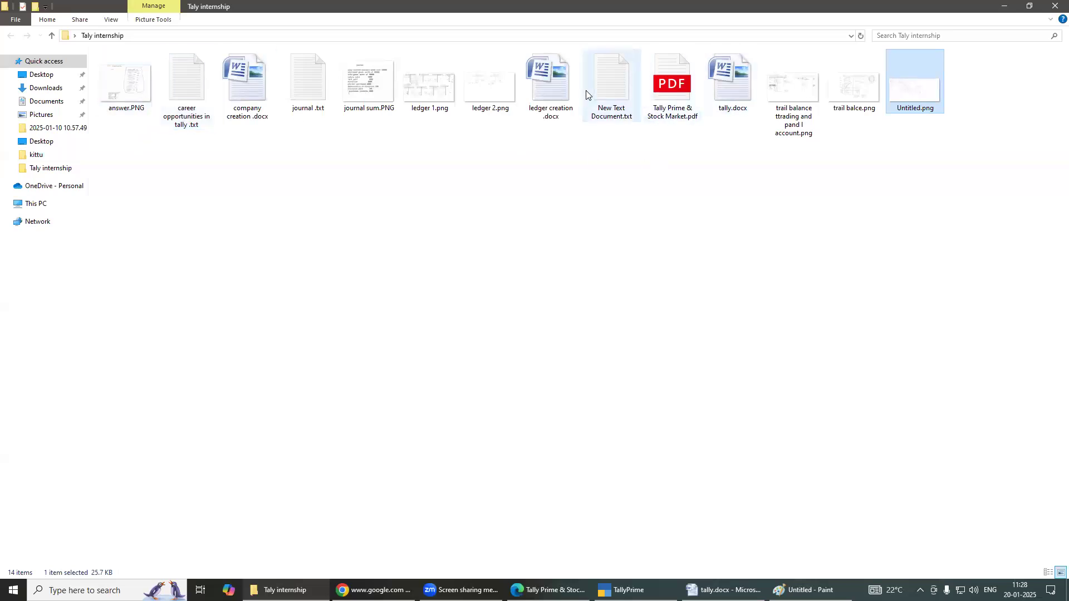
pyautogui.doubleClick(607, 84)
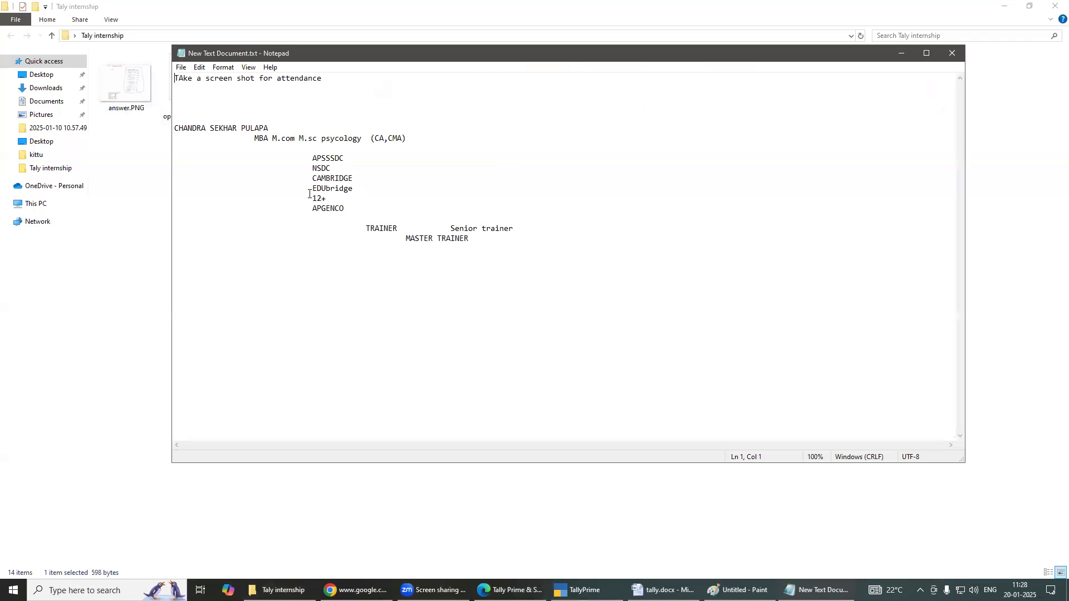
pyautogui.moveTo(748, 54); pyautogui.dragTo(664, 137)
pyautogui.click(868, 135)
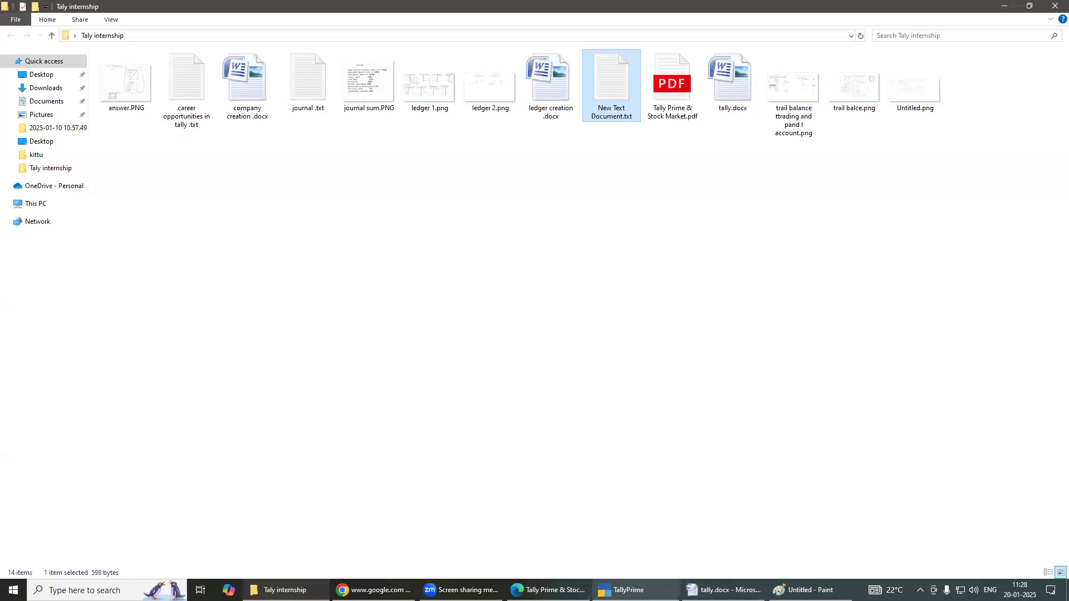
# Switch to Paint, enlarge the canvas to 2926 × 1322 px, and handwrite Journal with an arrow to Ledger
pyautogui.click(807, 590)
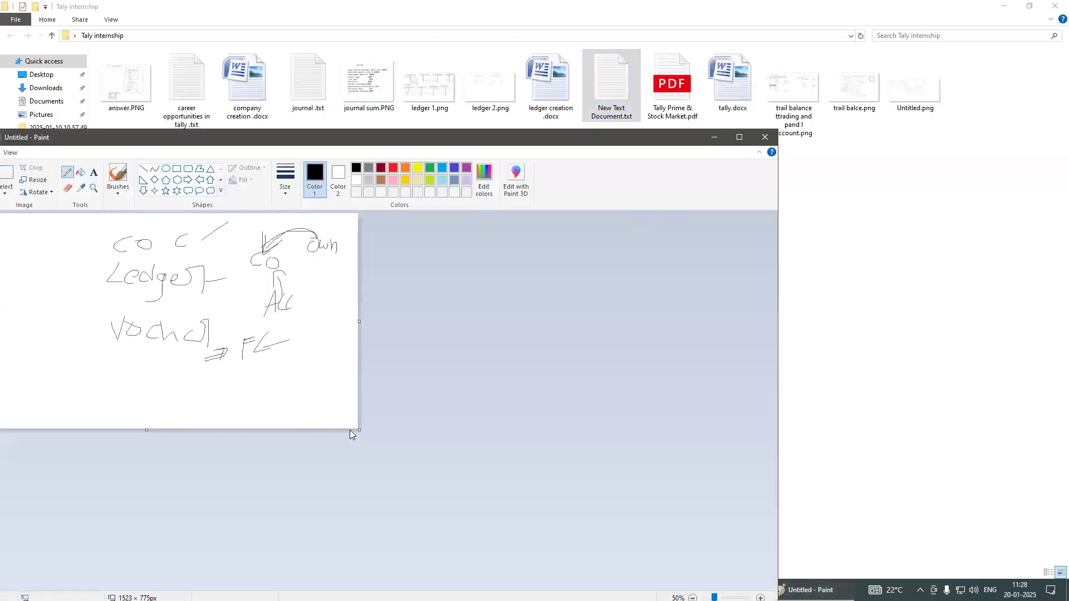
pyautogui.moveTo(359, 432); pyautogui.dragTo(749, 582)
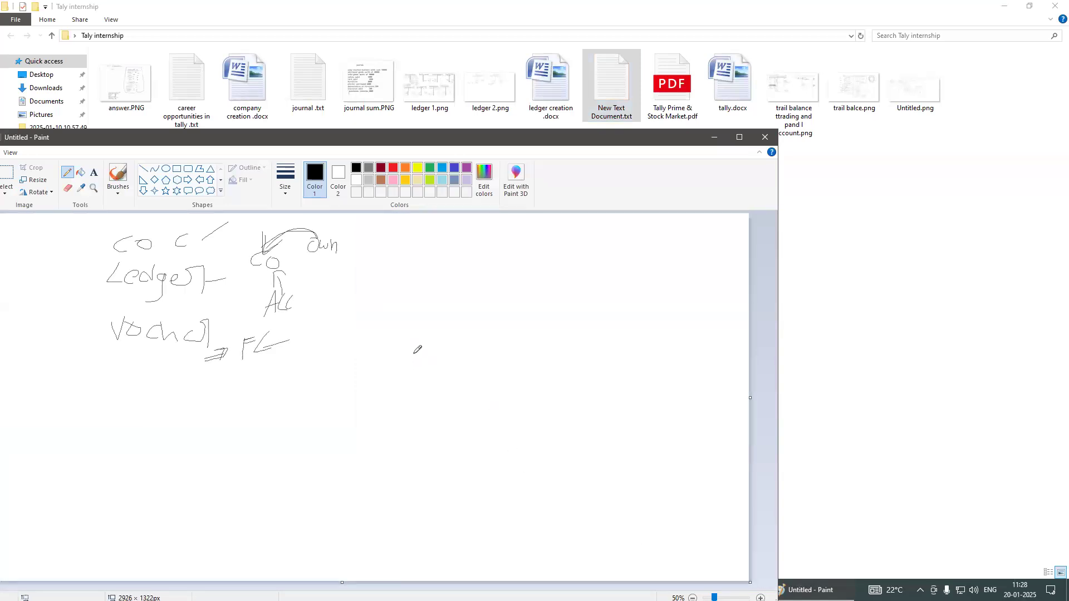
pyautogui.moveTo(507, 273)
pyautogui.mouseDown()
pyautogui.moveTo(498, 289)
pyautogui.moveTo(529, 259)
pyautogui.moveTo(525, 268)
pyautogui.moveTo(572, 275)
pyautogui.moveTo(623, 250)
pyautogui.moveTo(640, 321)
pyautogui.moveTo(653, 319)
pyautogui.moveTo(629, 349)
pyautogui.moveTo(661, 363)
pyautogui.moveTo(696, 356)
pyautogui.moveTo(688, 398)
pyautogui.moveTo(612, 426)
pyautogui.moveTo(616, 414)
pyautogui.moveTo(613, 444)
pyautogui.mouseUp()
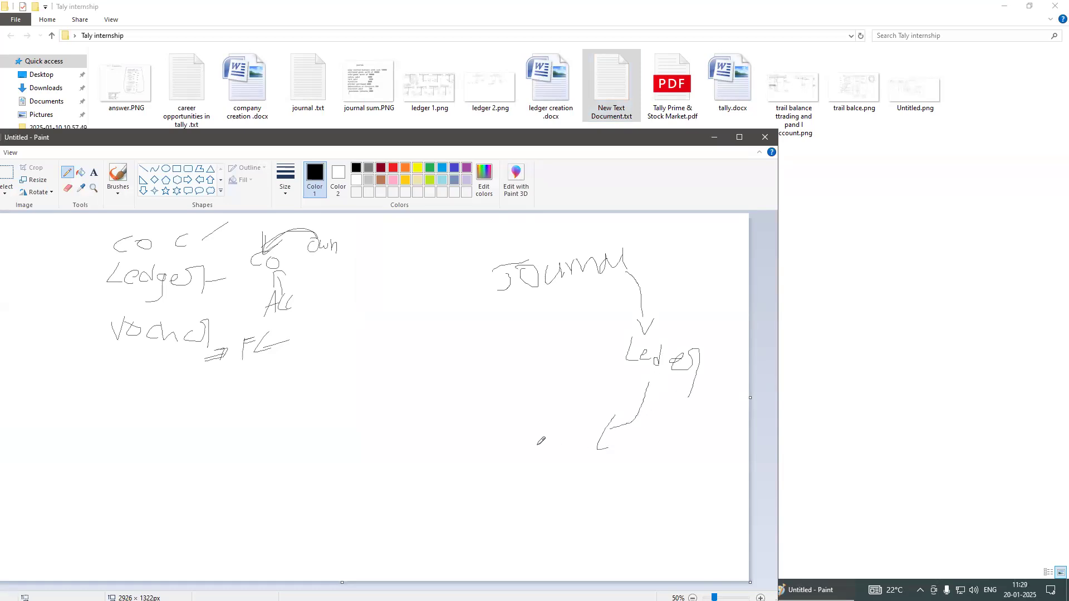
# Continue the accounting cycle sketch in Paint by handwriting TB, T P&L and B/S, with an arrow leading on from TB
pyautogui.moveTo(531, 440); pyautogui.dragTo(532, 466)
pyautogui.moveTo(521, 451)
pyautogui.mouseDown()
pyautogui.moveTo(544, 435)
pyautogui.moveTo(563, 448)
pyautogui.moveTo(551, 460)
pyautogui.moveTo(471, 441)
pyautogui.moveTo(457, 415)
pyautogui.moveTo(472, 423)
pyautogui.mouseUp()
pyautogui.moveTo(418, 361)
pyautogui.mouseDown()
pyautogui.moveTo(417, 384)
pyautogui.moveTo(432, 360)
pyautogui.moveTo(459, 366)
pyautogui.moveTo(480, 341)
pyautogui.moveTo(465, 381)
pyautogui.mouseUp()
pyautogui.moveTo(498, 343); pyautogui.dragTo(492, 373)
pyautogui.moveTo(422, 303)
pyautogui.mouseDown()
pyautogui.moveTo(450, 305)
pyautogui.moveTo(445, 340)
pyautogui.mouseUp()
pyautogui.moveTo(454, 283)
pyautogui.mouseDown()
pyautogui.moveTo(452, 307)
pyautogui.moveTo(467, 293)
pyautogui.moveTo(467, 306)
pyautogui.mouseUp()
pyautogui.moveTo(480, 271); pyautogui.dragTo(479, 283)
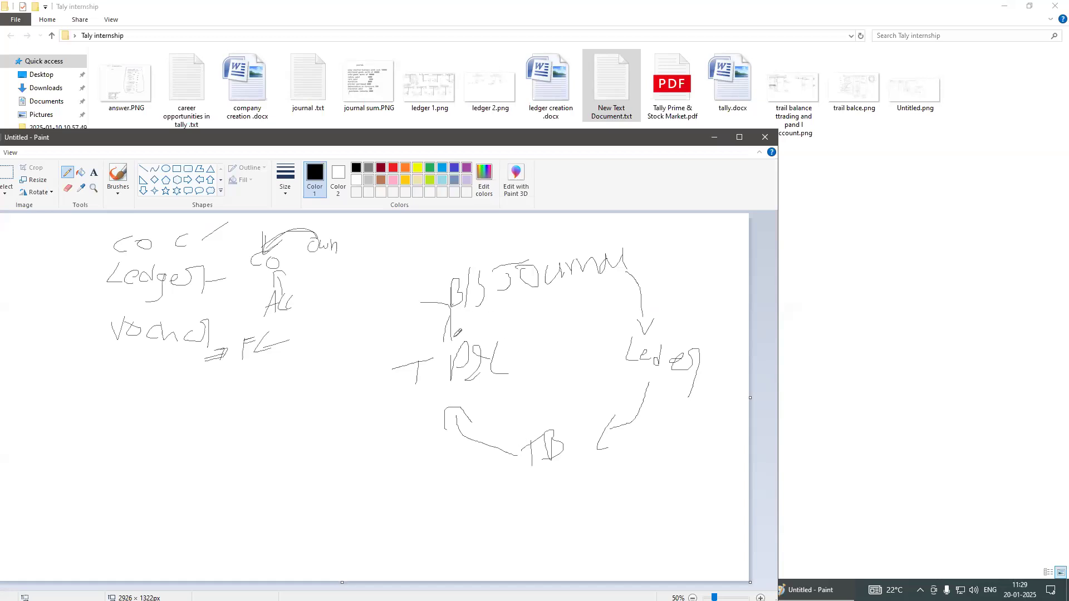
# Draw a vertical divider and a crossing stroke below the cycle, and mark the company, ledger and voucher list with a tick and boxes
pyautogui.moveTo(390, 216); pyautogui.dragTo(367, 522)
pyautogui.moveTo(438, 478)
pyautogui.mouseDown()
pyautogui.moveTo(588, 523)
pyautogui.moveTo(427, 545)
pyautogui.mouseUp()
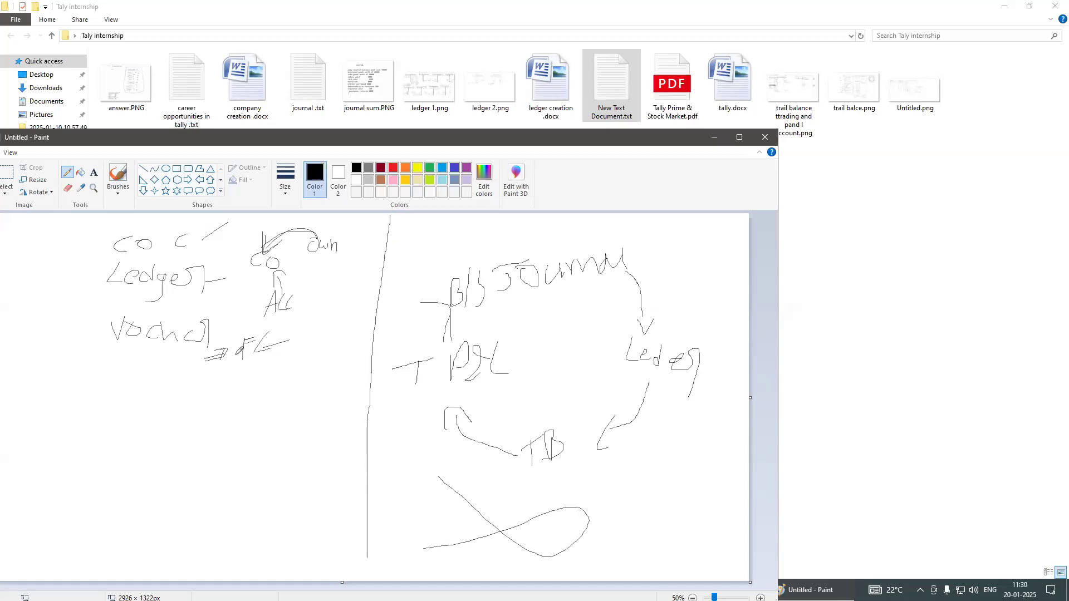
pyautogui.moveTo(47, 314)
pyautogui.mouseDown()
pyautogui.moveTo(104, 221)
pyautogui.moveTo(248, 265)
pyautogui.moveTo(254, 348)
pyautogui.moveTo(93, 360)
pyautogui.moveTo(108, 230)
pyautogui.moveTo(236, 240)
pyautogui.moveTo(192, 249)
pyautogui.moveTo(242, 261)
pyautogui.moveTo(200, 317)
pyautogui.mouseUp()
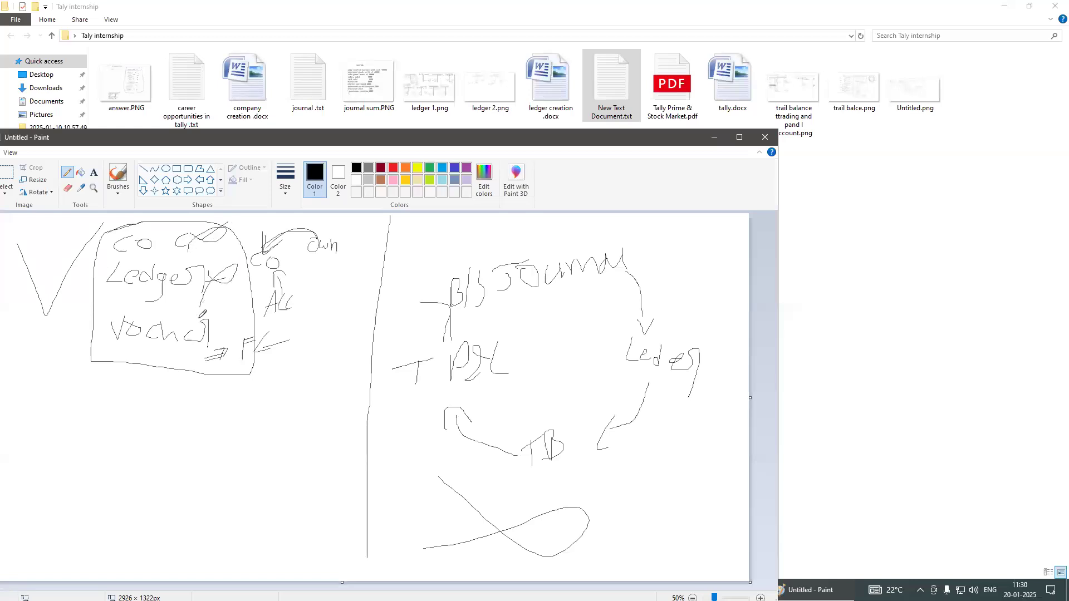
pyautogui.moveTo(90, 317)
pyautogui.mouseDown()
pyautogui.moveTo(226, 301)
pyautogui.moveTo(267, 365)
pyautogui.moveTo(197, 381)
pyautogui.moveTo(88, 367)
pyautogui.moveTo(86, 319)
pyautogui.moveTo(136, 313)
pyautogui.mouseUp()
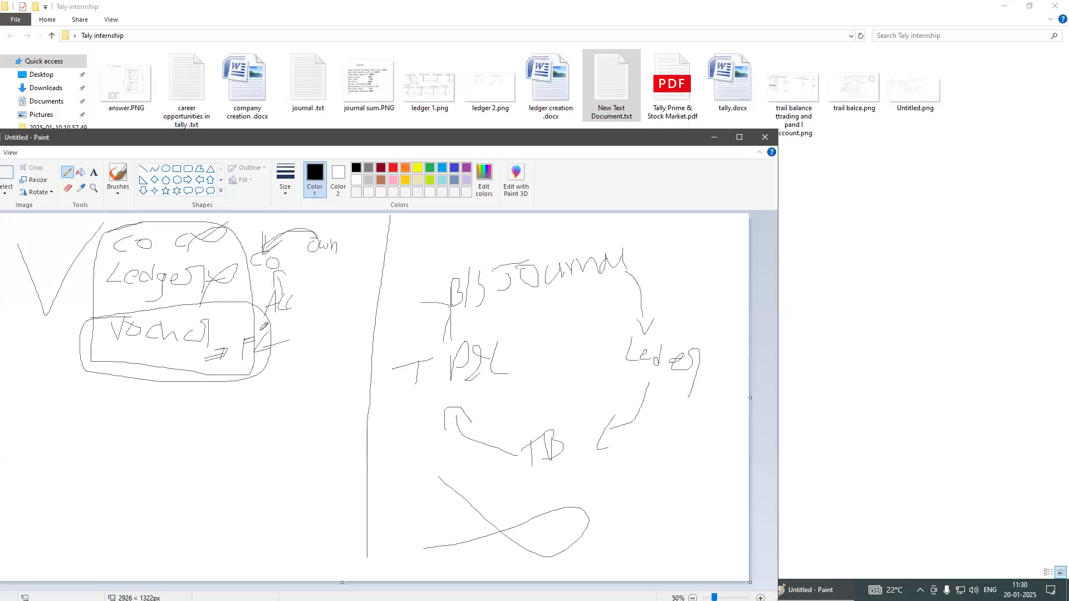
# Circle Journal, draw a loop through the accounting cycle in Paint, and switch back to TallyPrime
pyautogui.moveTo(520, 293)
pyautogui.mouseDown()
pyautogui.moveTo(620, 278)
pyautogui.moveTo(613, 242)
pyautogui.moveTo(500, 253)
pyautogui.moveTo(522, 283)
pyautogui.mouseUp()
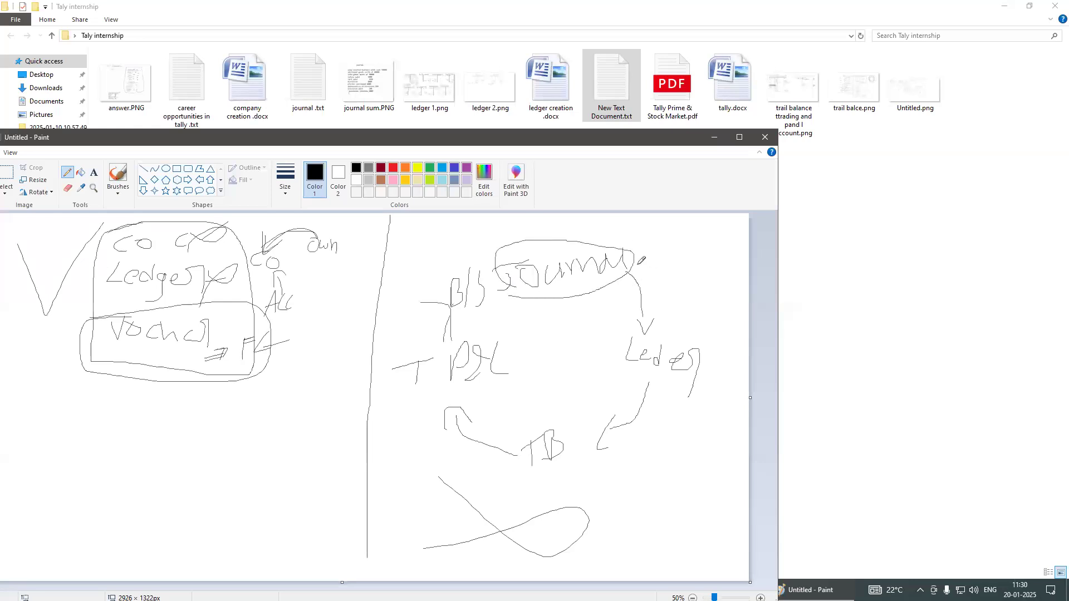
pyautogui.moveTo(639, 265)
pyautogui.mouseDown()
pyautogui.moveTo(676, 342)
pyautogui.moveTo(666, 357)
pyautogui.moveTo(580, 412)
pyautogui.moveTo(532, 419)
pyautogui.moveTo(486, 360)
pyautogui.moveTo(482, 318)
pyautogui.moveTo(498, 266)
pyautogui.moveTo(556, 237)
pyautogui.mouseUp()
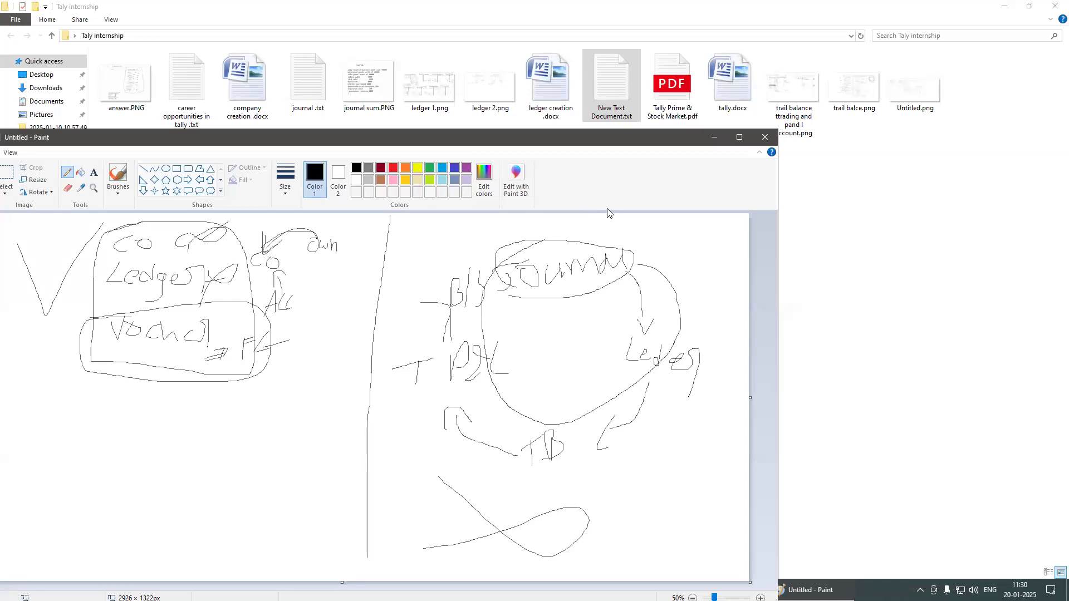
pyautogui.click(715, 137)
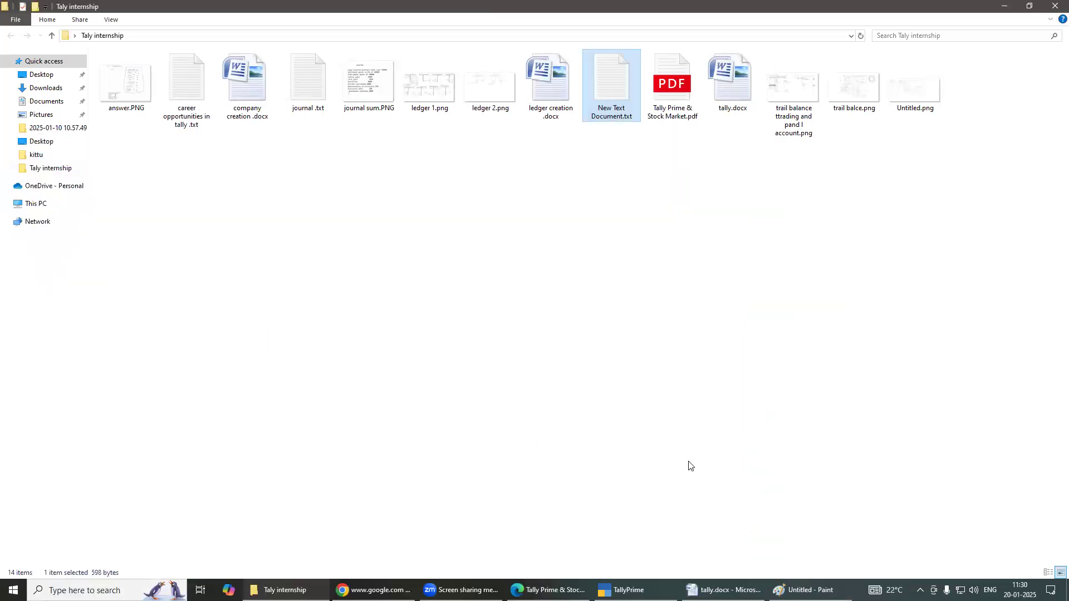
pyautogui.click(622, 590)
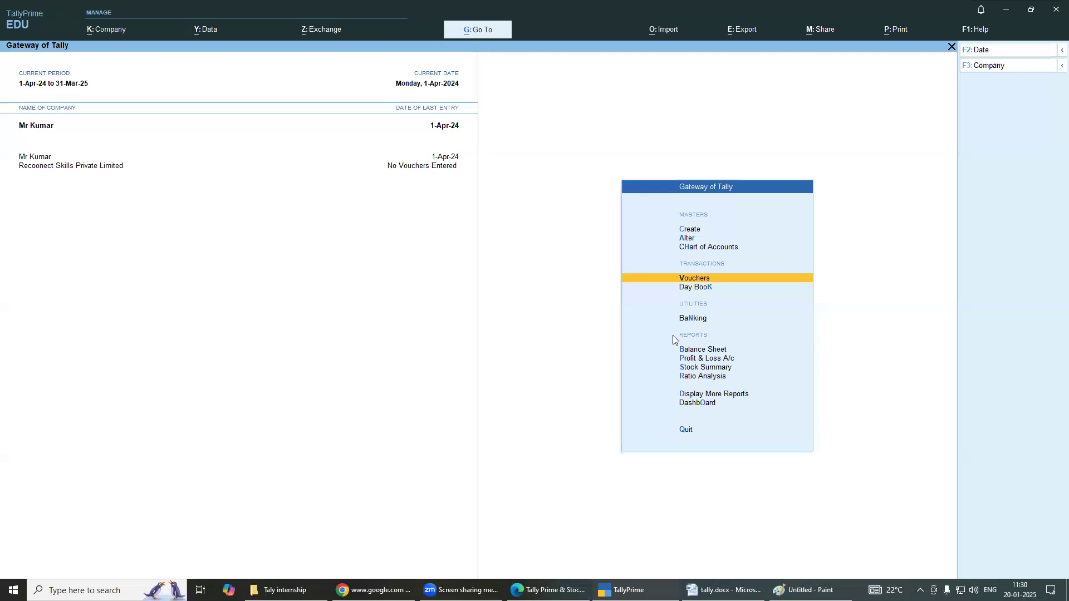
pyautogui.press('Down')
pyautogui.press('Down')
pyautogui.press('Down')
pyautogui.press('Down')
pyautogui.press('Up')
pyautogui.press('Up')
pyautogui.press('Up')
pyautogui.press('Up')
pyautogui.press('Up')
pyautogui.press('Down')
pyautogui.press('Down')
pyautogui.press('Down')
pyautogui.press('Down')
pyautogui.press('Down')
pyautogui.press('Down')
pyautogui.press('Down')
pyautogui.press('Down')
pyautogui.press('Up')
pyautogui.press('Up')
pyautogui.press('Up')
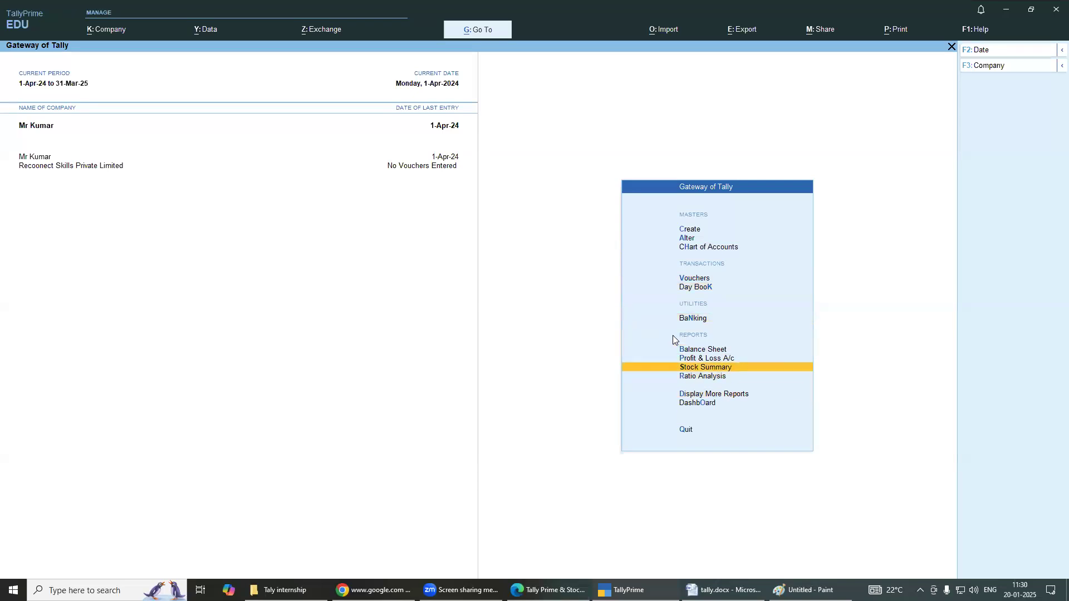
pyautogui.press('Up')
pyautogui.press('Up')
pyautogui.press('Up')
pyautogui.press('Up')
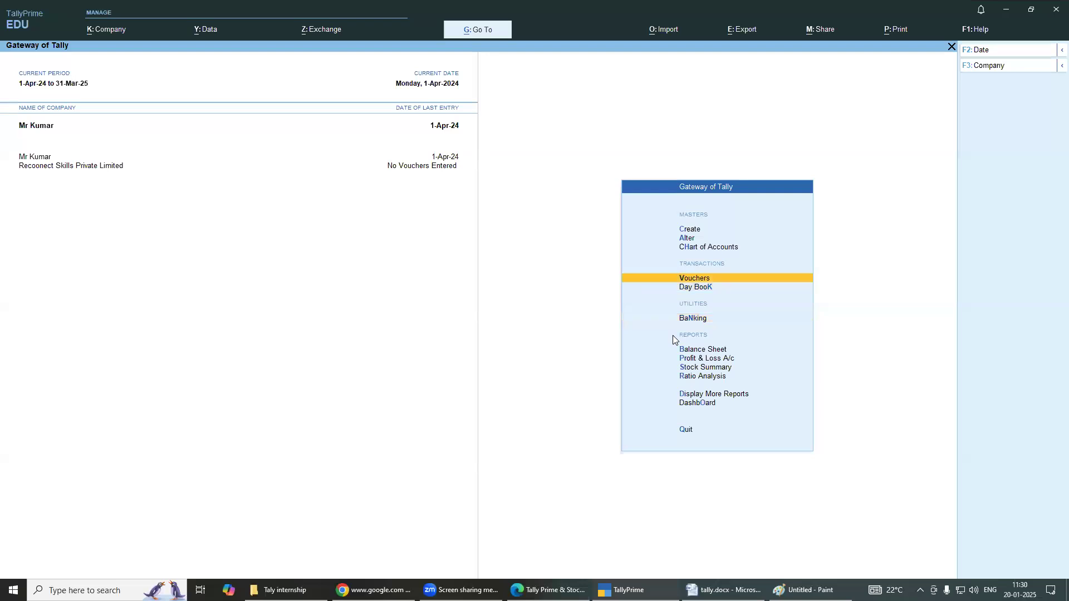
# View Mr Kumar's Day Book and switch to tally.docx in Word to compare its vouchers with the Problem 1 transactions
pyautogui.press('Down')
pyautogui.press('Return')
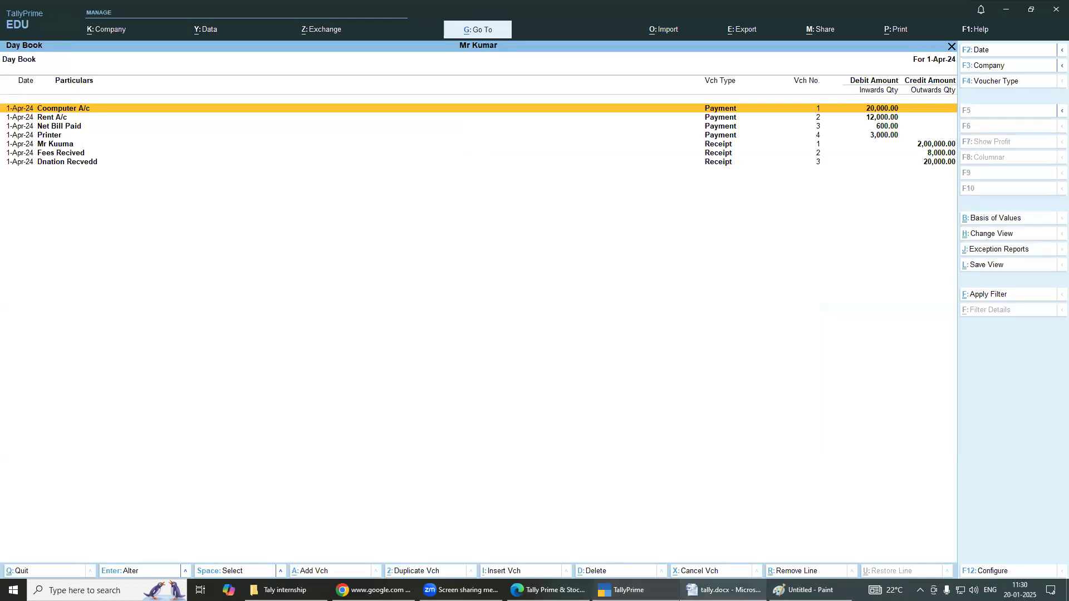
pyautogui.click(723, 590)
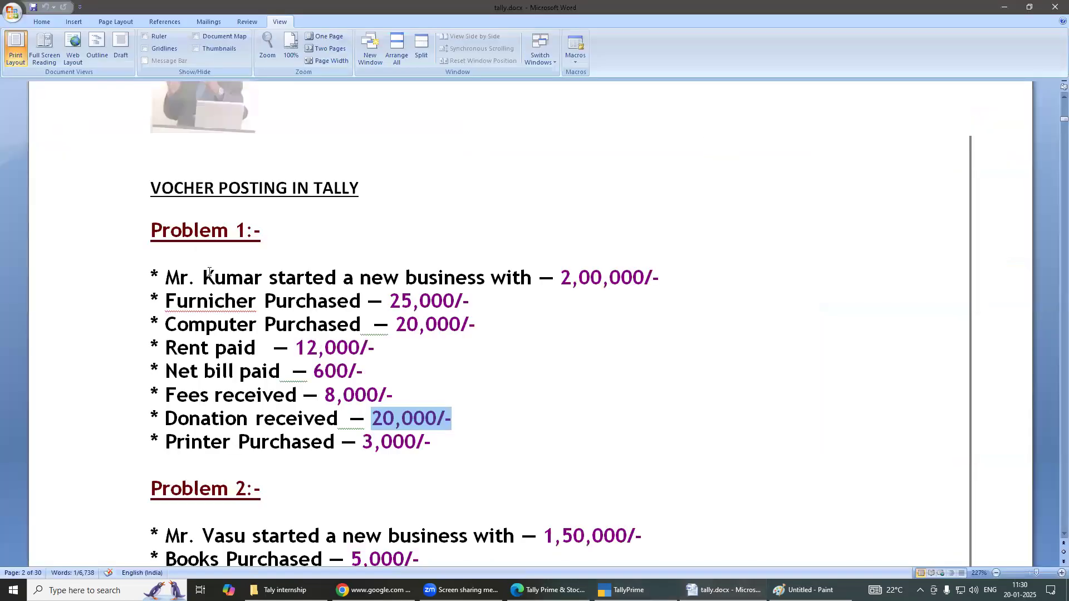
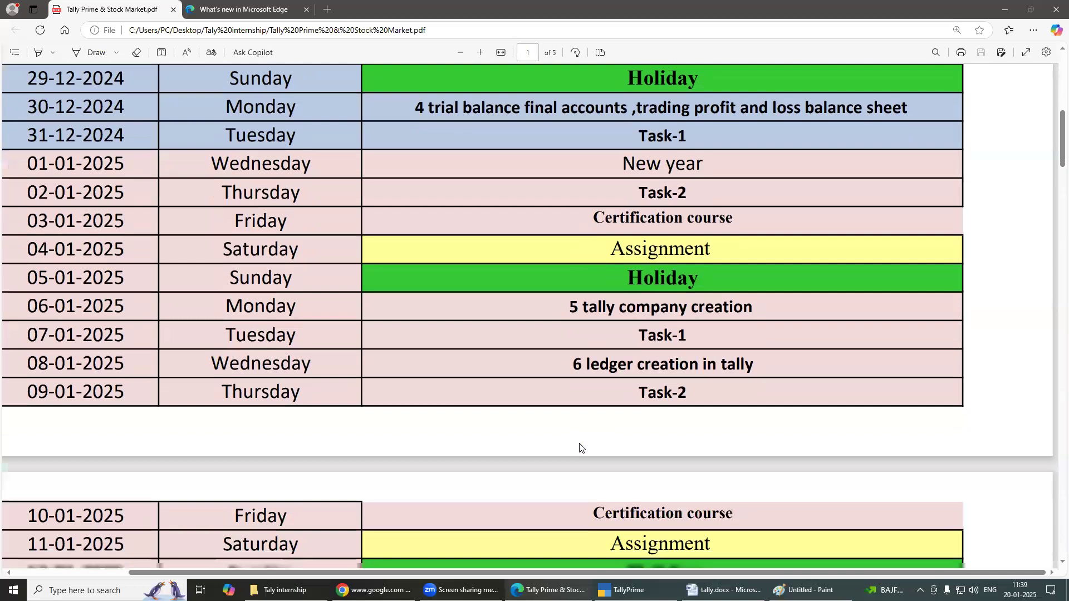
# Look through the internship schedule PDF, examining the topics planned from late December onward and those around the January holidays
pyautogui.scroll(-2, 580, 448)
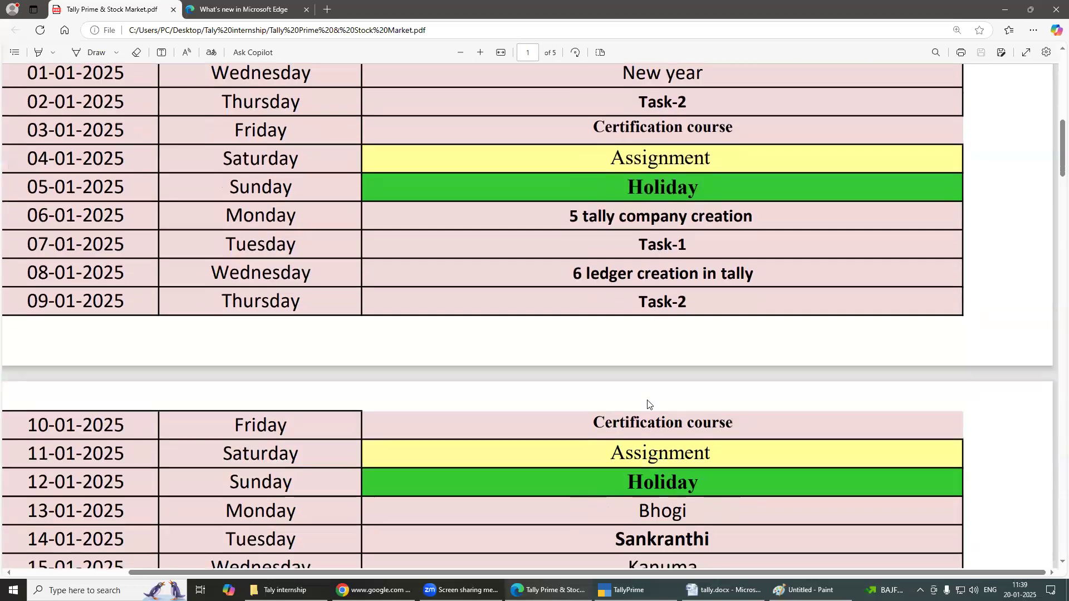
pyautogui.scroll(5, 624, 405)
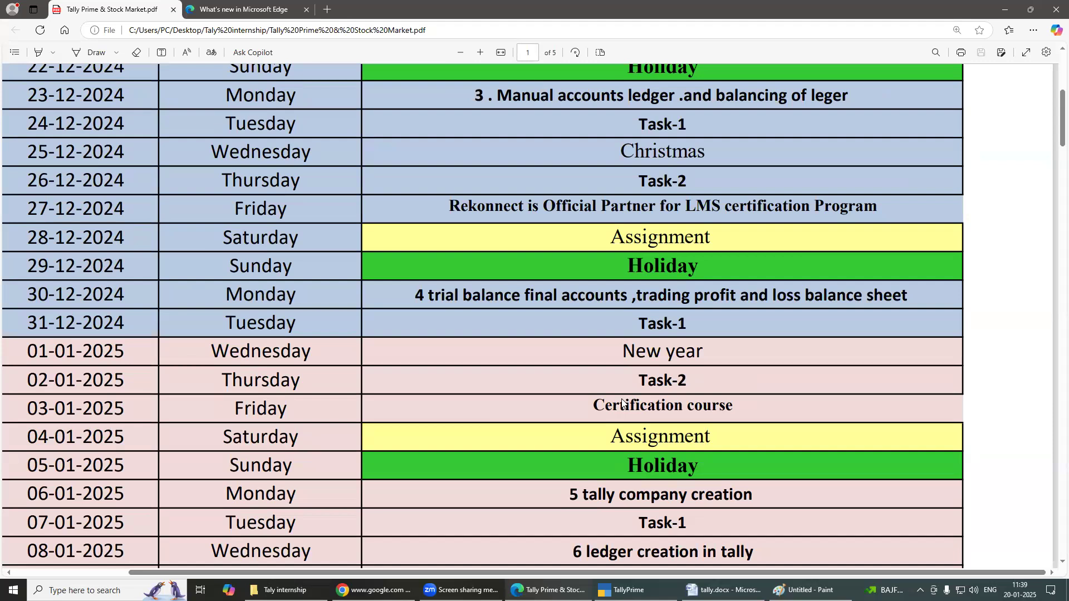
pyautogui.scroll(-7, 621, 402)
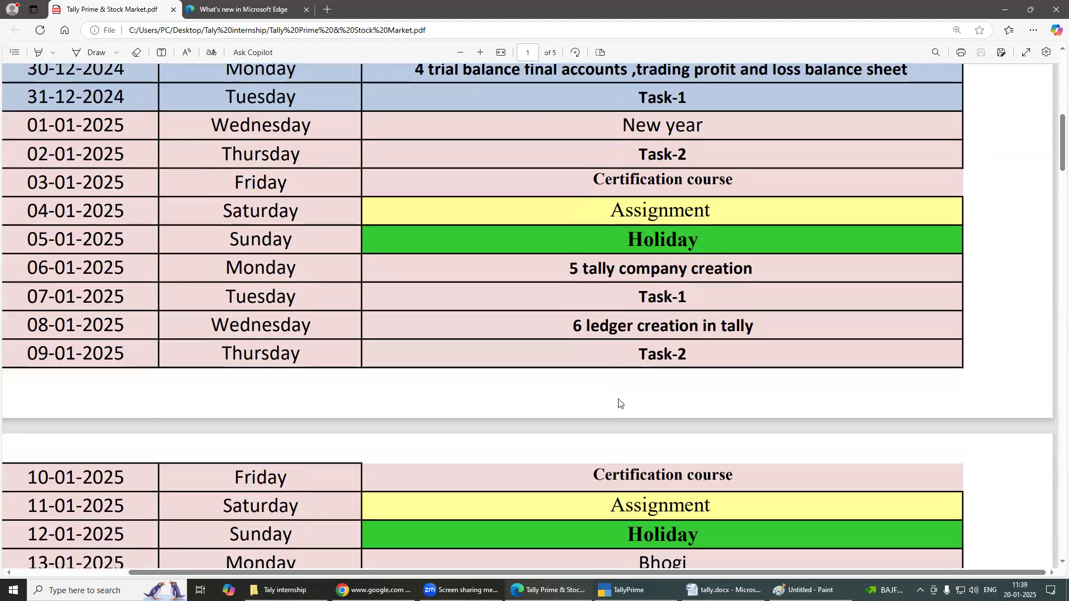
pyautogui.scroll(-1, 620, 402)
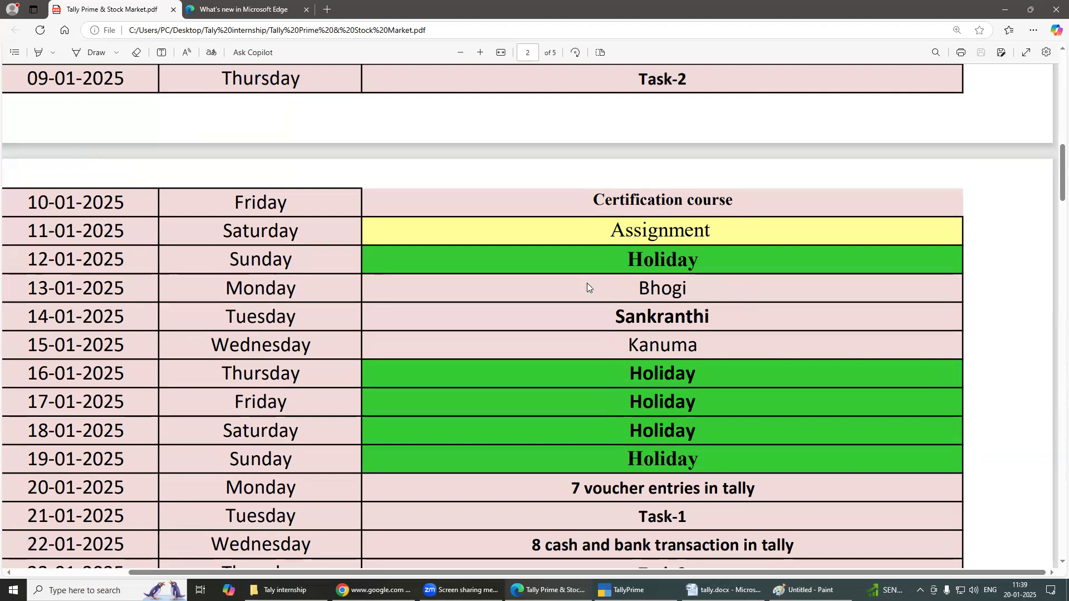
pyautogui.scroll(-8, 587, 283)
pyautogui.scroll(3, 587, 287)
pyautogui.scroll(-15, 587, 287)
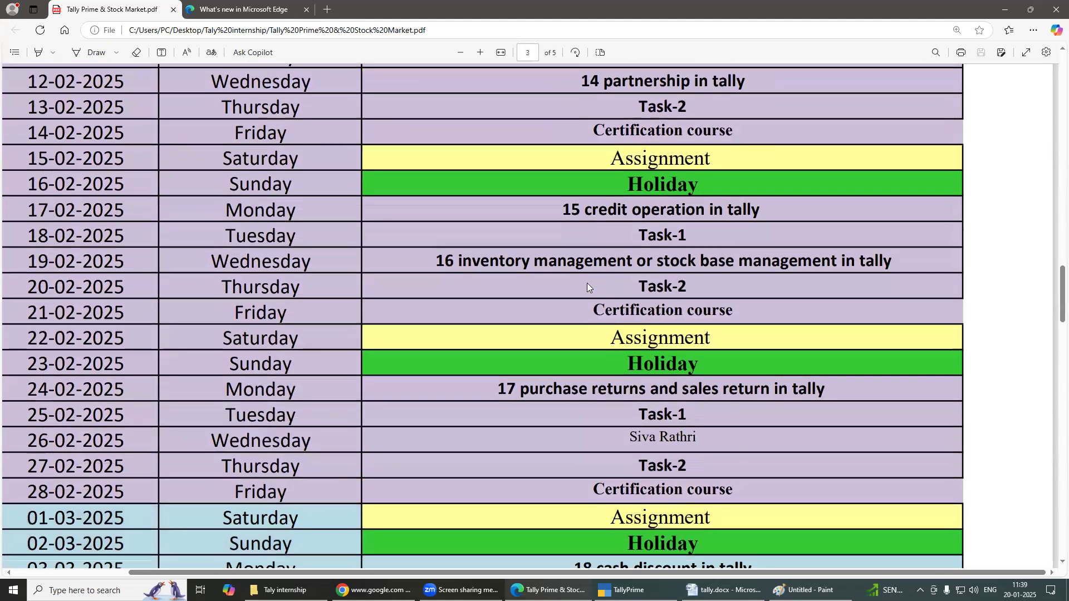
pyautogui.scroll(-12, 587, 283)
pyautogui.scroll(4, 638, 304)
pyautogui.scroll(8, 640, 304)
pyautogui.scroll(15, 647, 306)
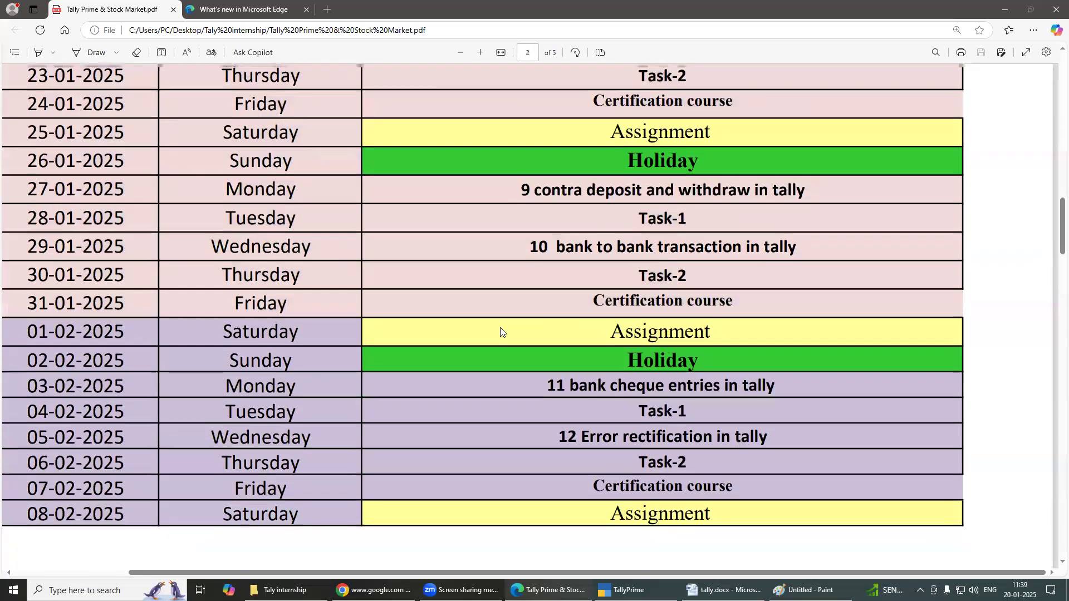
pyautogui.scroll(10, 501, 331)
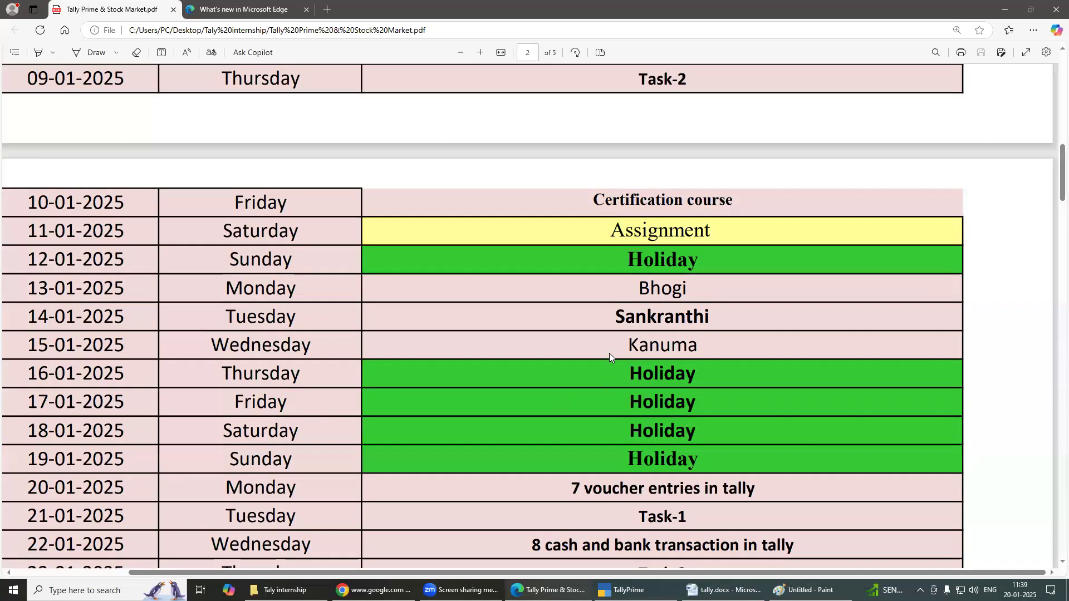
# Examine the schedule's topics from voucher entries on 20-01-2025 through the bank and depreciation sessions in February
pyautogui.scroll(-2, 612, 361)
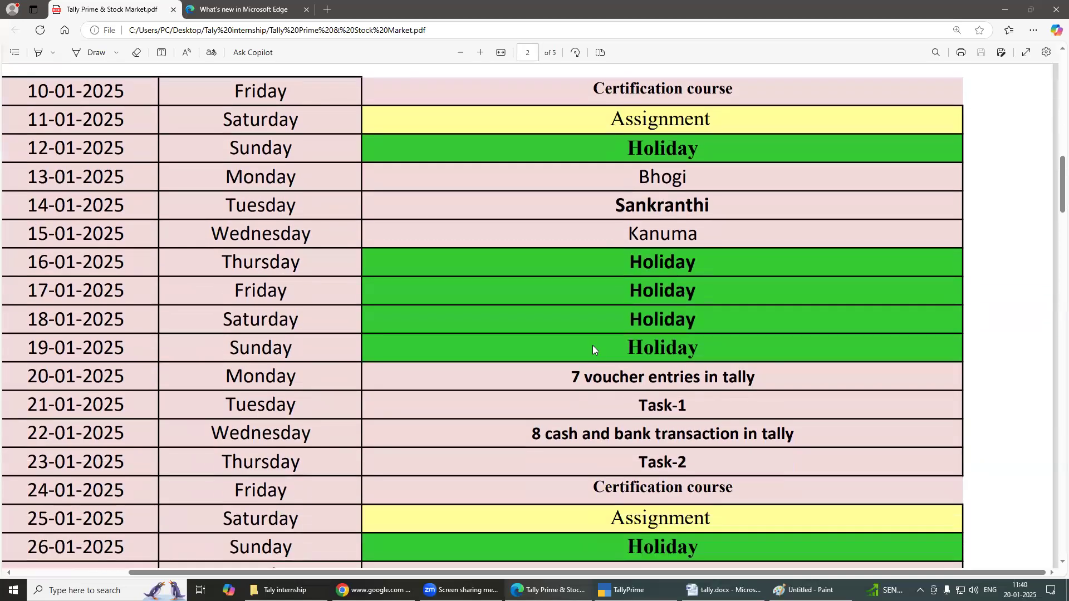
pyautogui.scroll(-1, 593, 348)
pyautogui.scroll(-4, 622, 300)
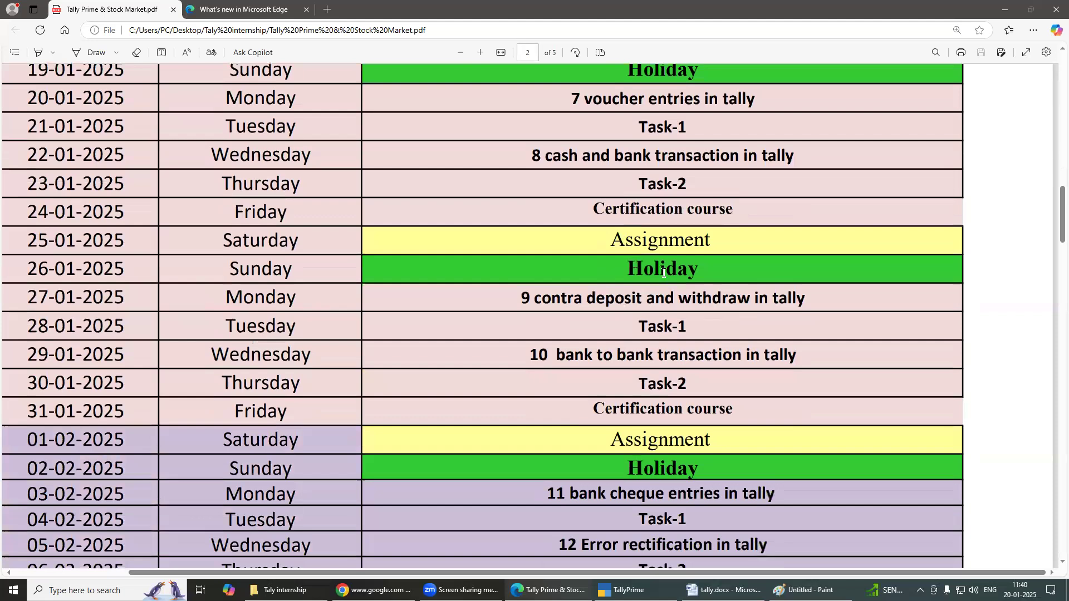
pyautogui.scroll(-8, 663, 273)
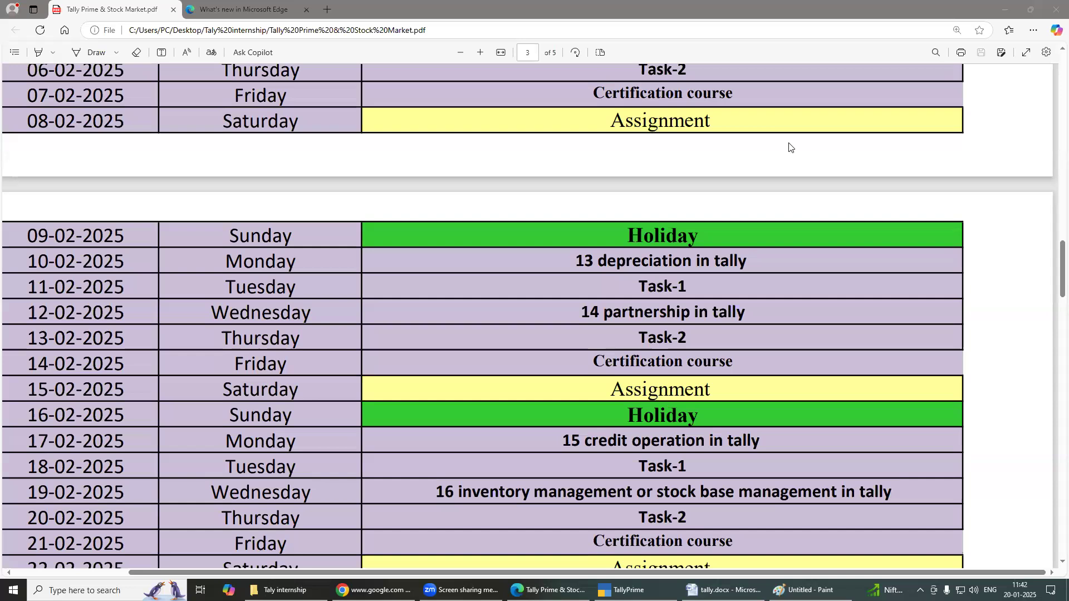
pyautogui.scroll(3, 790, 194)
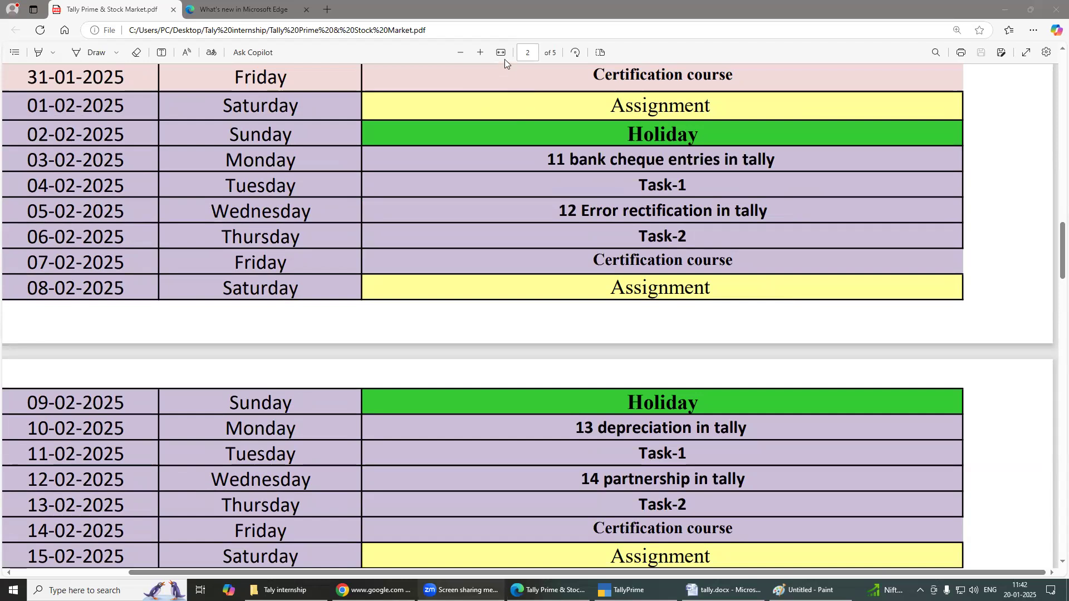
# Switch to TallyPrime and set Cash as the account of the new Payment voucher, ending the particulars list without an entry
pyautogui.click(1008, 11)
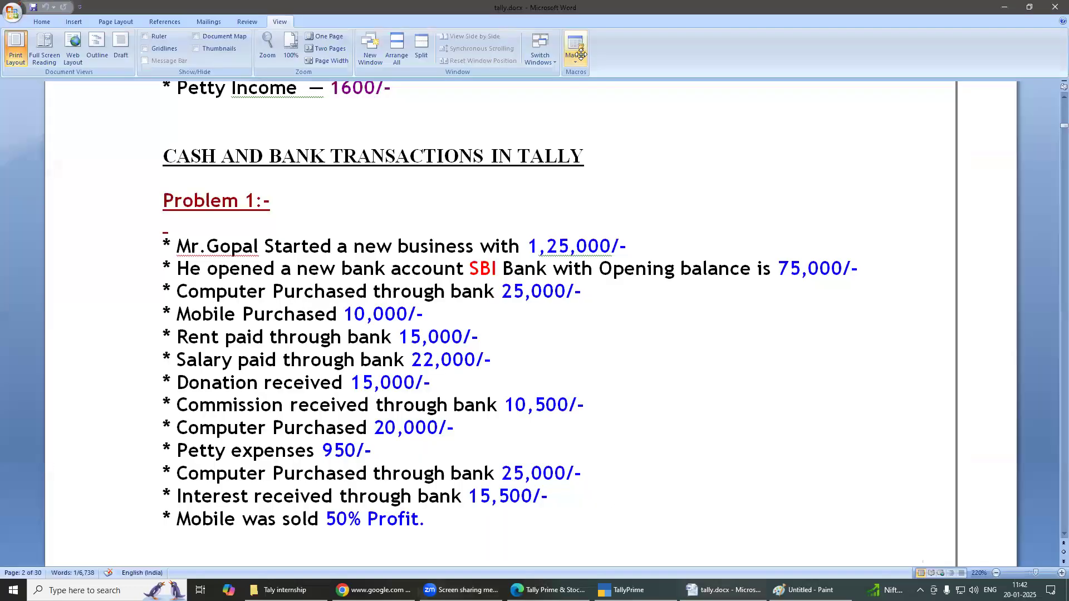
pyautogui.click(621, 589)
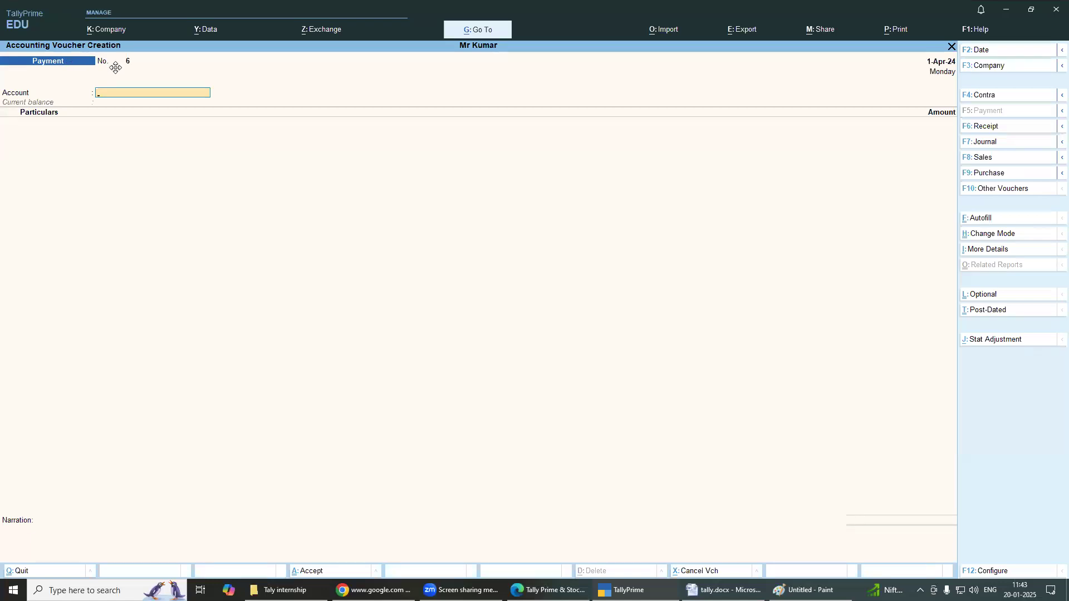
pyautogui.press('Return')
pyautogui.press('Return')
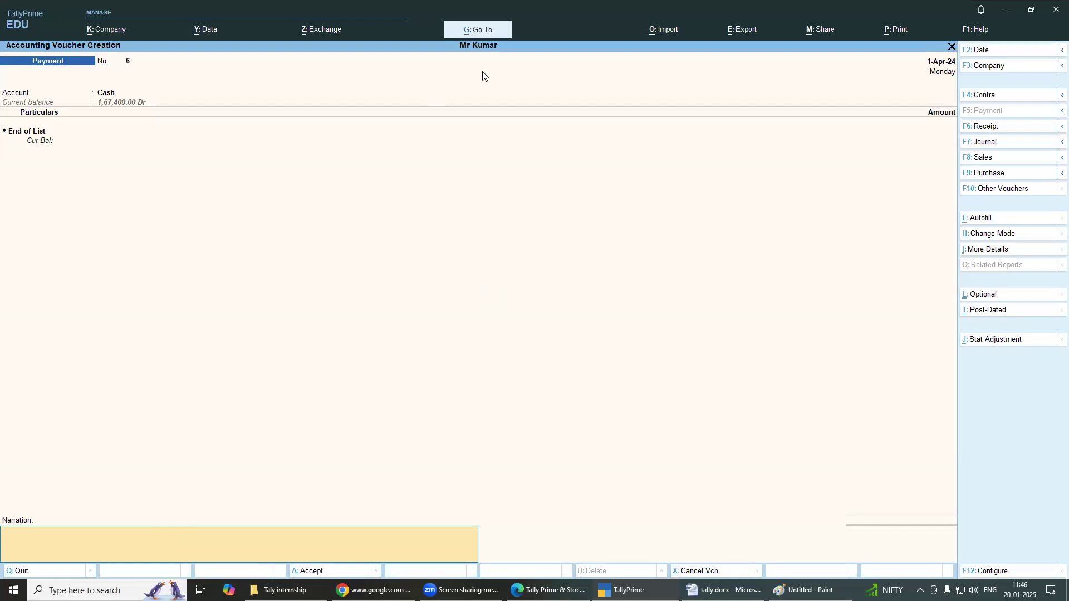
pyautogui.click(483, 148)
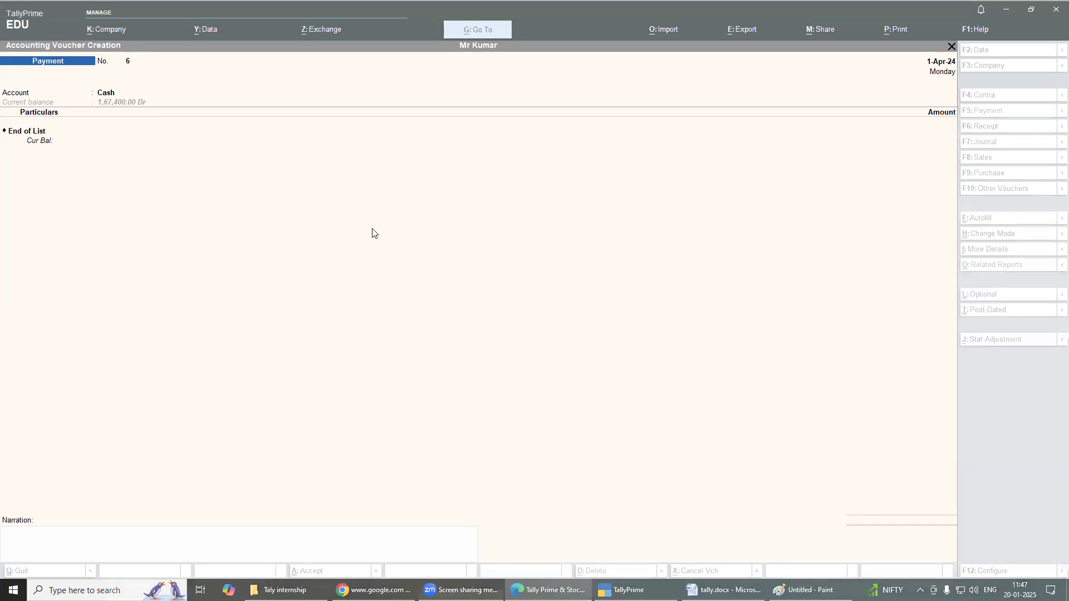
# Switch back to the schedule PDF in Edge and review the December and early January topics on its first page
pyautogui.hotkey('alt', 'Tab')
pyautogui.scroll(3, 146, 186)
pyautogui.scroll(15, 146, 186)
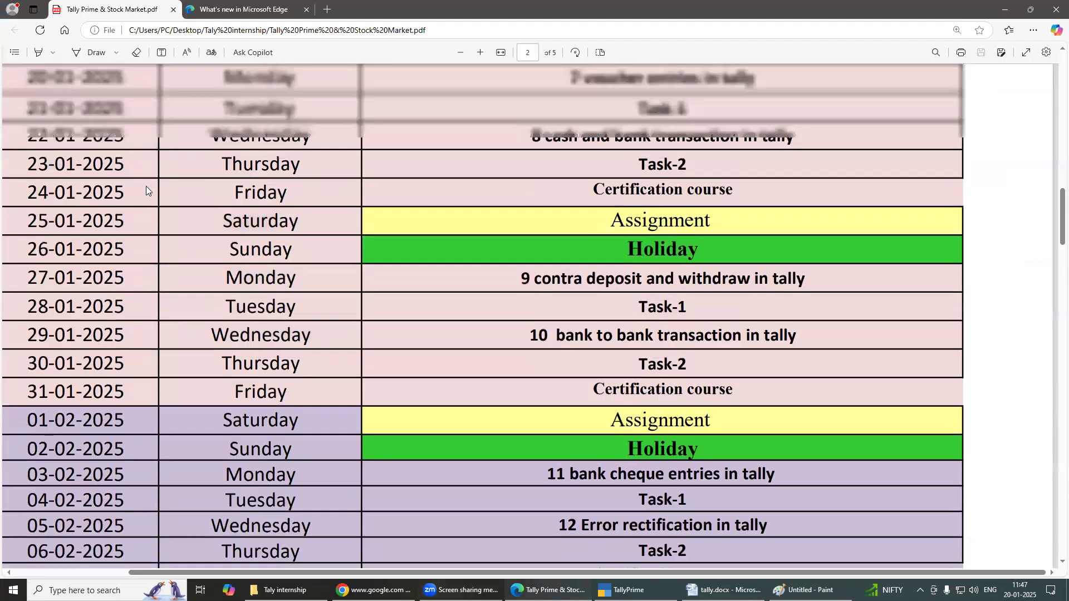
pyautogui.scroll(4, 147, 186)
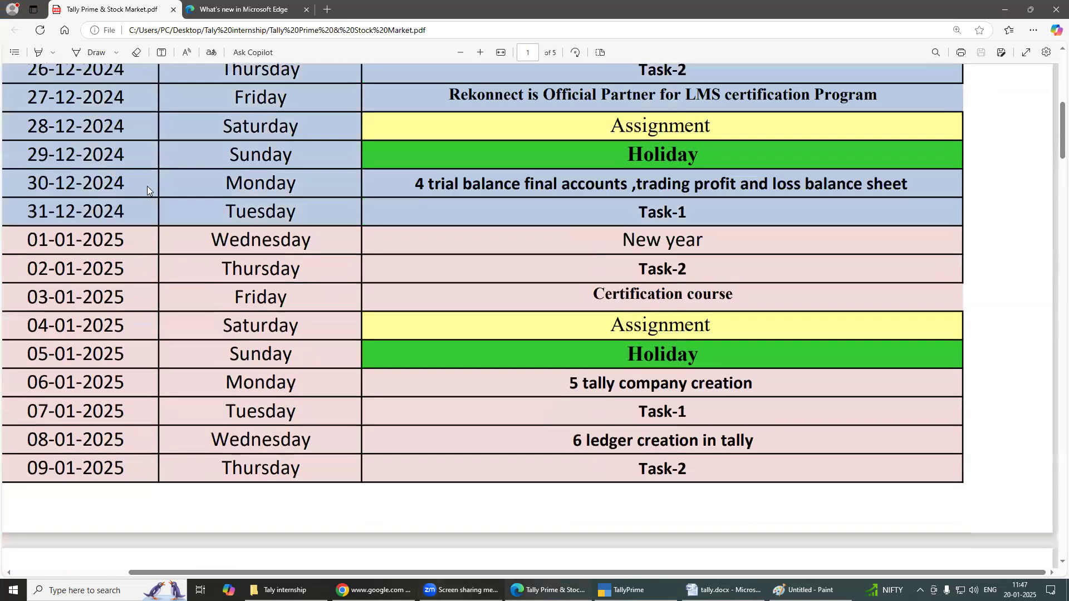
pyautogui.scroll(7, 147, 186)
pyautogui.scroll(2, 149, 186)
pyautogui.scroll(-9, 149, 186)
pyautogui.scroll(9, 150, 186)
pyautogui.scroll(-5, 151, 186)
pyautogui.scroll(-11, 151, 186)
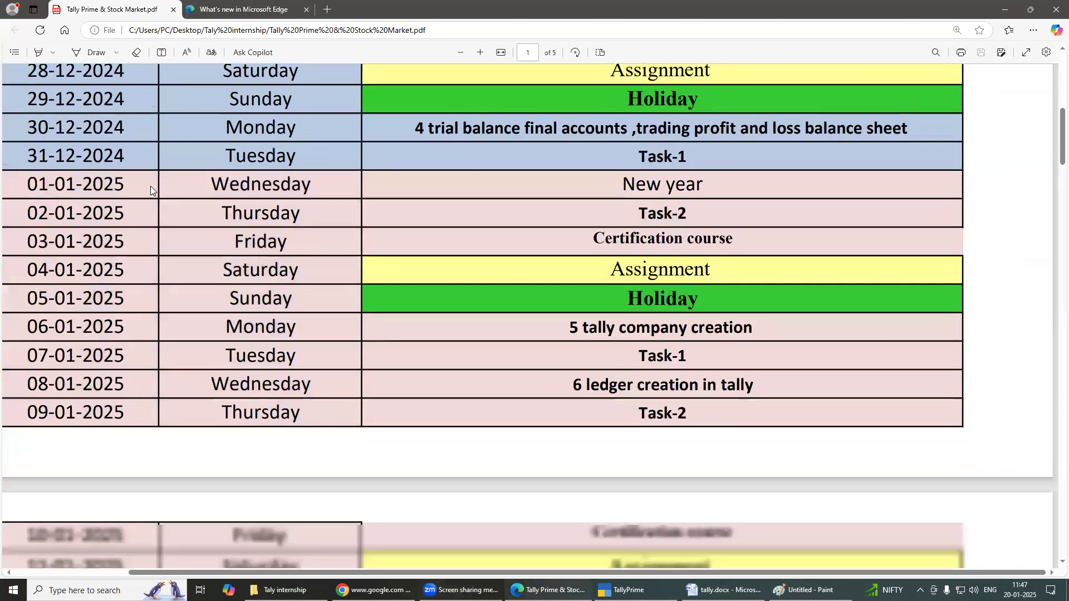
# Review the remaining schedule topics through to the final May entries, and return to the title of the schedule
pyautogui.scroll(-3, 151, 186)
pyautogui.scroll(-5, 151, 190)
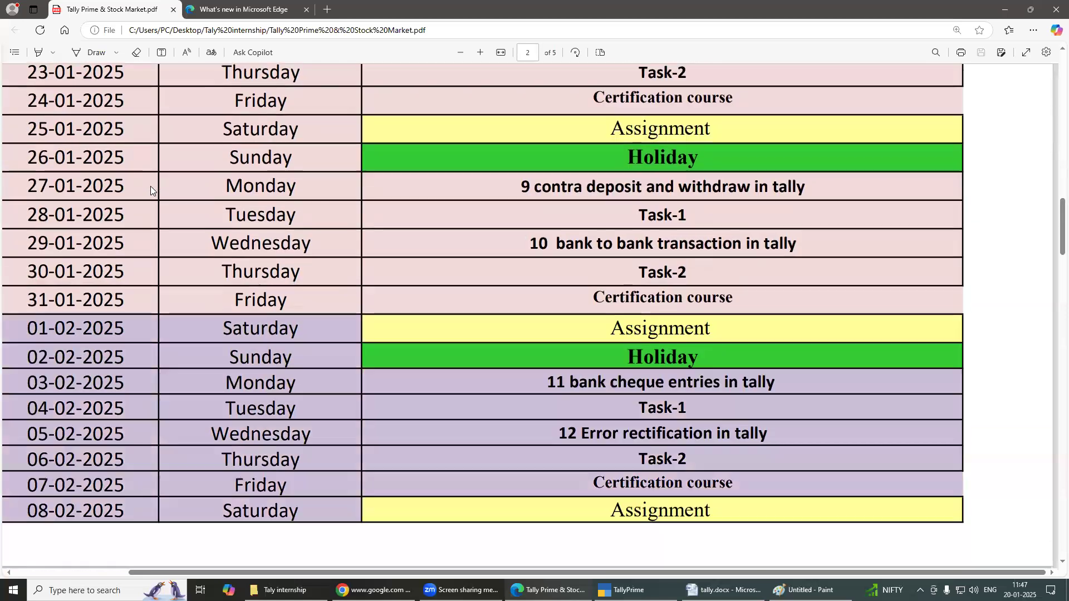
pyautogui.scroll(-14, 150, 189)
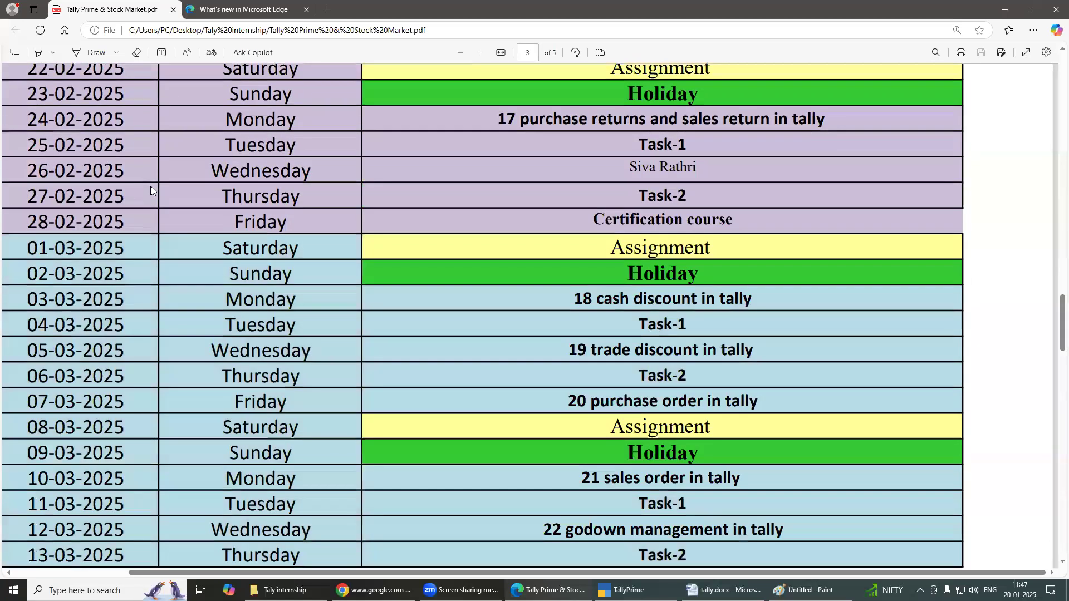
pyautogui.scroll(-9, 151, 186)
pyautogui.scroll(-3, 150, 186)
pyautogui.scroll(-20, 151, 186)
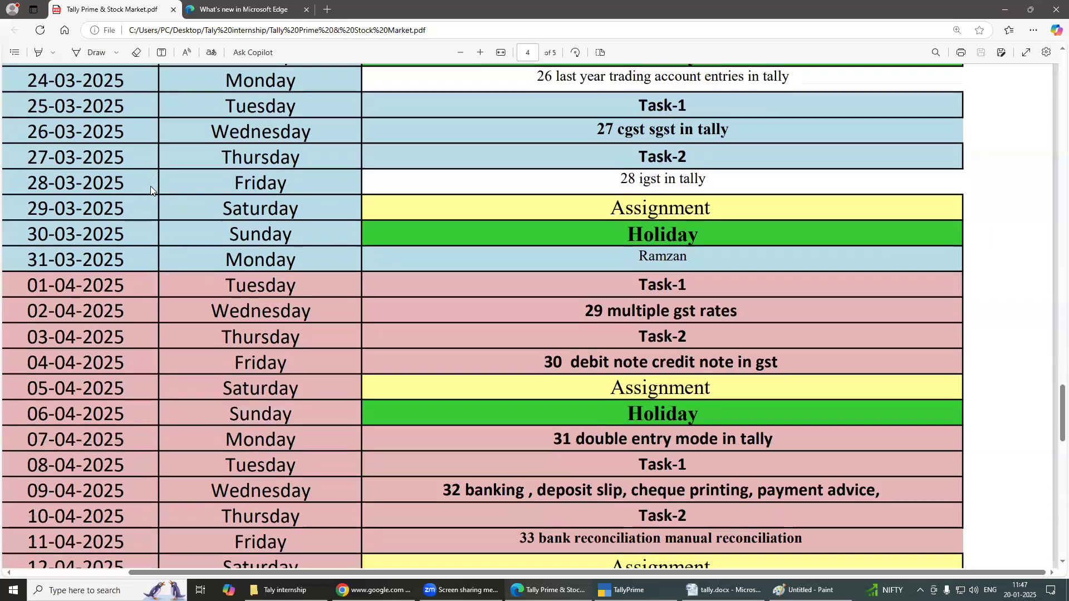
pyautogui.scroll(15, 150, 186)
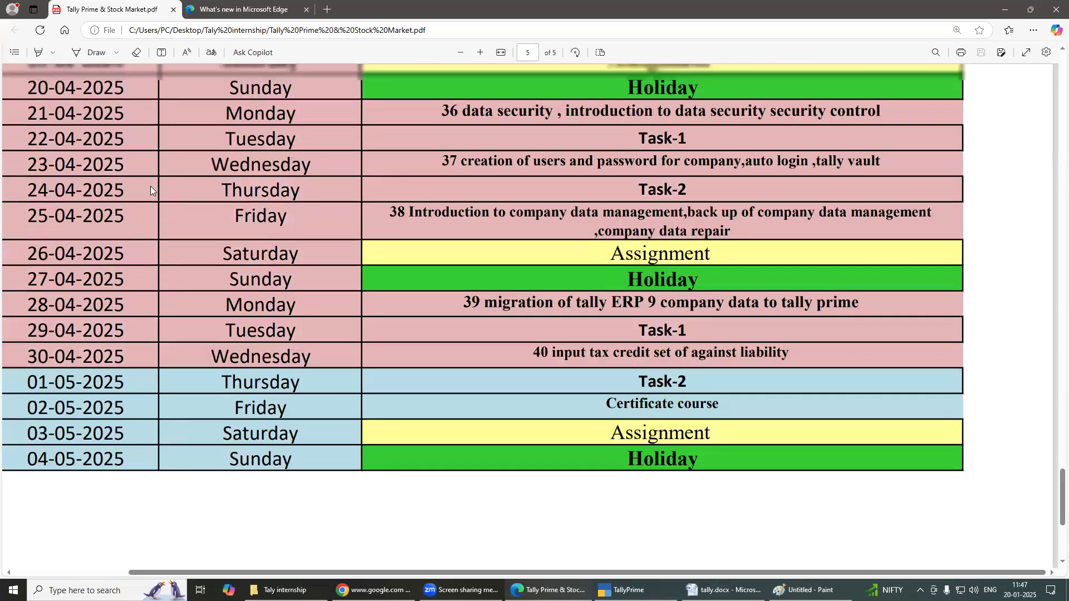
pyautogui.scroll(6, 150, 186)
pyautogui.scroll(20, 151, 186)
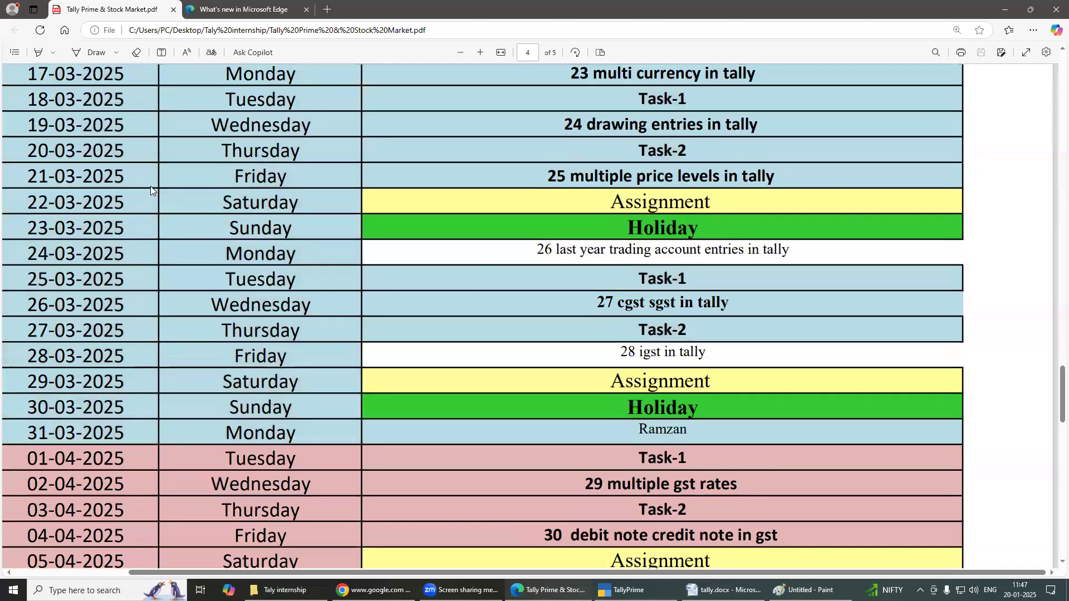
pyautogui.scroll(20, 151, 189)
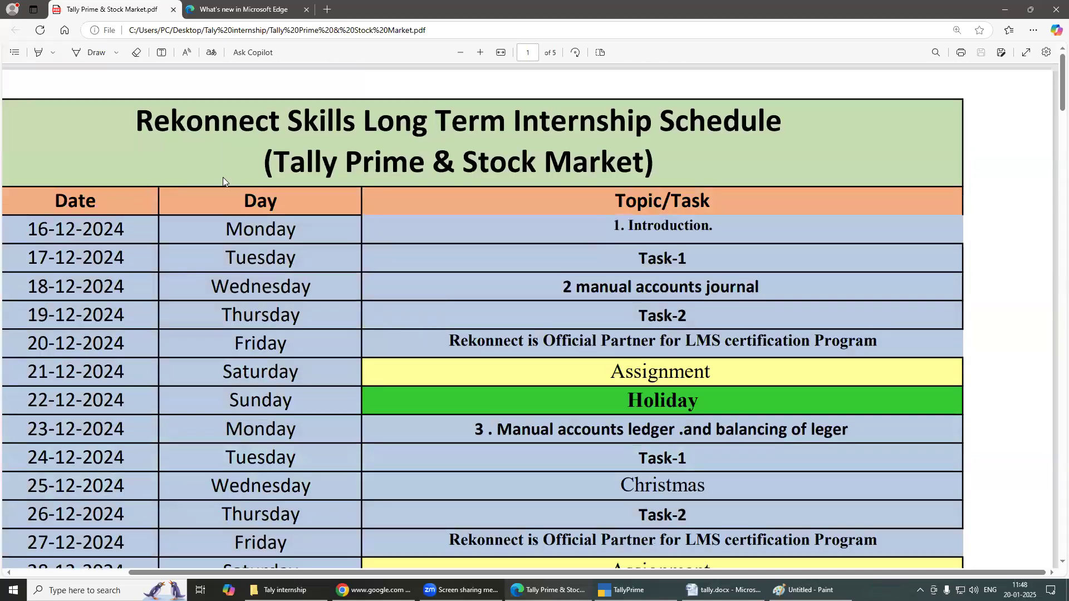
# Go through the schedule once more from the first topics to the last entries on page 5
pyautogui.scroll(-12, 330, 363)
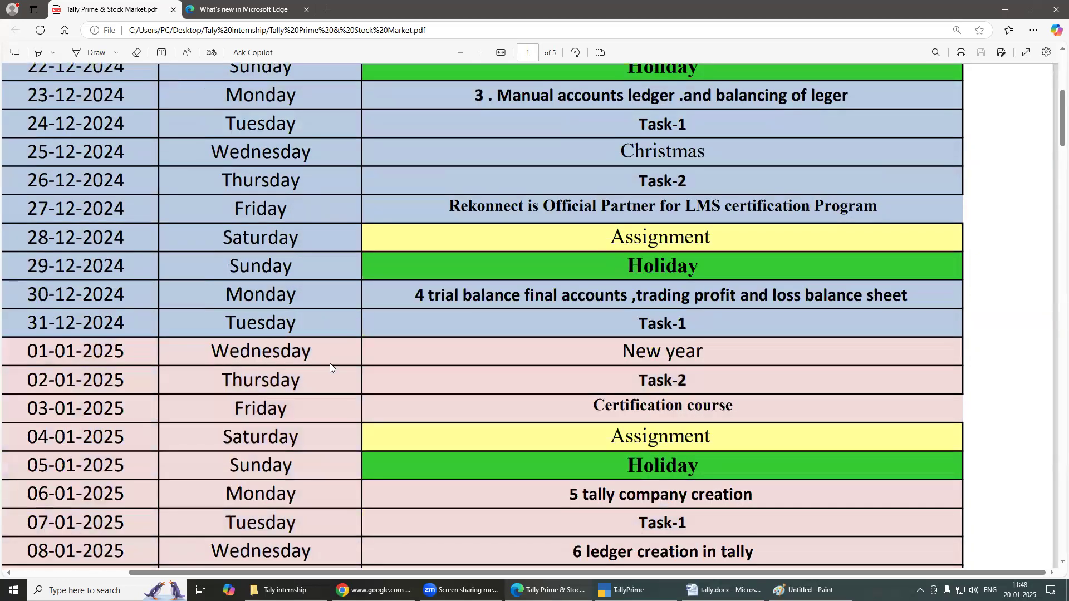
pyautogui.scroll(-20, 230, 353)
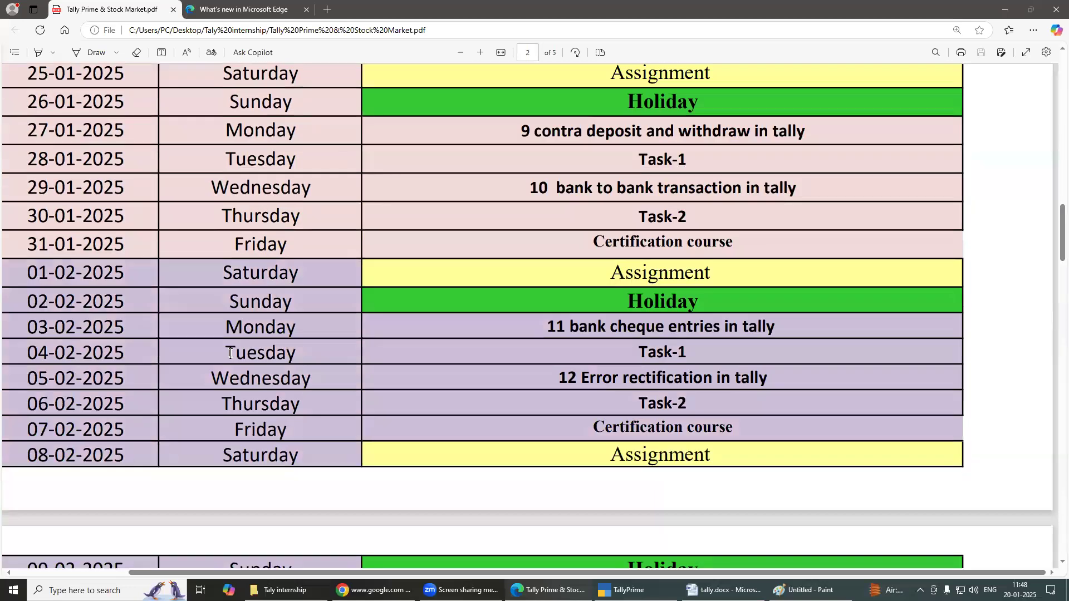
pyautogui.scroll(-15, 230, 352)
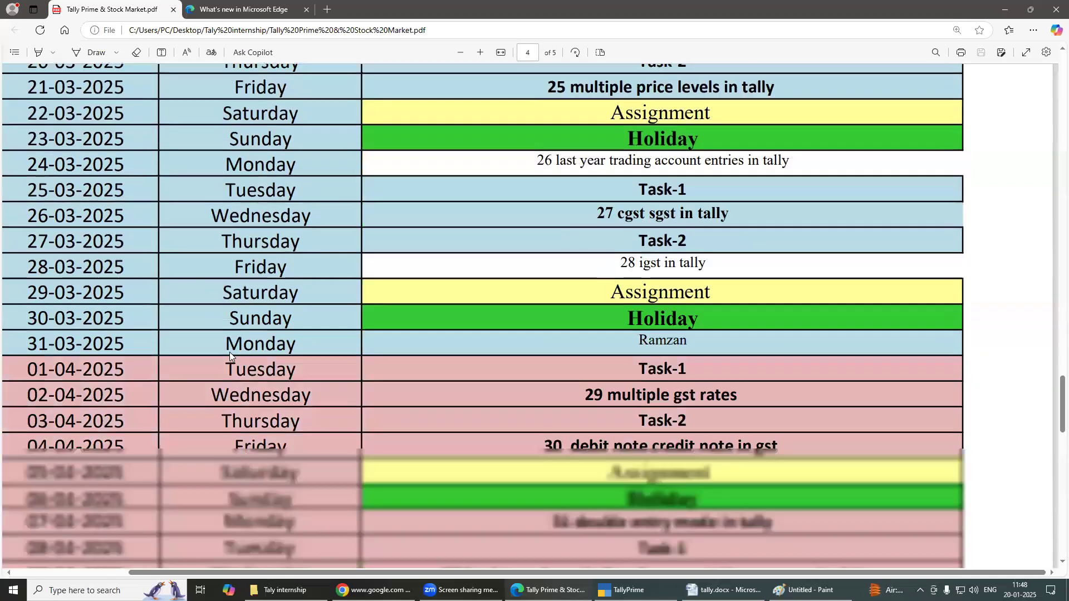
pyautogui.scroll(-20, 244, 347)
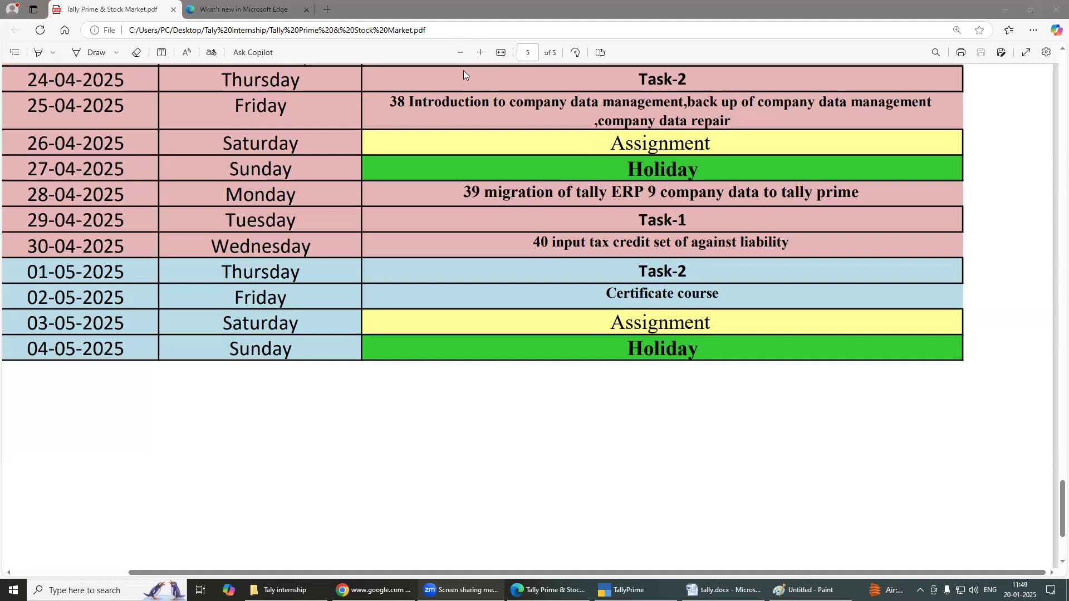
# Minimize the schedule PDF, TallyPrime, tally.docx and the Taly internship folder to show the desktop
pyautogui.click(1008, 9)
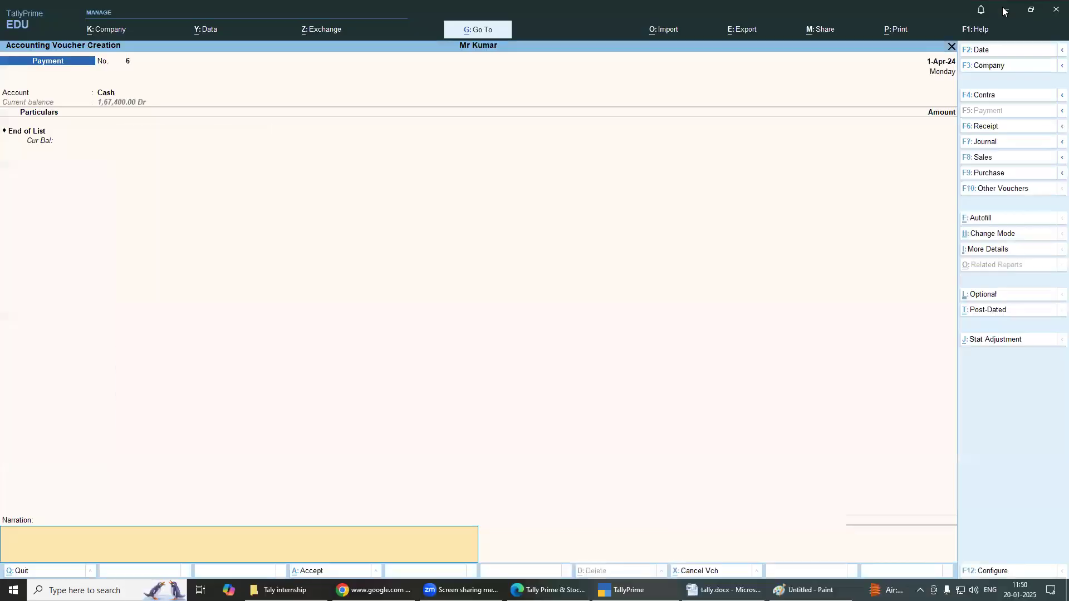
pyautogui.click(1008, 9)
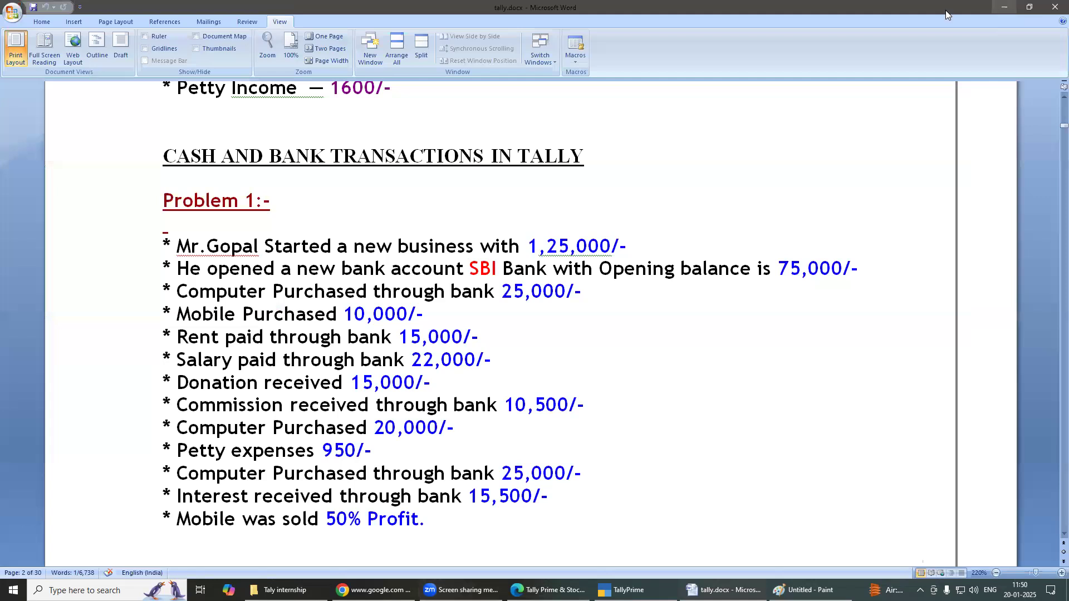
pyautogui.click(1005, 7)
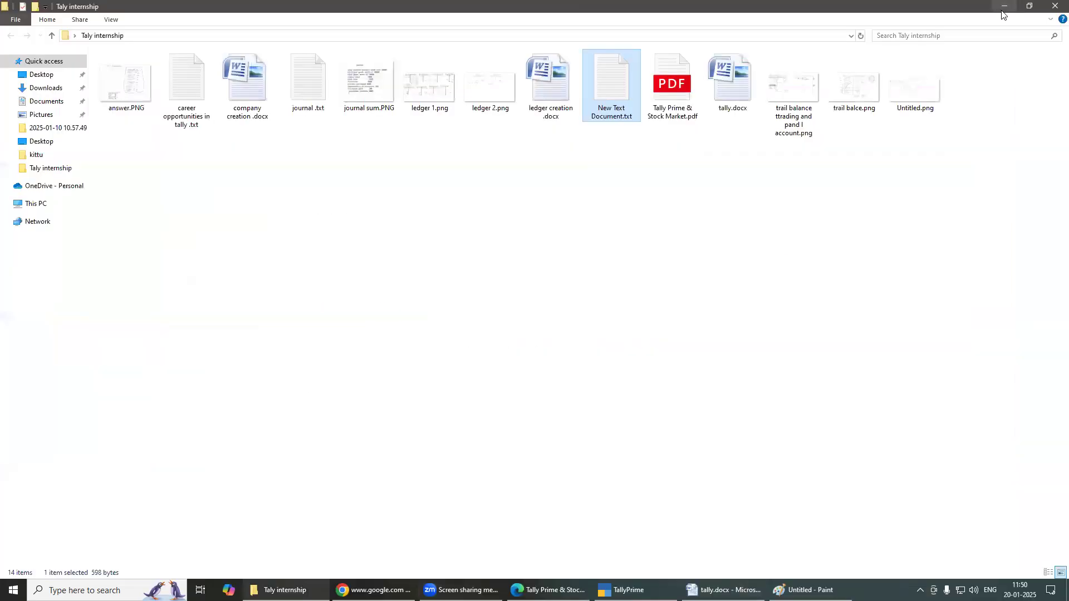
pyautogui.press('super+d')
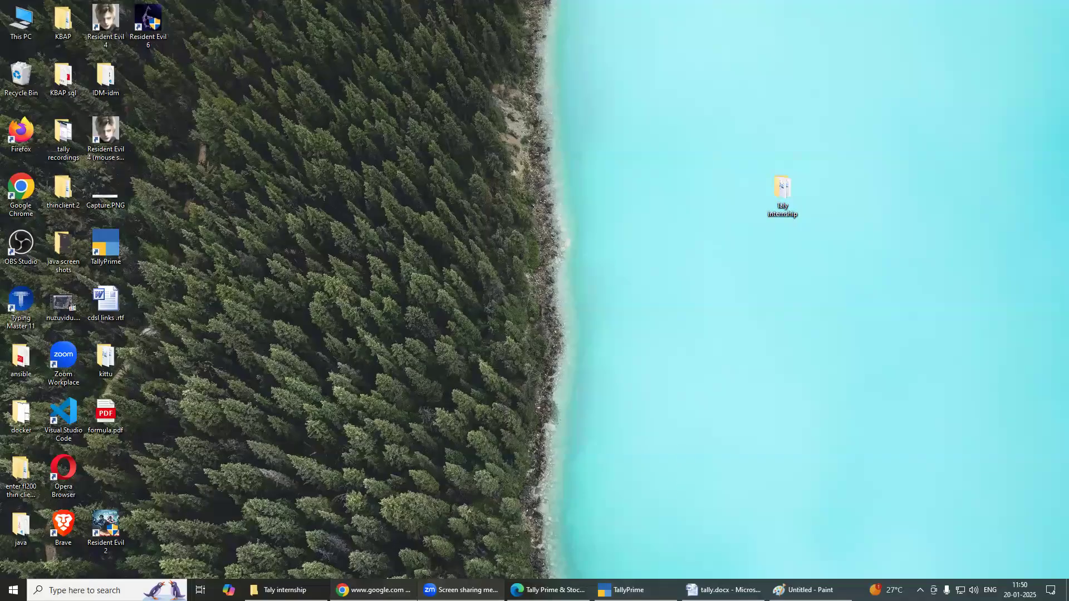
# Switch to Chrome, view the tallyeducation.com home page, and replace its tab with a blank new one
pyautogui.click(373, 590)
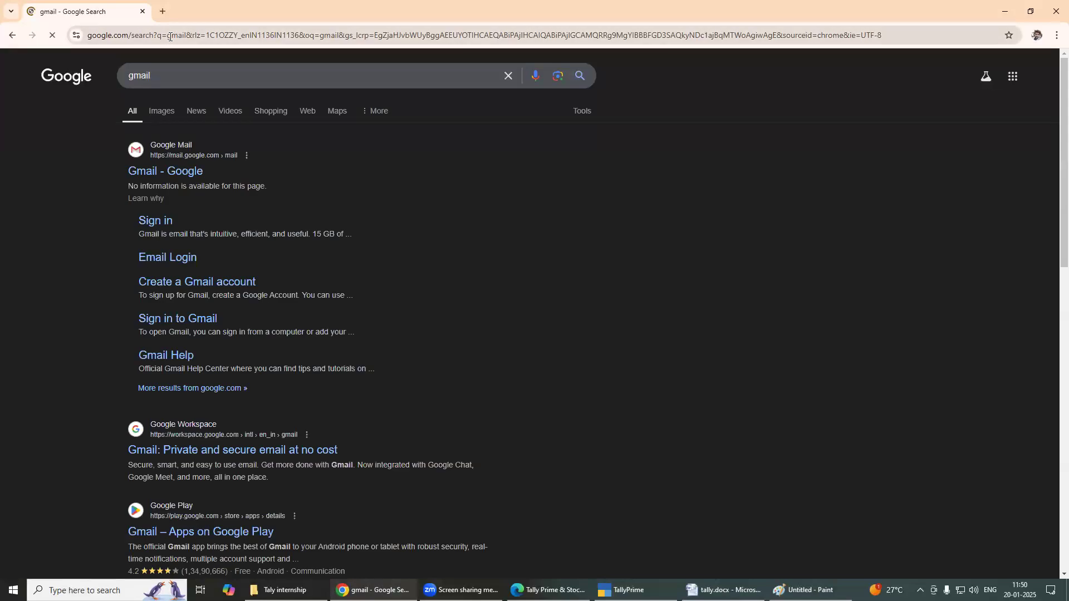
pyautogui.click(170, 36)
pyautogui.write('tallyeducation.com')
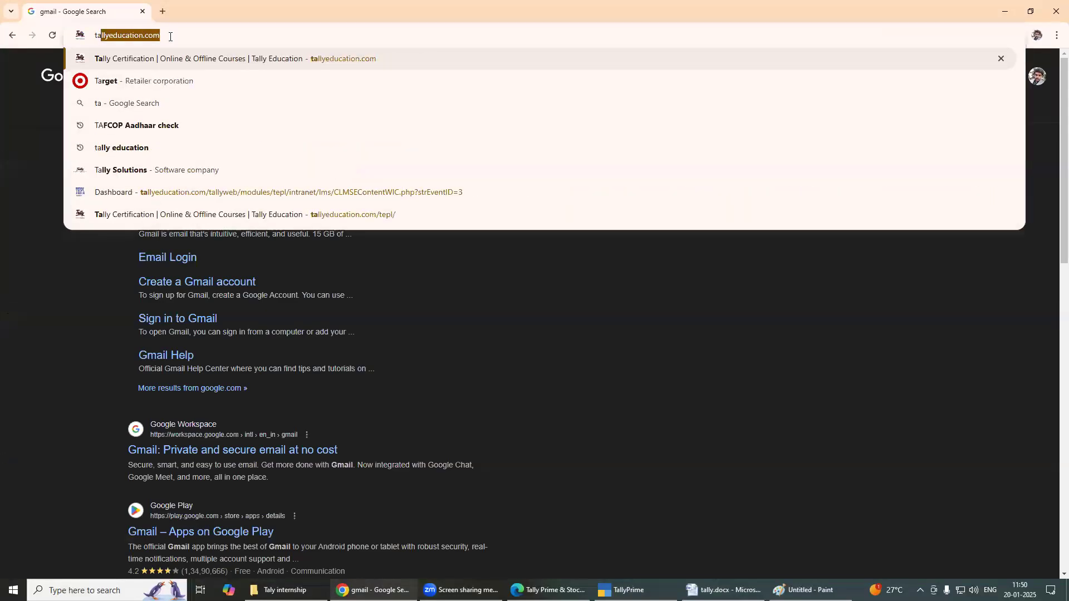
pyautogui.press('Return')
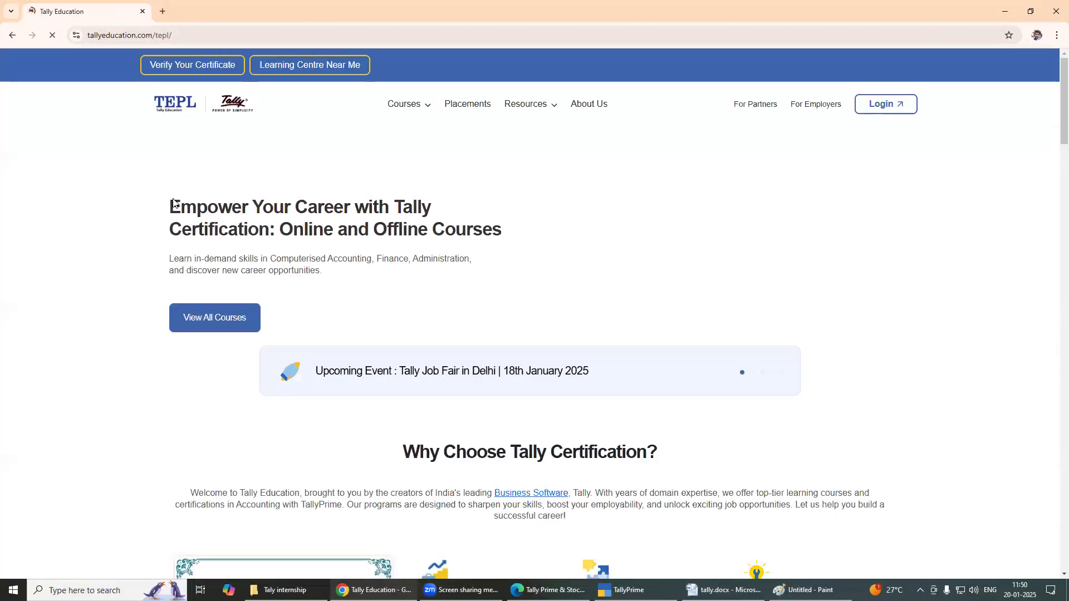
pyautogui.moveTo(403, 109)
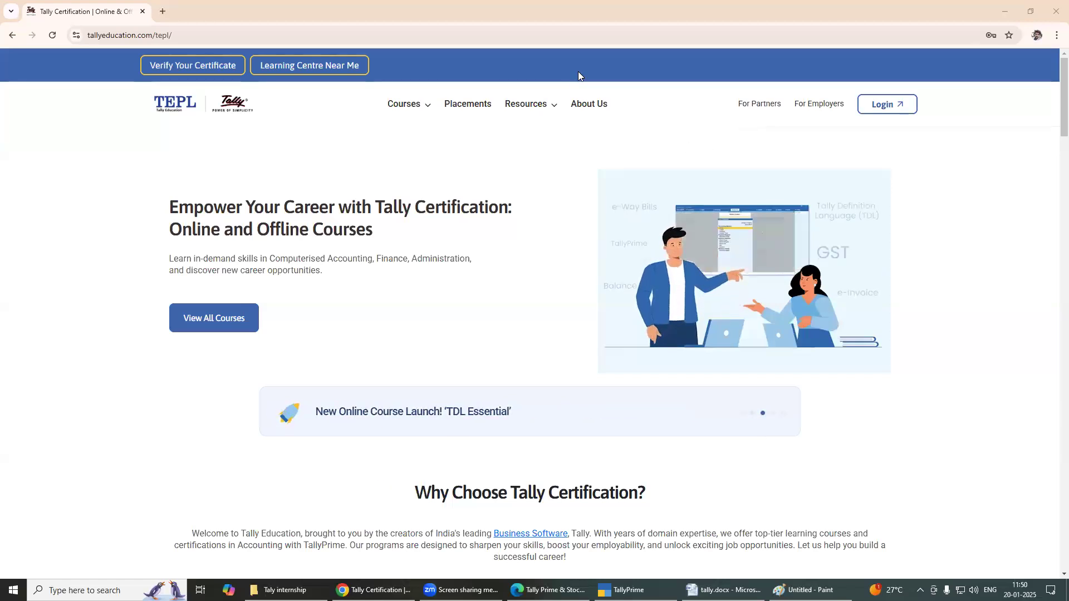
pyautogui.click(161, 11)
pyautogui.click(141, 11)
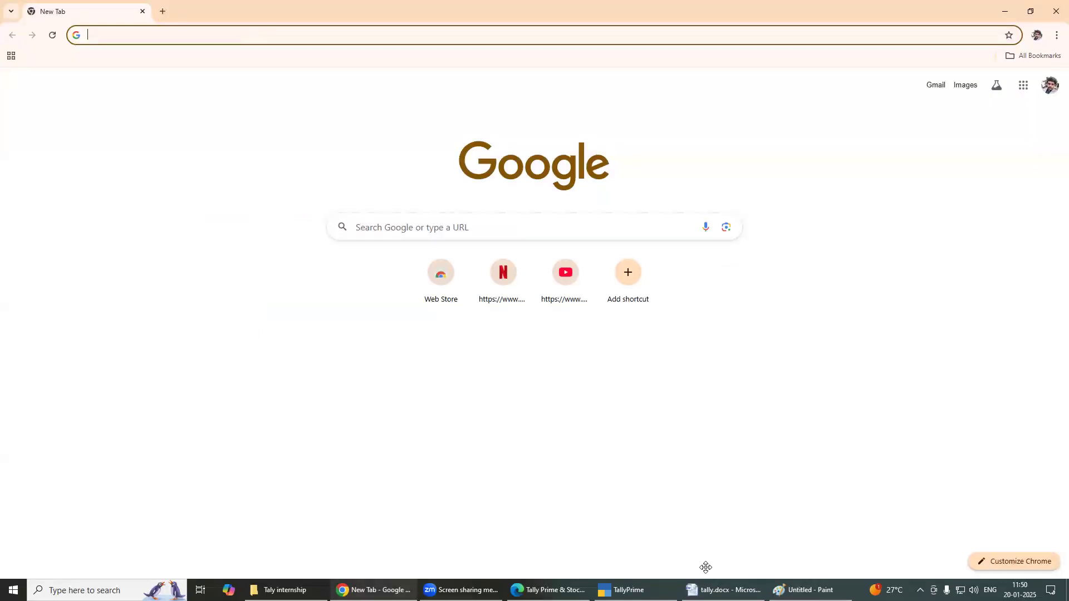
pyautogui.click(810, 590)
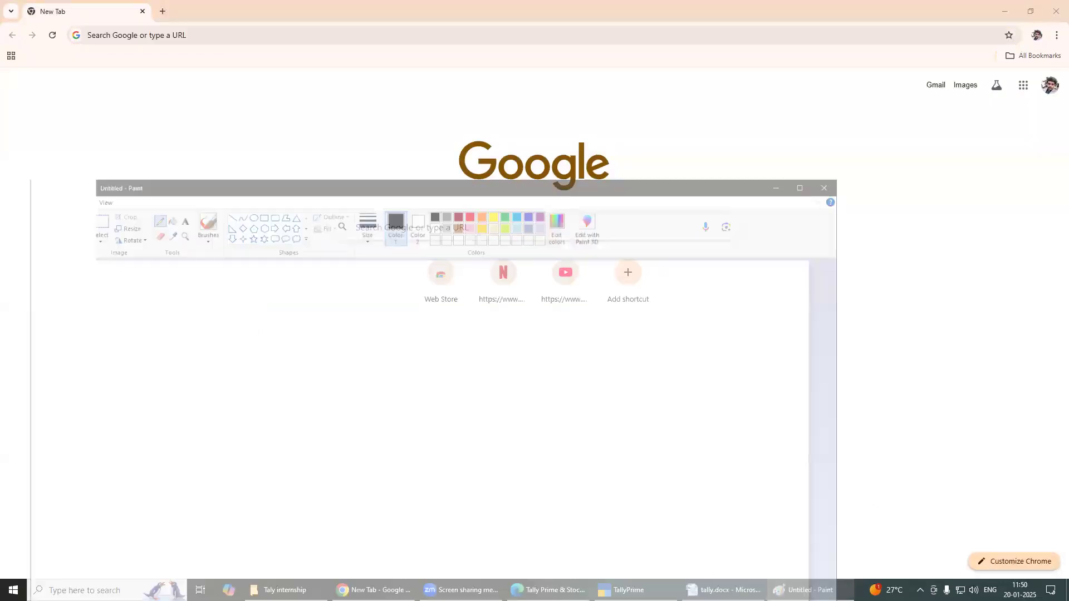
pyautogui.click(810, 590)
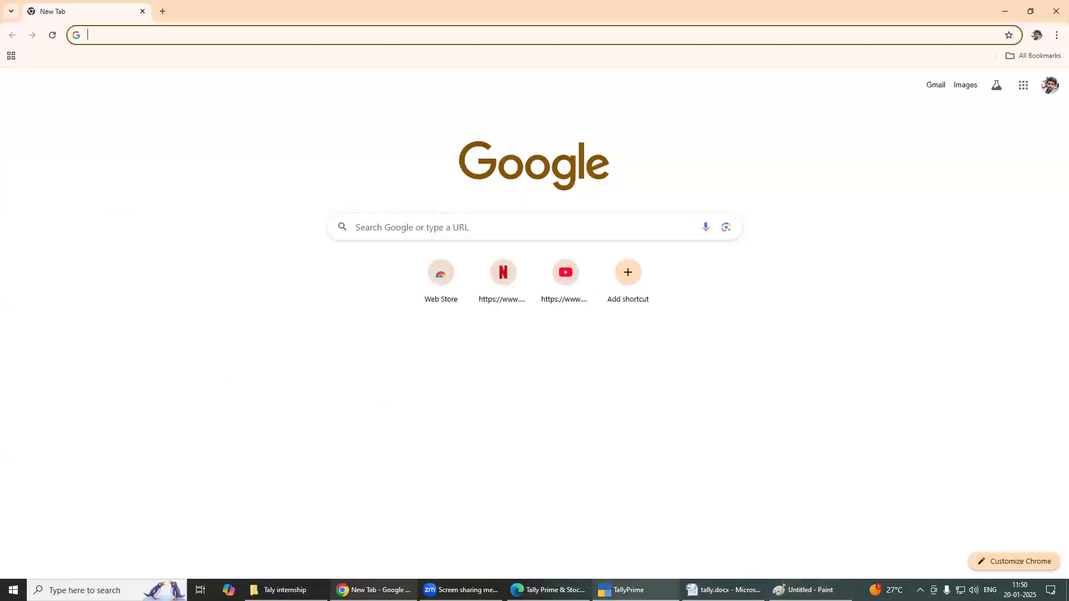
pyautogui.click(623, 590)
pyautogui.click(627, 589)
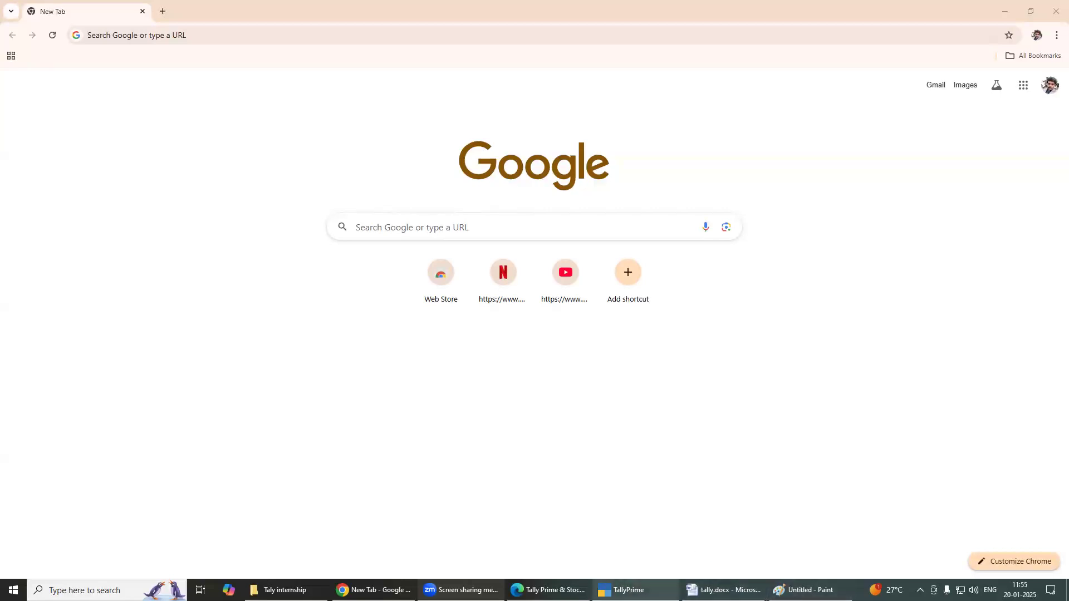
# Switch to the schedule PDF in Edge and go back through its entries from page 5 to the December topics on page 1
pyautogui.click(549, 591)
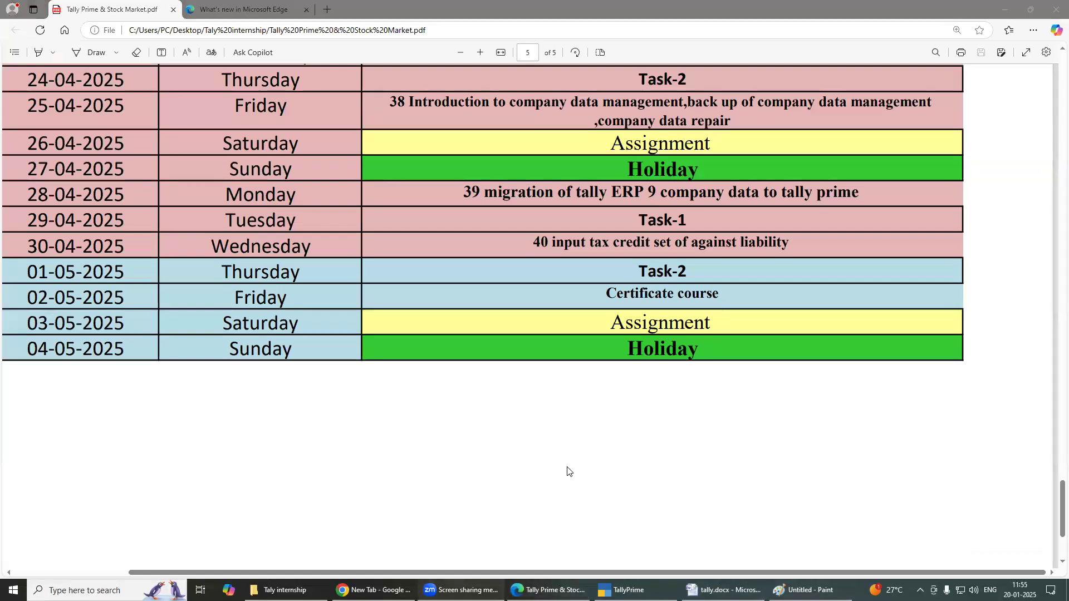
pyautogui.scroll(7, 568, 472)
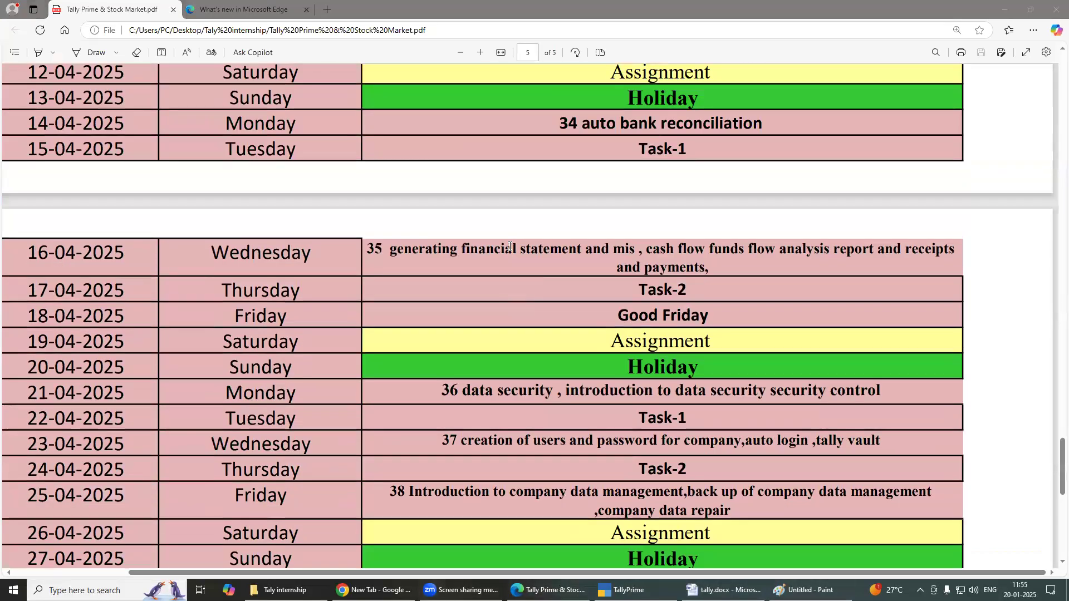
pyautogui.scroll(5, 509, 245)
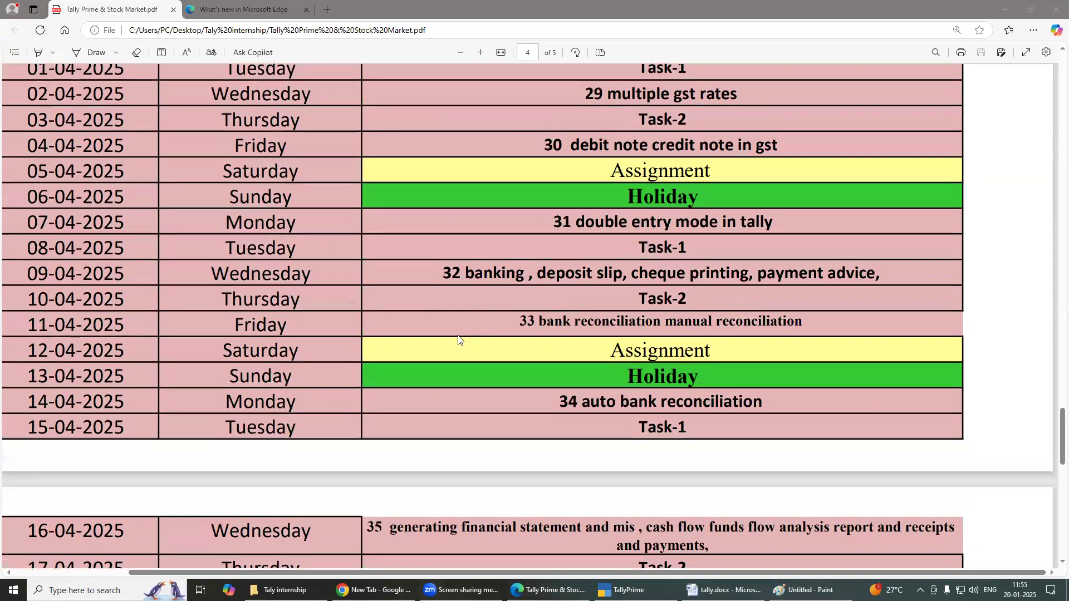
pyautogui.scroll(4, 426, 335)
pyautogui.scroll(15, 426, 335)
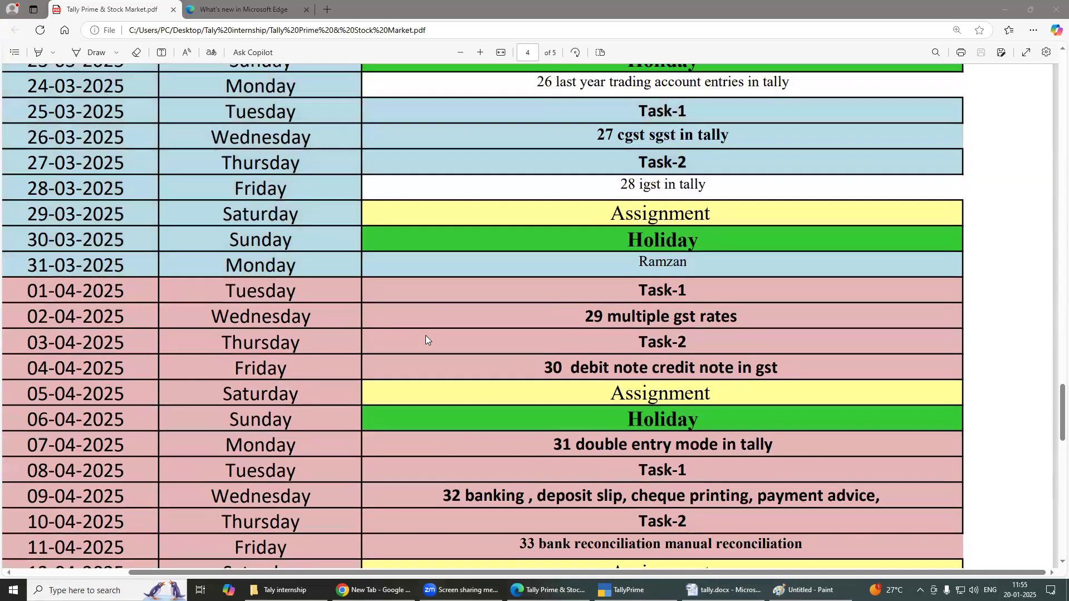
pyautogui.scroll(15, 425, 335)
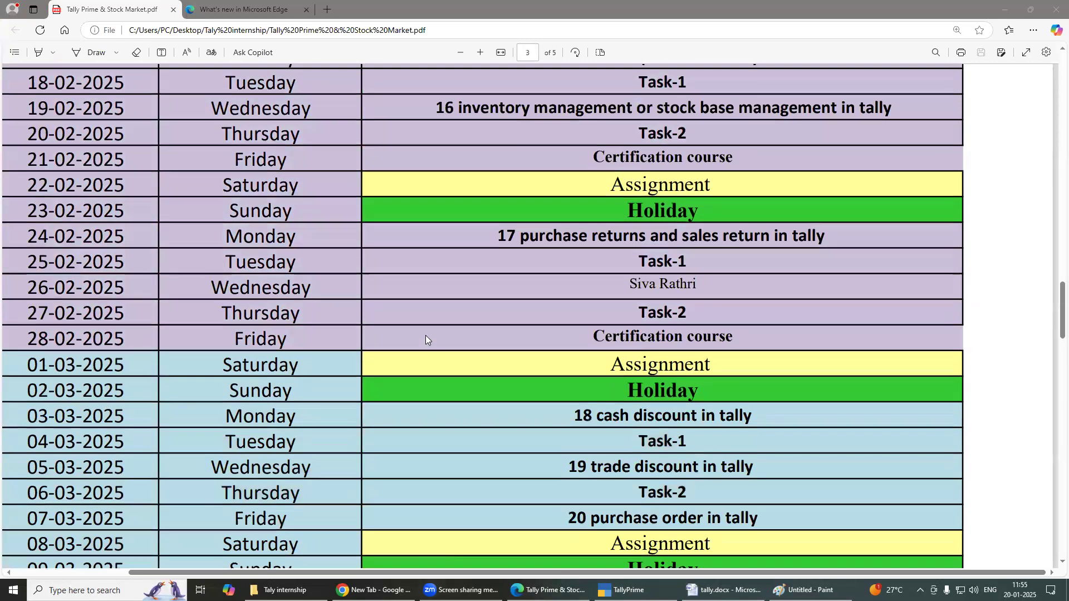
pyautogui.scroll(15, 426, 335)
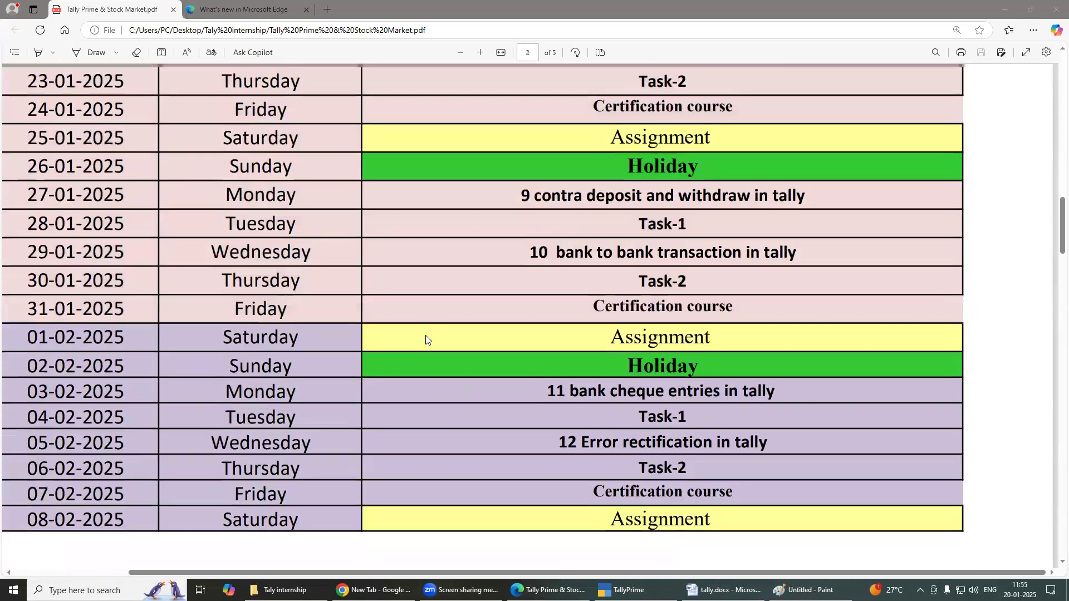
pyautogui.scroll(8, 426, 335)
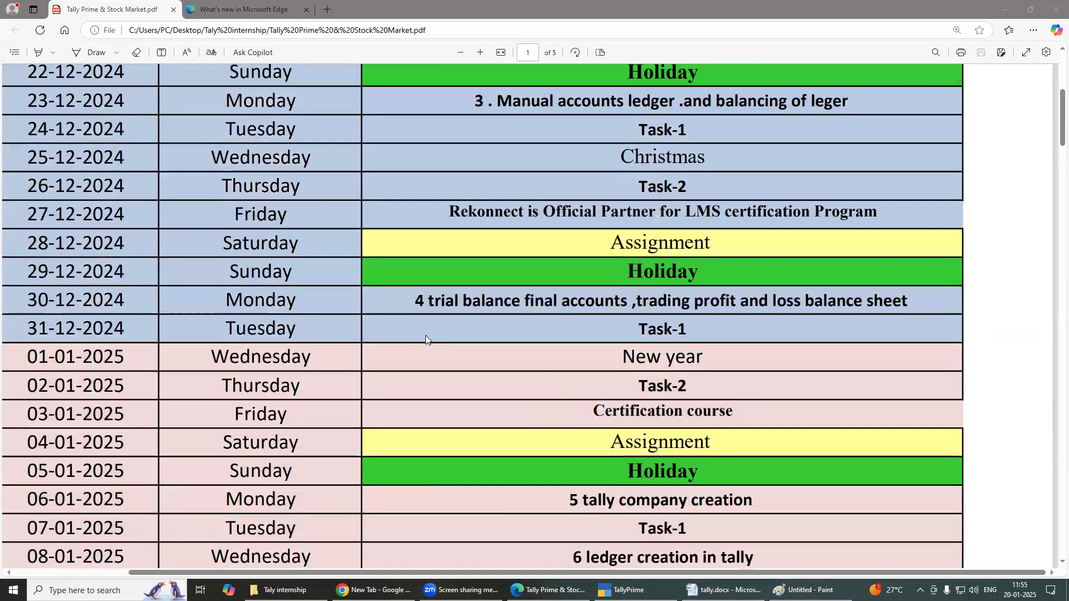
# Review the December and January schedule entries and highlight the Saturday 11-01-2025 Assignment row
pyautogui.scroll(-3, 425, 335)
pyautogui.scroll(-5, 425, 336)
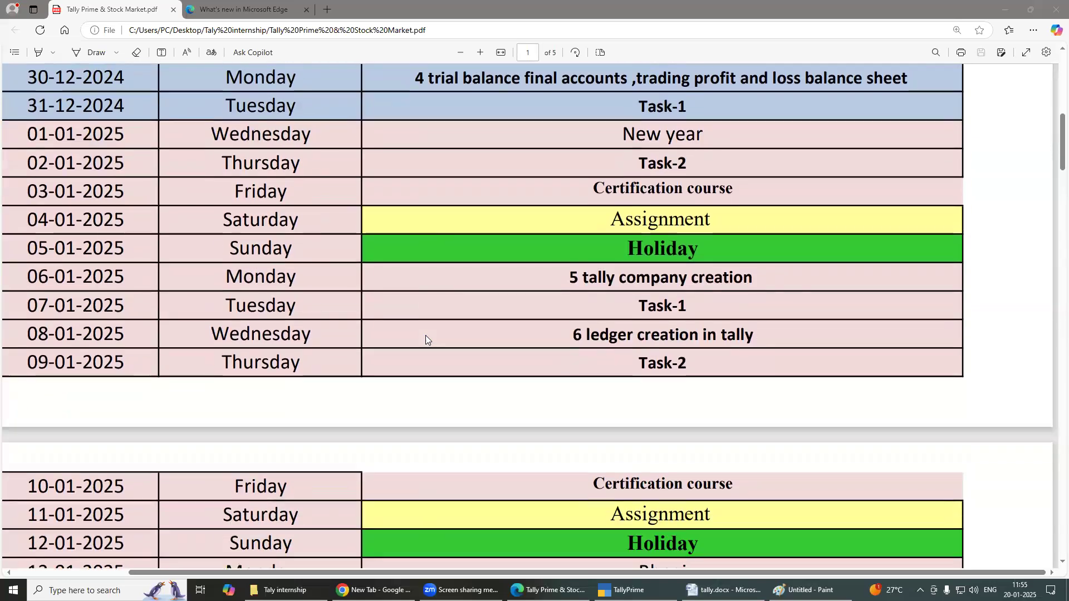
pyautogui.scroll(-1, 425, 337)
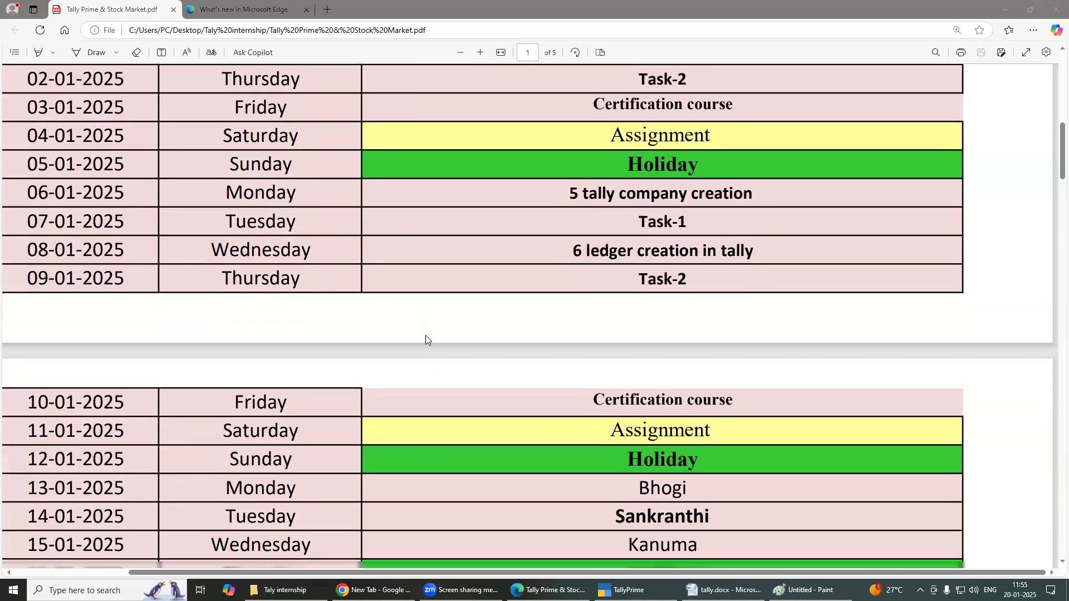
pyautogui.scroll(2, 426, 337)
pyautogui.scroll(5, 426, 337)
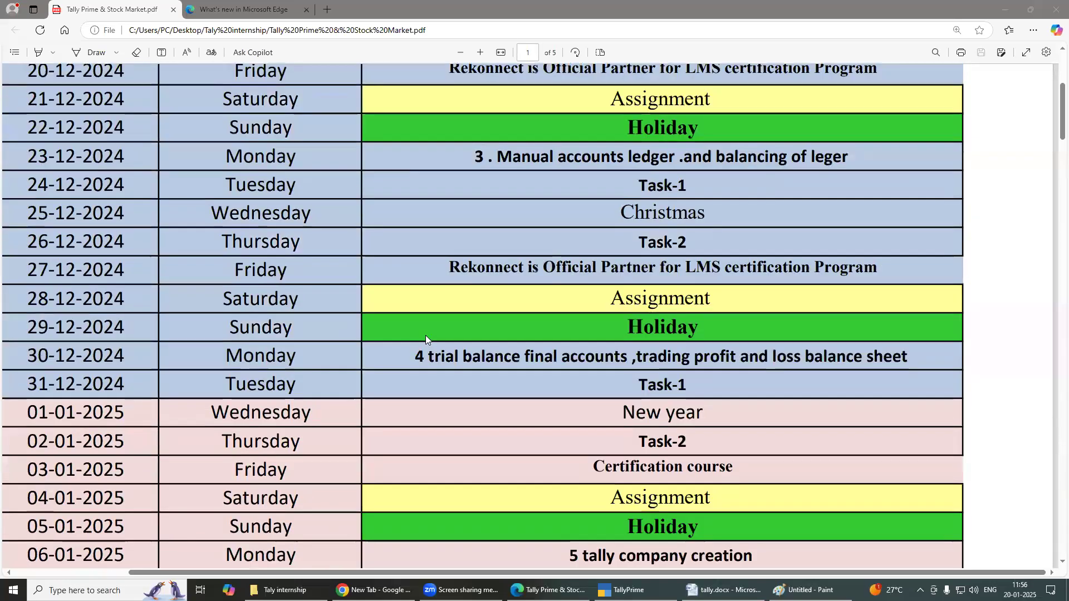
pyautogui.scroll(5, 425, 337)
pyautogui.scroll(-8, 418, 355)
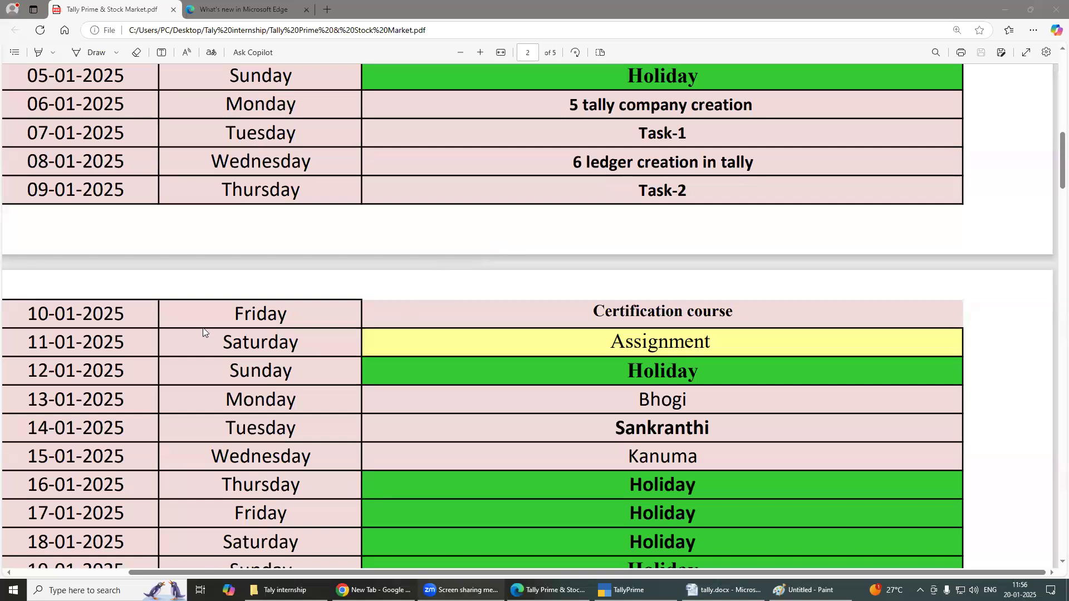
pyautogui.moveTo(28, 345); pyautogui.dragTo(719, 345)
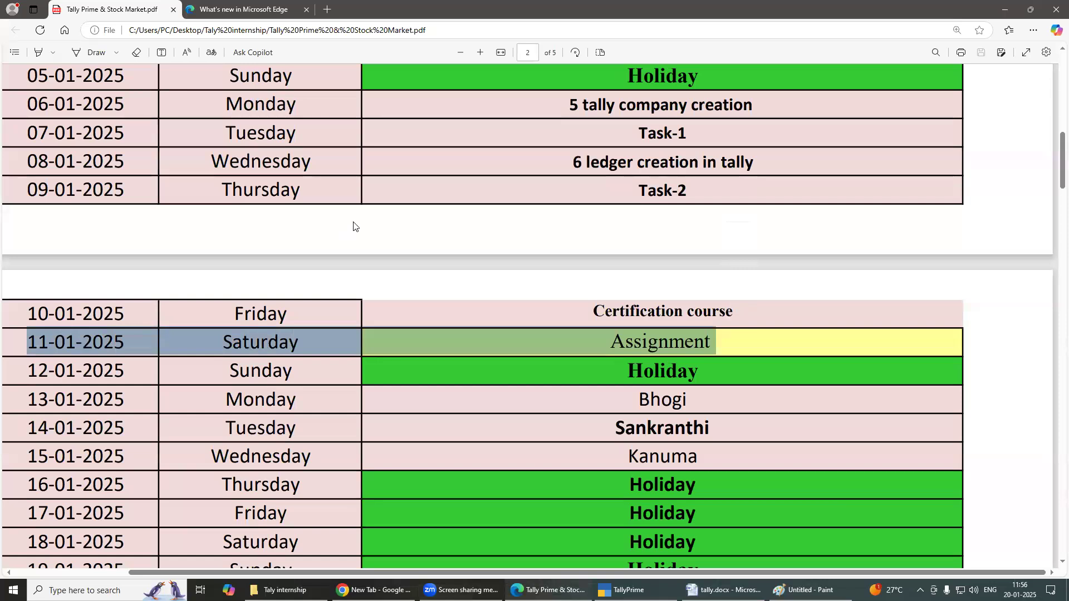
pyautogui.scroll(1, 354, 217)
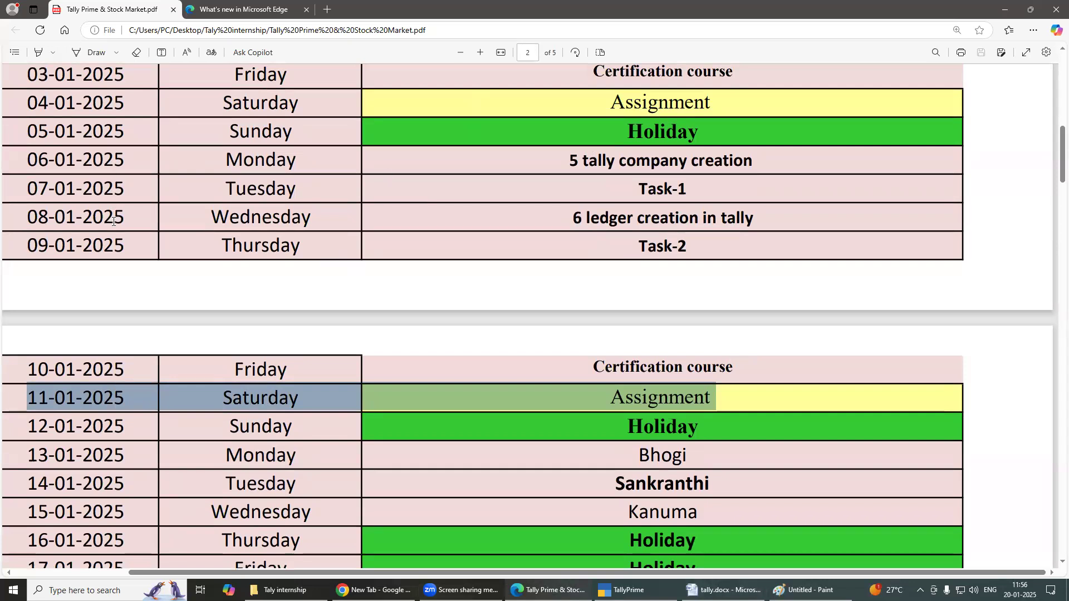
# Switch to tally.docx in Word, zoom out to 210%, and review the voucher posting transactions of Problem 1 and Problem 2
pyautogui.click(723, 590)
pyautogui.scroll(6, 588, 361)
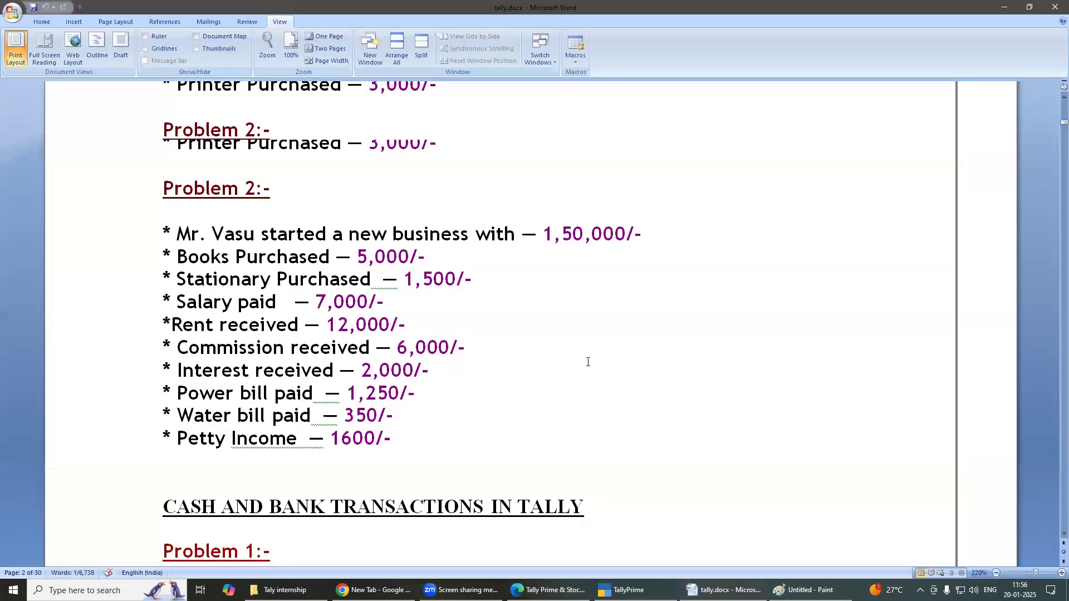
pyautogui.click(997, 574)
pyautogui.scroll(-5, 710, 510)
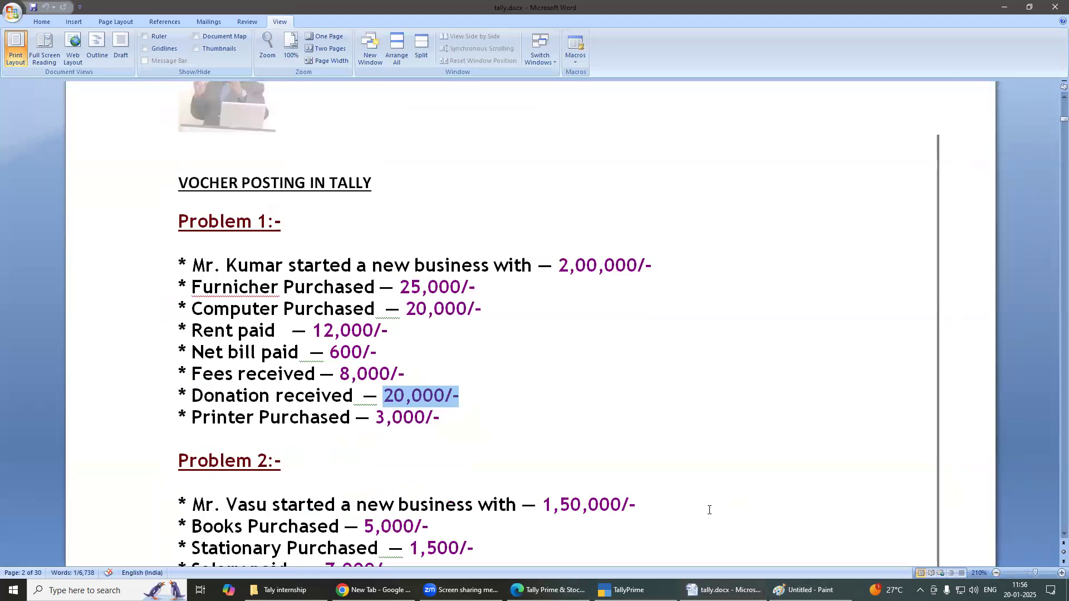
pyautogui.scroll(-1, 709, 510)
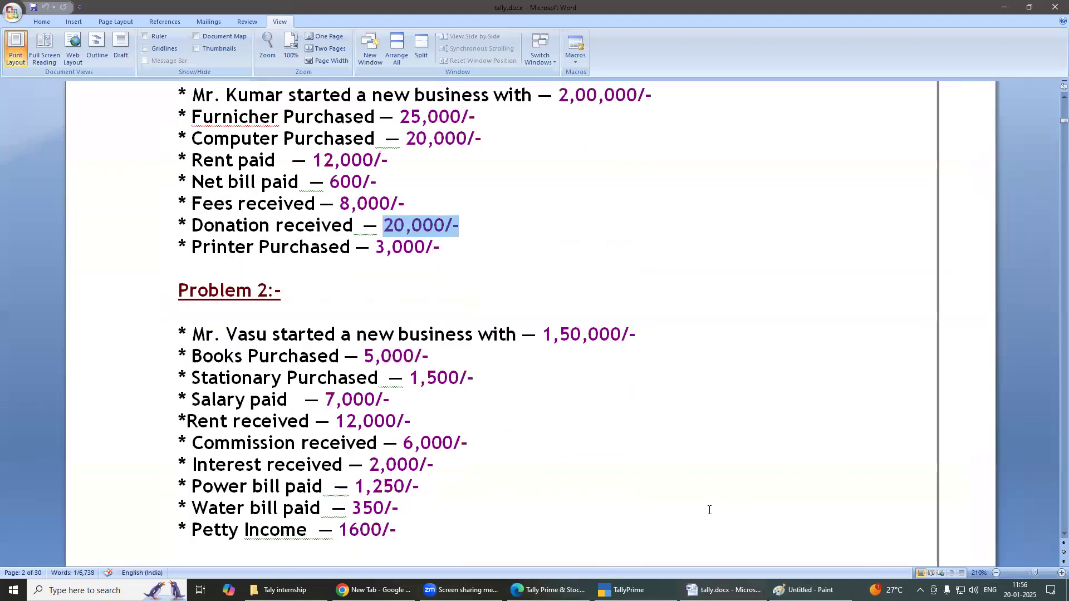
pyautogui.scroll(1, 710, 510)
pyautogui.scroll(-1, 685, 476)
pyautogui.hotkey('alt', 'Tab')
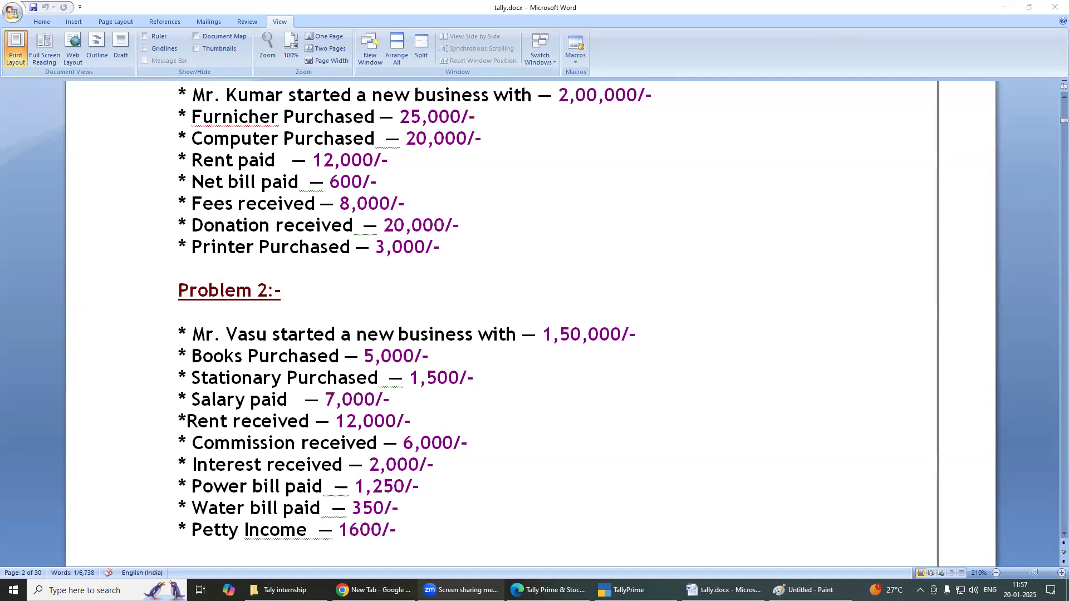
pyautogui.click(724, 591)
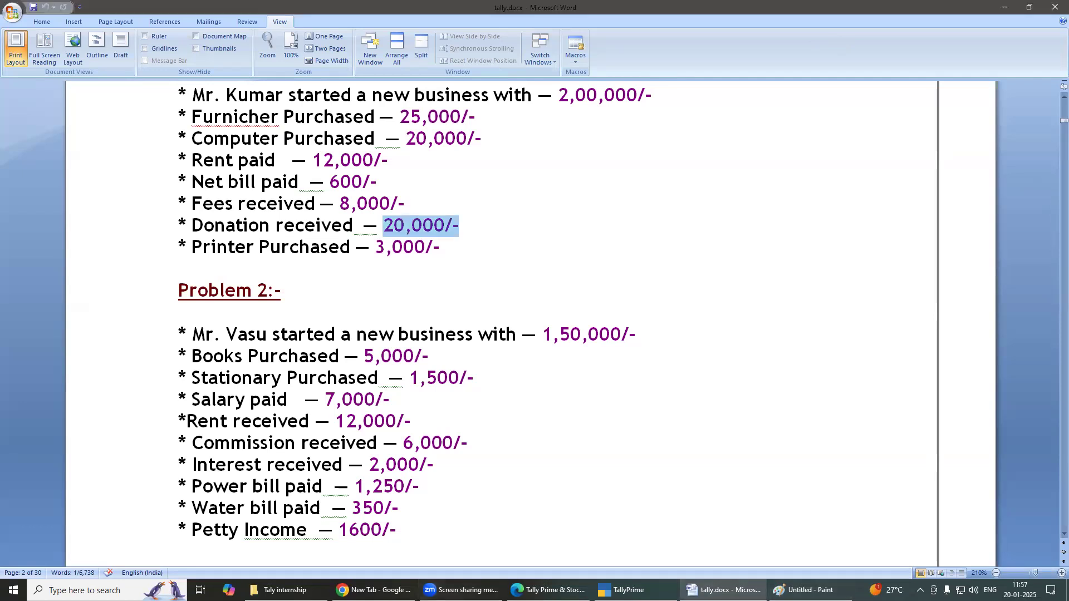